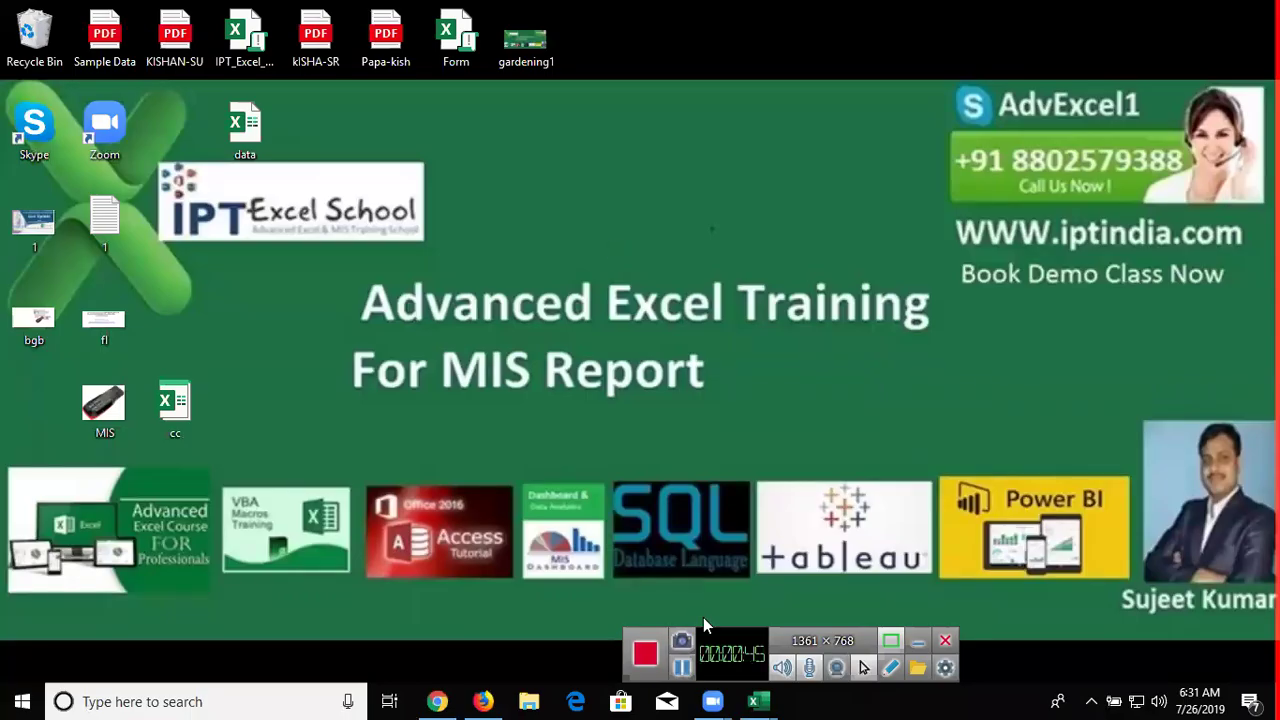
- Switch to the open Book2 Excel workbook from the taskbar
{"action": "left_click", "coordinate": [760, 700]}
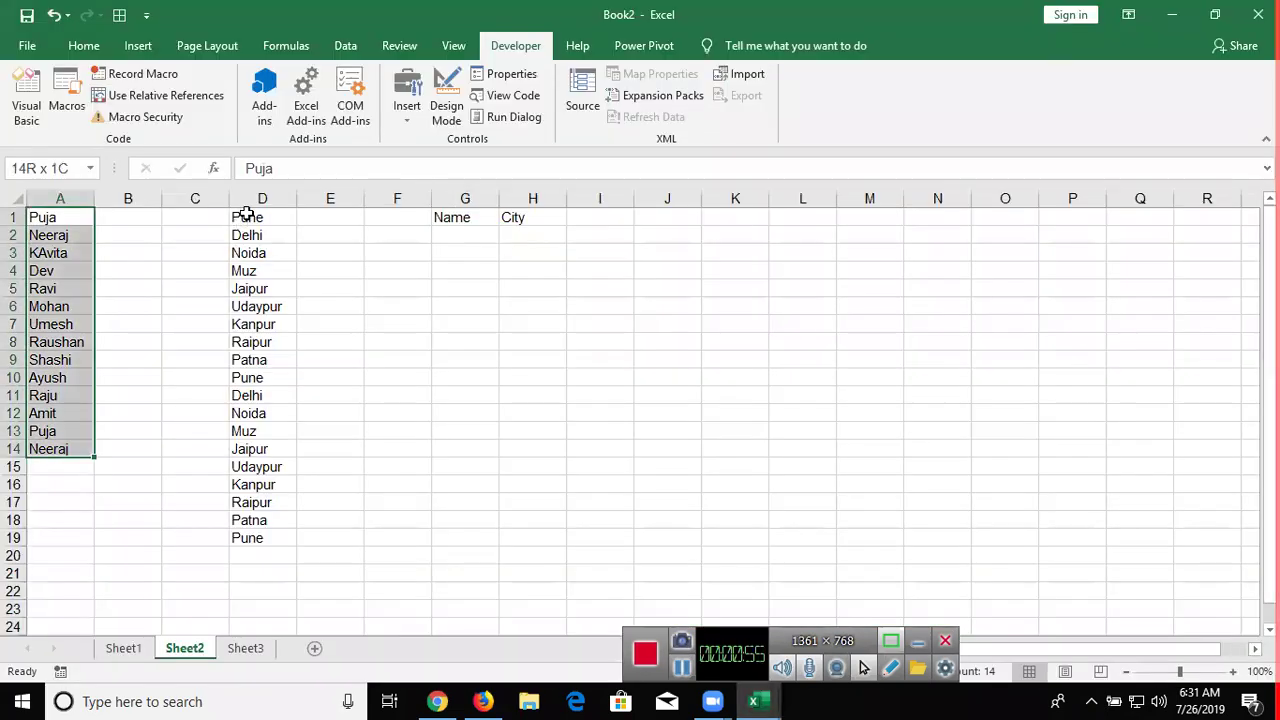
- Copy the name Puja from A1 into G2, the first cell under Name
{"action": "left_click_drag", "start_coordinate": [251, 217], "coordinate": [245, 539]}
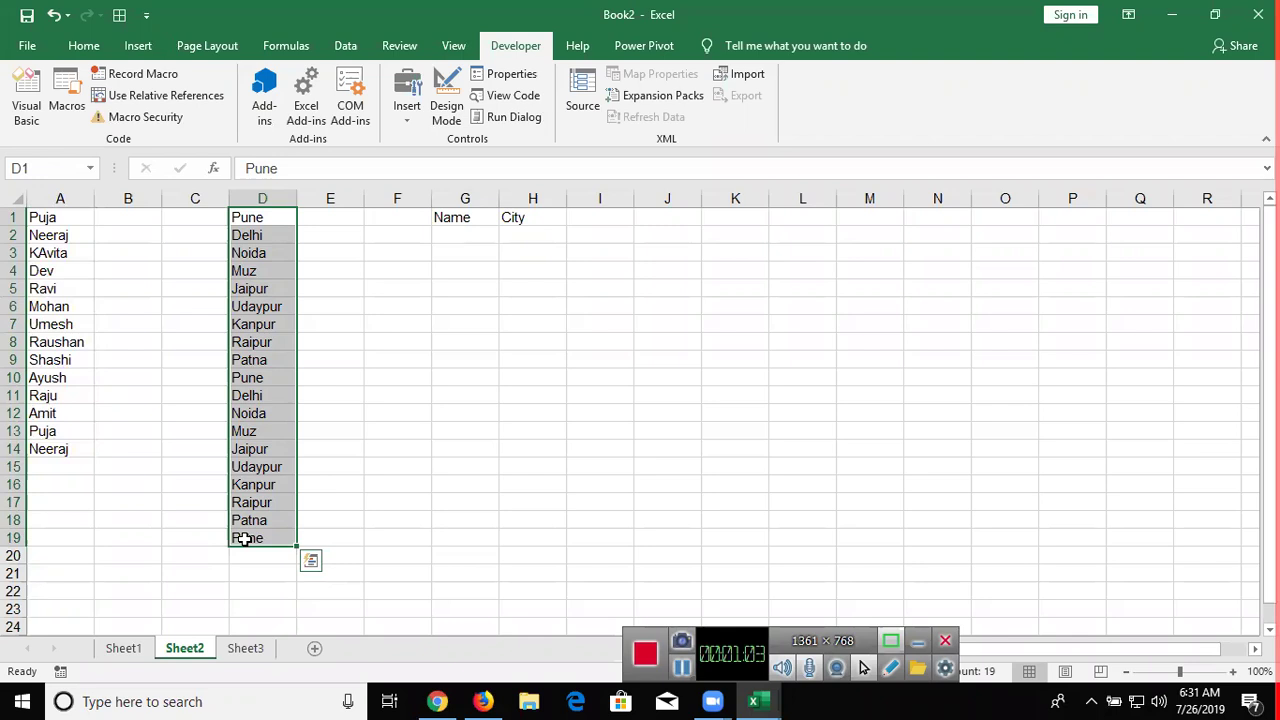
{"action": "key", "text": "ctrl+Home"}
{"action": "key", "text": "ctrl+c"}
{"action": "double_click", "coordinate": [465, 235]}
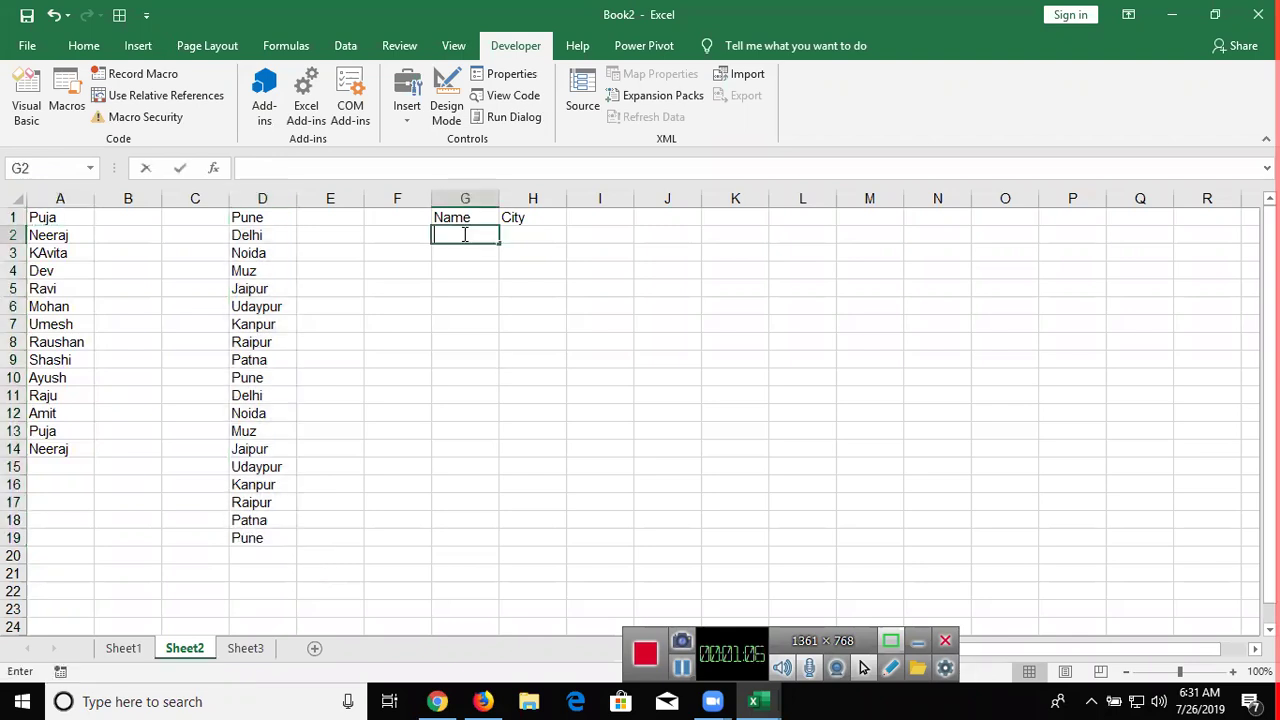
{"action": "key", "text": "Escape"}
{"action": "key", "text": "ctrl+Home"}
{"action": "key", "text": "ctrl+Down"}
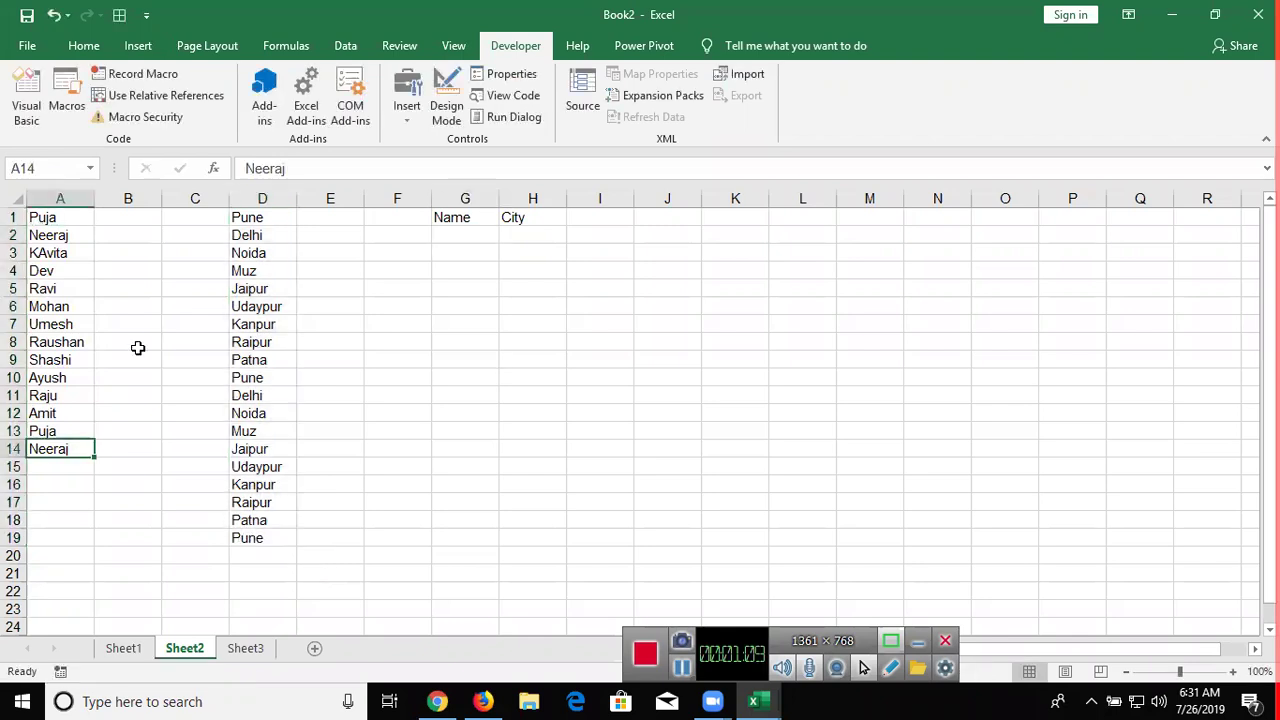
{"action": "key", "text": "ctrl+Home"}
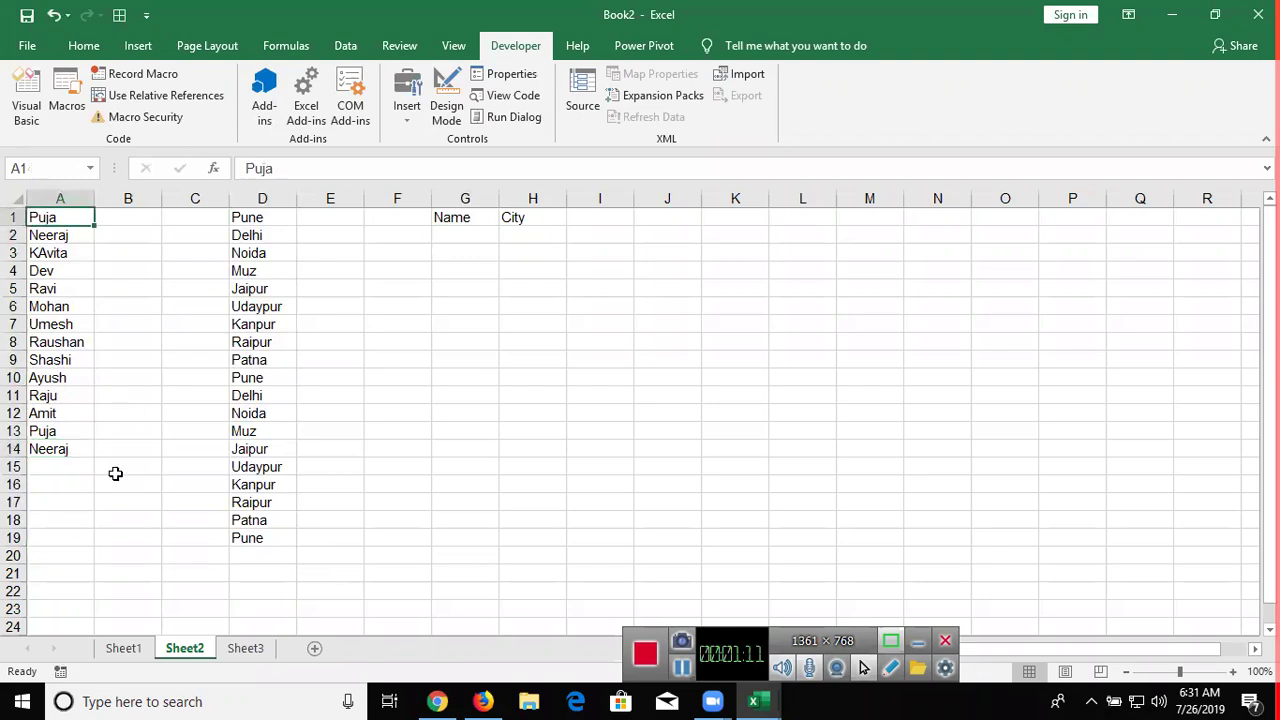
{"action": "key", "text": "ctrl+c"}
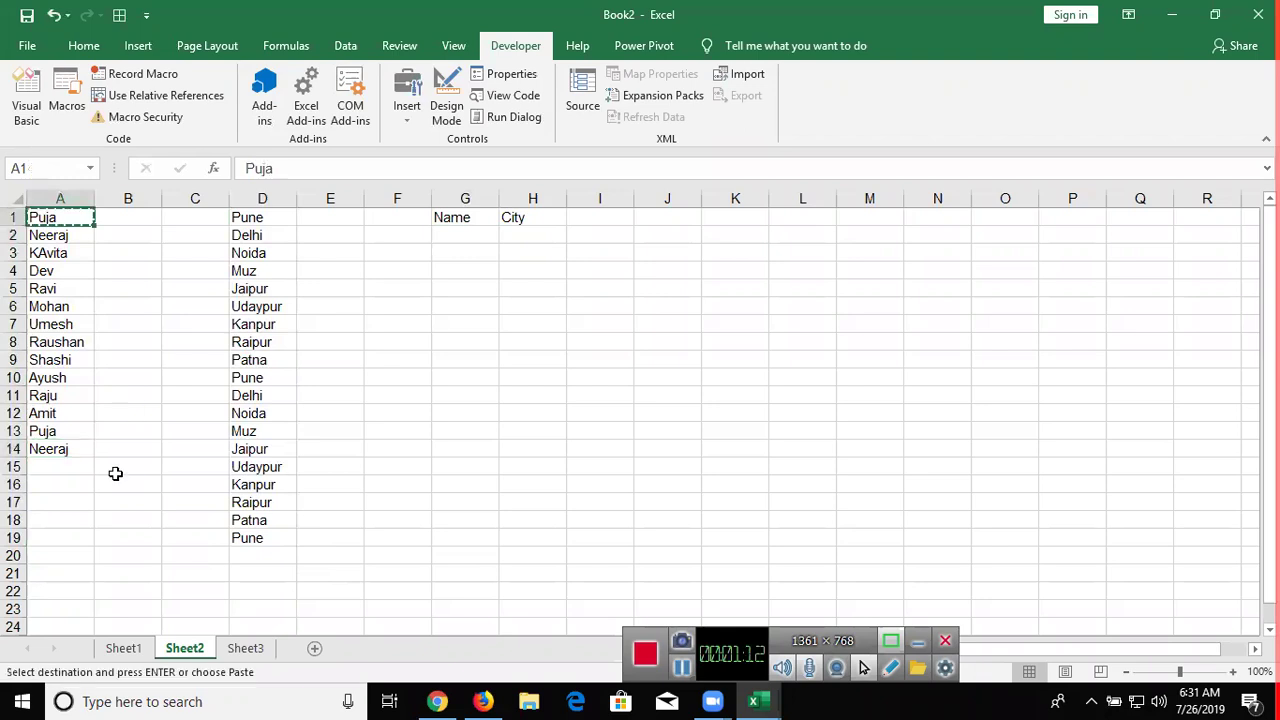
{"action": "key", "text": "Right"}
{"action": "key", "text": "Right"}
{"action": "key", "text": "Right"}
{"action": "key", "text": "Down"}
{"action": "key", "text": "Right"}
{"action": "key", "text": "ctrl+v"}
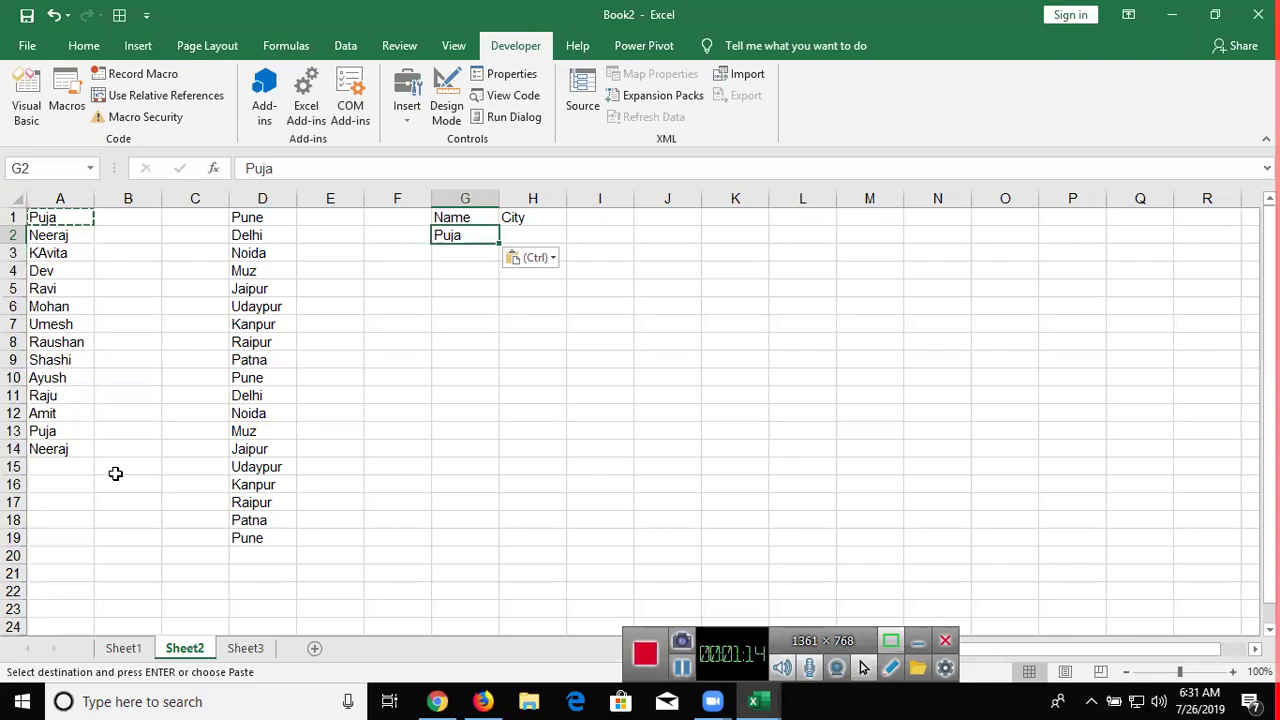
- Paste the 19 cities from D1:D19 under City and fill Puja down beside them
{"action": "key", "text": "Up"}
{"action": "key", "text": "Left"}
{"action": "key", "text": "Left"}
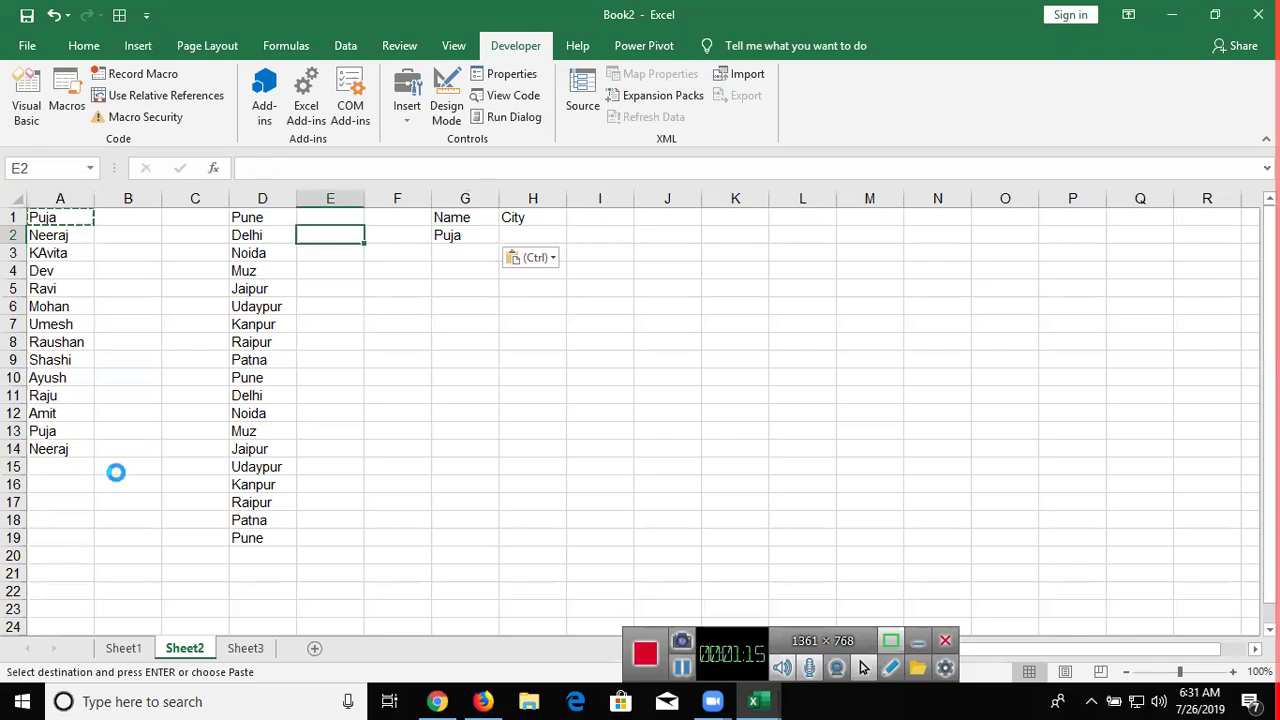
{"action": "key", "text": "Left"}
{"action": "key", "text": "ctrl+shift+Down"}
{"action": "key", "text": "ctrl+c"}
{"action": "key", "text": "Right"}
{"action": "key", "text": "Right"}
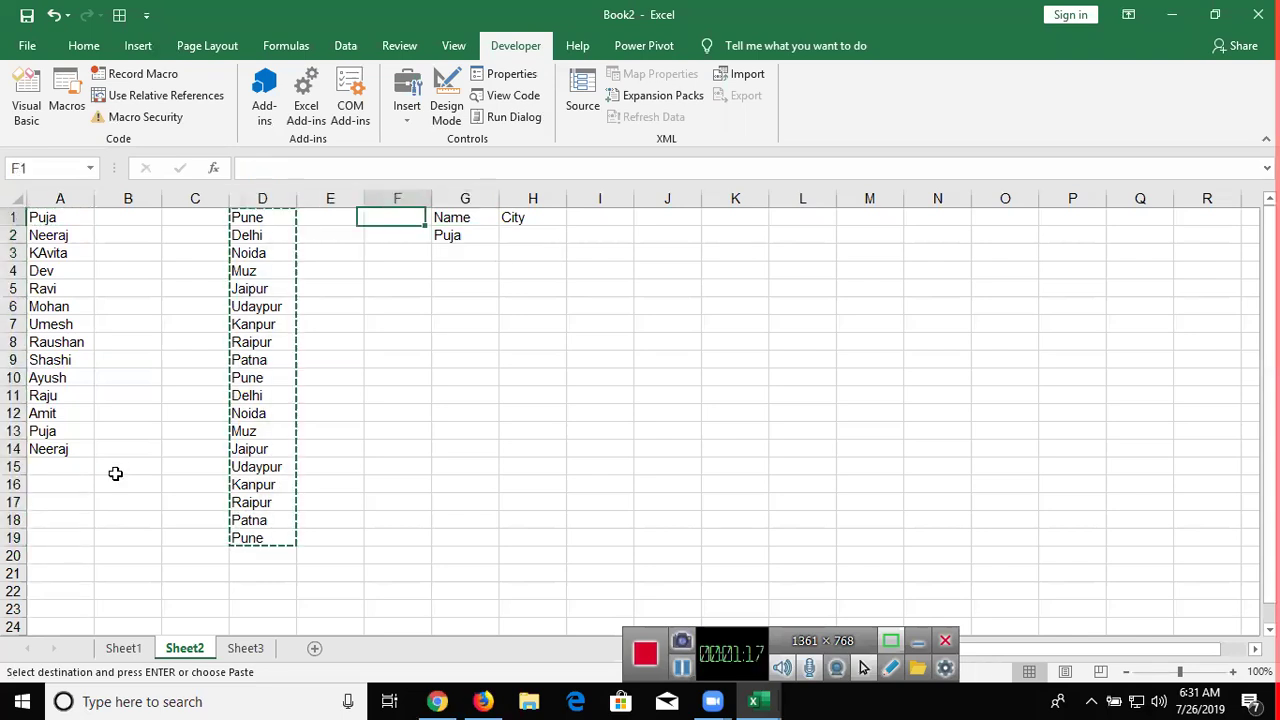
{"action": "key", "text": "Right"}
{"action": "key", "text": "Right"}
{"action": "key", "text": "Down"}
{"action": "key", "text": "ctrl+v"}
{"action": "key", "text": "ctrl+Down"}
{"action": "key", "text": "Left"}
{"action": "key", "text": "ctrl+shift+Up"}
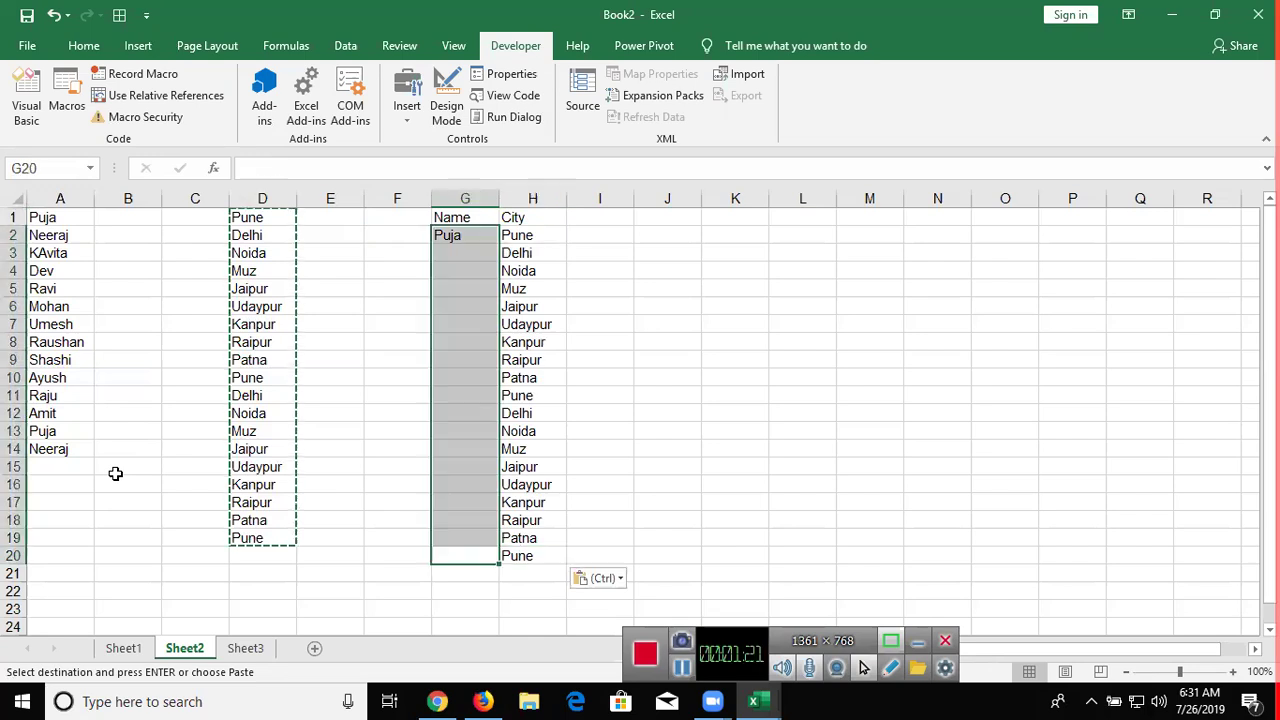
{"action": "key", "text": "ctrl+d"}
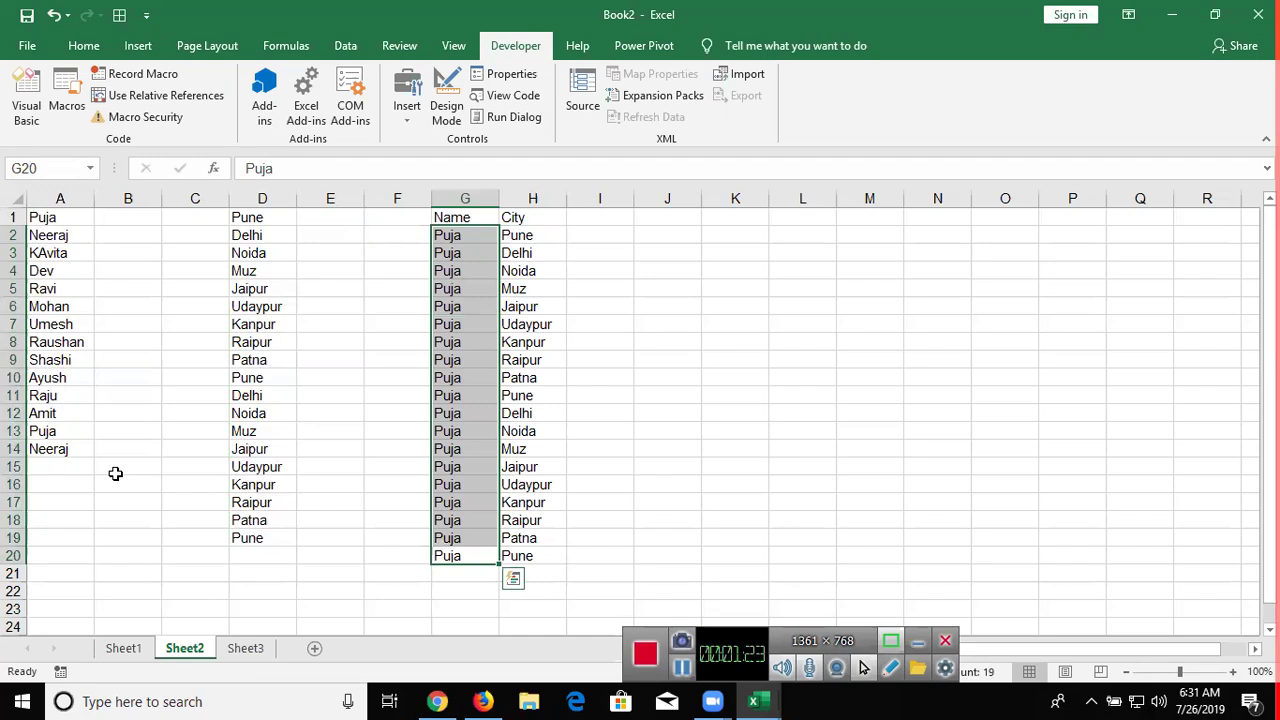
- Copy the name Neeraj from A2 into G21, below the last Puja entry
{"action": "key", "text": "Left"}
{"action": "key", "text": "Left"}
{"action": "key", "text": "Left"}
{"action": "key", "text": "Left"}
{"action": "key", "text": "Left"}
{"action": "key", "text": "ctrl+Up"}
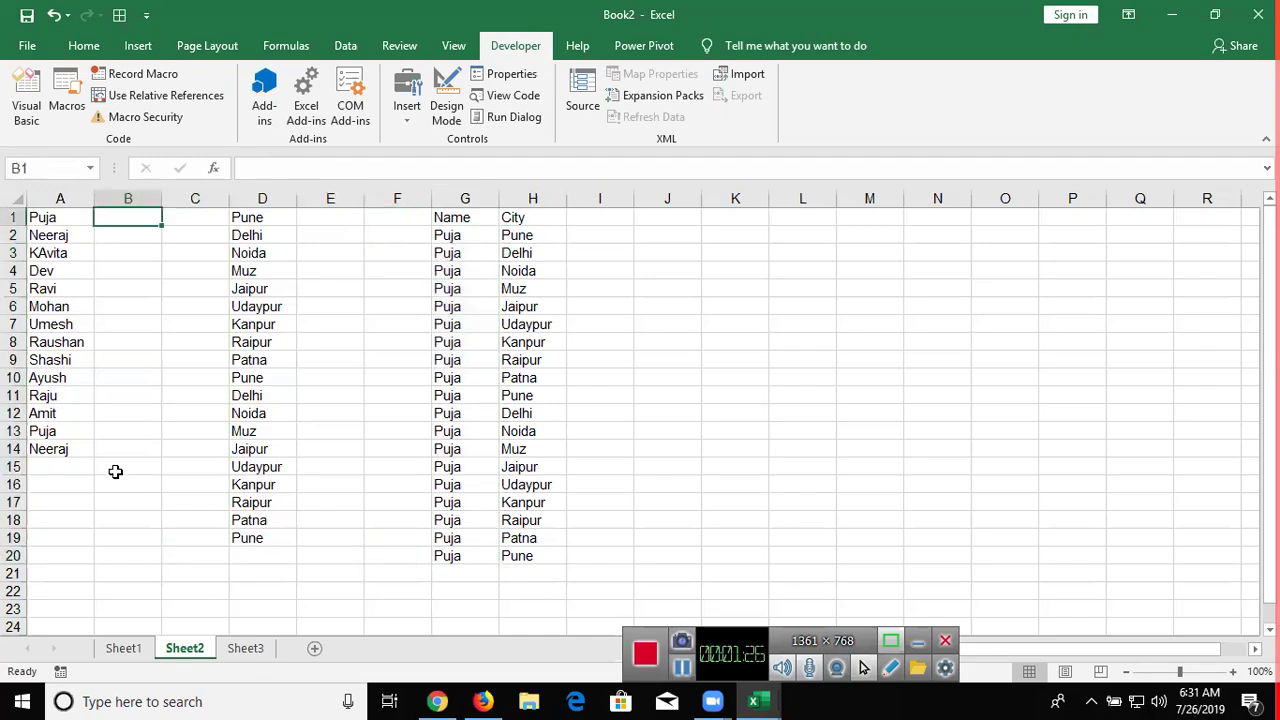
{"action": "key", "text": "Left"}
{"action": "key", "text": "Down"}
{"action": "key", "text": "ctrl+c"}
{"action": "key", "text": "Right"}
{"action": "key", "text": "Right"}
{"action": "key", "text": "Right"}
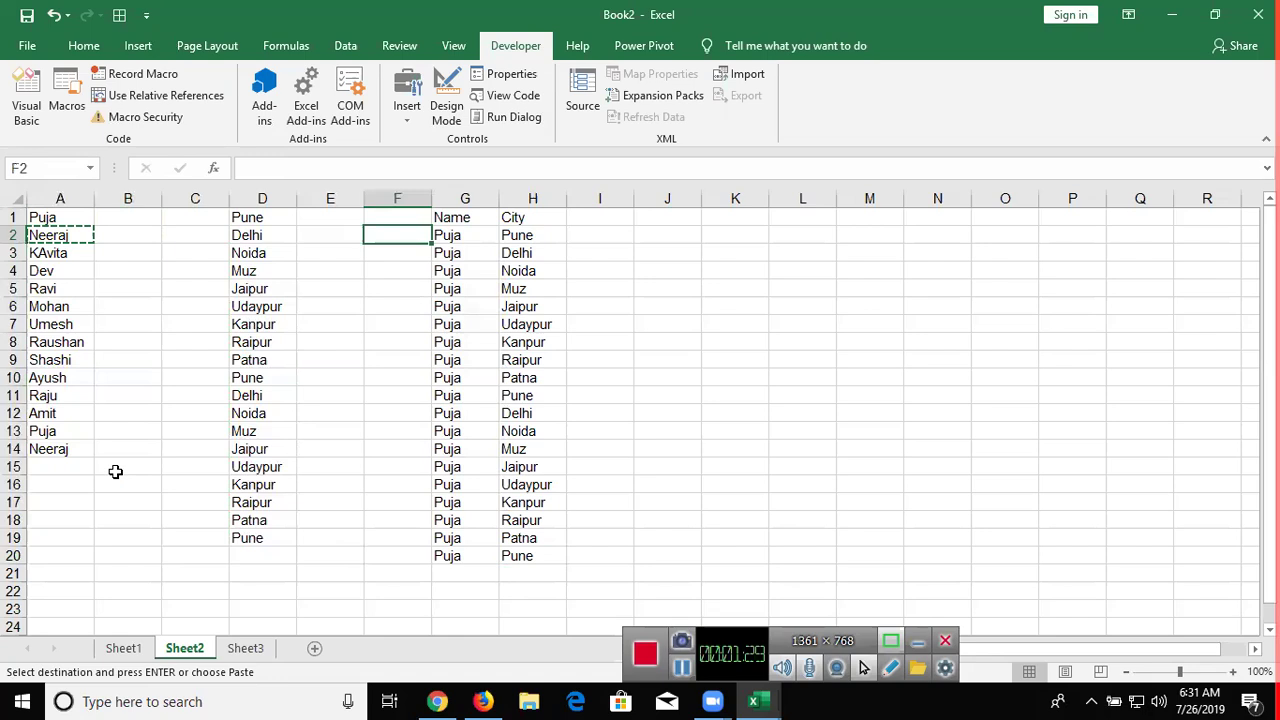
{"action": "key", "text": "Right"}
{"action": "key", "text": "ctrl+Down"}
{"action": "key", "text": "Down"}
{"action": "key", "text": "ctrl+v"}
- Paste the 19 cities beside Neeraj from H21 and fill Neeraj down G21:G39
{"action": "key", "text": "Left"}
{"action": "key", "text": "Left"}
{"action": "key", "text": "Left"}
{"action": "key", "text": "Up"}
{"action": "key", "text": "Up"}
{"action": "key", "text": "ctrl+shift+Up"}
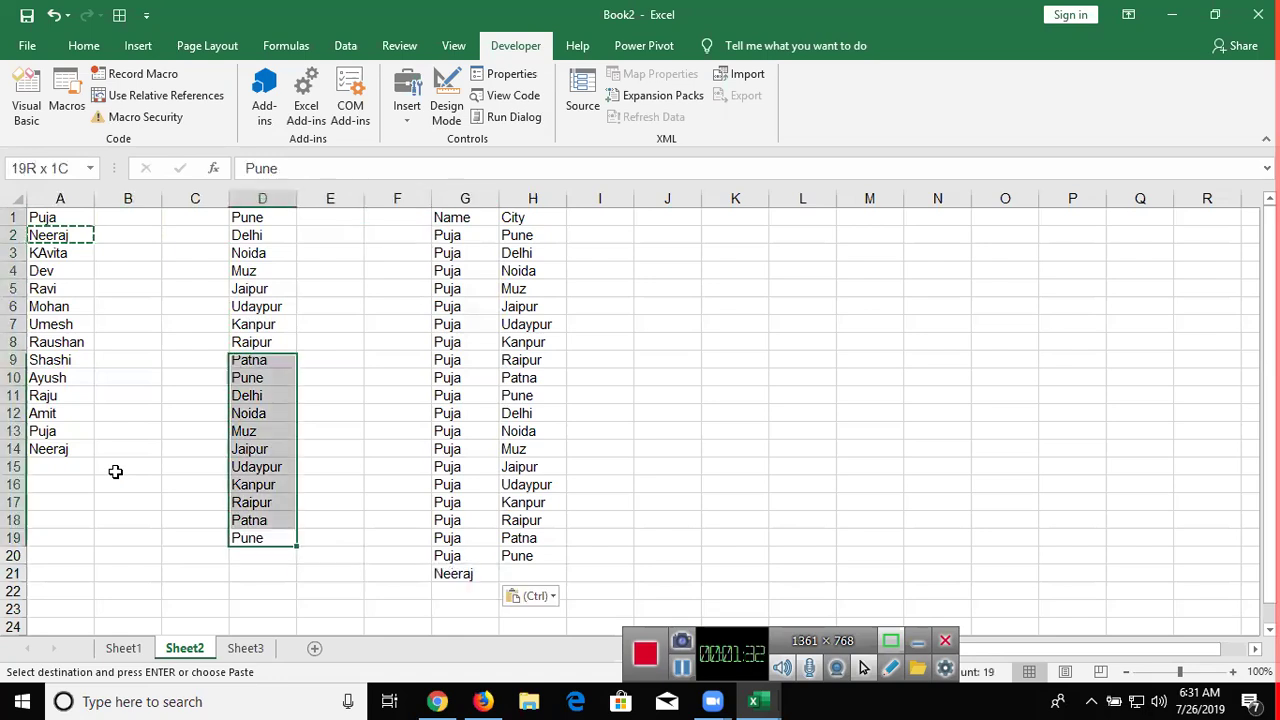
{"action": "key", "text": "ctrl+c"}
{"action": "key", "text": "Right"}
{"action": "key", "text": "shift+Up"}
{"action": "key", "text": "shift+Up"}
{"action": "key", "text": "Right"}
{"action": "key", "text": "Right"}
{"action": "key", "text": "Right"}
{"action": "key", "text": "Down"}
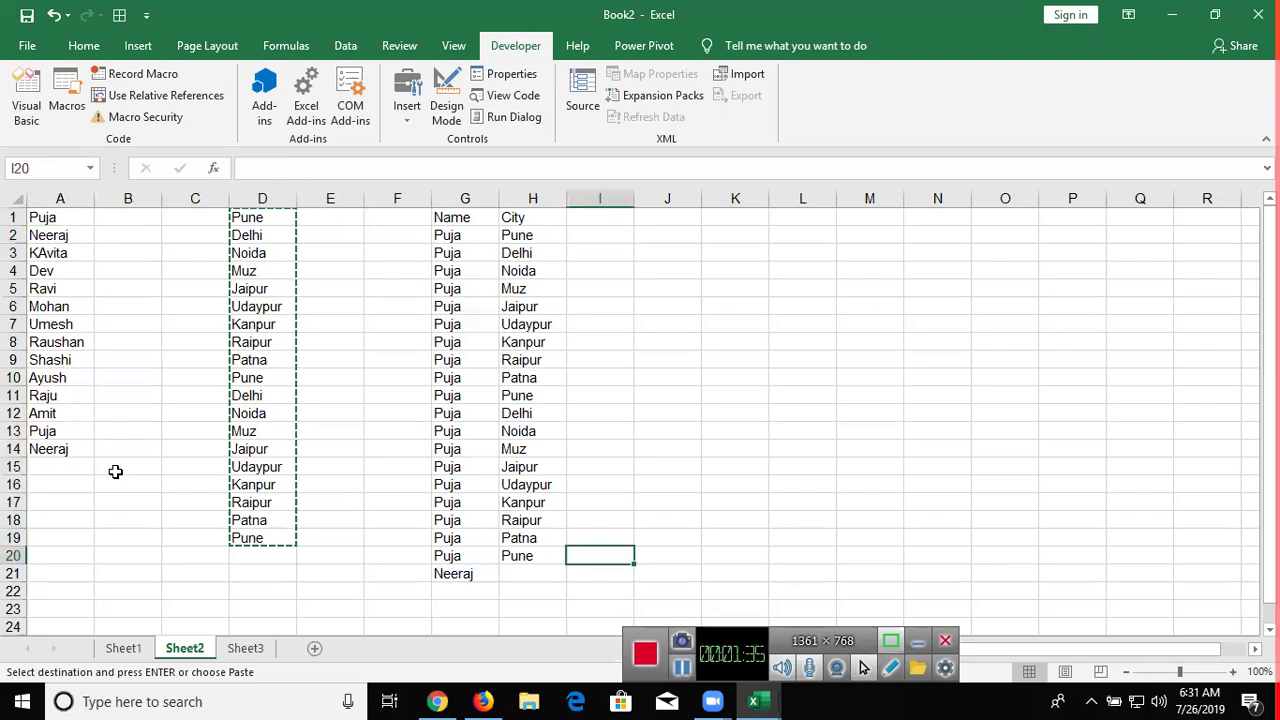
{"action": "key", "text": "Down"}
{"action": "key", "text": "Left"}
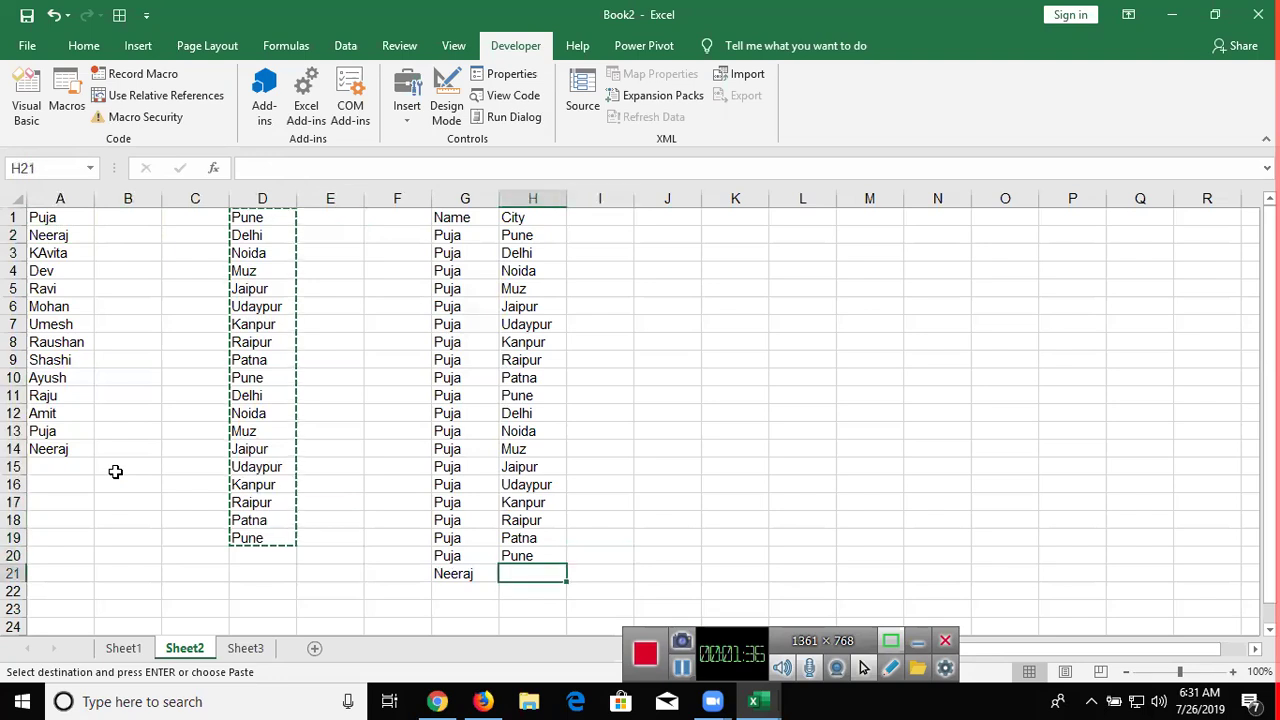
{"action": "key", "text": "ctrl+v"}
{"action": "key", "text": "ctrl+Down"}
{"action": "key", "text": "Left"}
{"action": "key", "text": "ctrl+shift+Up"}
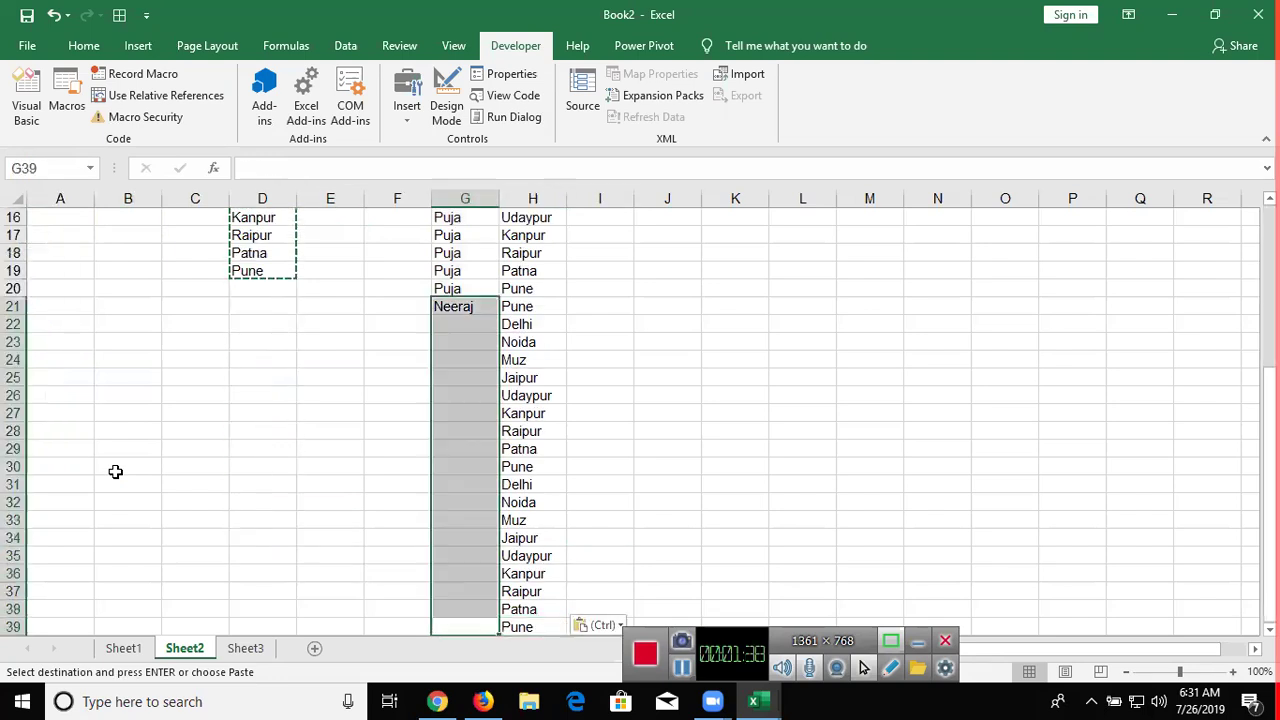
{"action": "key", "text": "ctrl+d"}
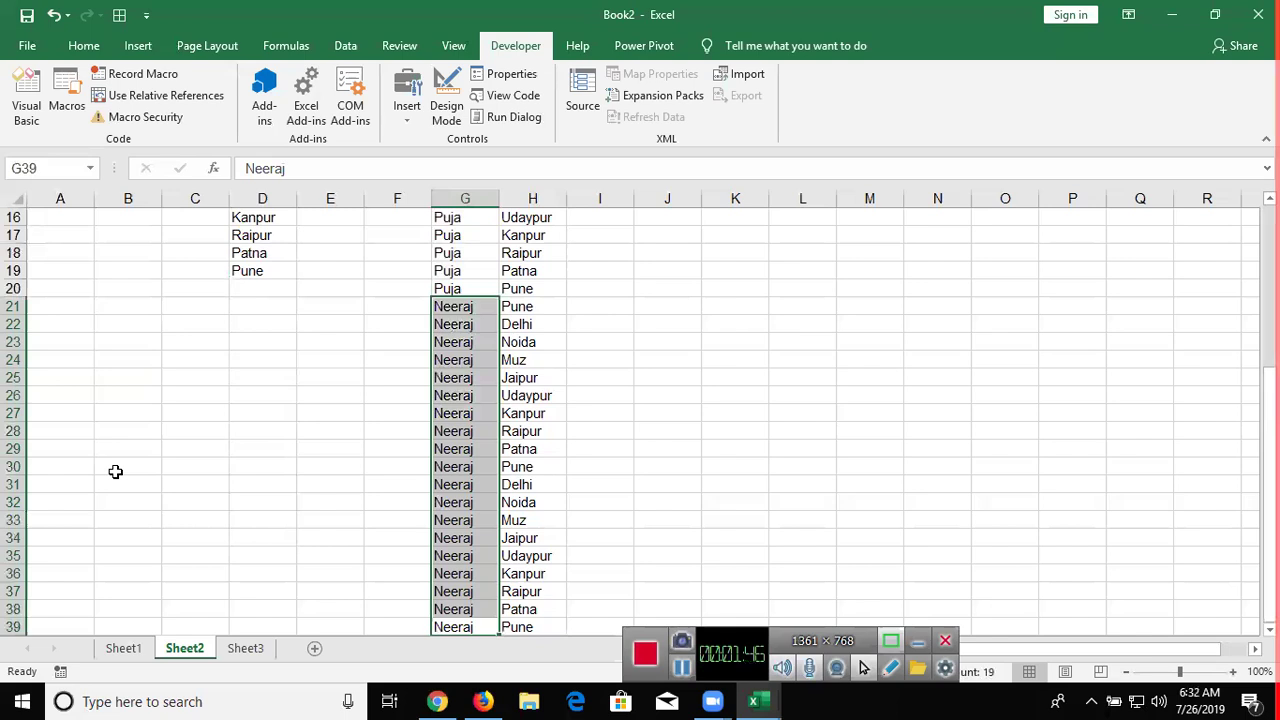
{"action": "key", "text": "ctrl+Up"}
{"action": "key", "text": "Down"}
{"action": "key", "text": "shift+Right"}
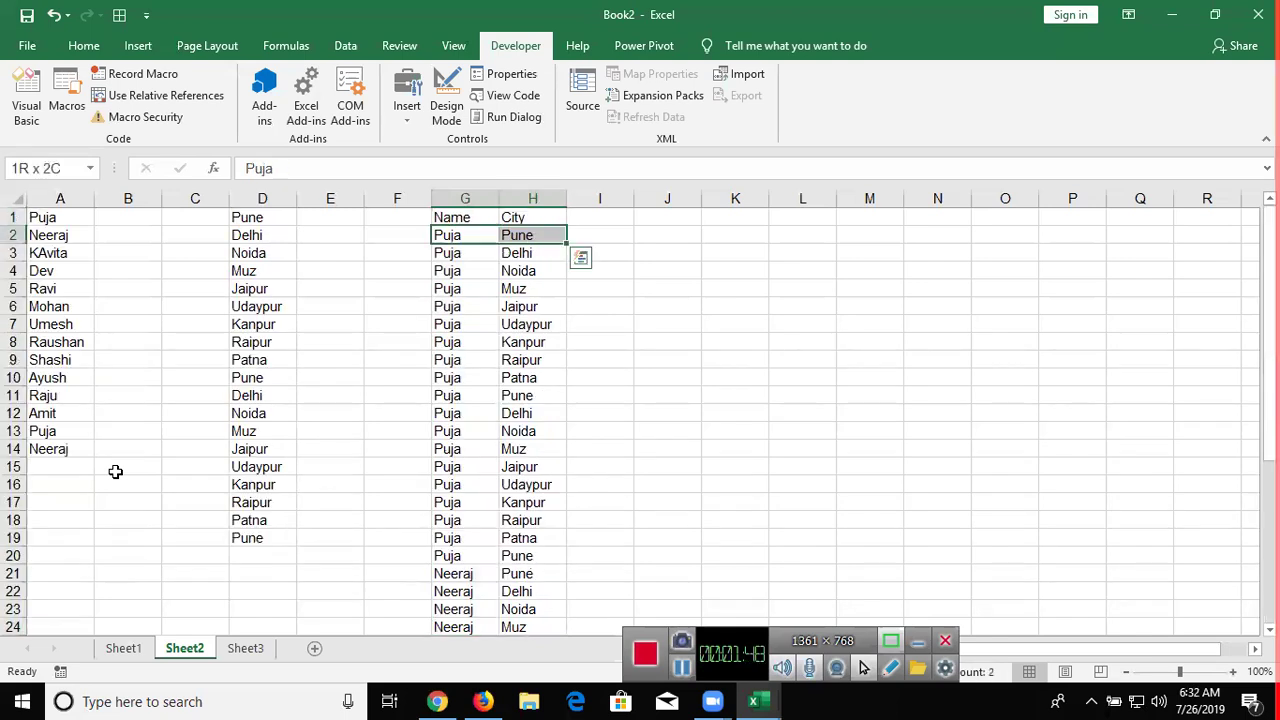
- Delete every Name and City entry in G2:H39, keeping only the header row
{"action": "key", "text": "ctrl+shift+Down"}
{"action": "key", "text": "Delete"}
{"action": "key", "text": "ctrl+Up"}
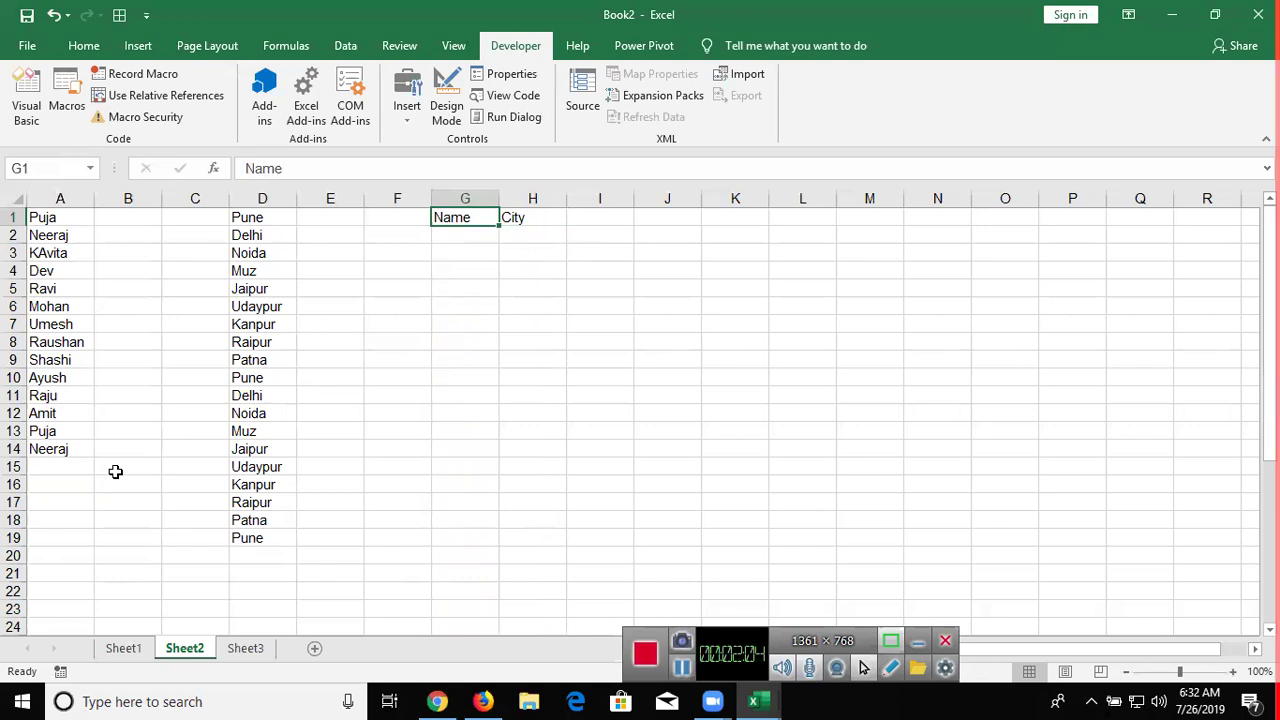
{"action": "key", "text": "Down"}
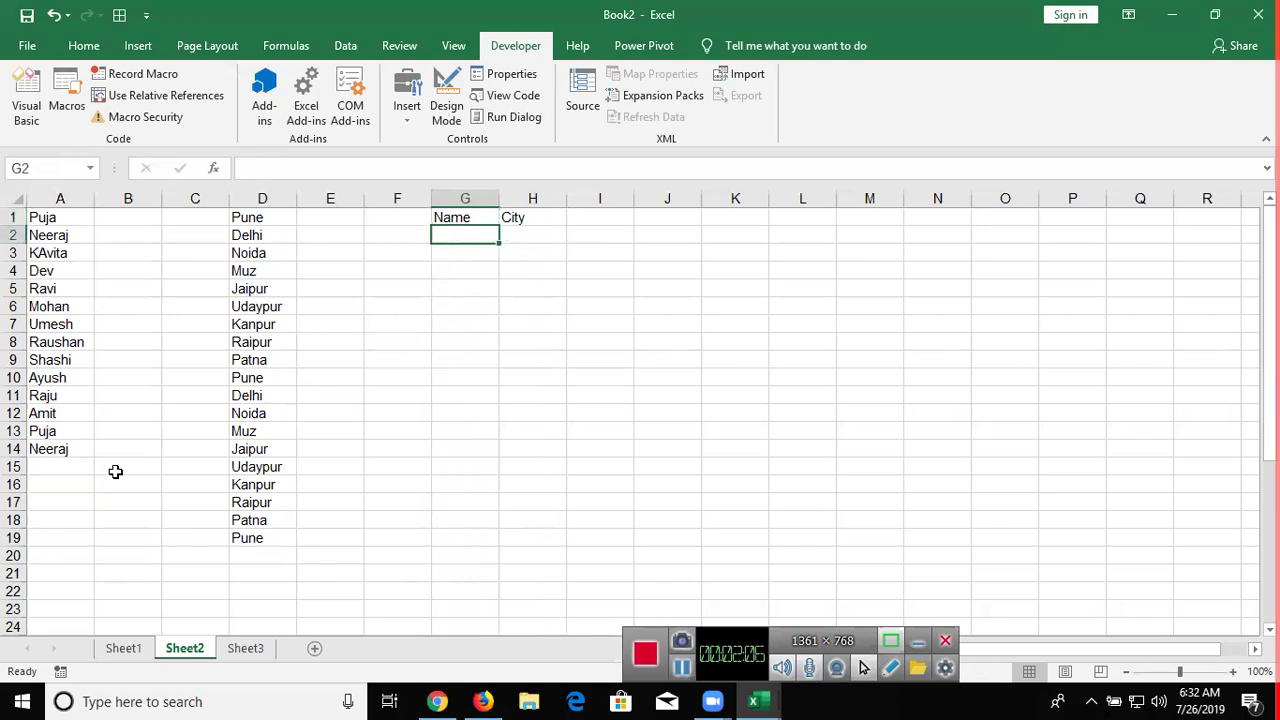
{"action": "key", "text": "Up"}
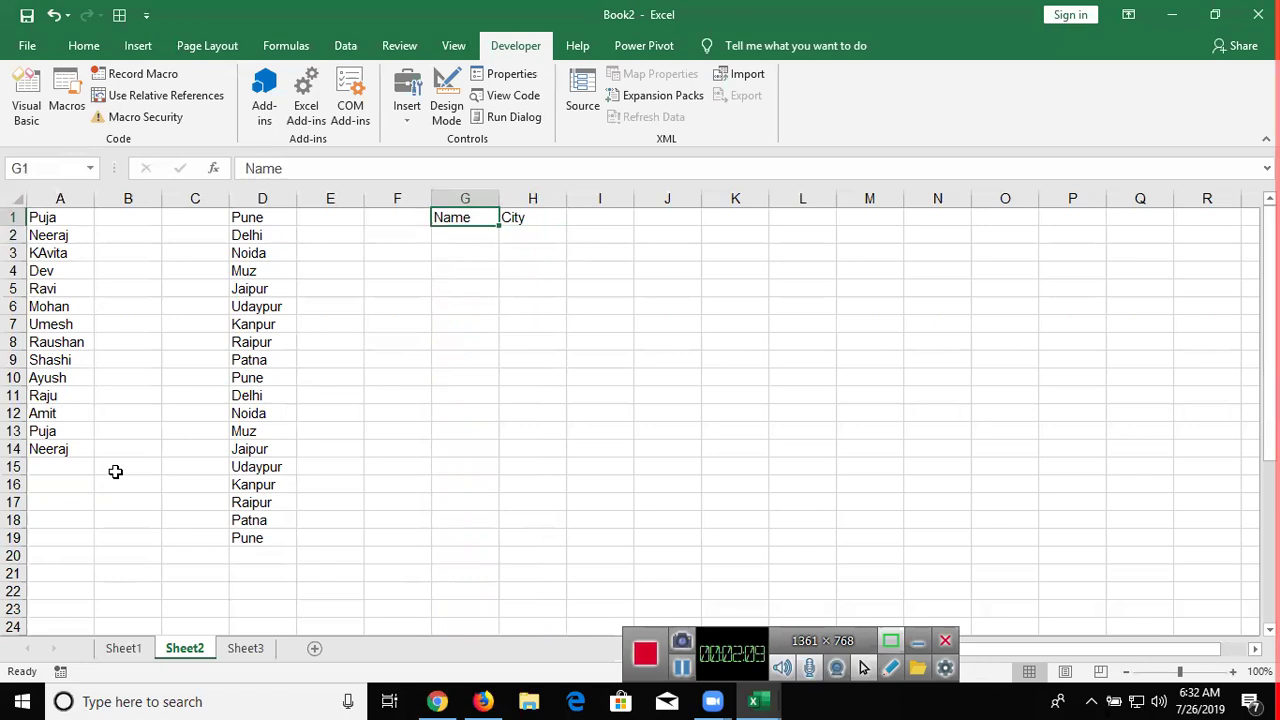
{"action": "key", "text": "Down"}
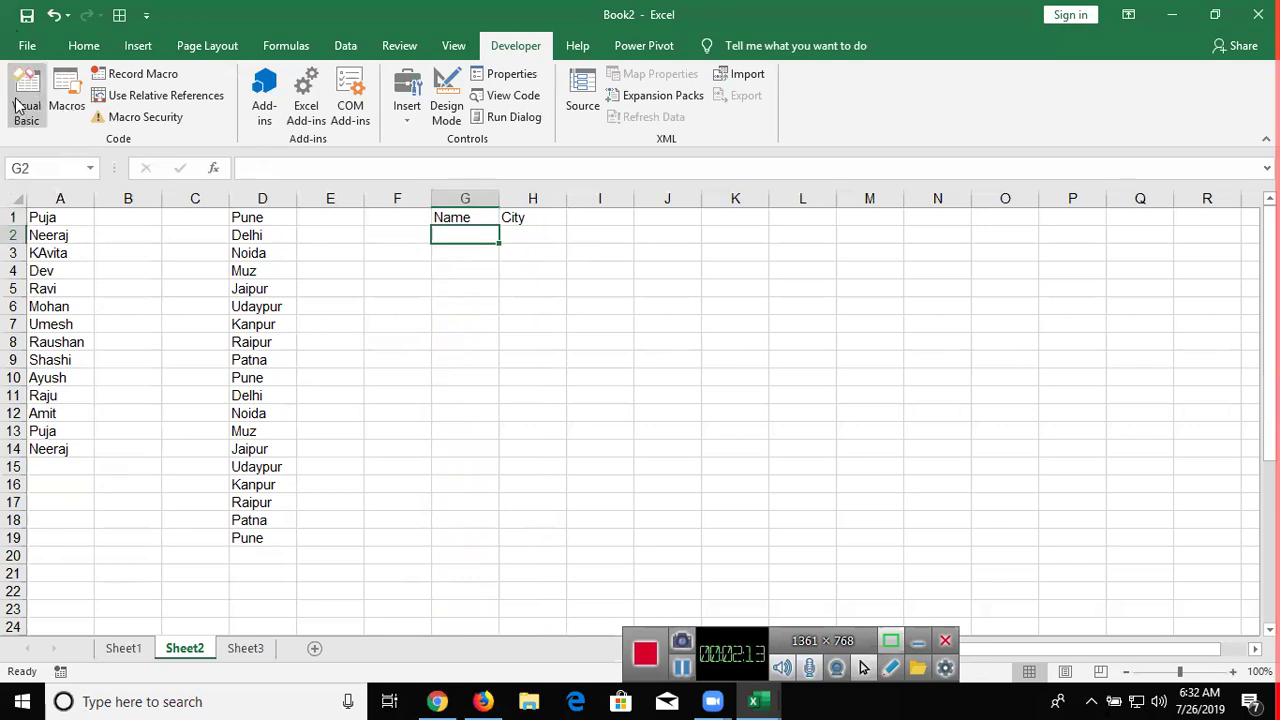
- Clear Module1's existing code and start a new Sub copyp() procedure
{"action": "left_click", "coordinate": [16, 105]}
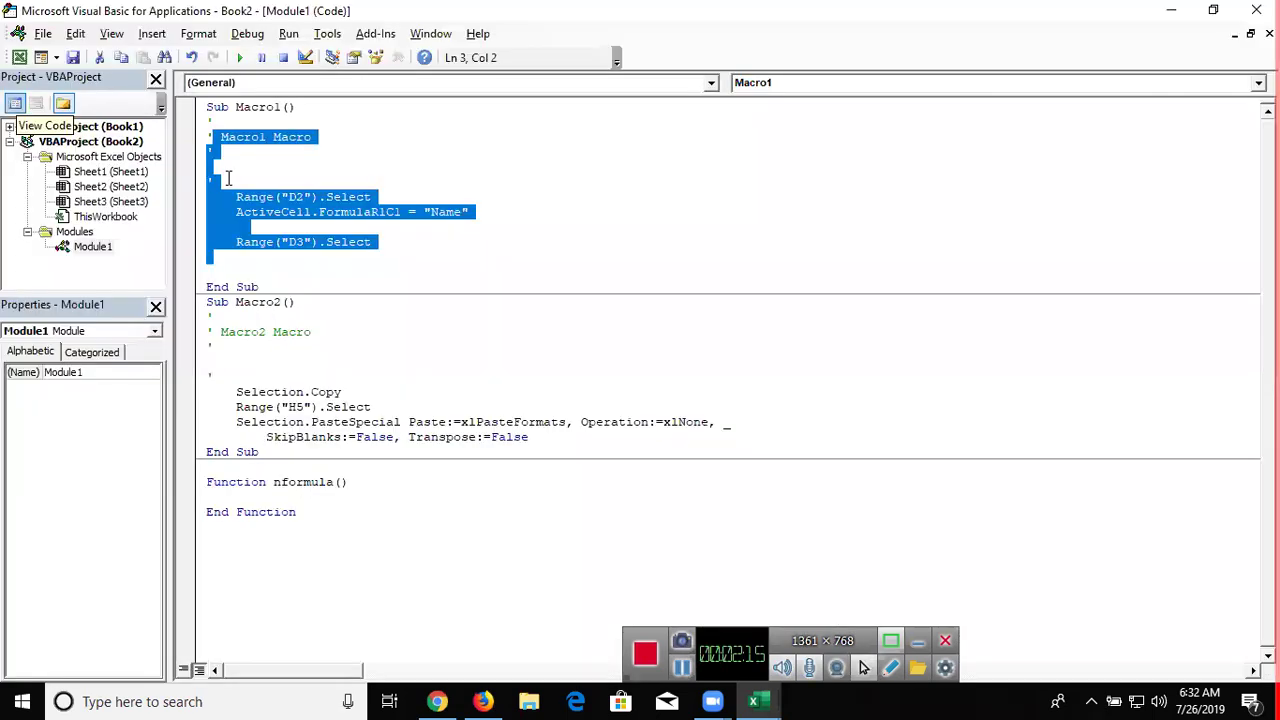
{"action": "key", "text": "ctrl+a"}
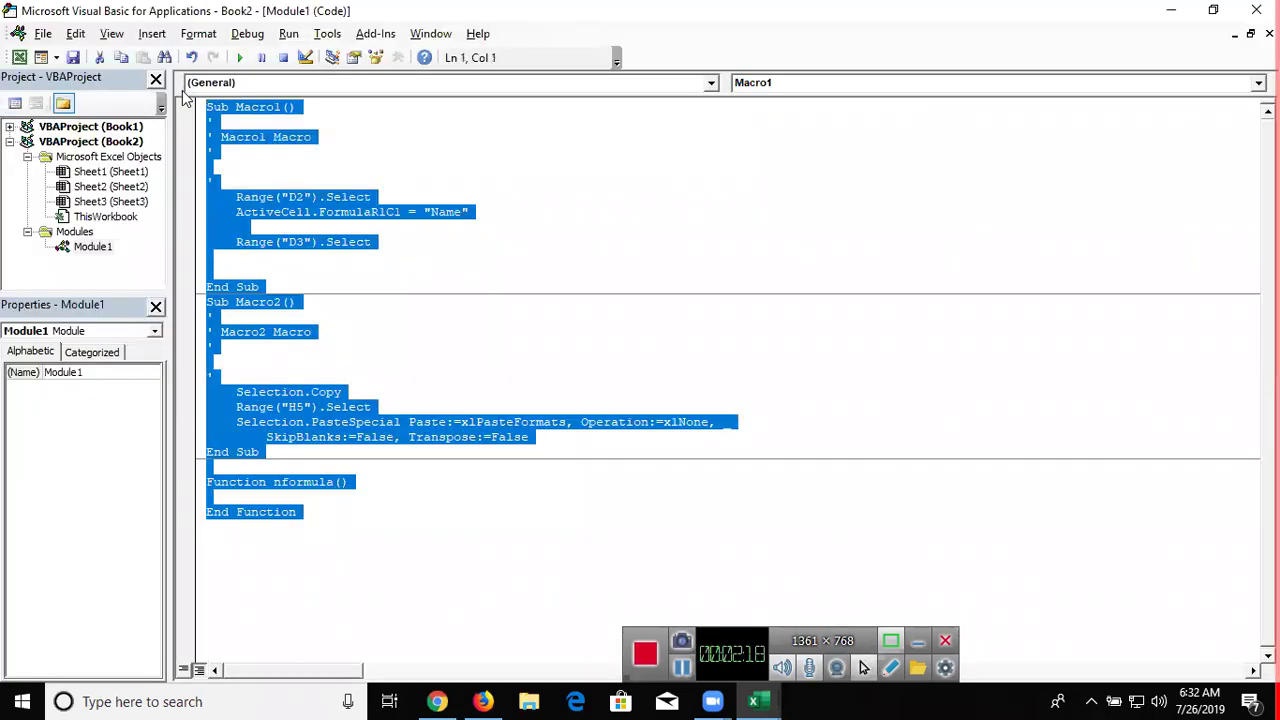
{"action": "key", "text": "Delete"}
{"action": "type", "text": "su"}
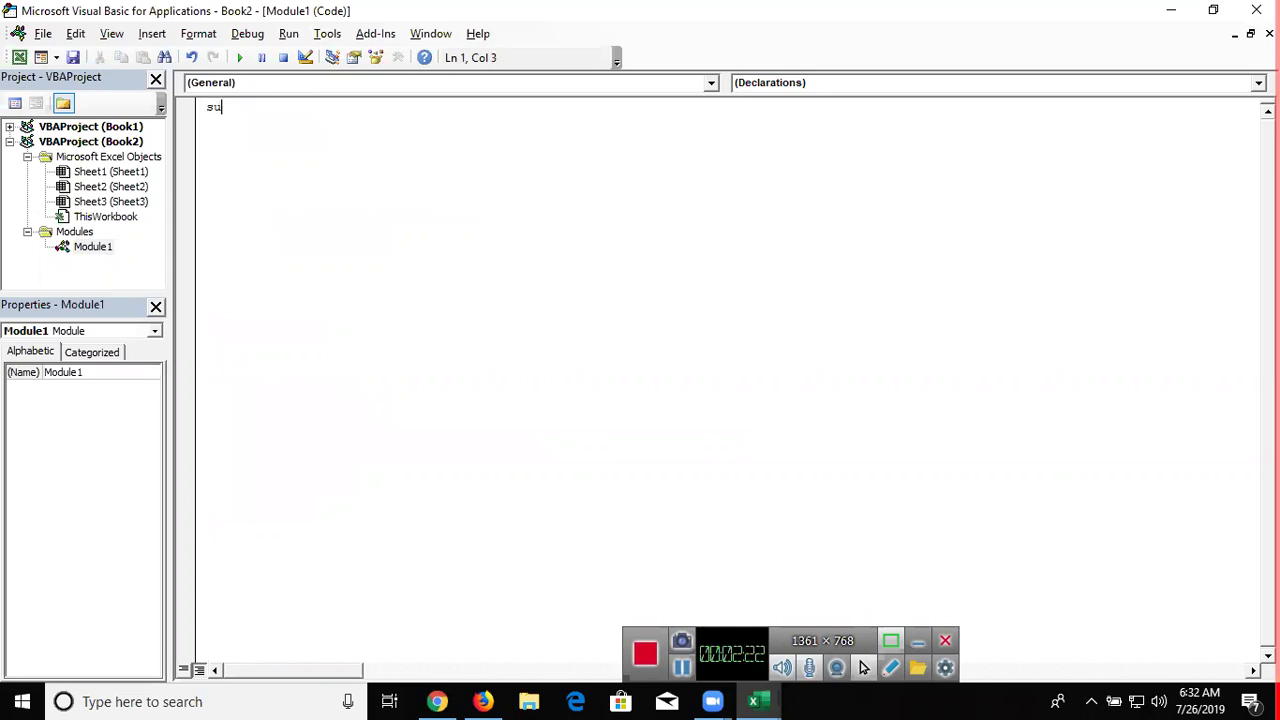
{"action": "type", "text": "b "}
{"action": "type", "text": "copyp"}
{"action": "type", "text": "("}
{"action": "key", "text": "Return"}
{"action": "key", "text": "Return"}
{"action": "key", "text": "Return"}
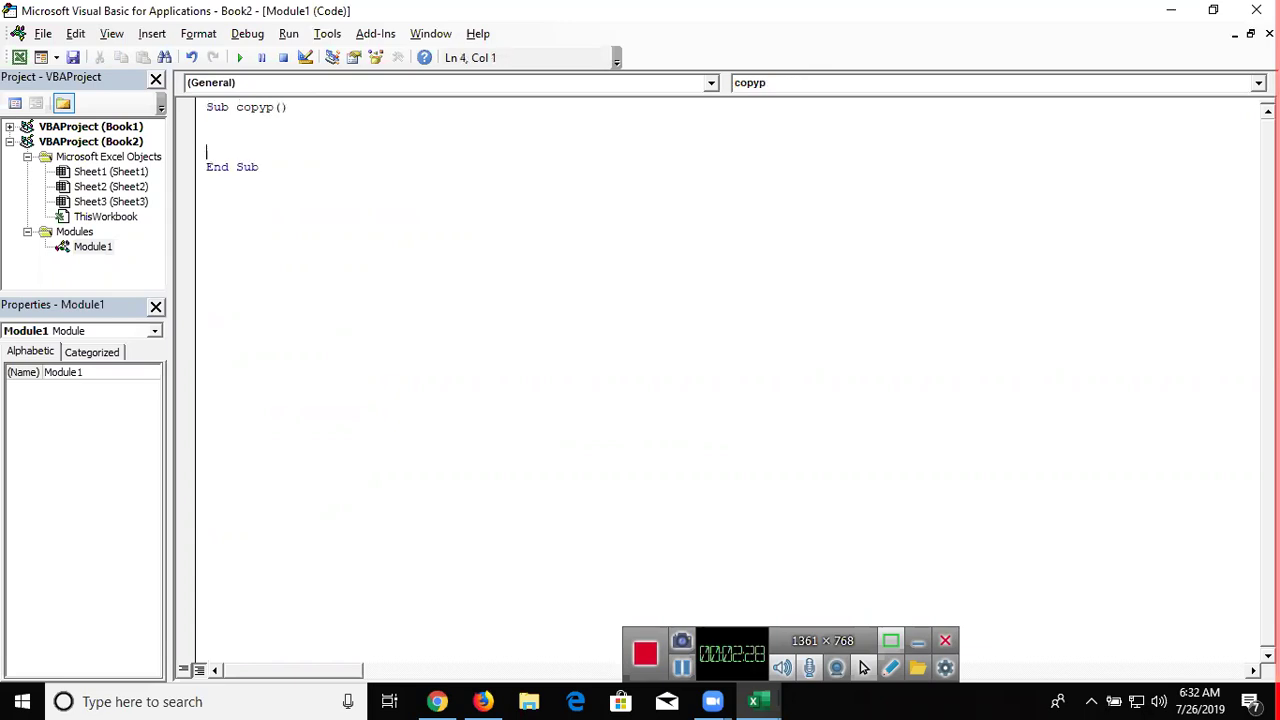
{"action": "key", "text": "Return"}
{"action": "key", "text": "Return"}
{"action": "key", "text": "Up"}
{"action": "key", "text": "Up"}
{"action": "key", "text": "Up"}
{"action": "key", "text": "Return"}
{"action": "key", "text": "Up"}
- Add an empty For i = 1 To 14 loop closed with Next i inside copyp
{"action": "type", "text": "for i = "}
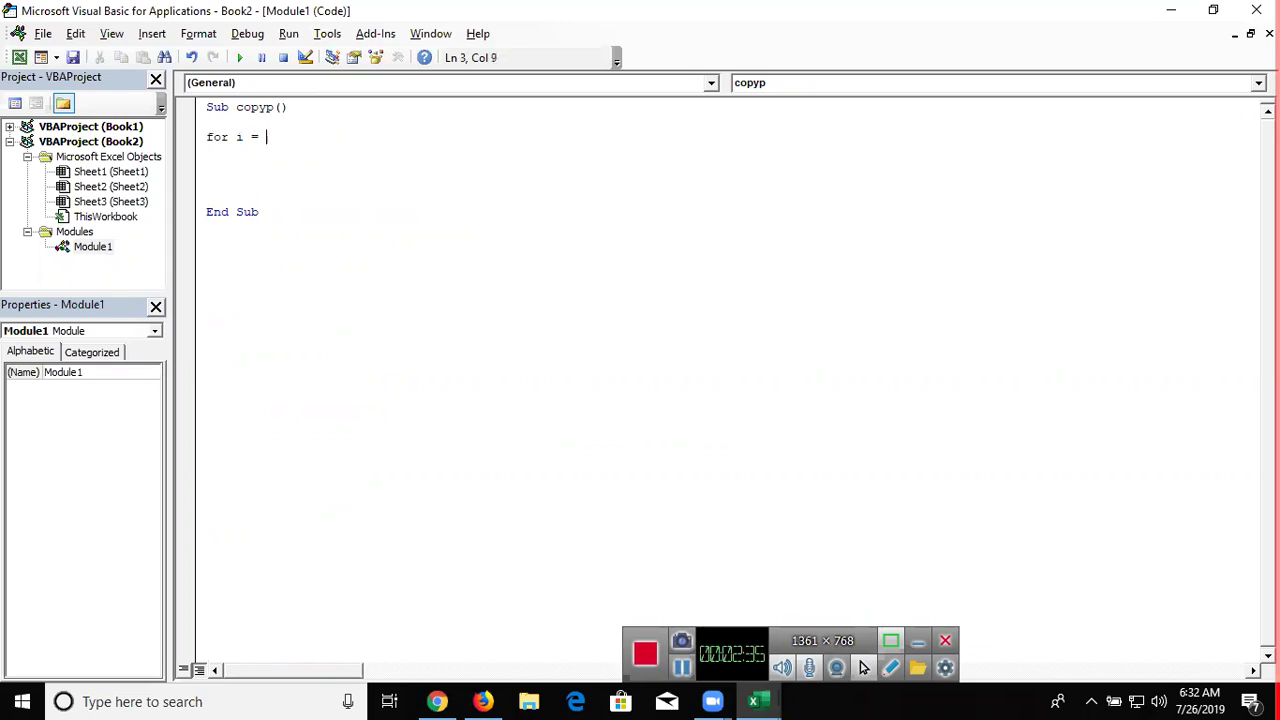
{"action": "type", "text": "1"}
{"action": "type", "text": " to"}
{"action": "key", "text": "alt+F11"}
{"action": "key", "text": "alt+F11"}
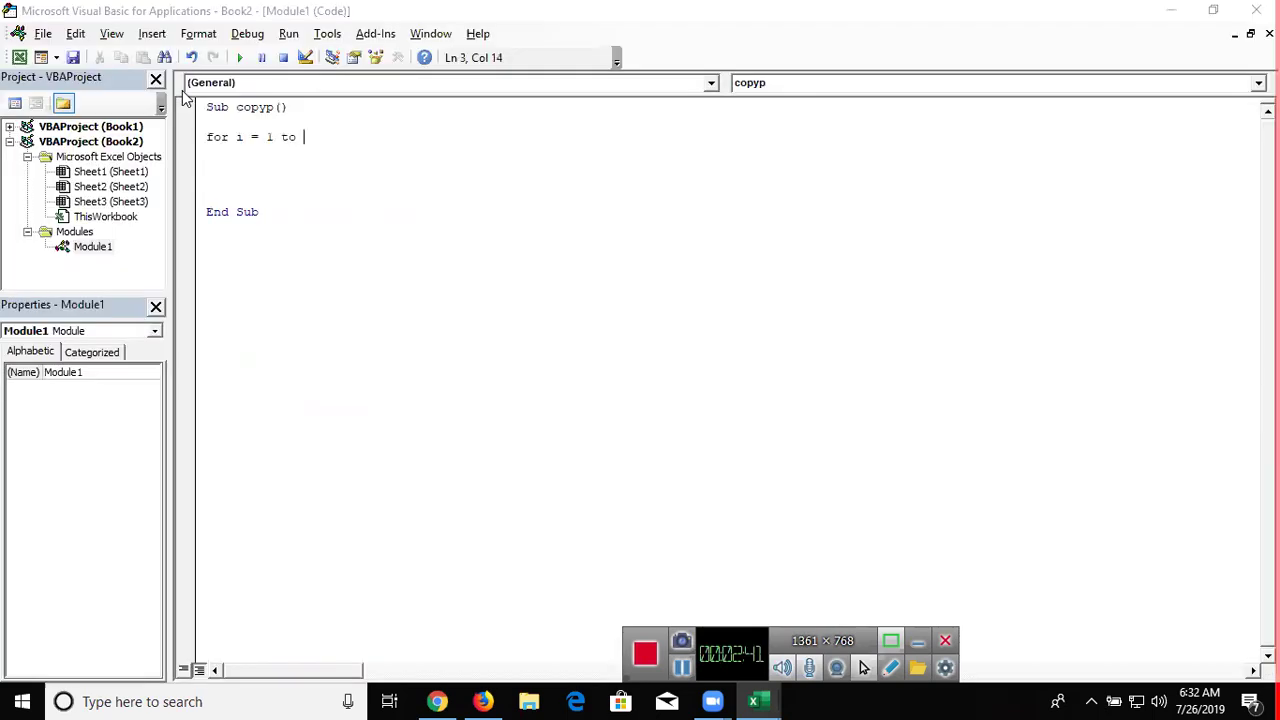
{"action": "type", "text": "14"}
{"action": "key", "text": "Return"}
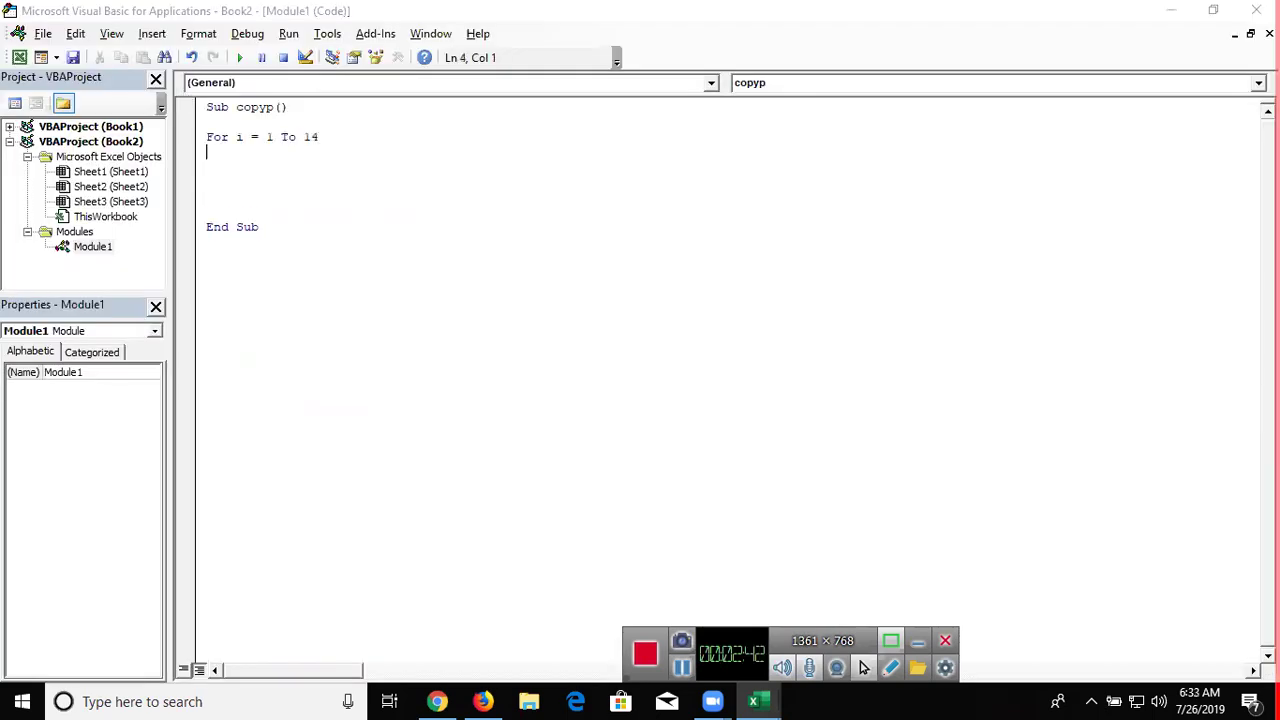
{"action": "key", "text": "Return"}
{"action": "key", "text": "Return"}
{"action": "type", "text": "next"}
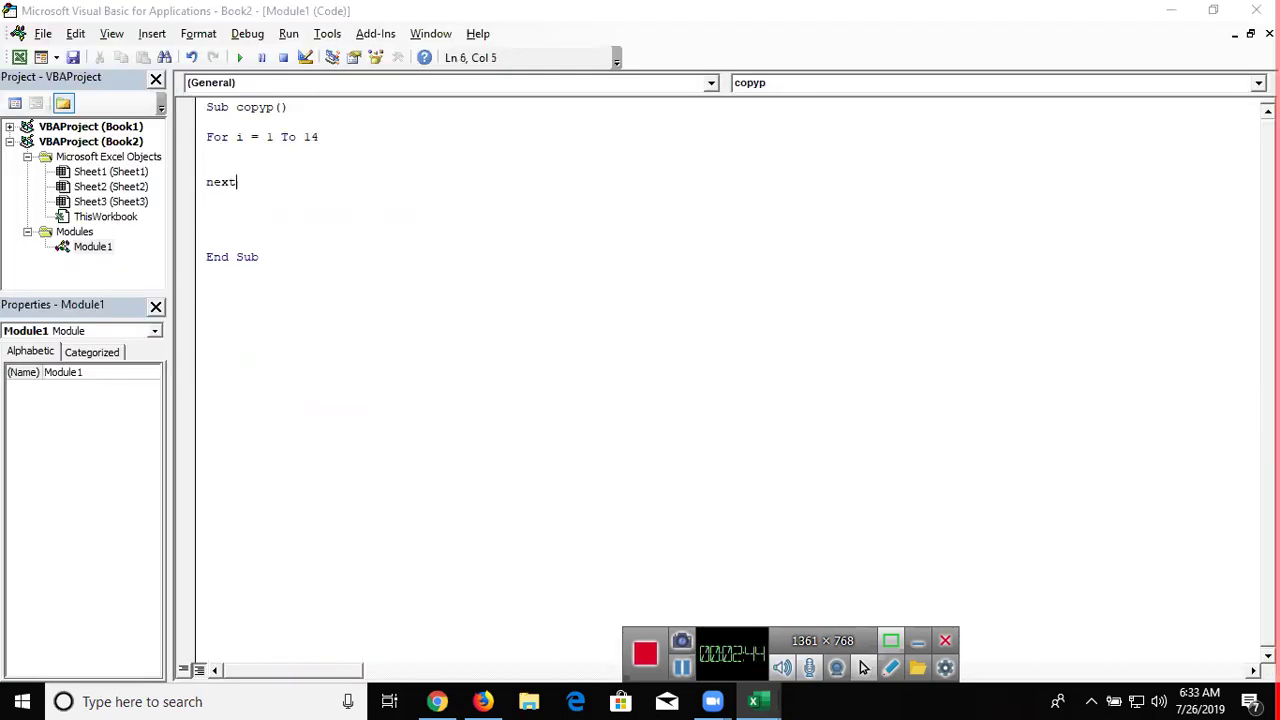
{"action": "type", "text": " i"}
{"action": "key", "text": "Up"}
{"action": "key", "text": "Return"}
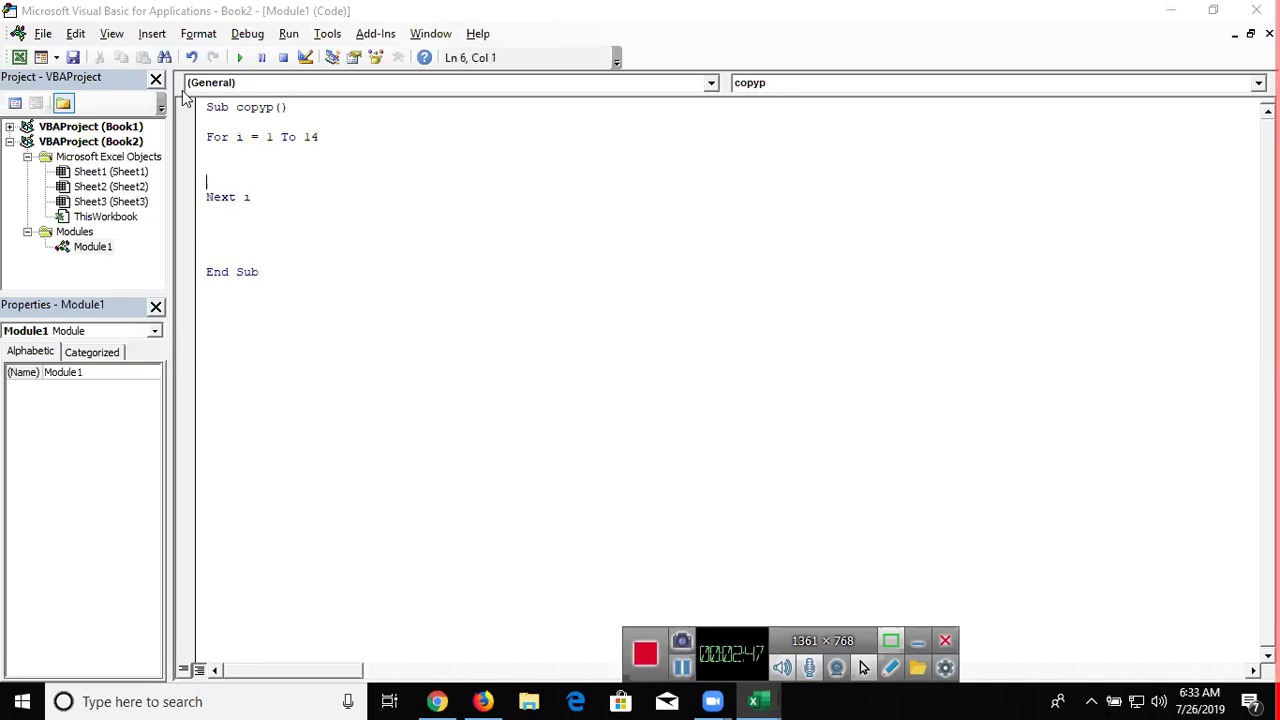
{"action": "key", "text": "alt+Tab"}
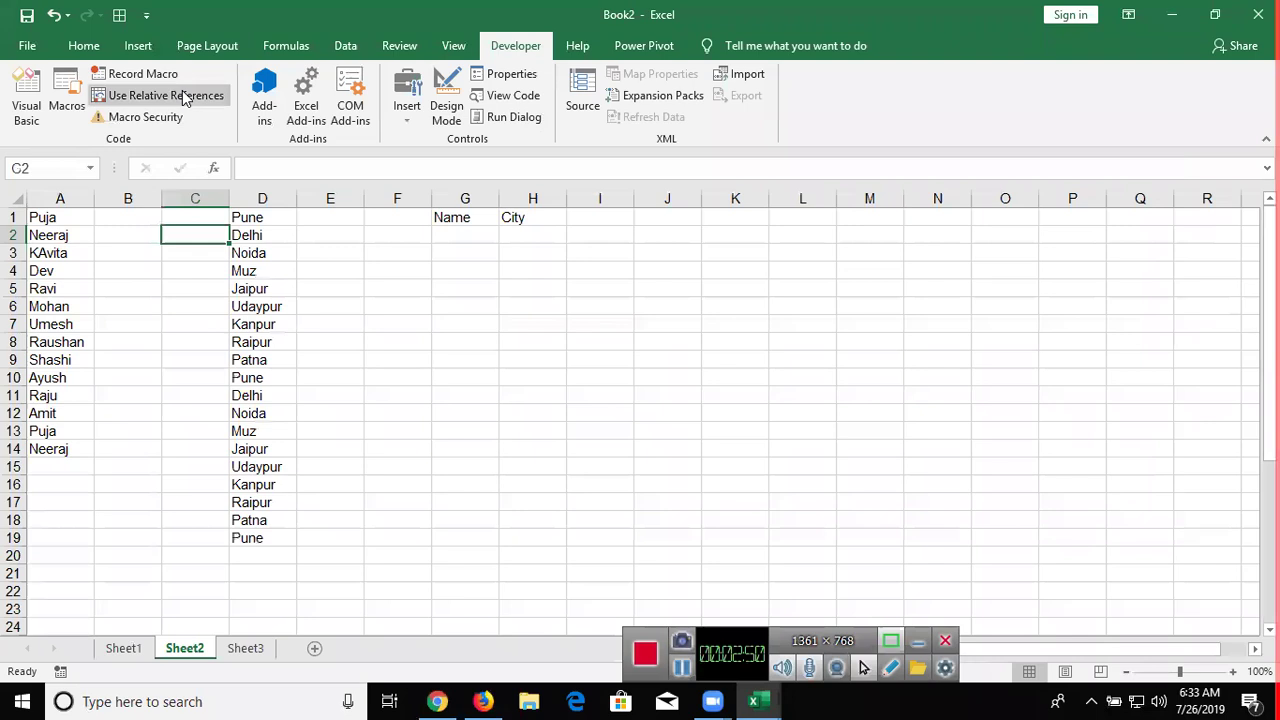
- Write Range("g65000").End(xlUp).Offset(1,0).Value = Range("A" & i).Value inside the loop
{"action": "key", "text": "ctrl+Home"}
{"action": "key", "text": "Right"}
{"action": "key", "text": "Right"}
{"action": "key", "text": "Right"}
{"action": "key", "text": "Right"}
{"action": "key", "text": "Down"}
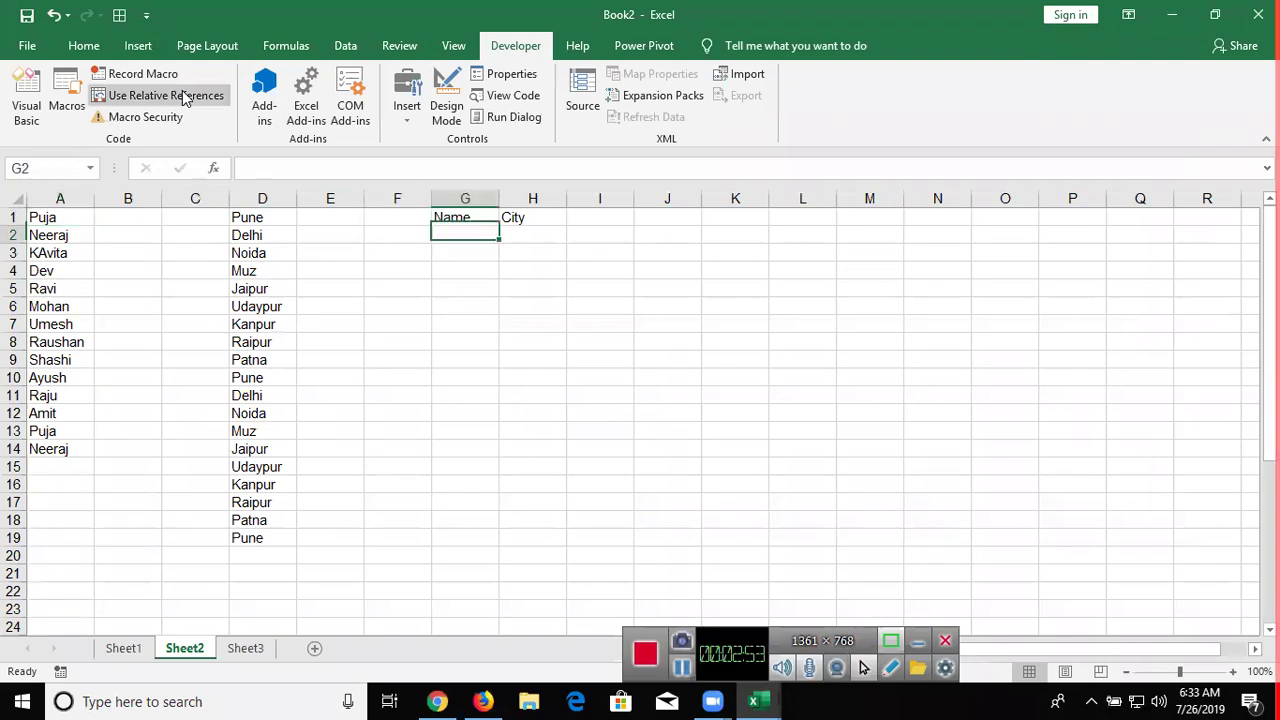
{"action": "key", "text": "alt+Tab"}
{"action": "type", "text": "ra"}
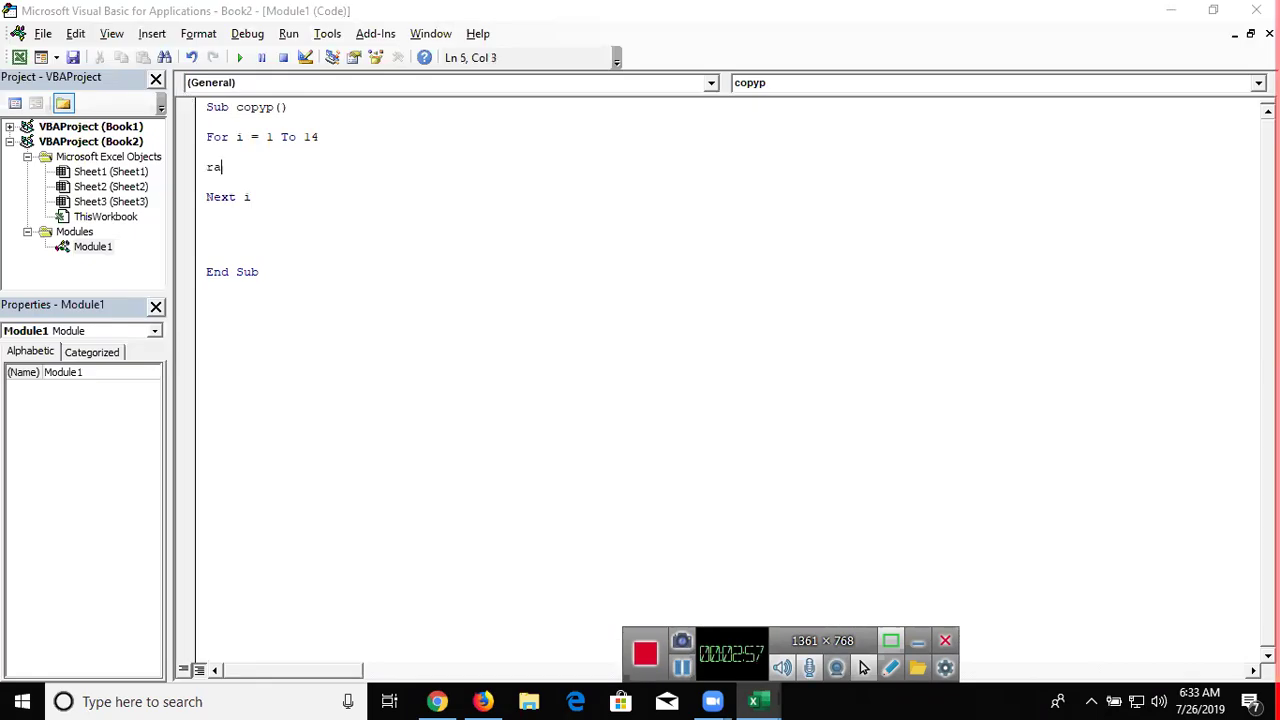
{"action": "type", "text": "nge("}
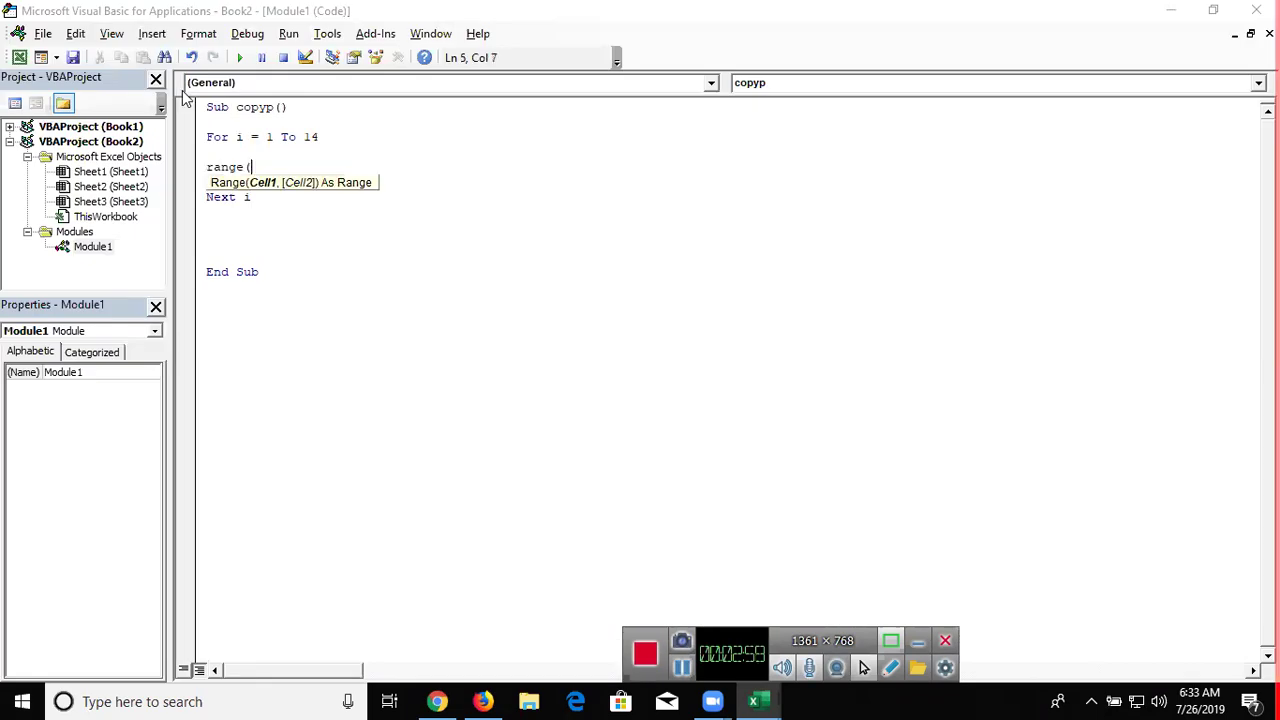
{"action": "type", "text": "\"A"}
{"action": "key", "text": "BackSpace"}
{"action": "type", "text": "g65000"}
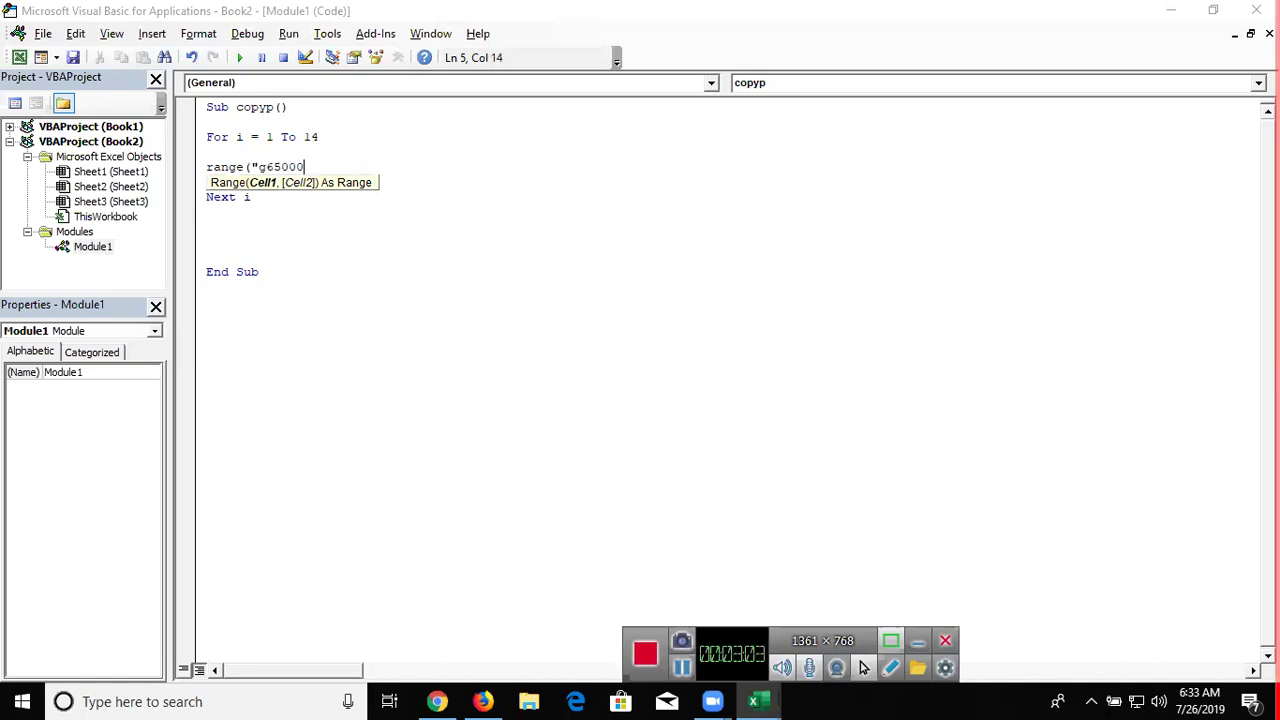
{"action": "type", "text": "\""}
{"action": "type", "text": ").end"}
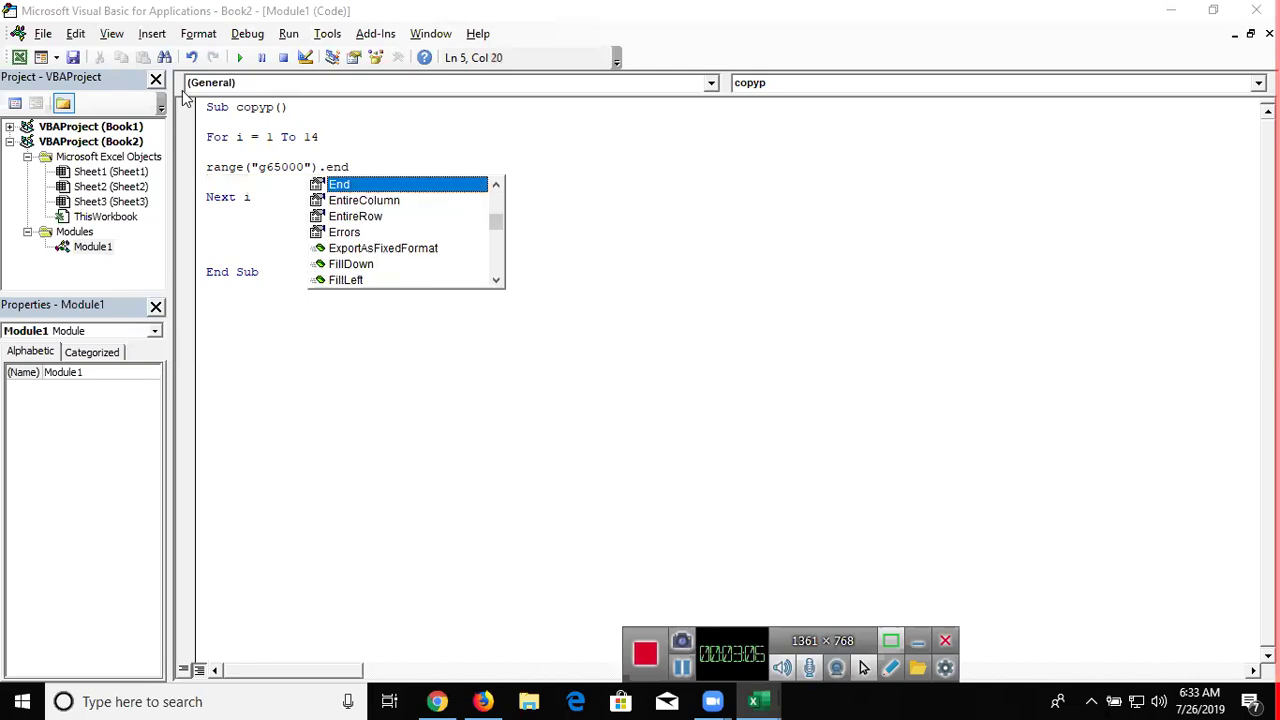
{"action": "type", "text": "("}
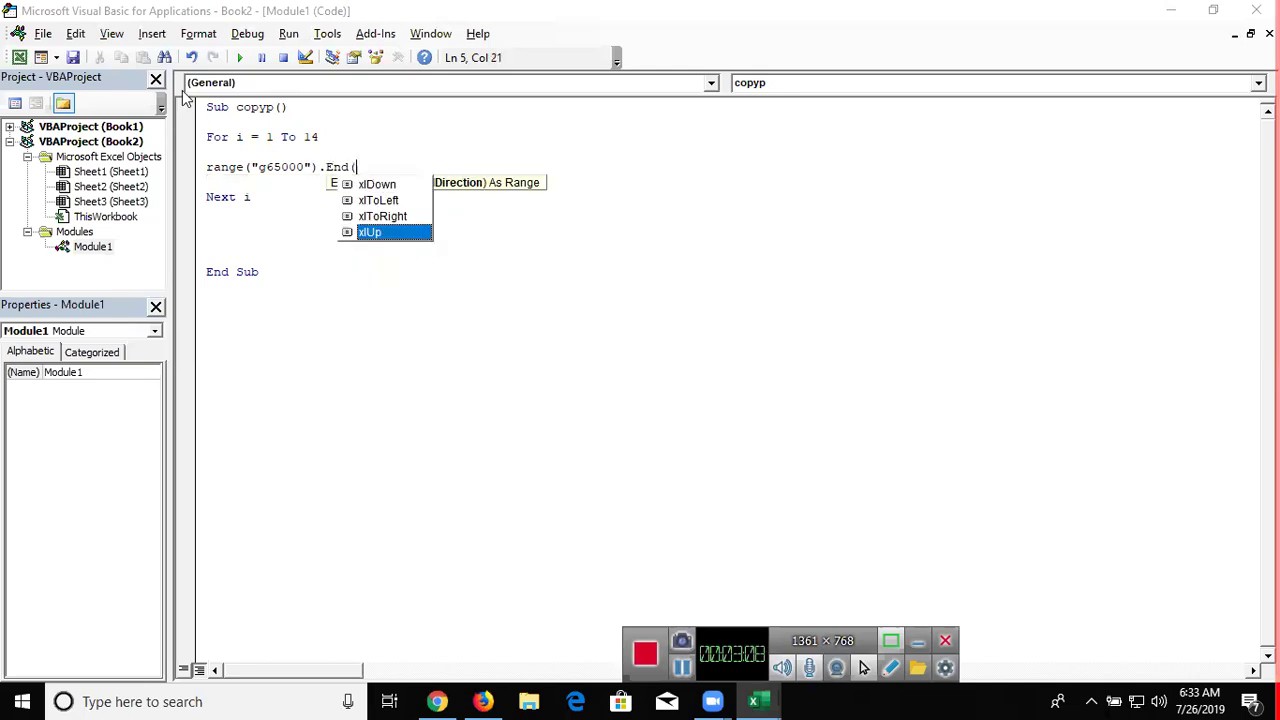
{"action": "type", "text": ").of"}
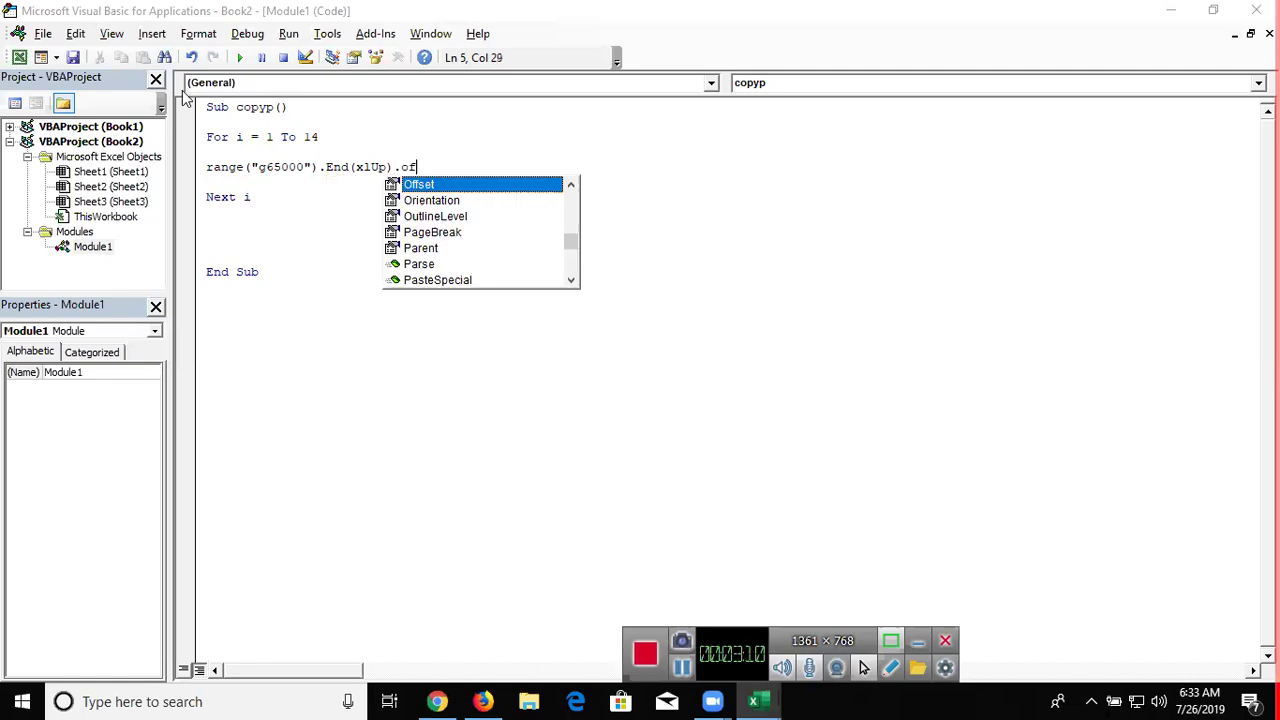
{"action": "key", "text": "Tab"}
{"action": "type", "text": "("}
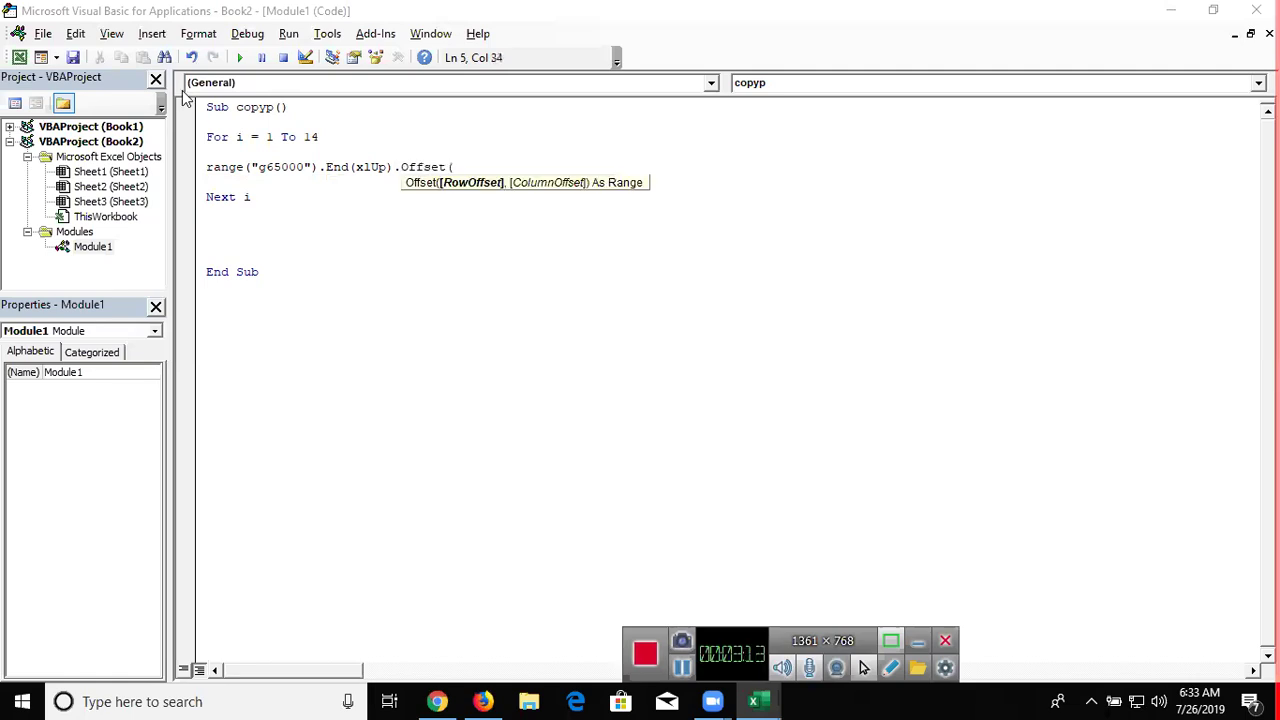
{"action": "type", "text": "1,0)"}
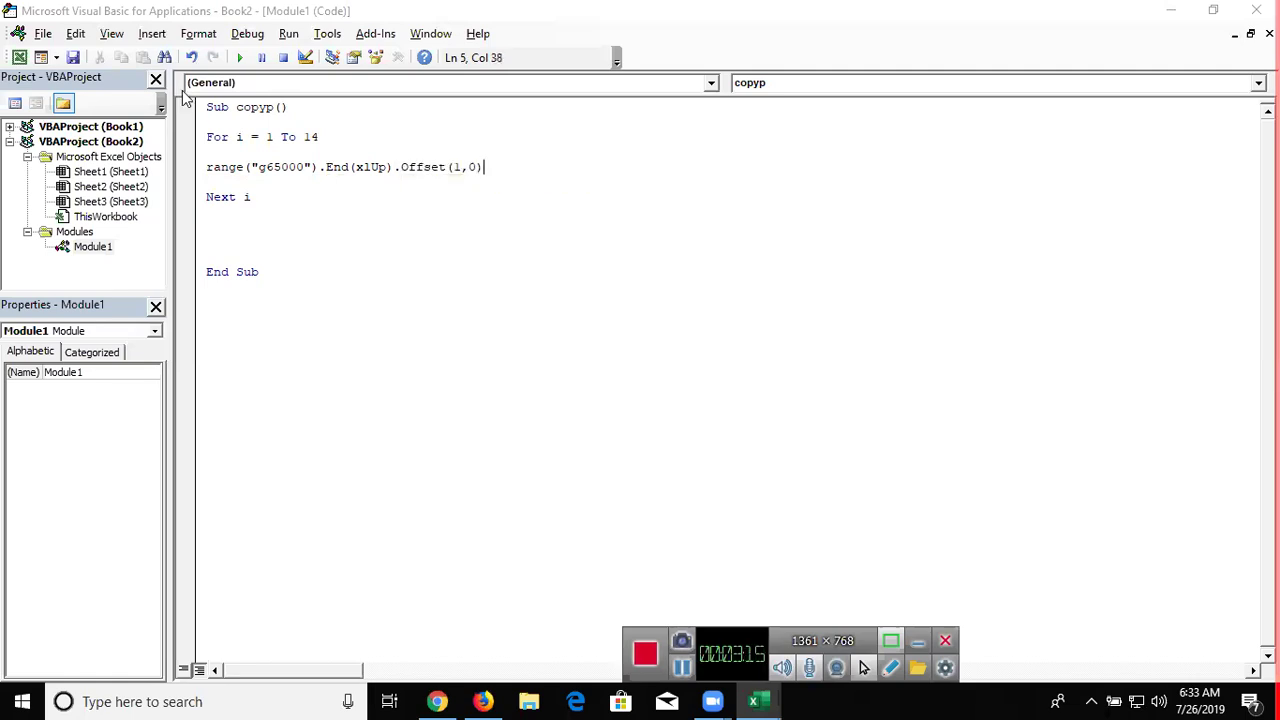
{"action": "type", "text": ".v"}
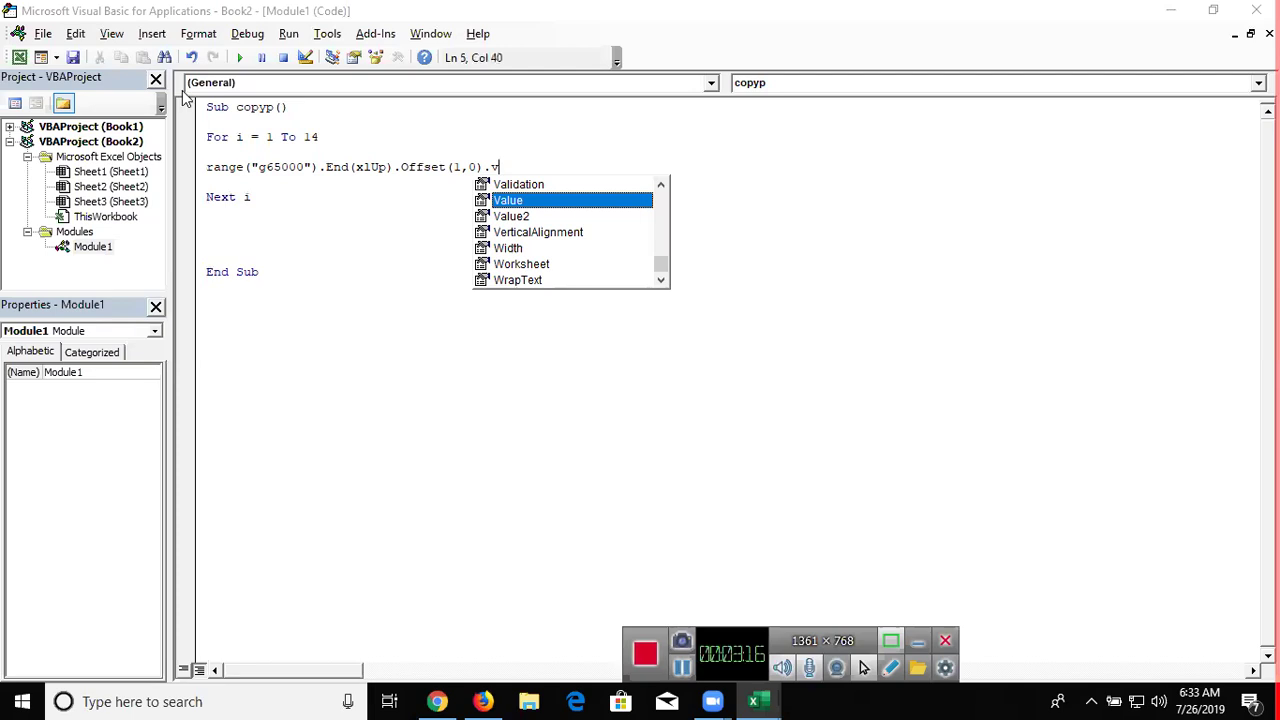
{"action": "key", "text": "Tab"}
{"action": "type", "text": "=cel"}
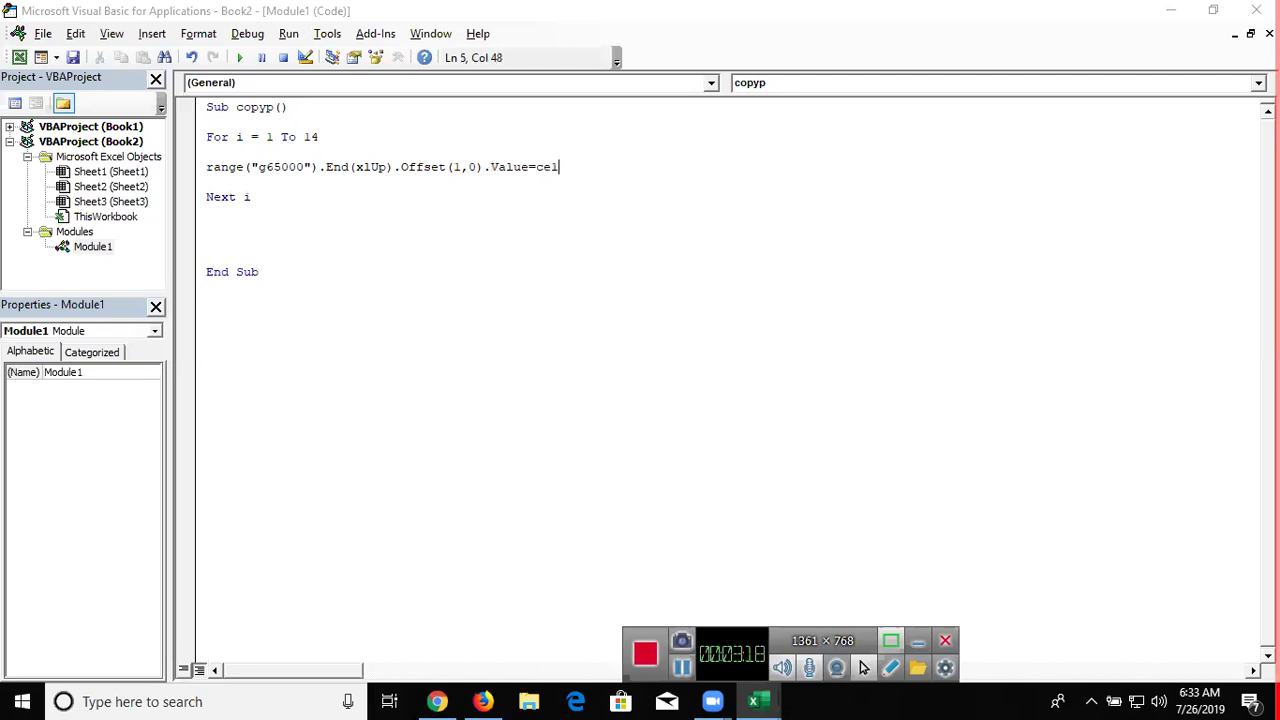
{"action": "type", "text": "ls"}
{"action": "key", "text": "BackSpace"}
{"action": "key", "text": "BackSpace"}
{"action": "key", "text": "BackSpace"}
{"action": "key", "text": "BackSpace"}
{"action": "type", "text": "rang"}
{"action": "type", "text": "e"}
{"action": "type", "text": "(\"A"}
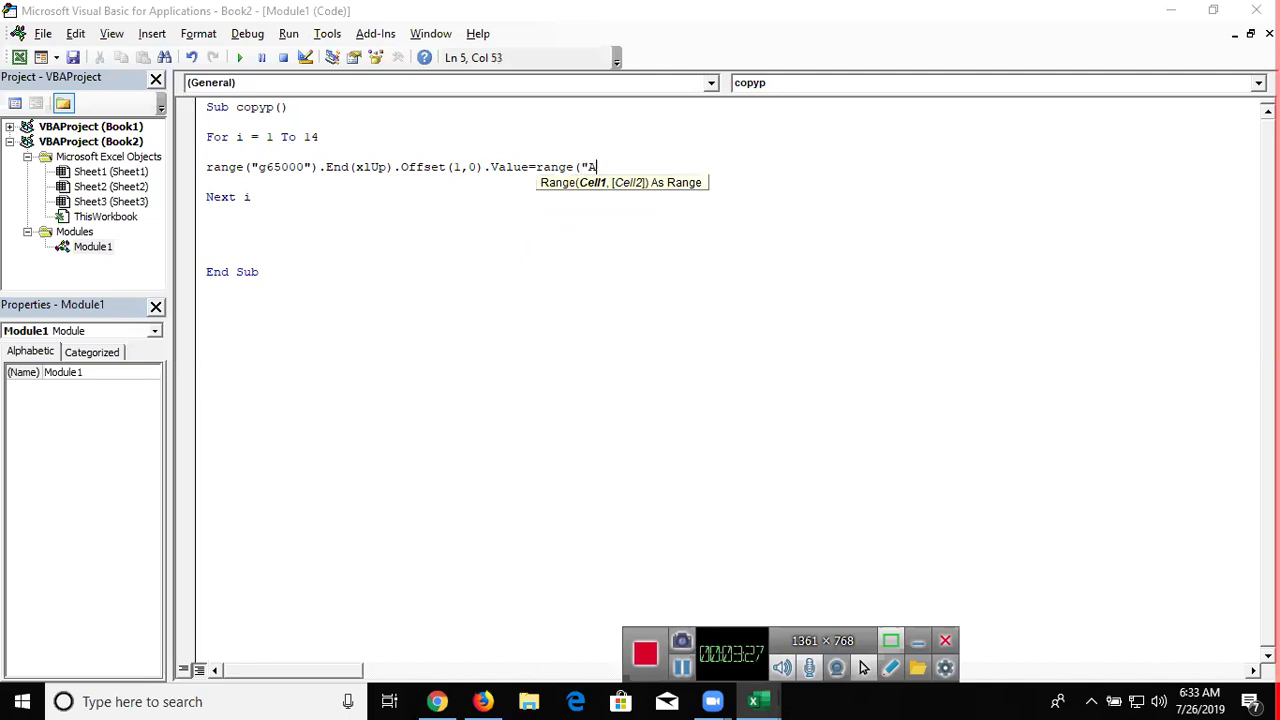
{"action": "type", "text": "\" & i"}
{"action": "type", "text": ")."}
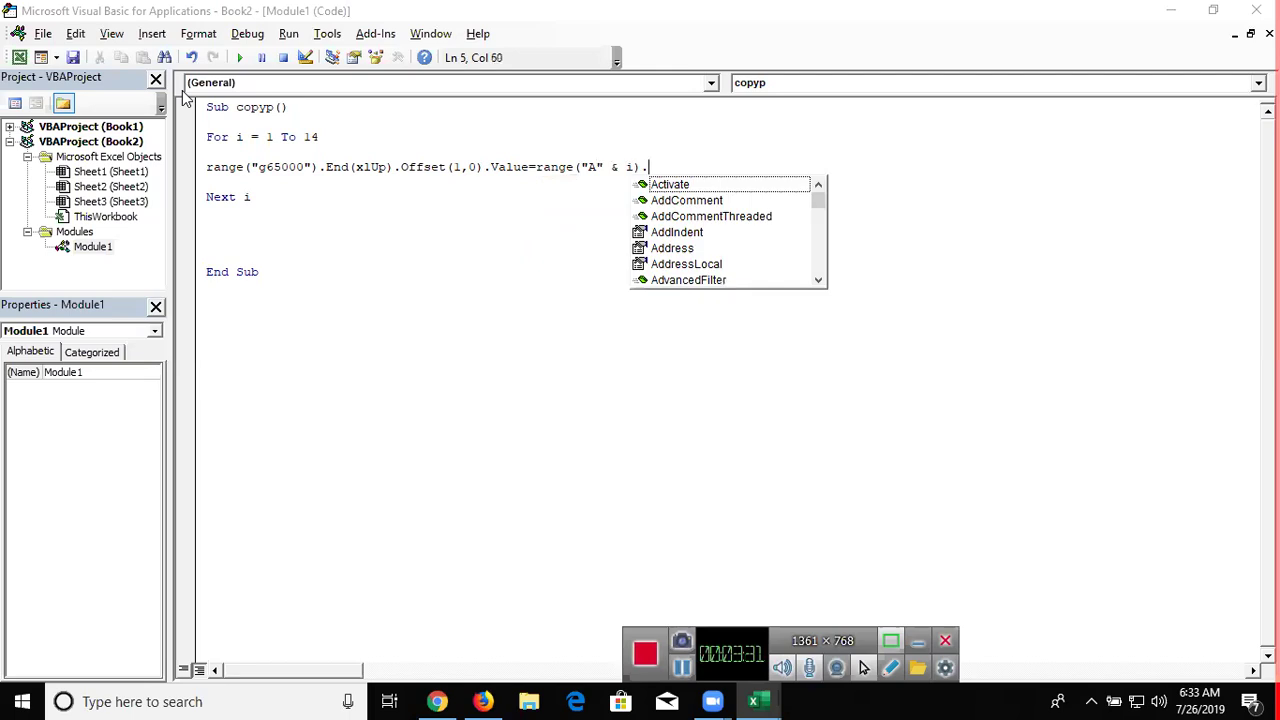
{"action": "type", "text": "Value"}
{"action": "key", "text": "Return"}
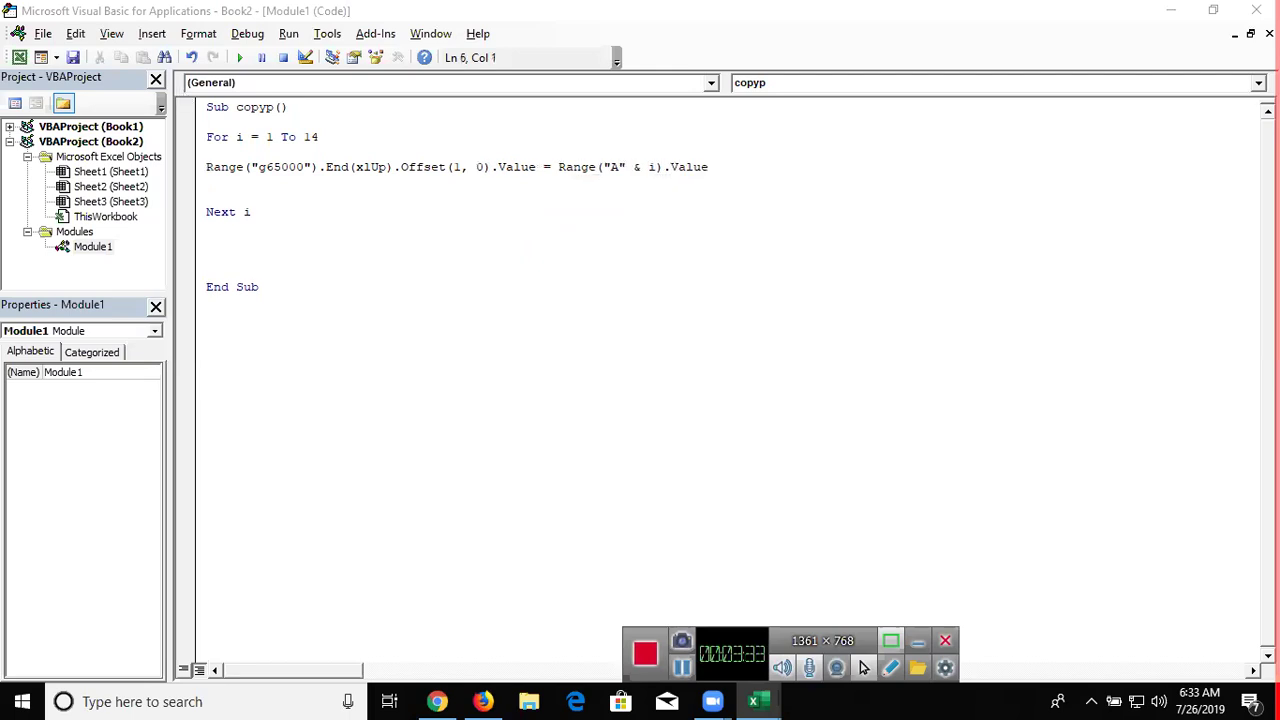
{"action": "key", "text": "Return"}
{"action": "key", "text": "Return"}
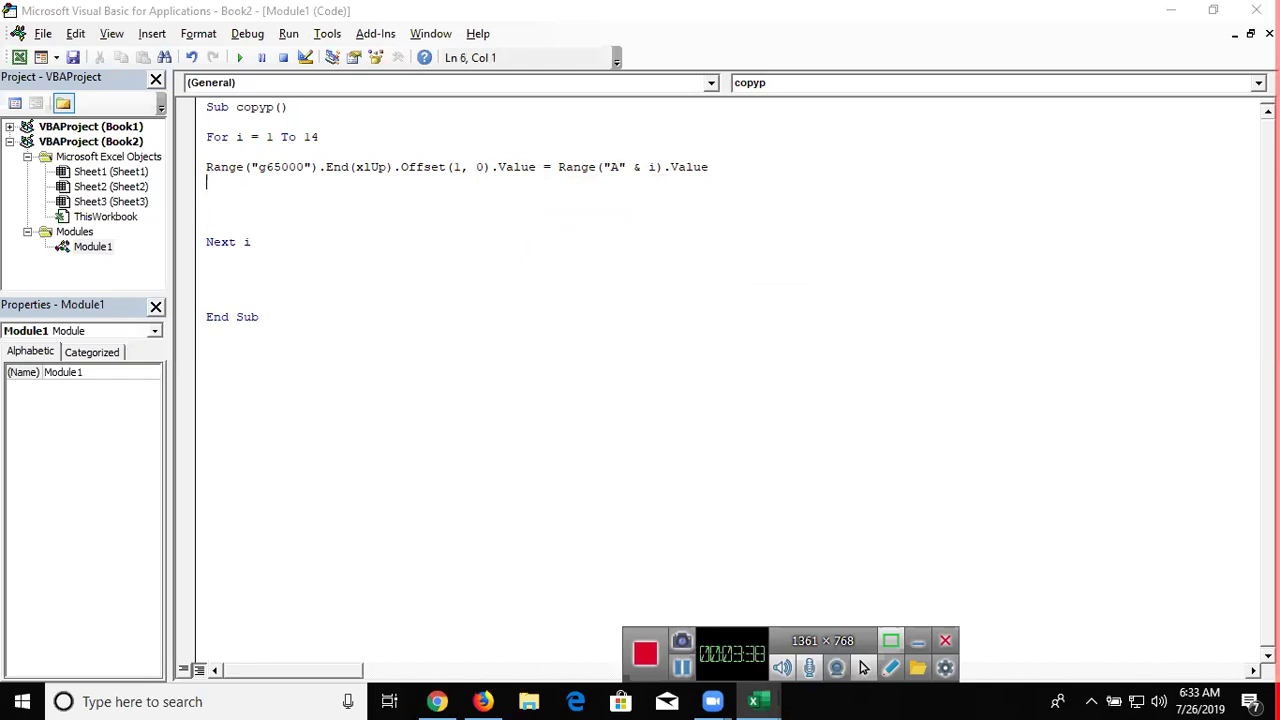
{"action": "type", "text": "ran"}
{"action": "type", "text": "ge("}
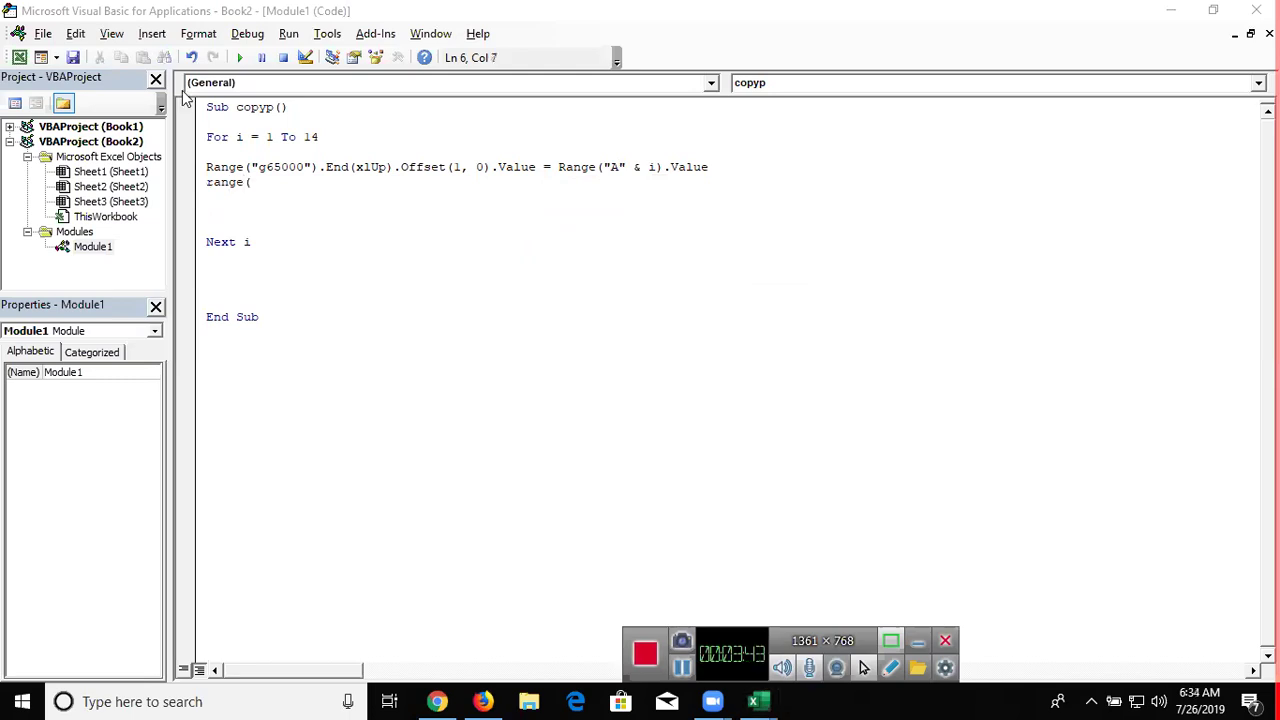
- After checking the city list ends at D19, add the line Range("D1","D19").Copy
{"action": "key", "text": "alt+F11"}
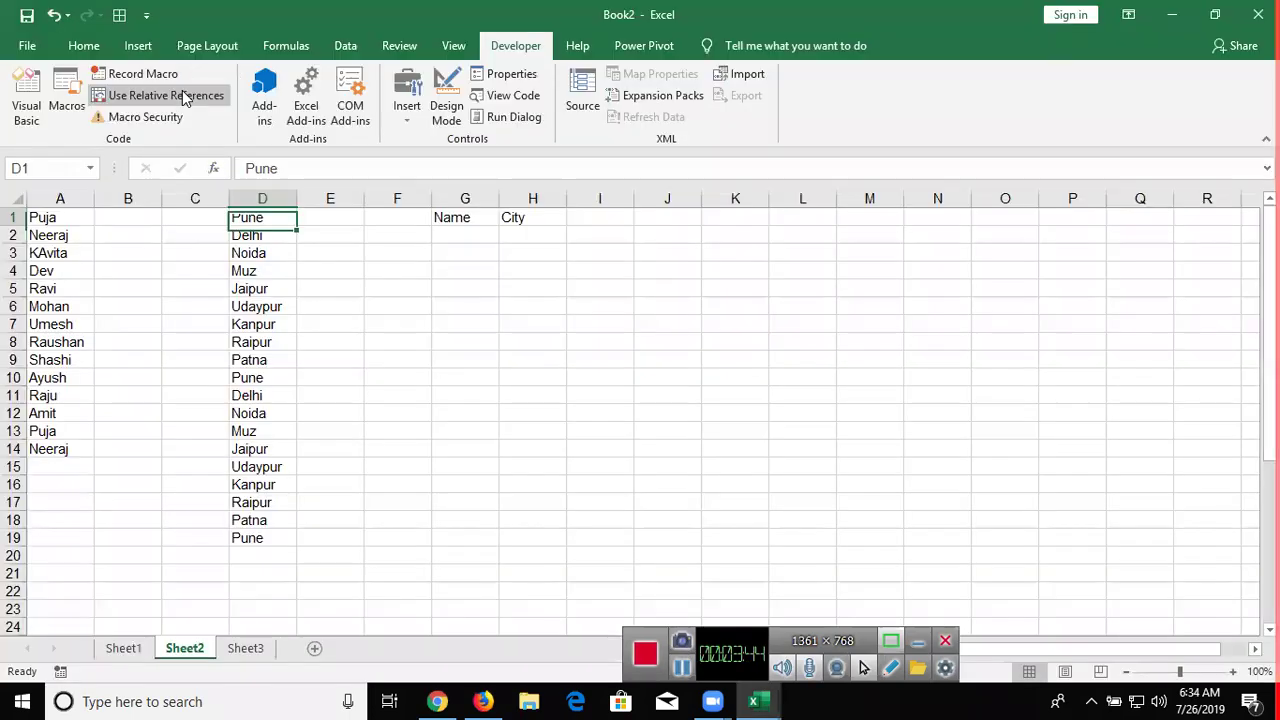
{"action": "key", "text": "ctrl+Down"}
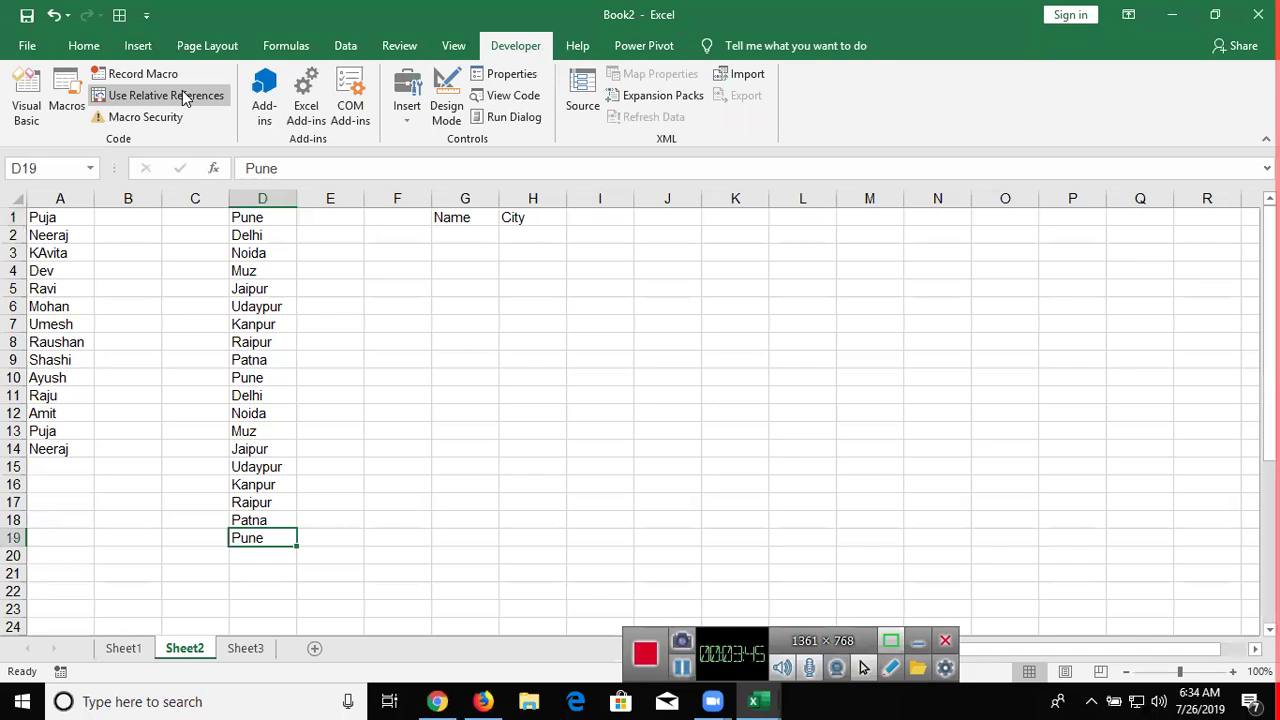
{"action": "key", "text": "alt+F11"}
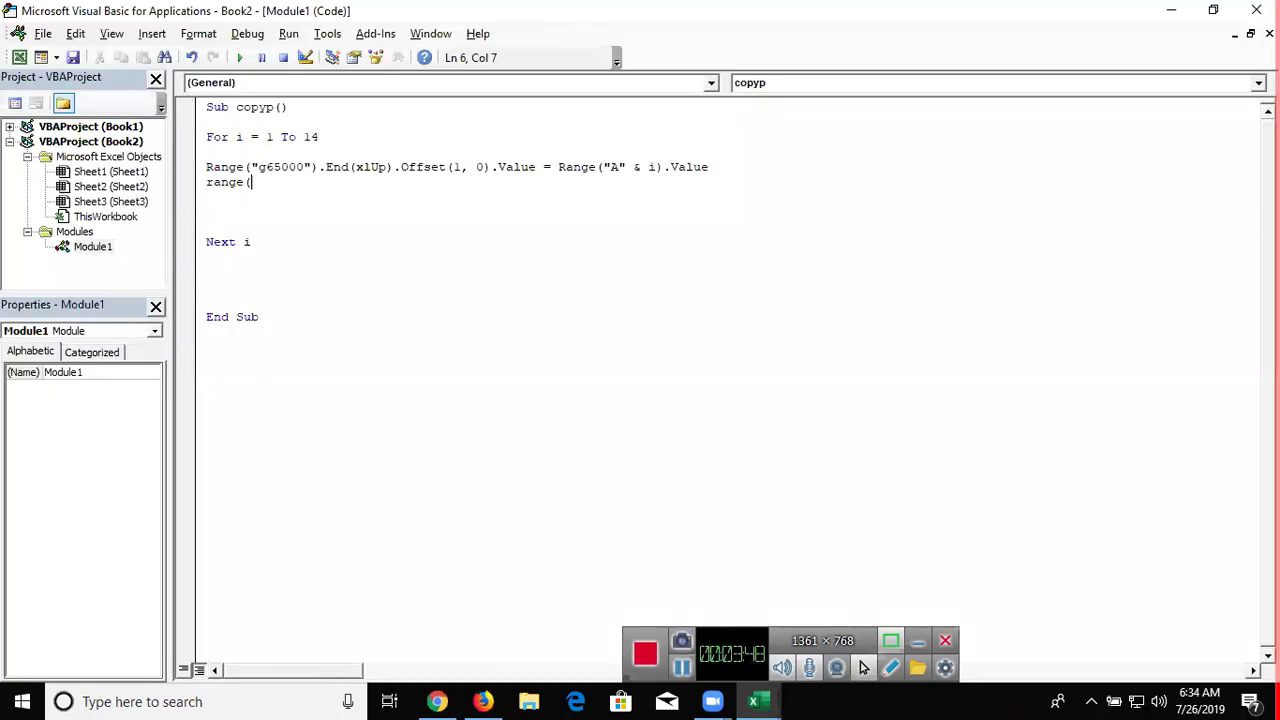
{"action": "type", "text": "\"D1\""}
{"action": "type", "text": ",\""}
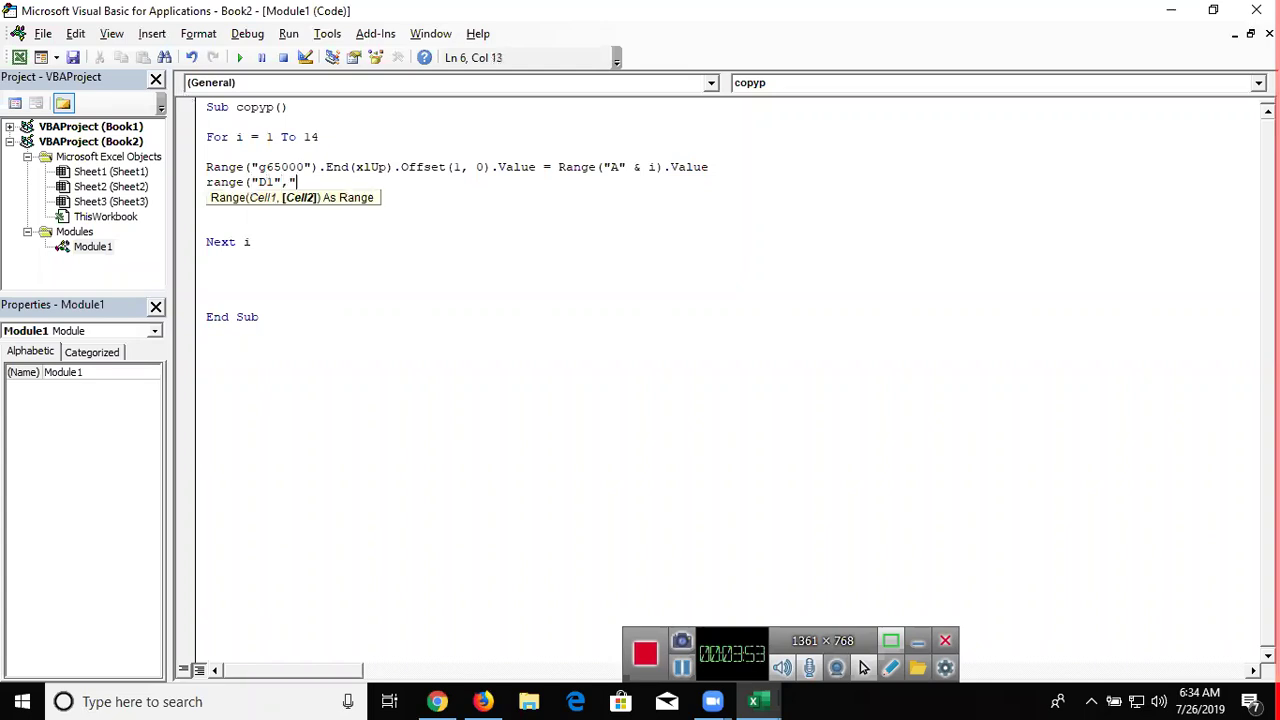
{"action": "type", "text": "D19"}
{"action": "type", "text": "\")."}
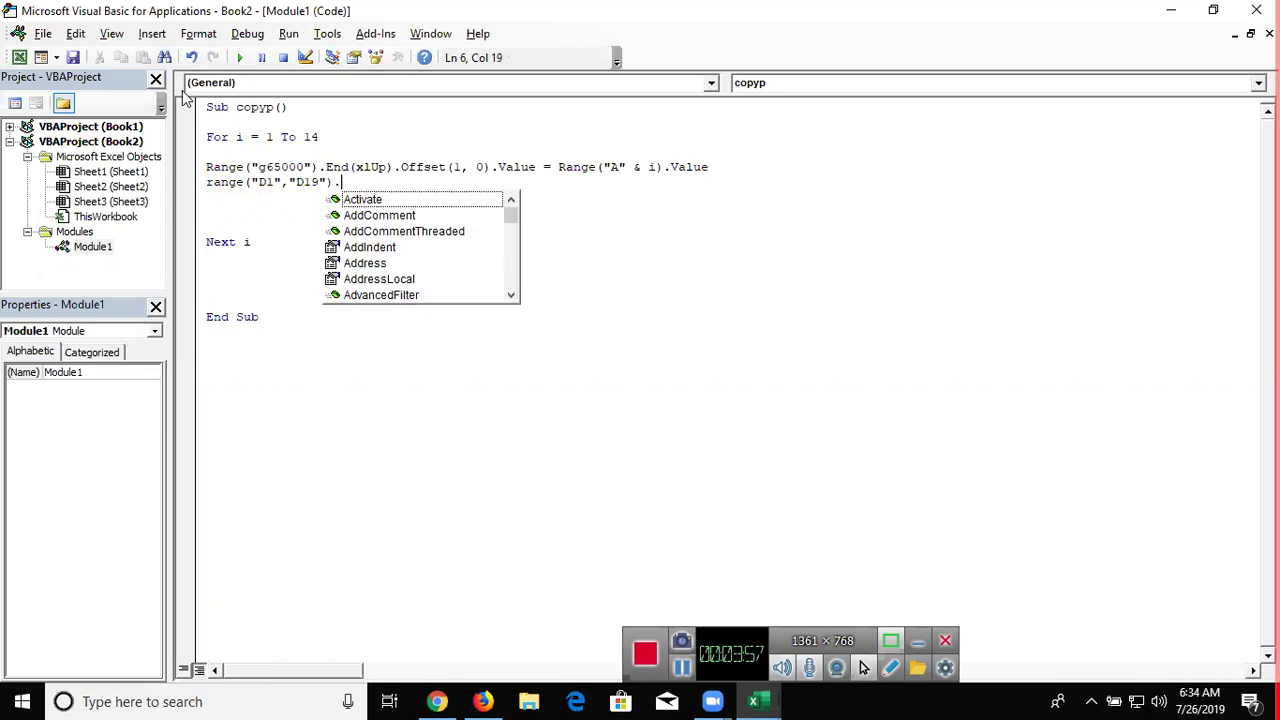
{"action": "type", "text": "Co"}
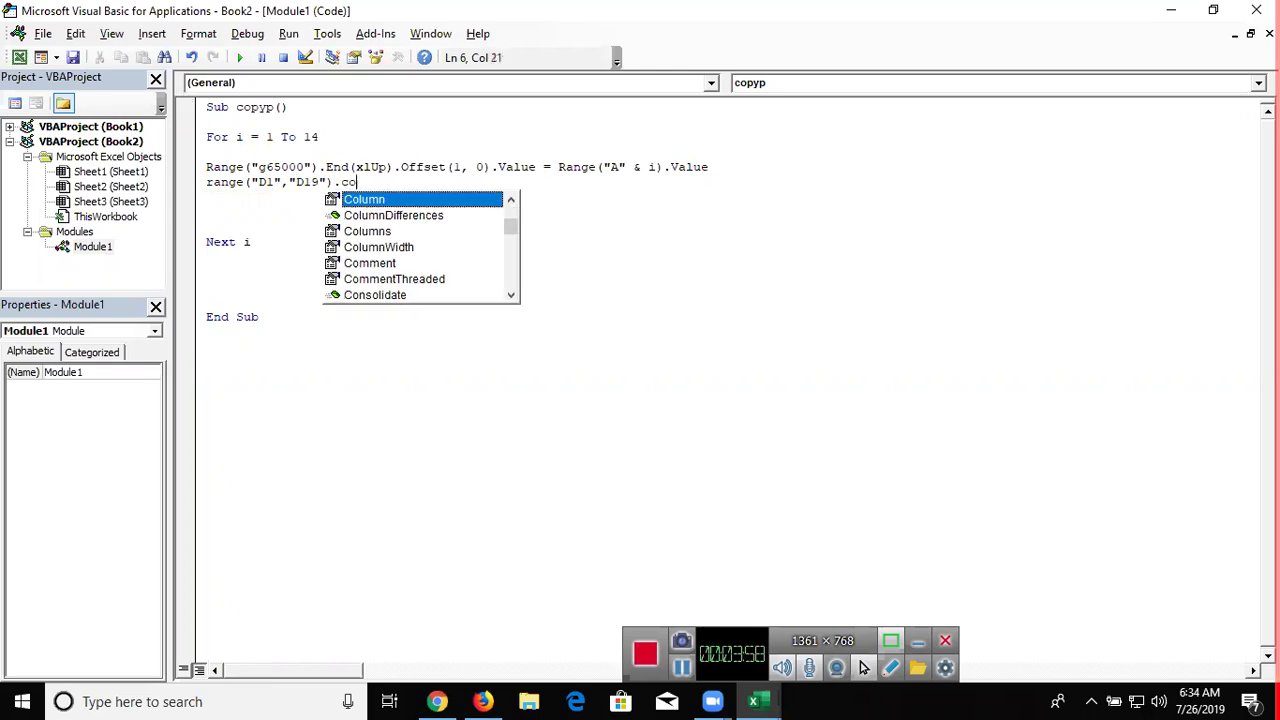
{"action": "key", "text": "Tab"}
{"action": "key", "text": "Return"}
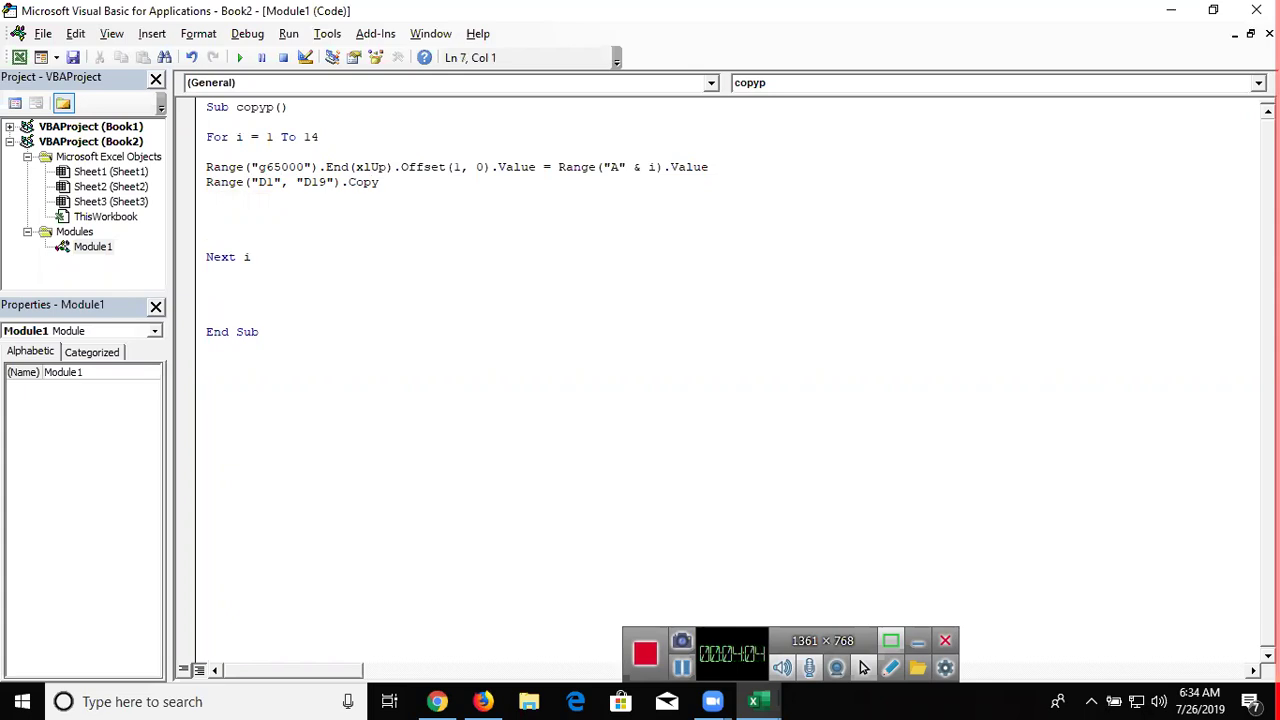
- Add Range("g65000").End(xlUp).Offset(0,1).PasteSpecial by reusing and editing the Offset line
{"action": "type", "text": "rang"}
{"action": "key", "text": "BackSpace"}
{"action": "key", "text": "BackSpace"}
{"action": "key", "text": "BackSpace"}
{"action": "key", "text": "BackSpace"}
{"action": "left_click", "coordinate": [206, 167]}
{"action": "left_click_drag", "start_coordinate": [206, 167], "coordinate": [484, 167]}
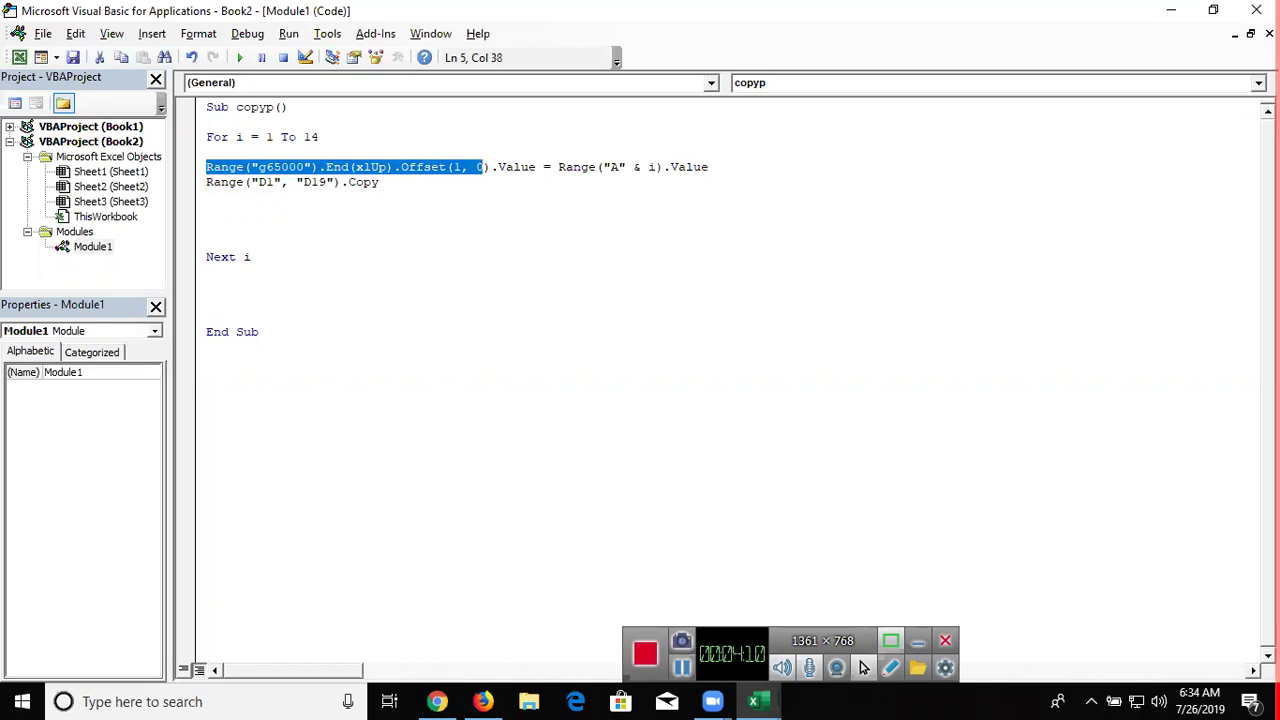
{"action": "left_click_drag", "start_coordinate": [484, 167], "coordinate": [490, 167]}
{"action": "key", "text": "ctrl+c"}
{"action": "left_click", "coordinate": [207, 197]}
{"action": "key", "text": "ctrl+v"}
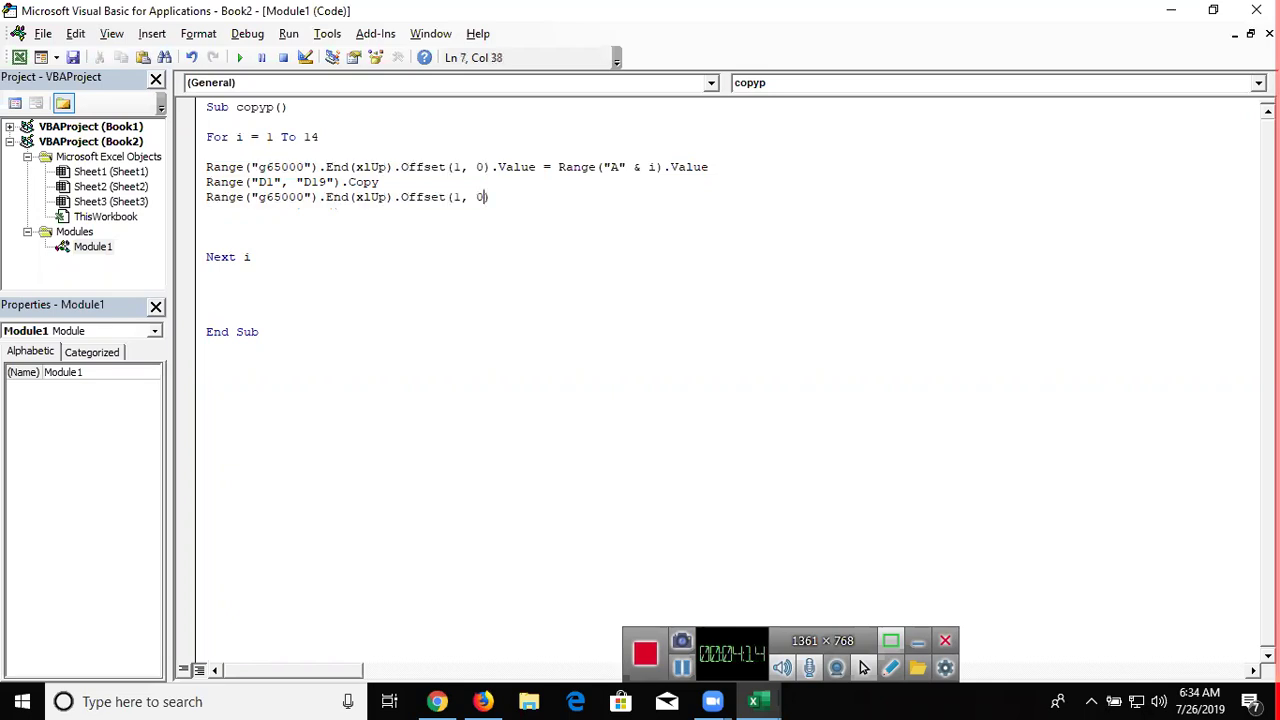
{"action": "key", "text": "Left"}
{"action": "key", "text": "Left"}
{"action": "key", "text": "Left"}
{"action": "key", "text": "BackSpace"}
{"action": "type", "text": "0"}
{"action": "key", "text": "Right"}
{"action": "key", "text": "Right"}
{"action": "key", "text": "Delete"}
{"action": "type", "text": "1"}
{"action": "key", "text": "Right"}
{"action": "type", "text": ".p"}
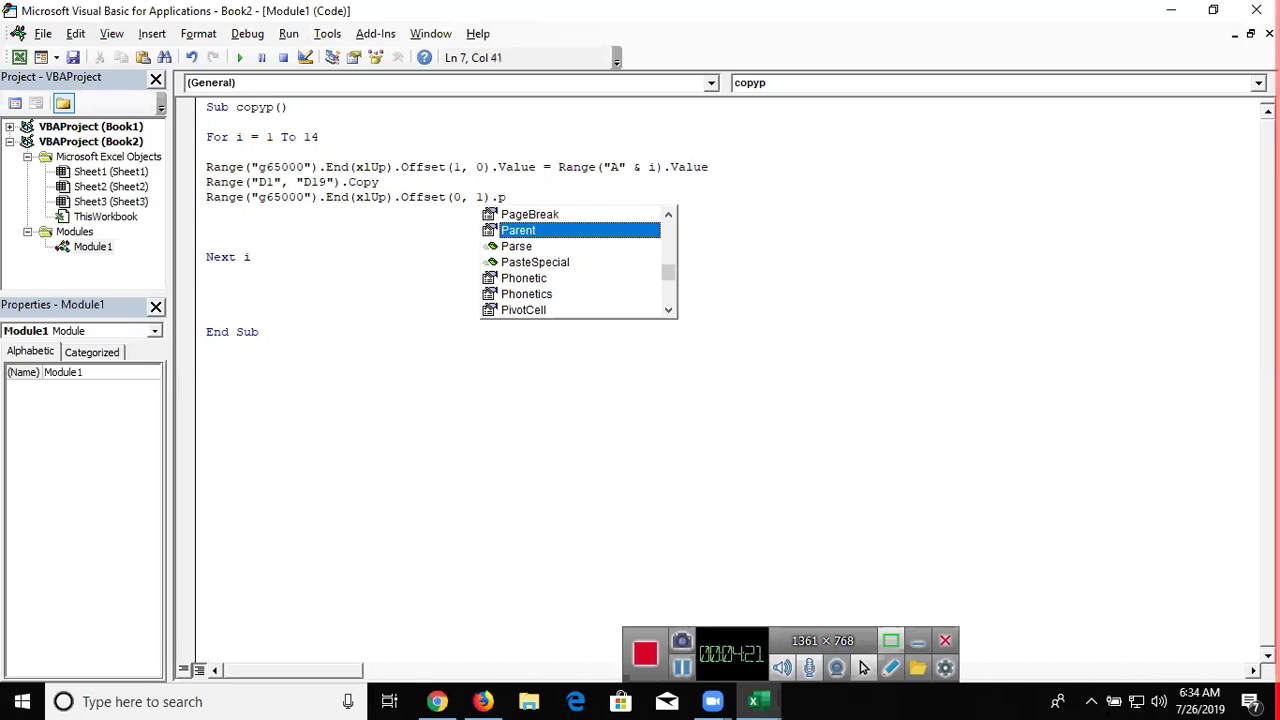
{"action": "type", "text": "as"}
{"action": "key", "text": "Tab"}
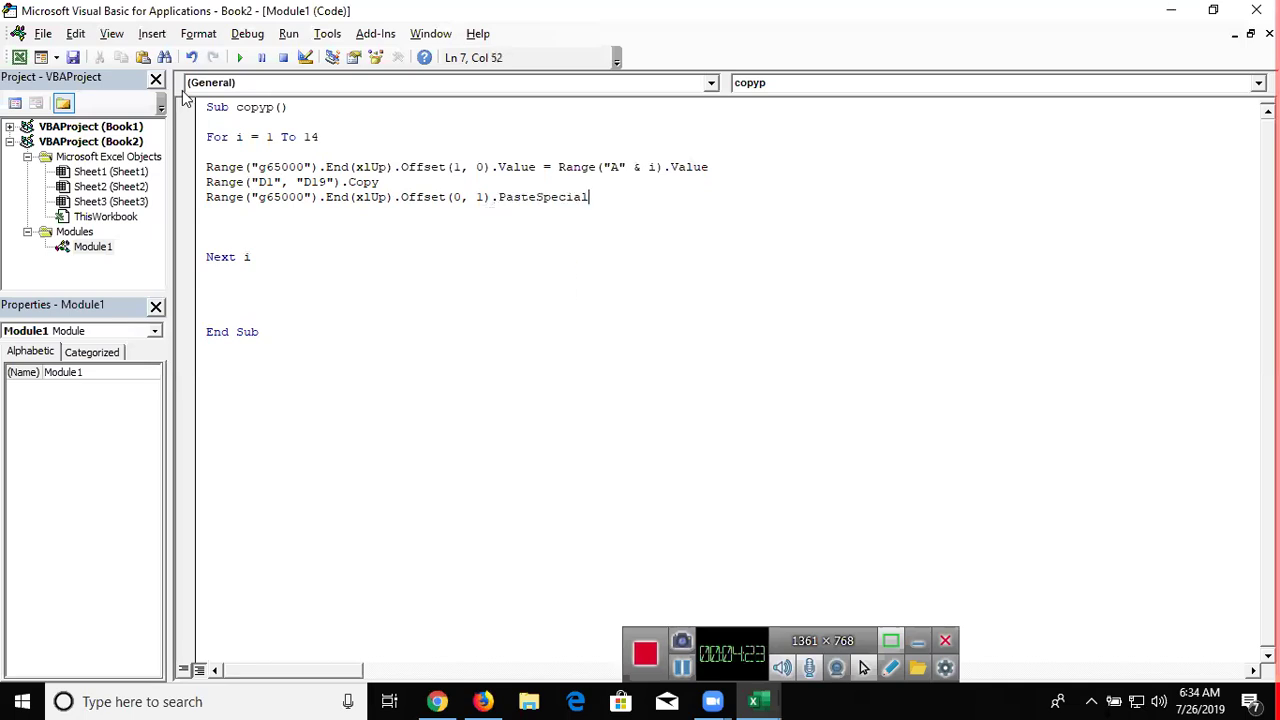
{"action": "key", "text": "Return"}
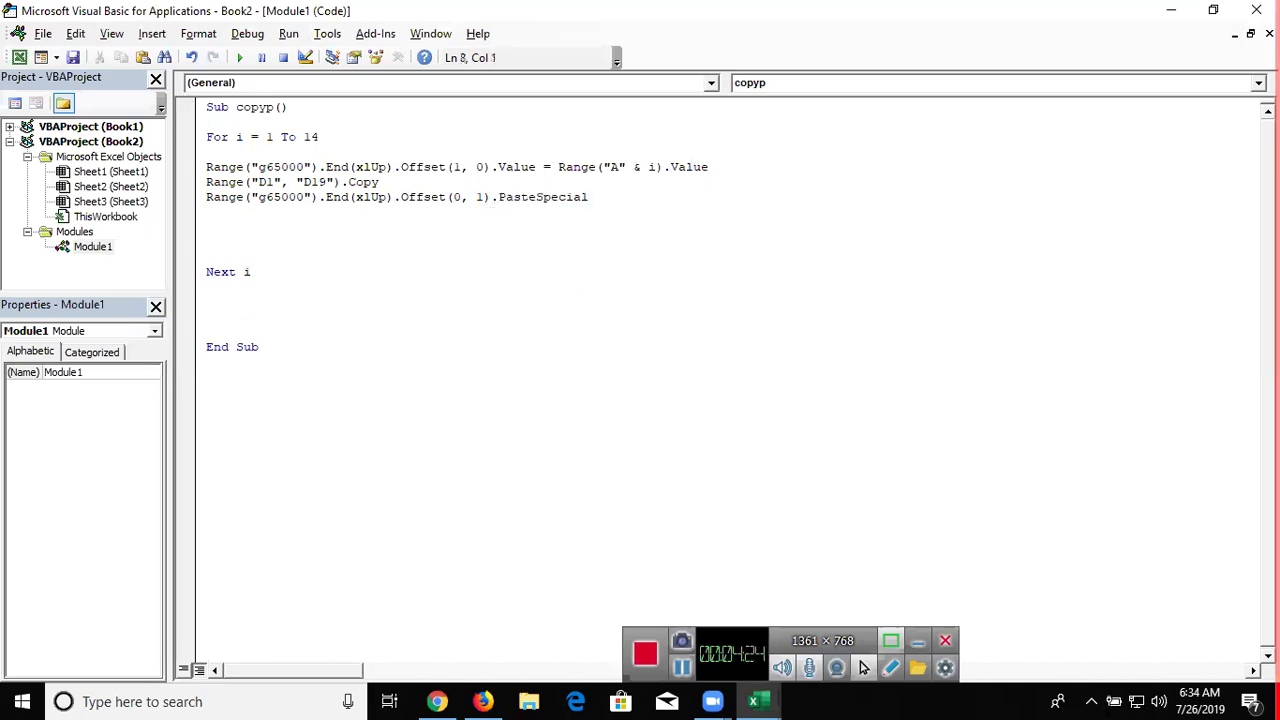
- In Book2, copy the first name in A1 into G2
{"action": "key", "text": "alt+Tab"}
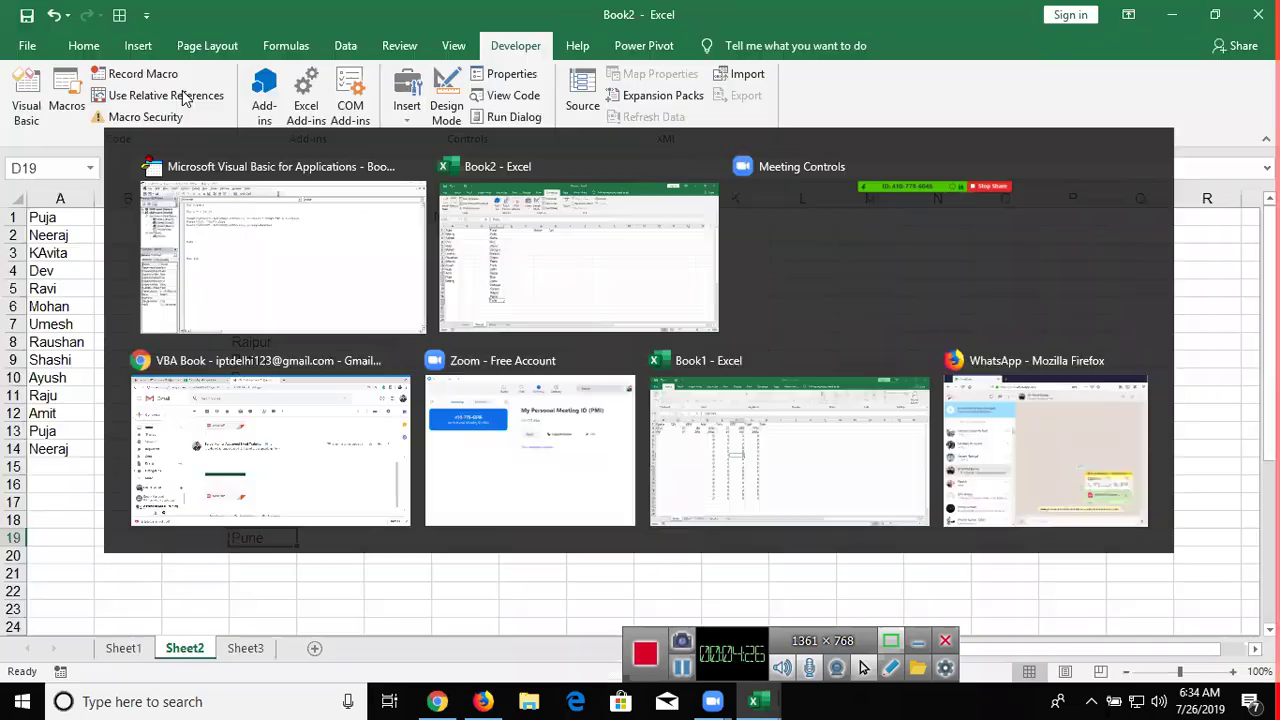
{"action": "key", "text": "Home"}
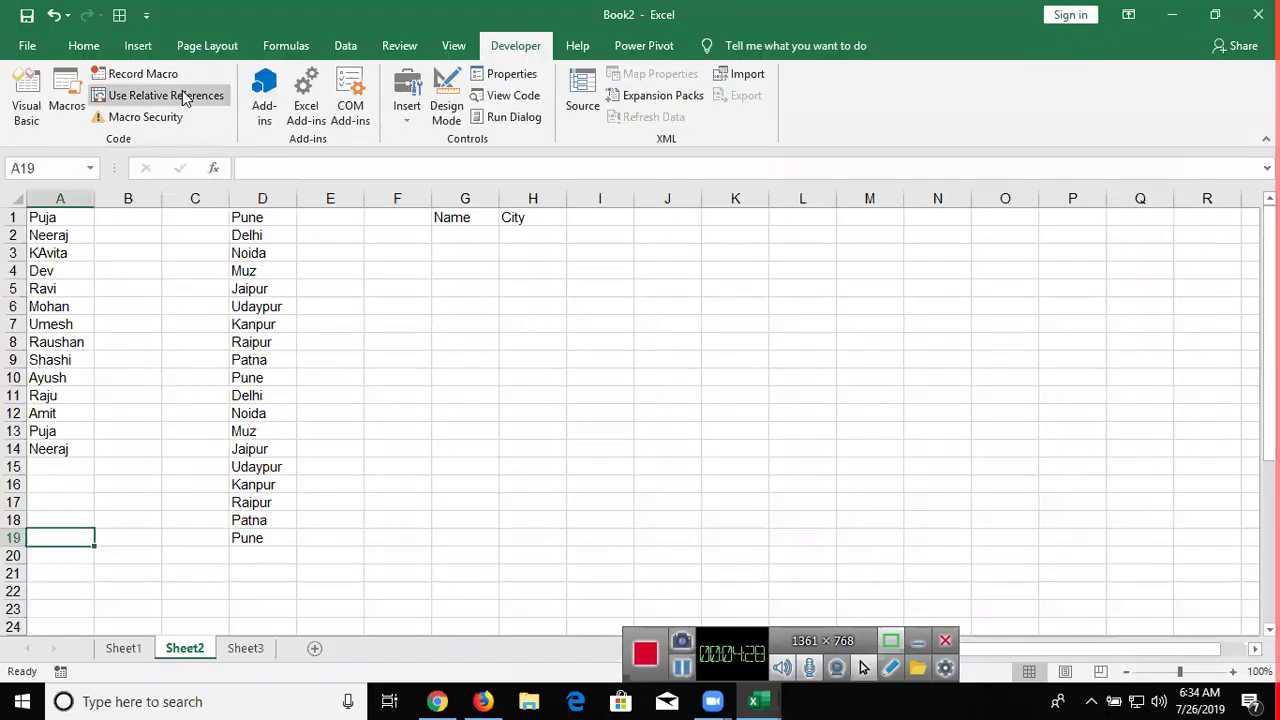
{"action": "key", "text": "ctrl+Home"}
{"action": "key", "text": "ctrl+c"}
{"action": "key", "text": "Right"}
{"action": "key", "text": "Right"}
{"action": "key", "text": "Right"}
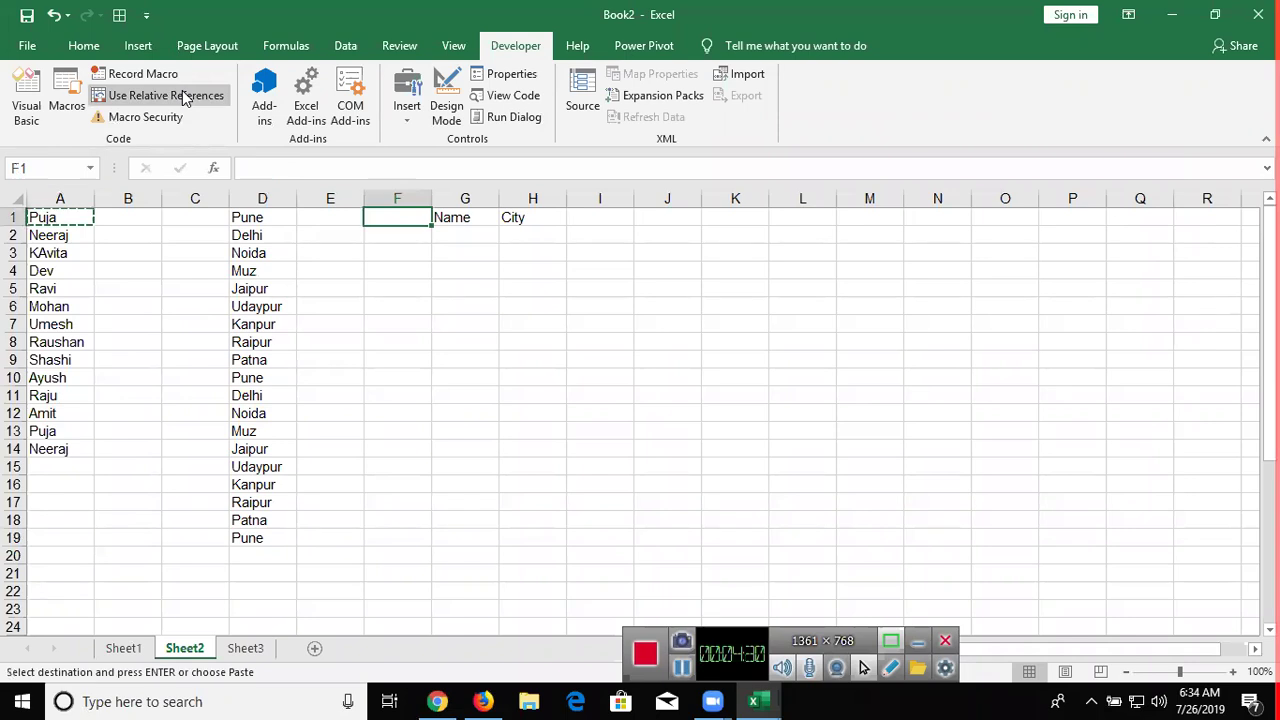
{"action": "key", "text": "Right"}
{"action": "key", "text": "Down"}
{"action": "key", "text": "Return"}
- Copy the city list D1:D19 and paste it into H2:H20
{"action": "key", "text": "Left"}
{"action": "key", "text": "Left"}
{"action": "key", "text": "Left"}
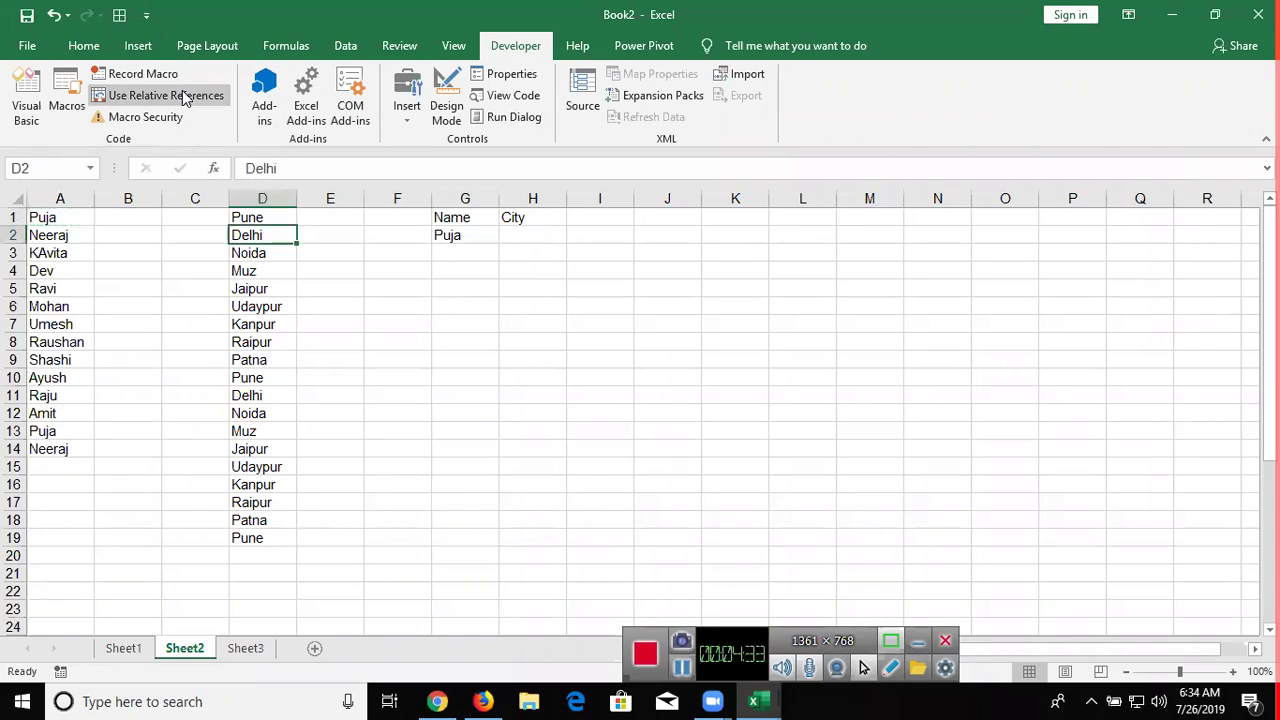
{"action": "key", "text": "Up"}
{"action": "key", "text": "ctrl+shift+Down"}
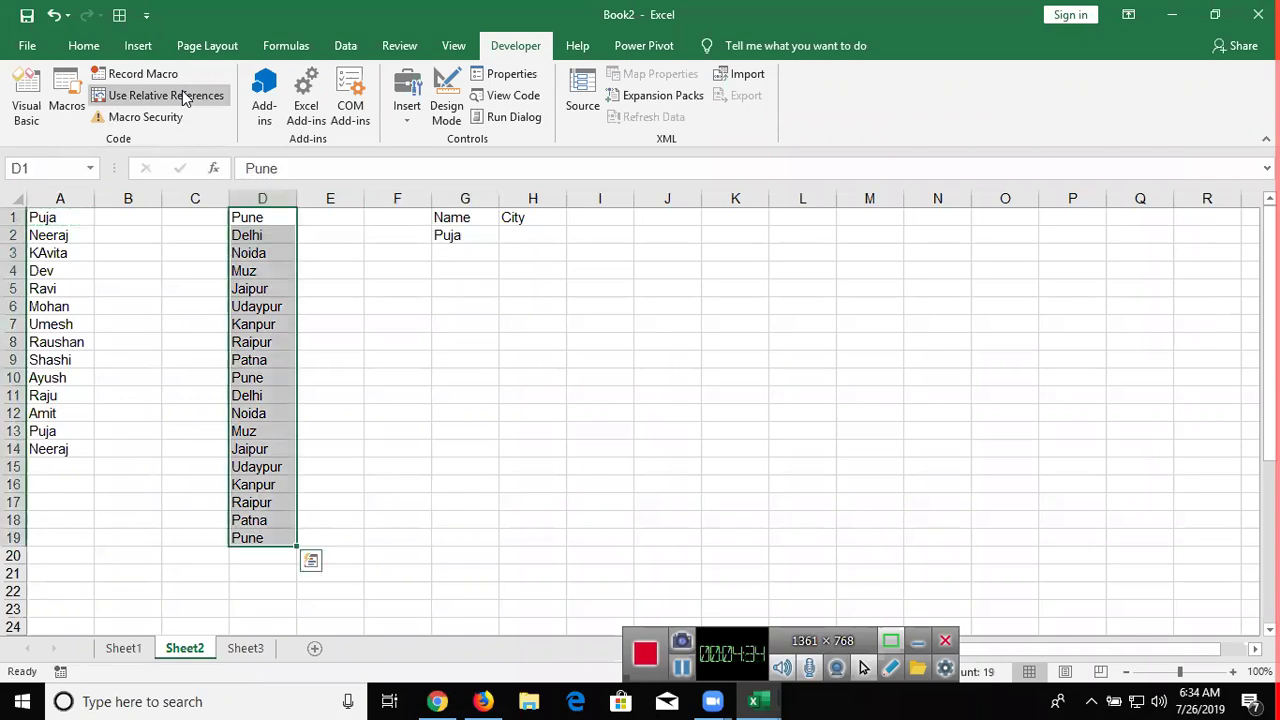
{"action": "key", "text": "ctrl+c"}
{"action": "key", "text": "Down"}
{"action": "key", "text": "Down"}
{"action": "key", "text": "Right"}
{"action": "key", "text": "Right"}
{"action": "key", "text": "Right"}
{"action": "key", "text": "Down"}
{"action": "key", "text": "Down"}
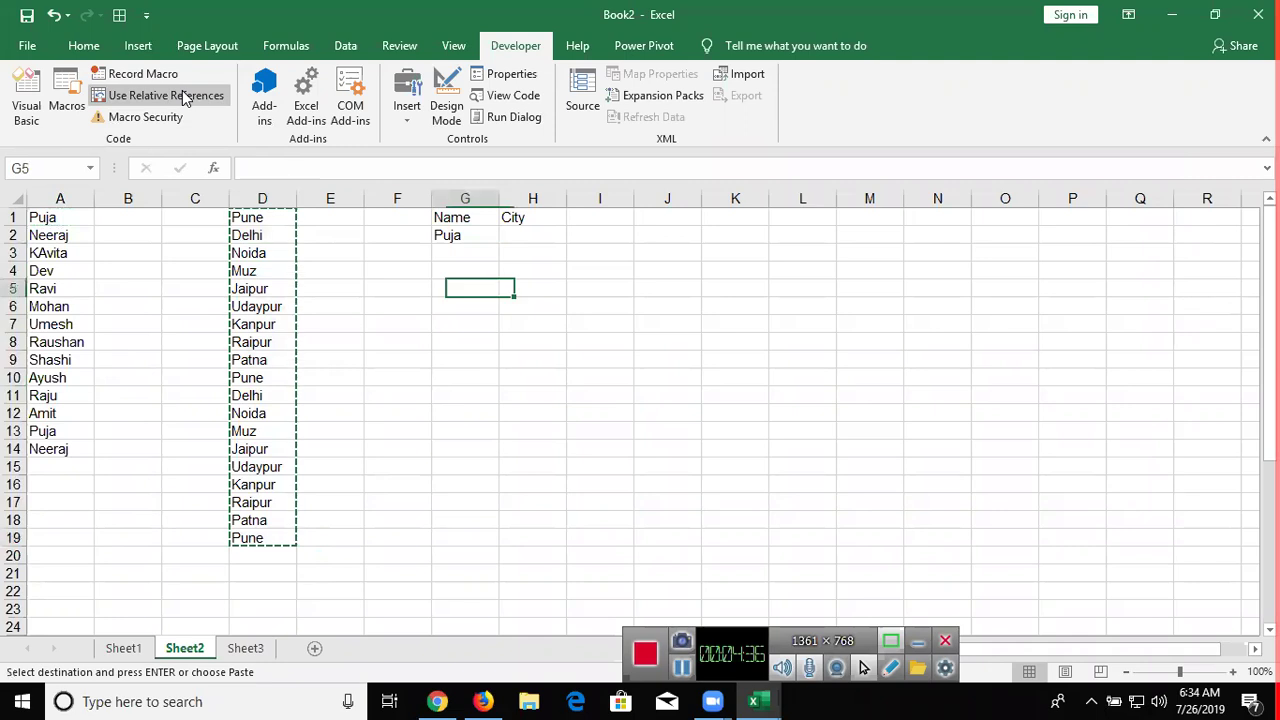
{"action": "key", "text": "Down"}
{"action": "key", "text": "Down"}
{"action": "key", "text": "Down"}
{"action": "key", "text": "Down"}
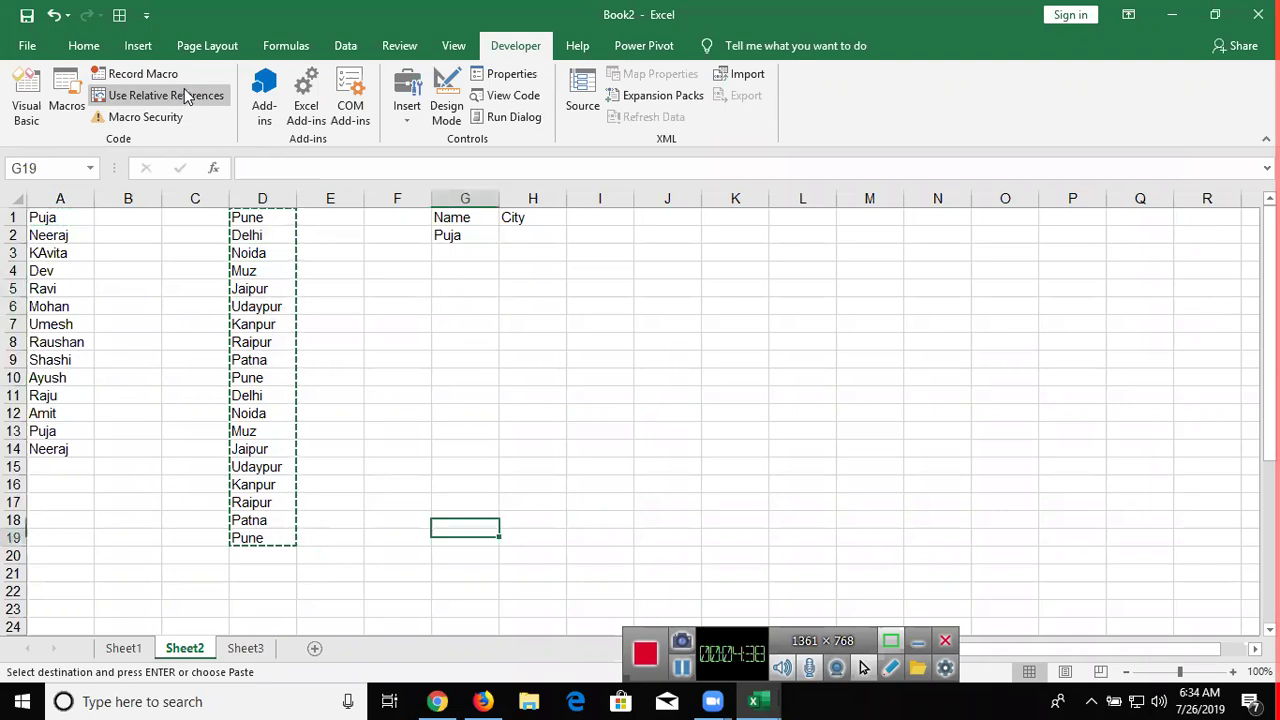
{"action": "key", "text": "ctrl+Up"}
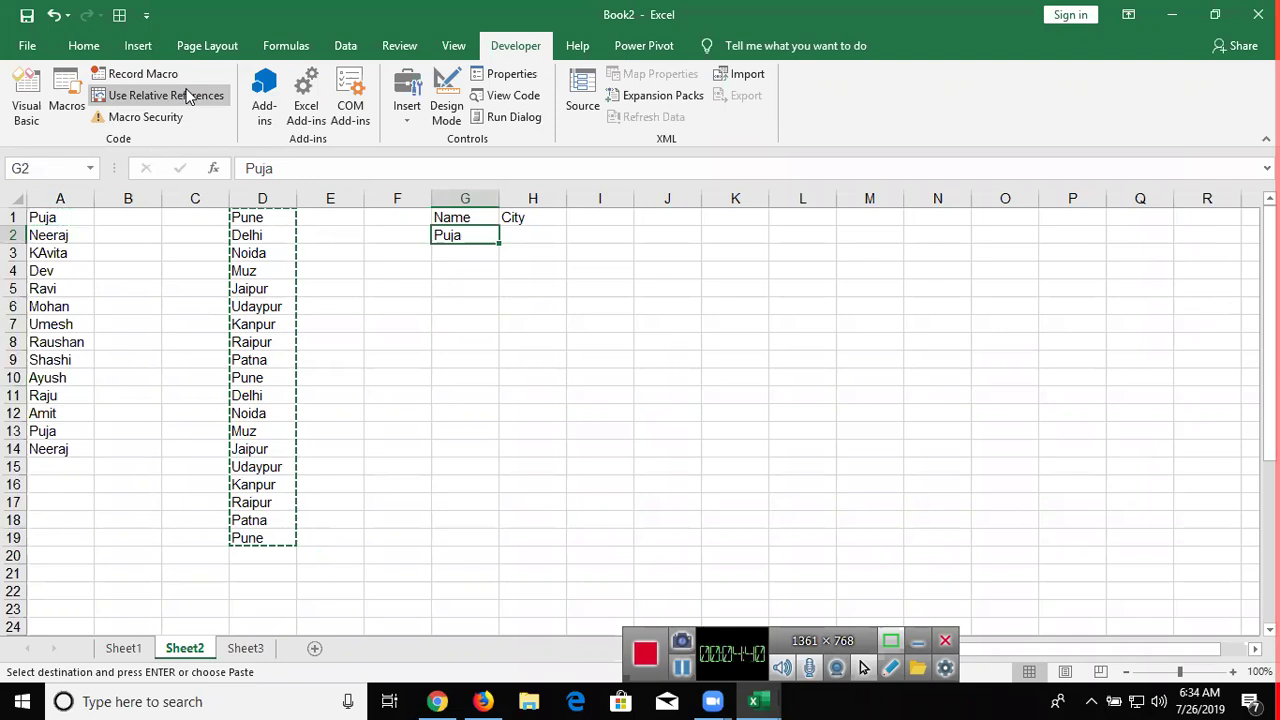
{"action": "key", "text": "Right"}
{"action": "key", "text": "ctrl+v"}
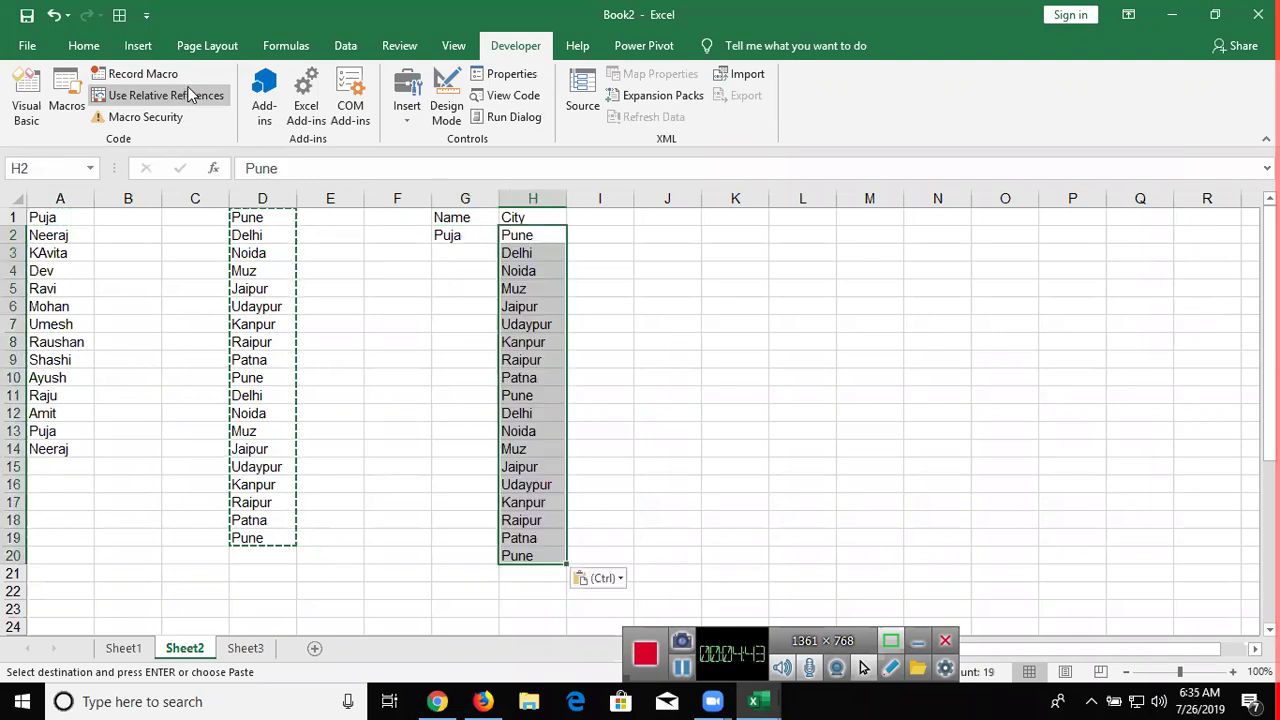
- Select G2:G20 beside the pasted cities and return to the VBA editor
{"action": "key", "text": "ctrl+Down"}
{"action": "key", "text": "Down"}
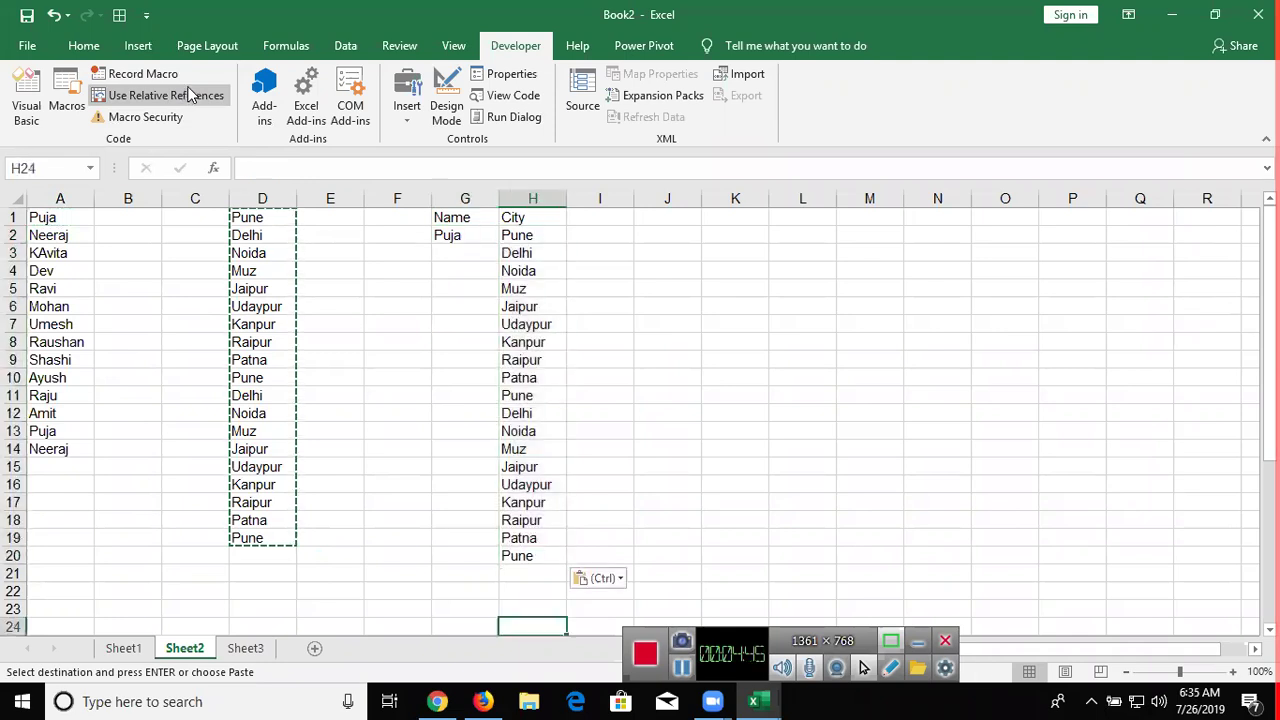
{"action": "key", "text": "Up"}
{"action": "key", "text": "Left"}
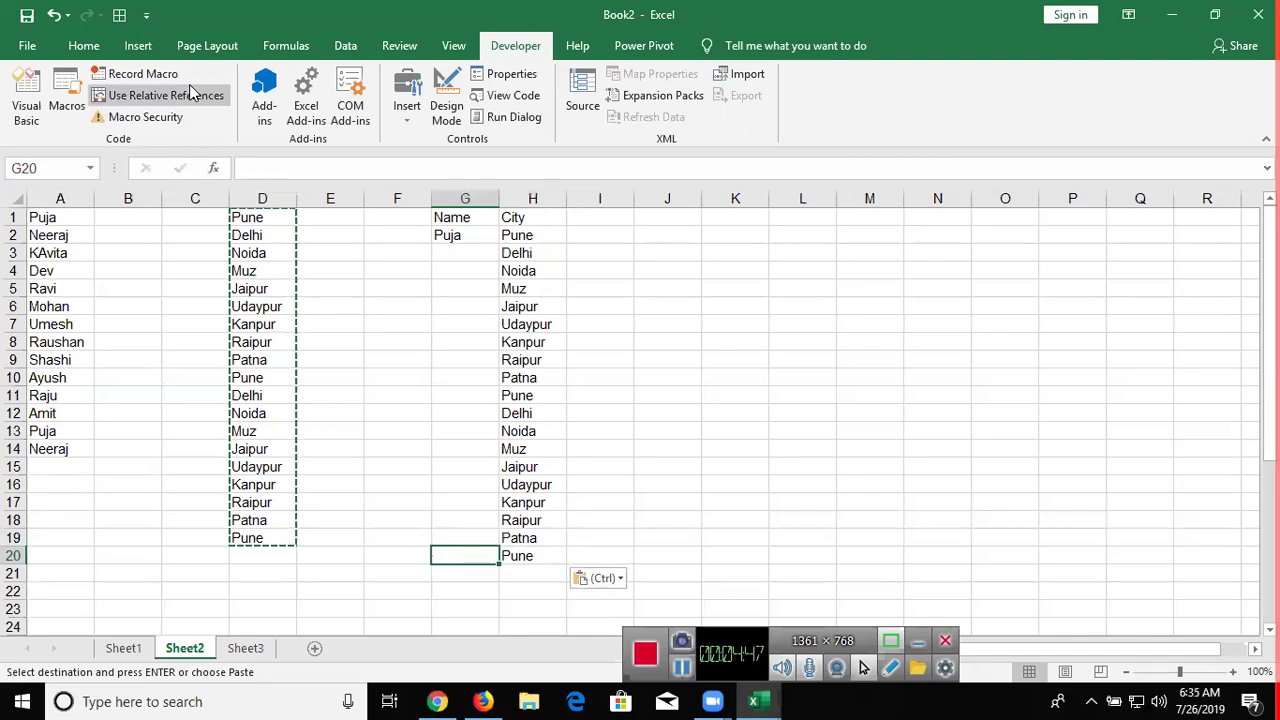
{"action": "key", "text": "ctrl+shift+Up"}
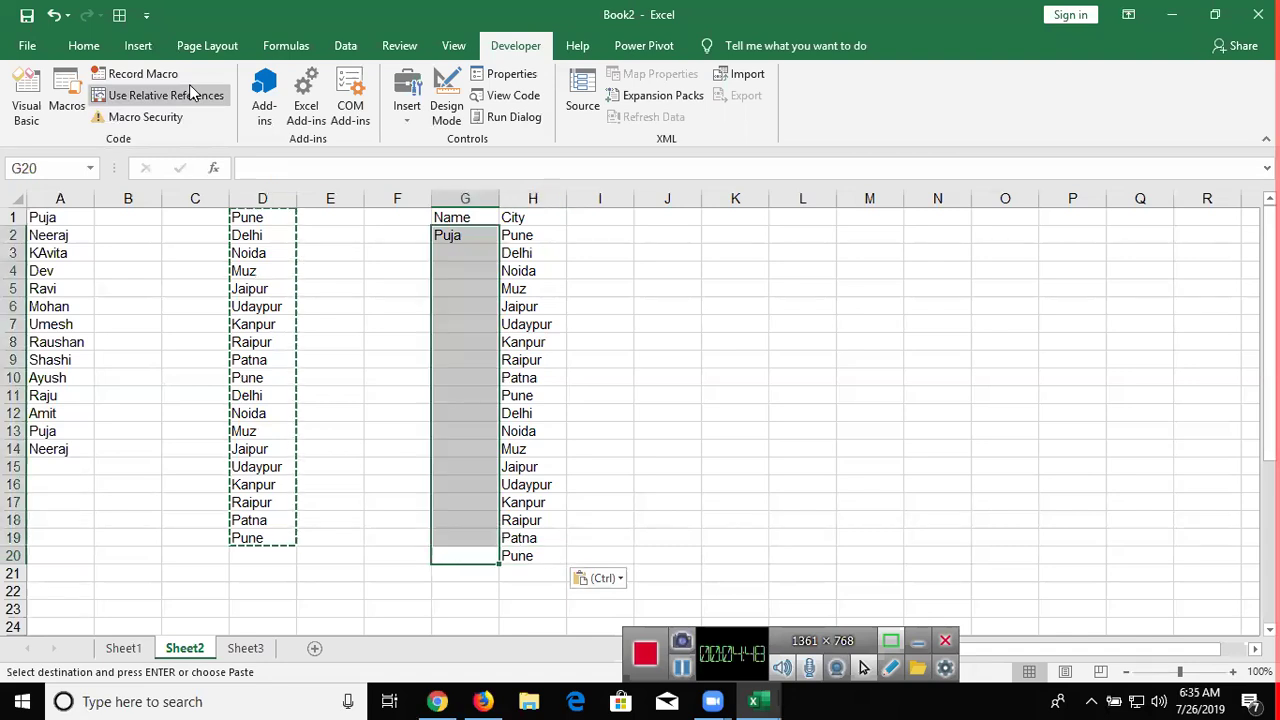
{"action": "key", "text": "alt+F11"}
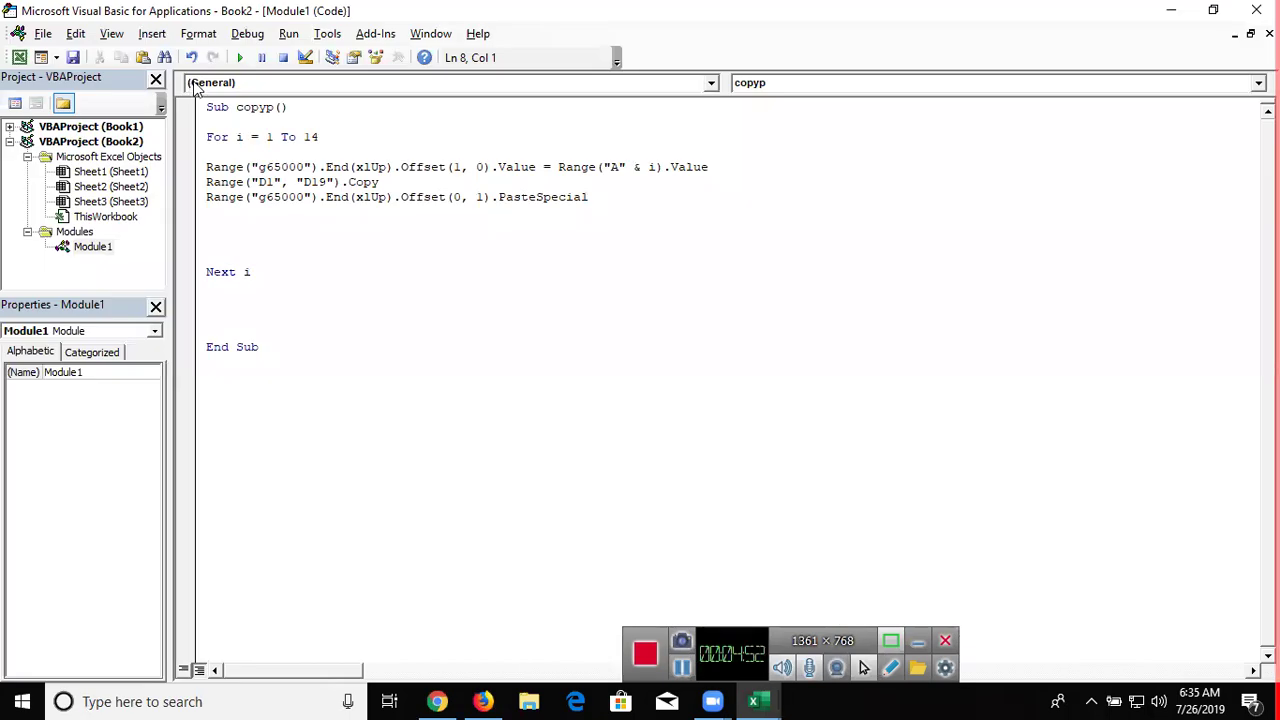
- Add the line Range("H65000").End(xlUp).Offset(0,-1).Select to the copyp loop
{"action": "type", "text": "ran"}
{"action": "type", "text": "ge"}
{"action": "type", "text": "(\""}
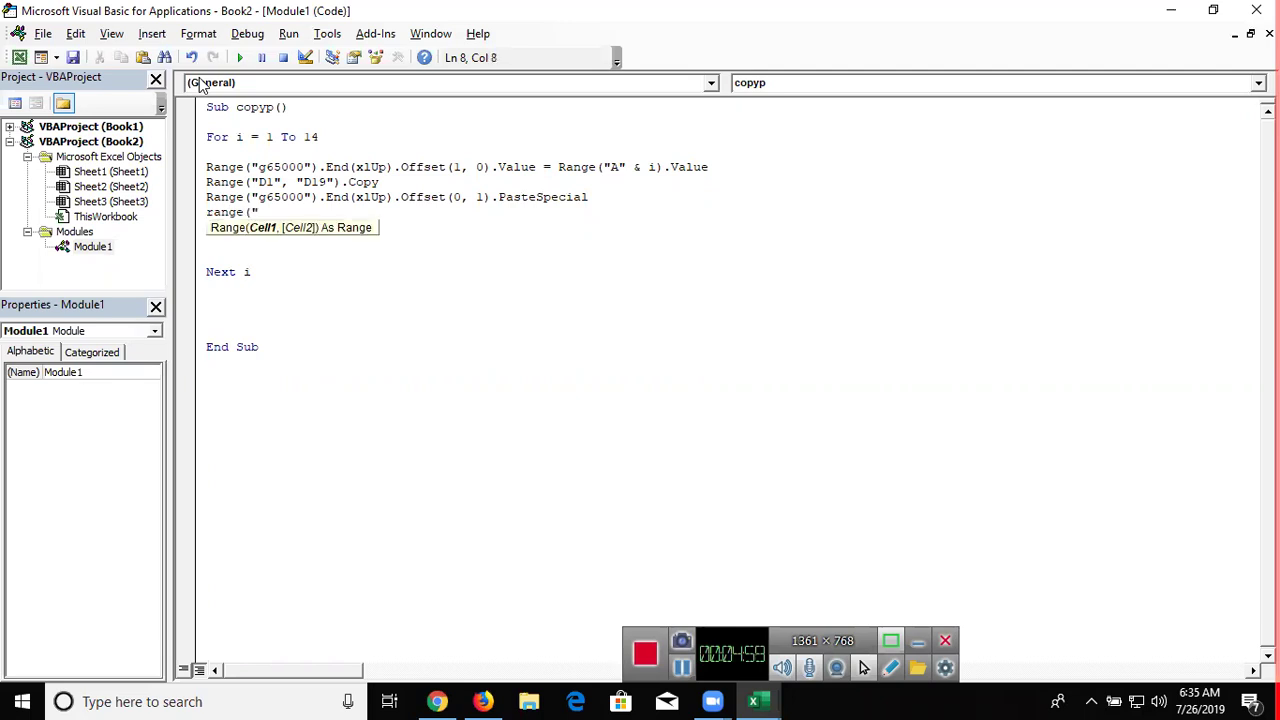
{"action": "type", "text": "H"}
{"action": "type", "text": "650"}
{"action": "type", "text": "00\").end"}
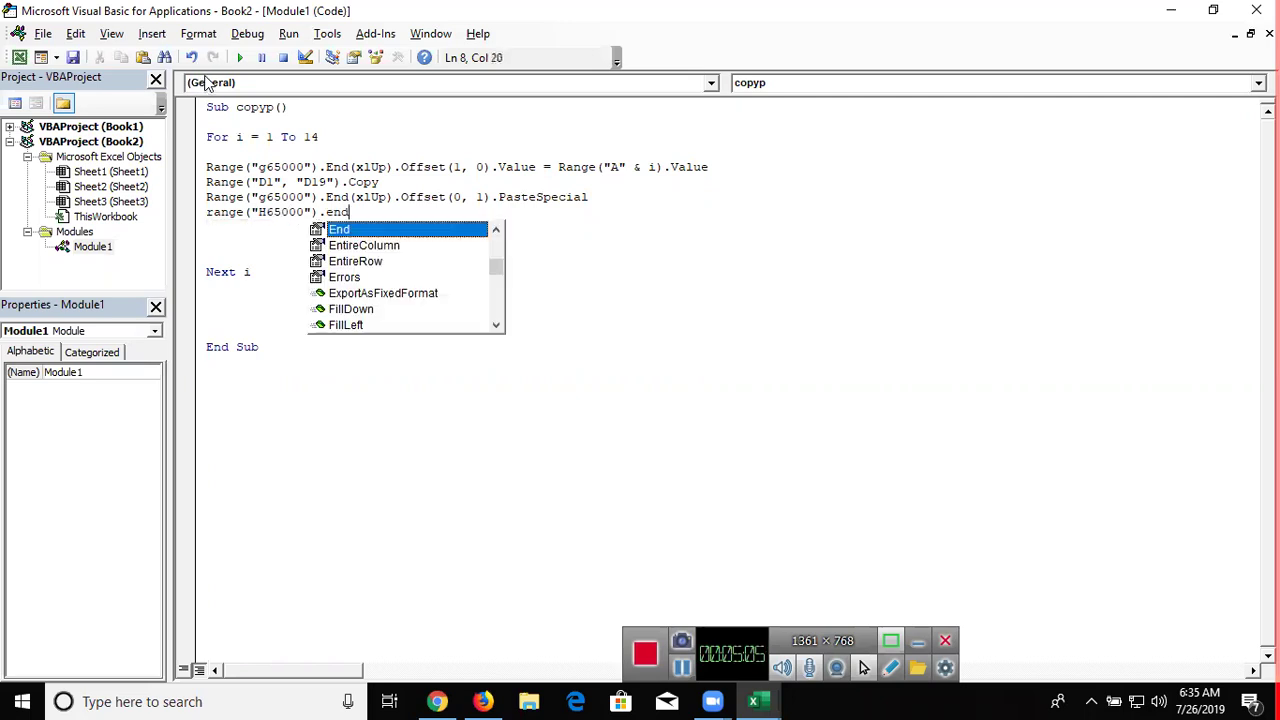
{"action": "type", "text": "("}
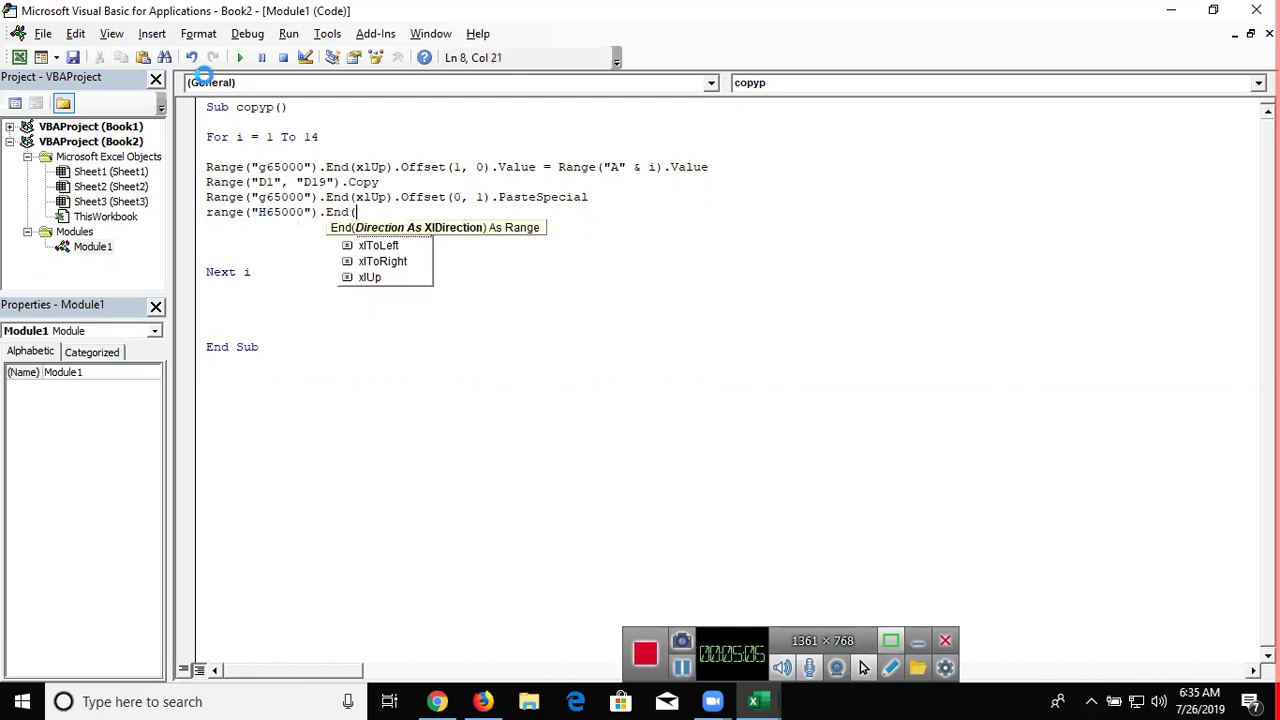
{"action": "type", "text": "xlDown"}
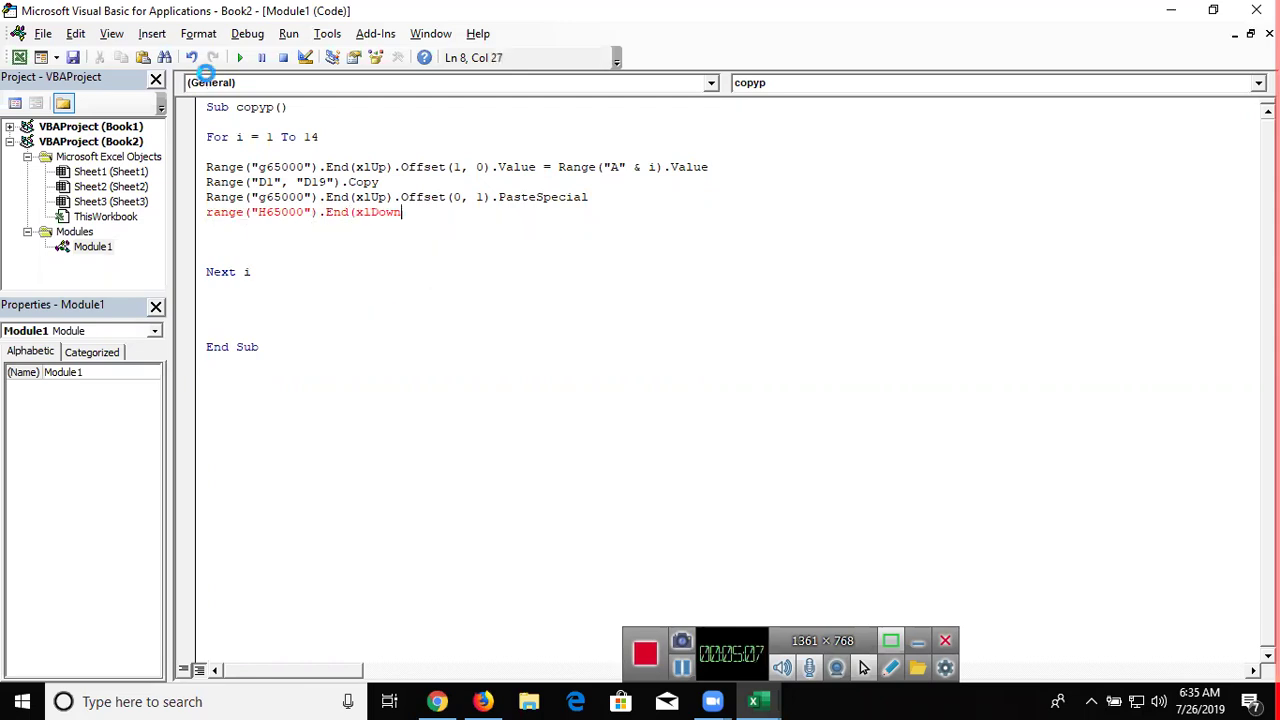
{"action": "key", "text": "Return"}
{"action": "key", "text": "BackSpace"}
{"action": "key", "text": "BackSpace"}
{"action": "key", "text": "BackSpace"}
{"action": "key", "text": "BackSpace"}
{"action": "key", "text": "BackSpace"}
{"action": "key", "text": "BackSpace"}
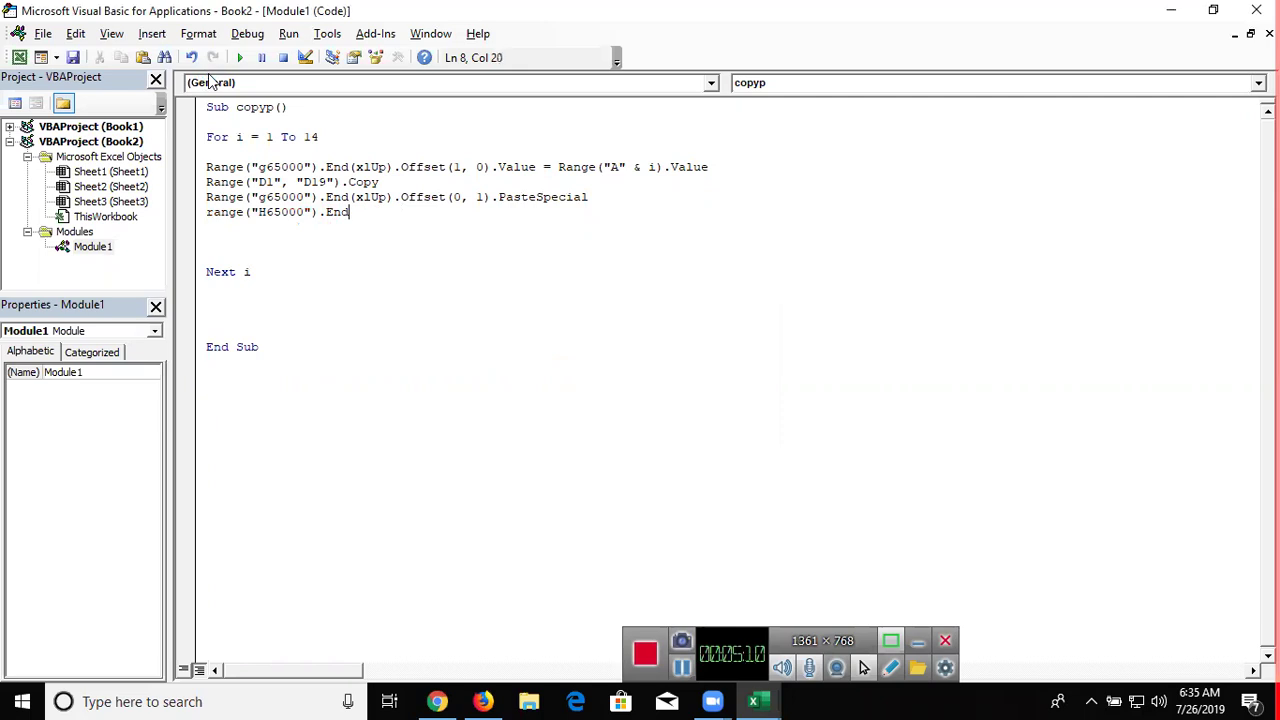
{"action": "type", "text": "("}
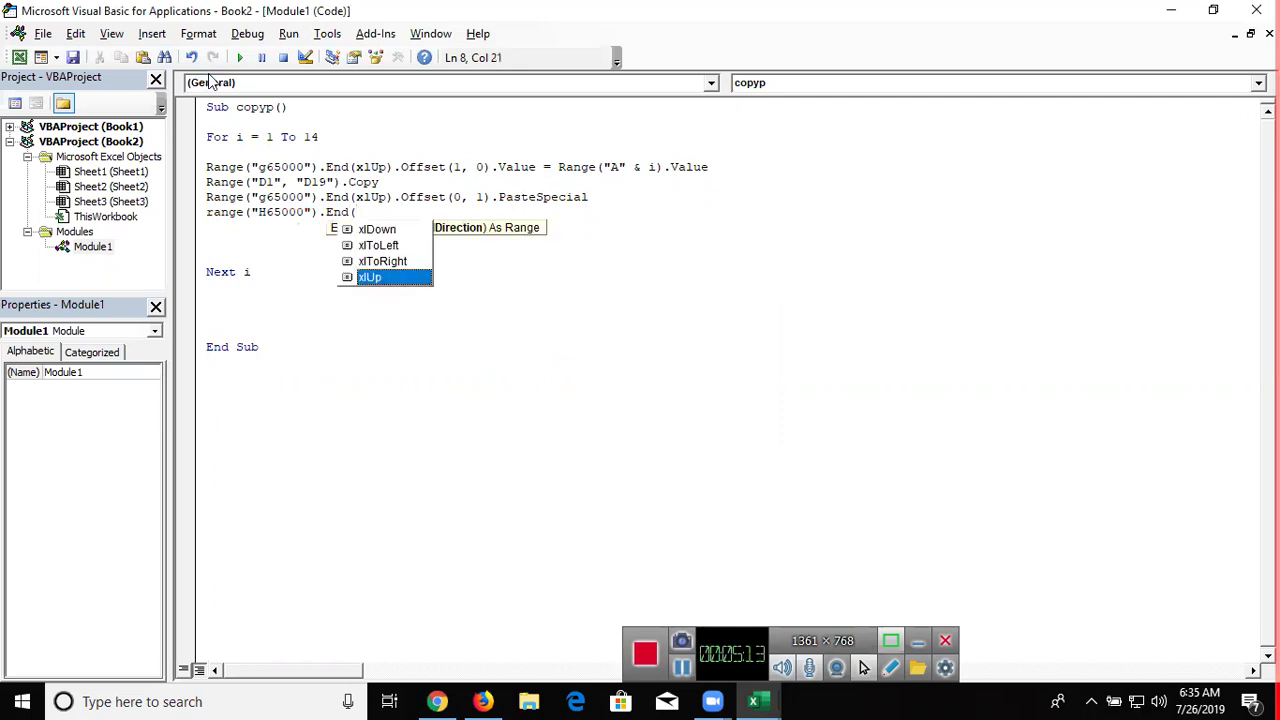
{"action": "key", "text": "Tab"}
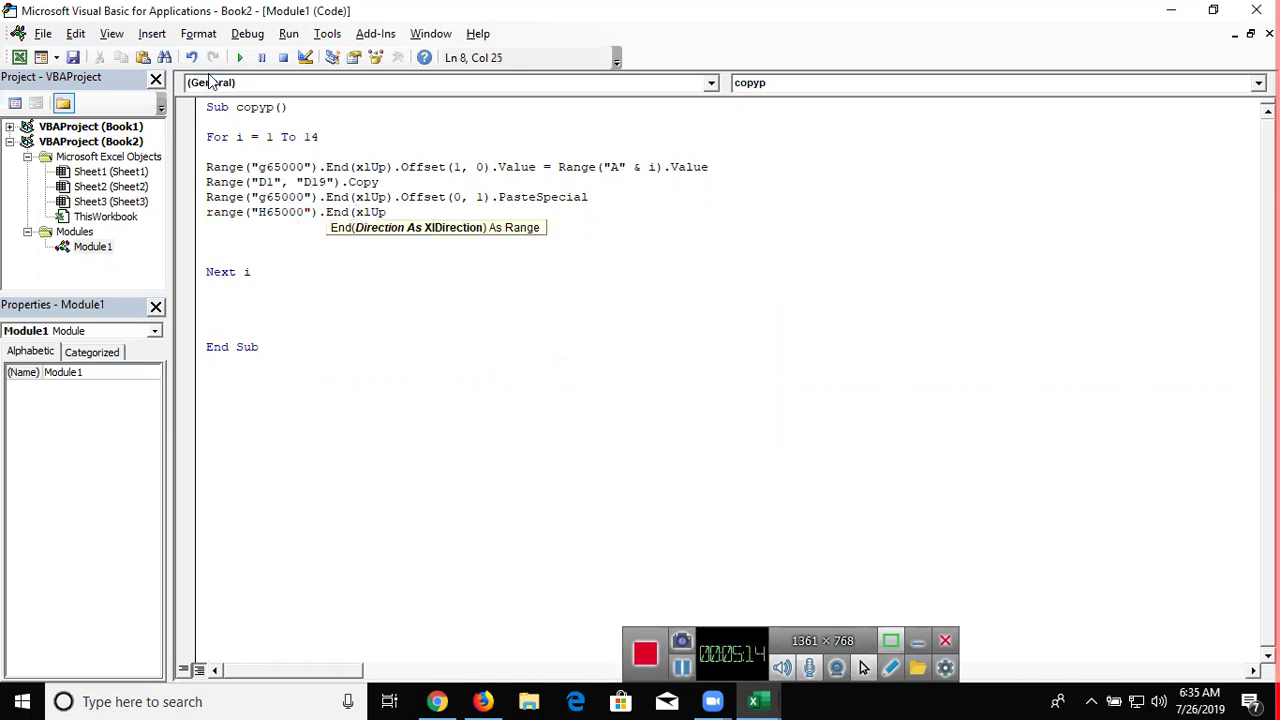
{"action": "type", "text": ")."}
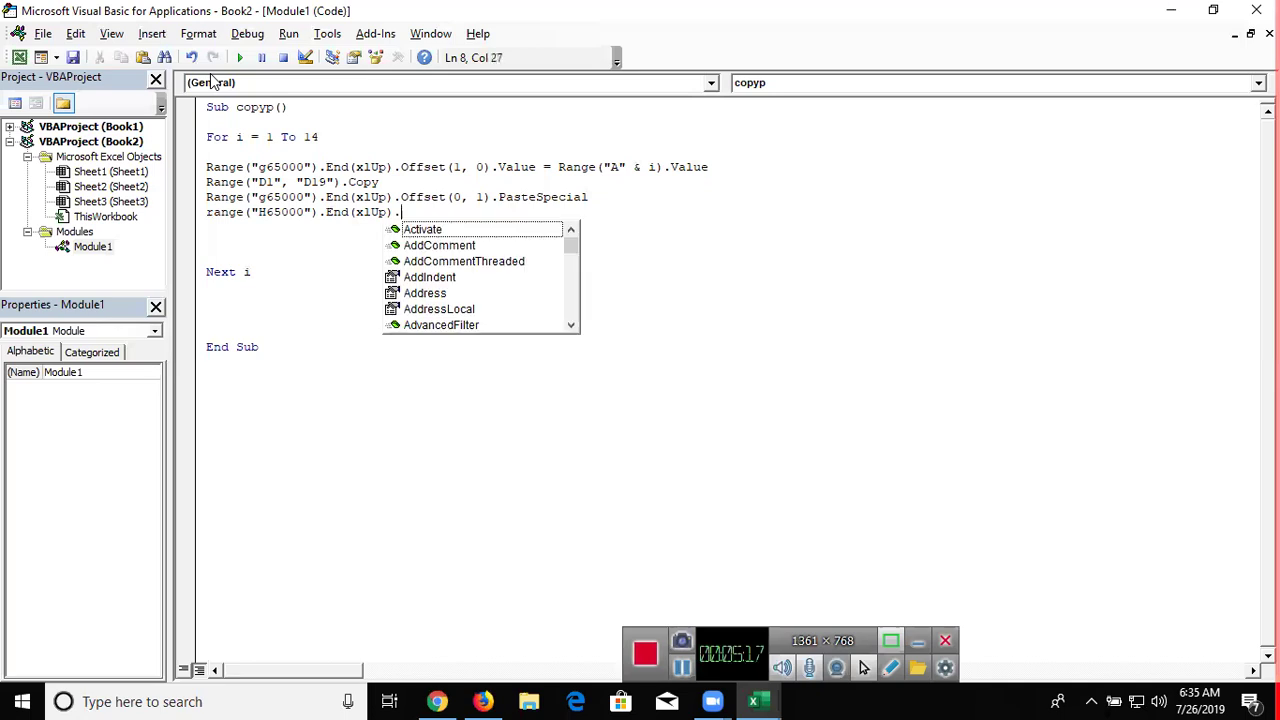
{"action": "type", "text": "of"}
{"action": "key", "text": "Tab"}
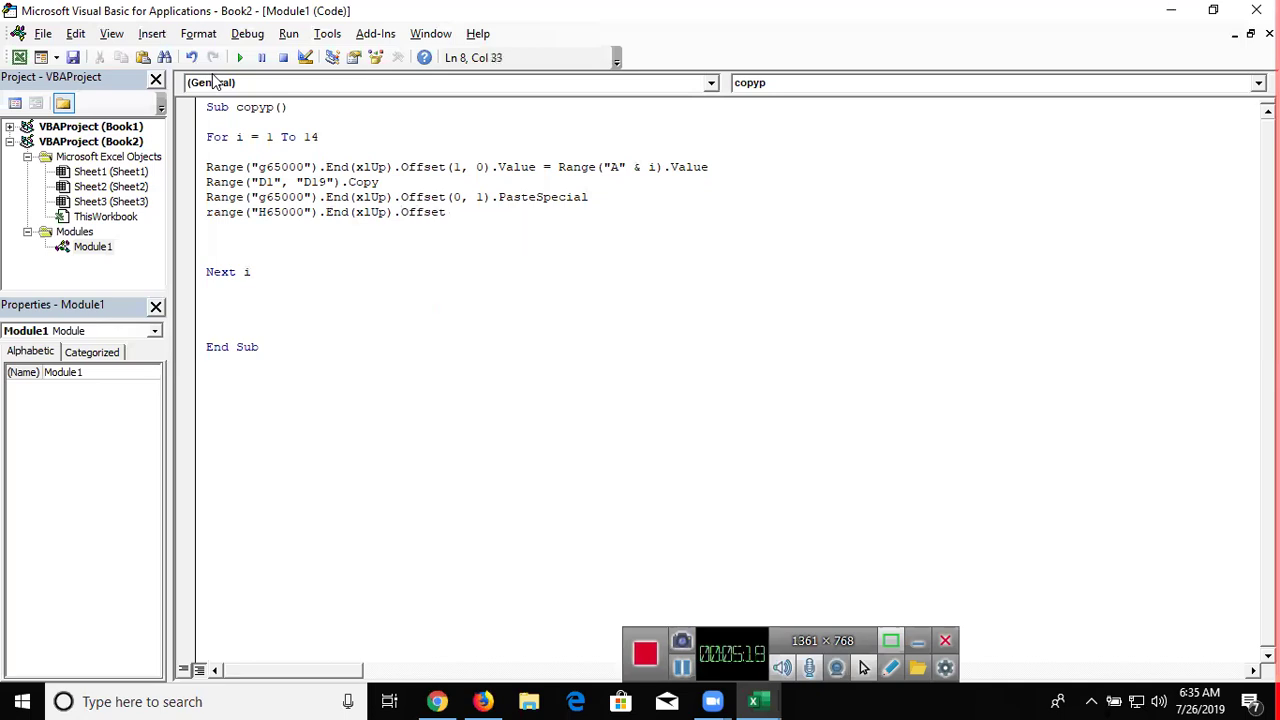
{"action": "type", "text": "(0"}
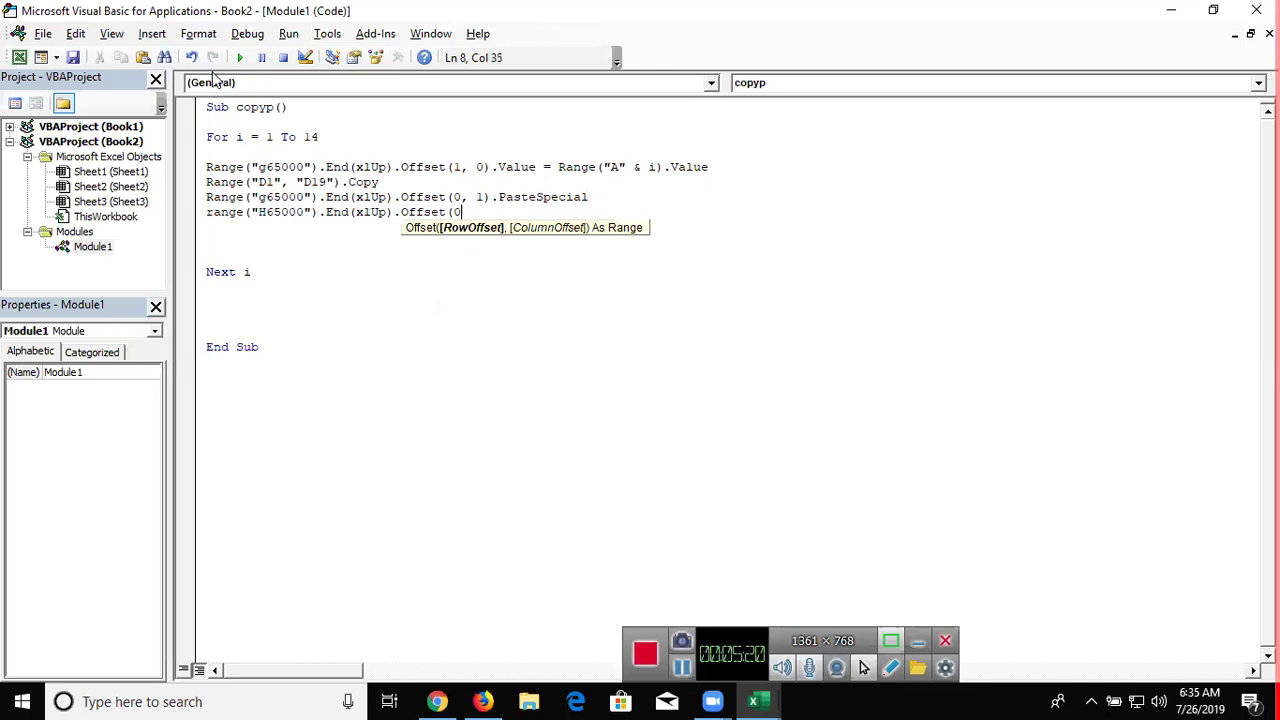
{"action": "type", "text": ",-"}
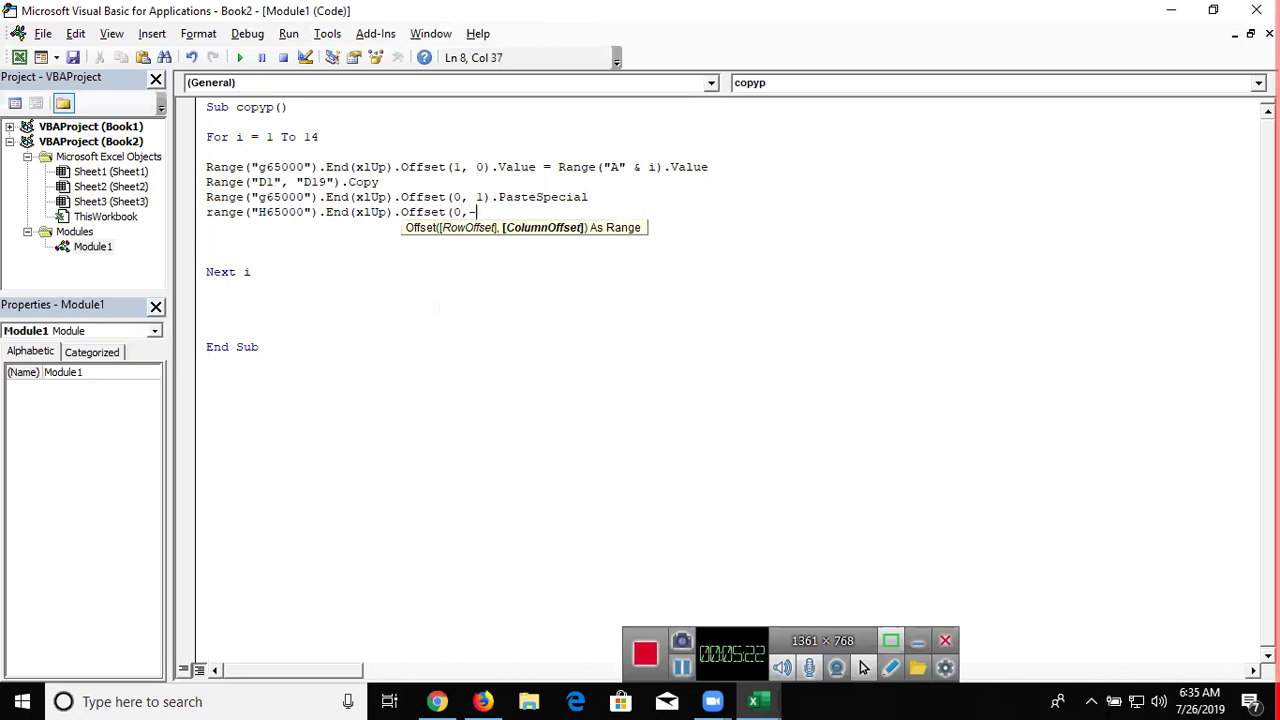
{"action": "type", "text": "1"}
{"action": "type", "text": ").Select"}
{"action": "key", "text": "Return"}
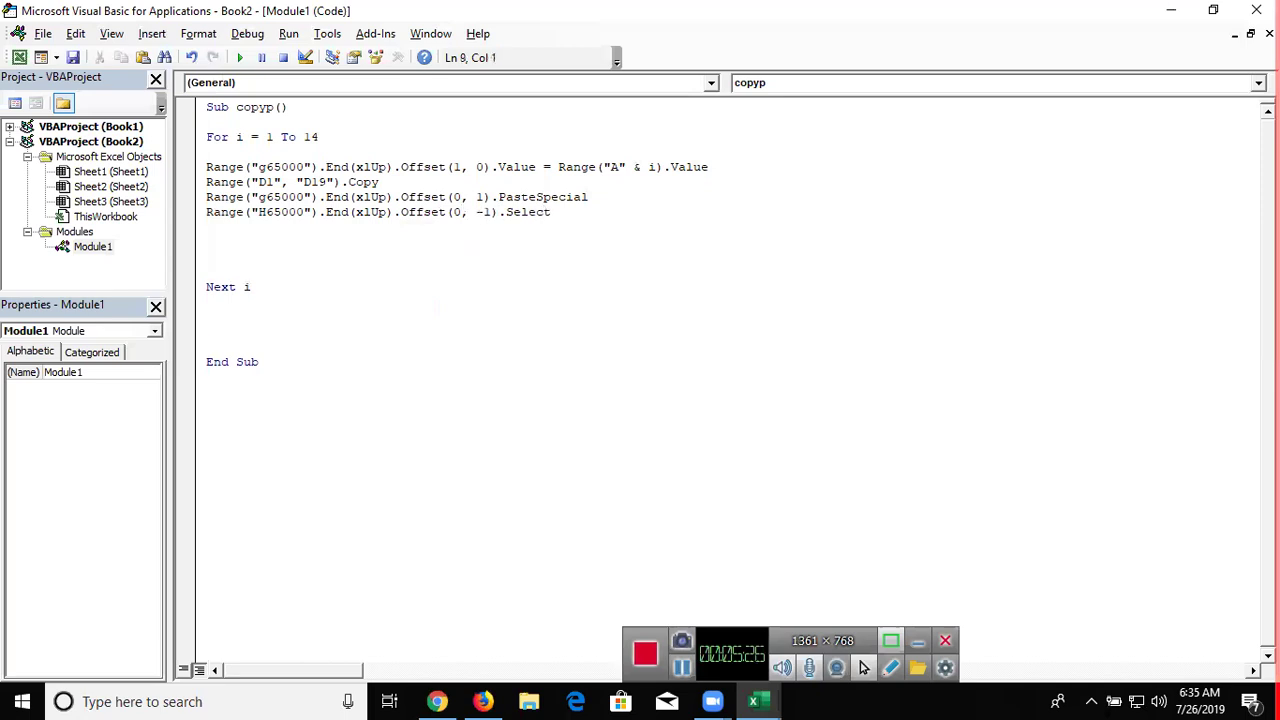
- Add Range(ActiveCell, ActiveCell.End(xlUp)).FillDown, delete the extra blank line, and return to Excel
{"action": "type", "text": "range"}
{"action": "type", "text": "(act"}
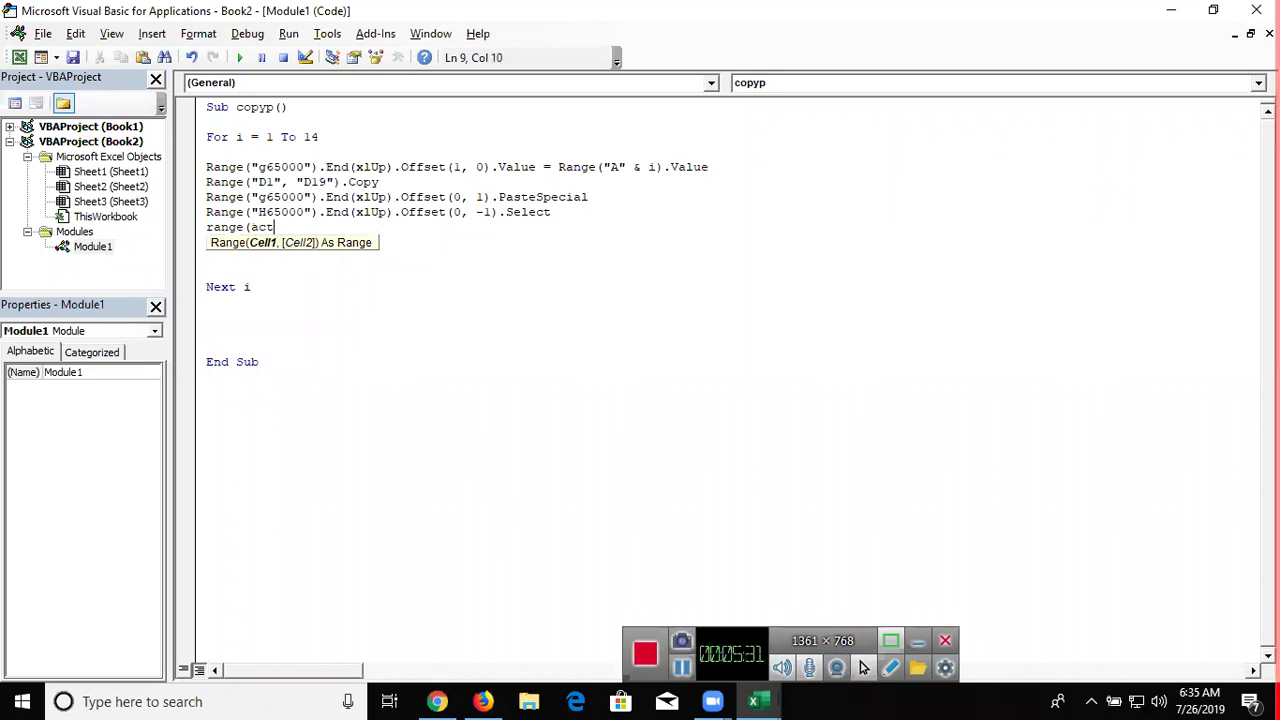
{"action": "type", "text": "ivecell"}
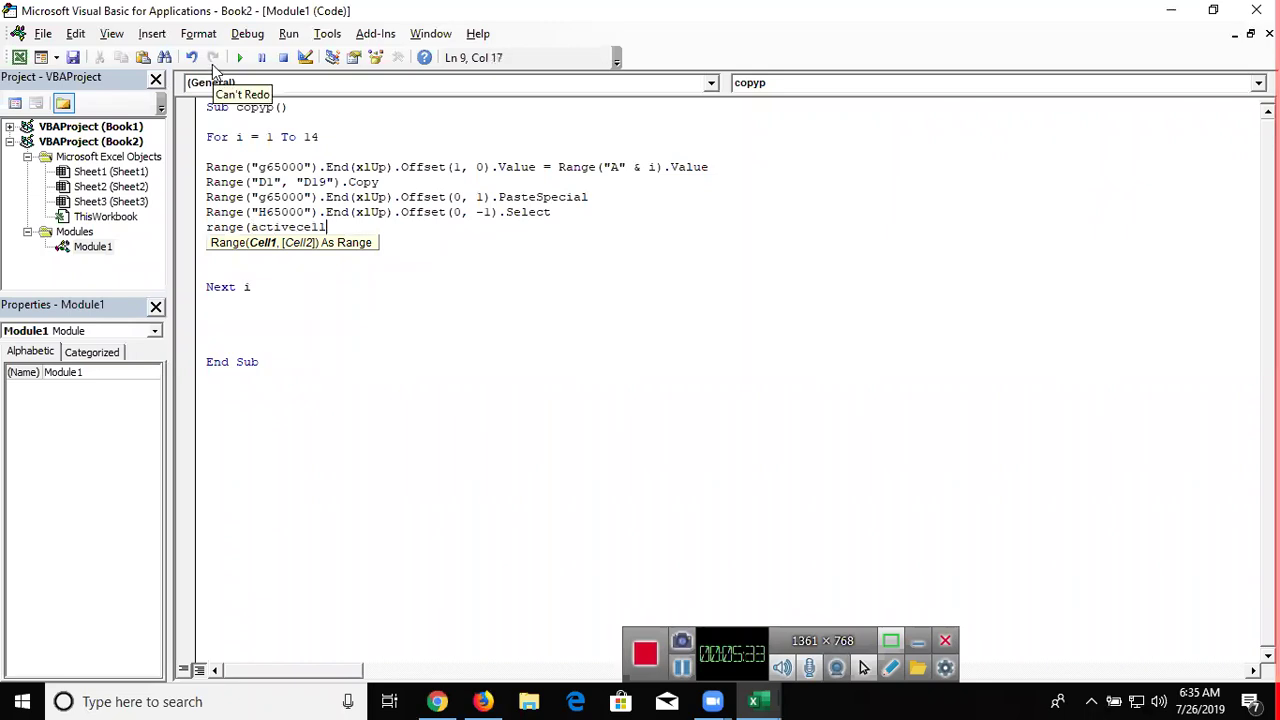
{"action": "type", "text": ",a"}
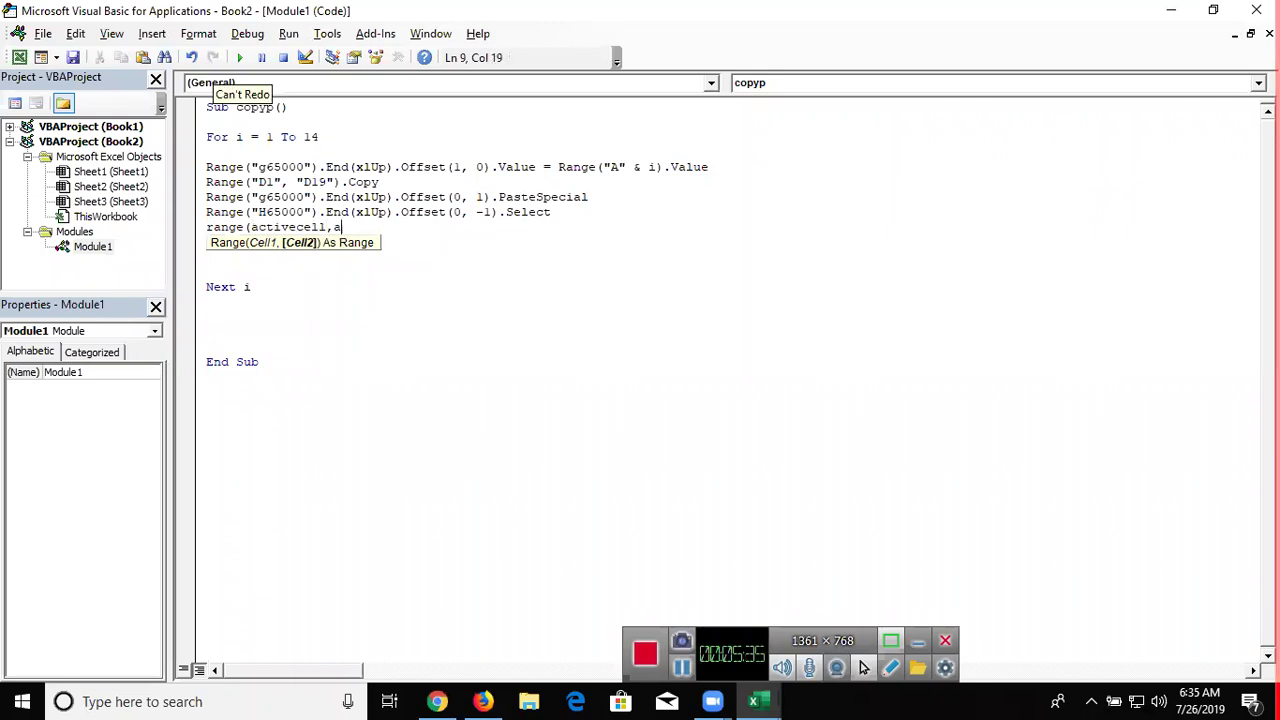
{"action": "type", "text": "ctive"}
{"action": "type", "text": "cell.en"}
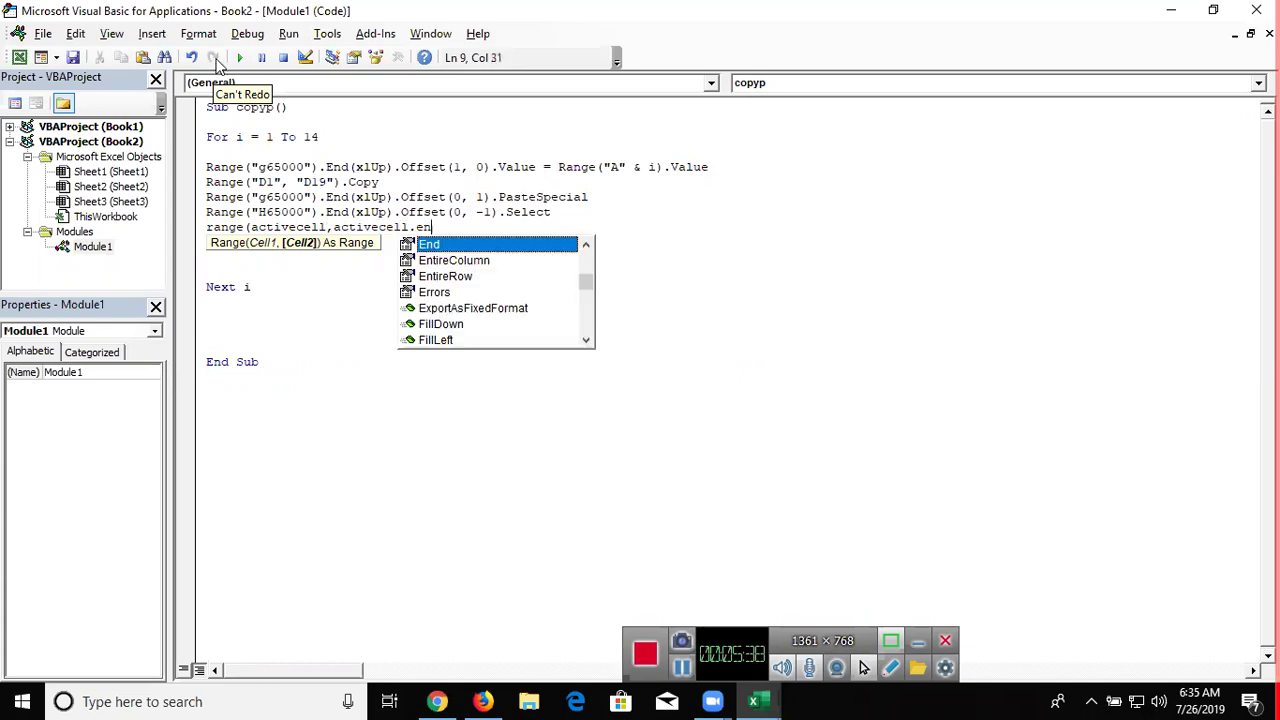
{"action": "key", "text": "Tab"}
{"action": "type", "text": "("}
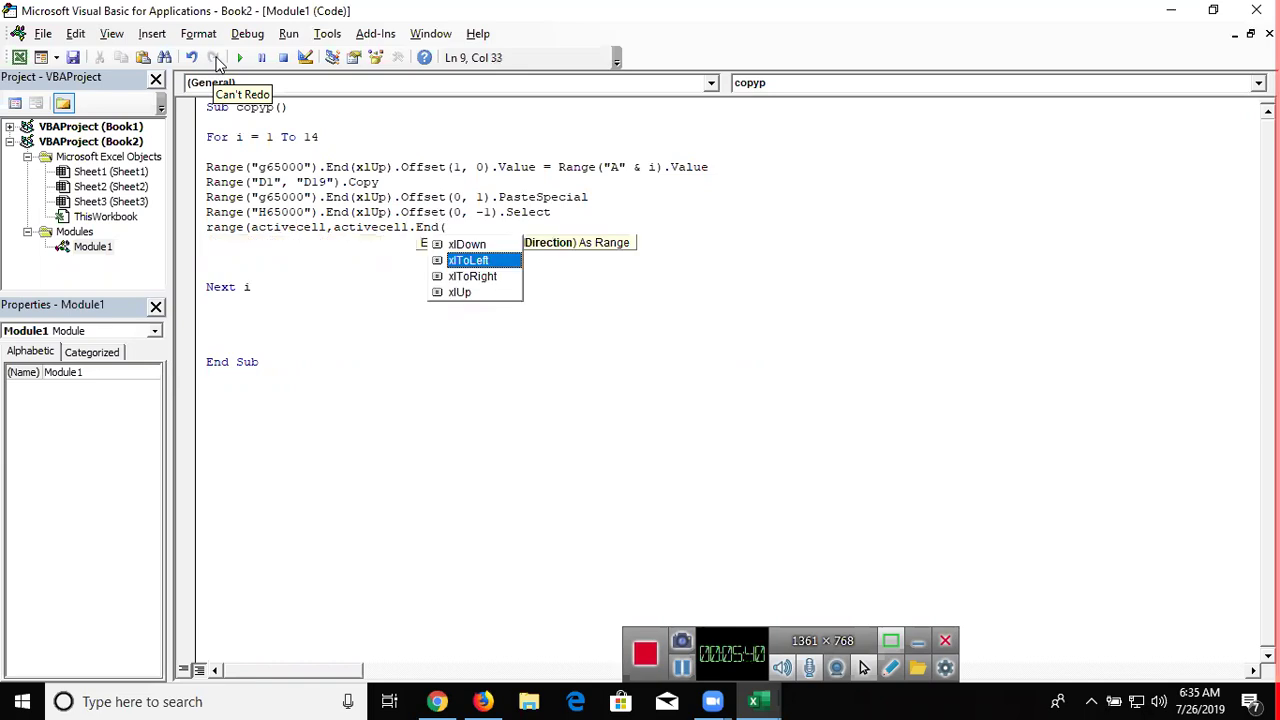
{"action": "key", "text": "Down"}
{"action": "key", "text": "Down"}
{"action": "key", "text": "Tab"}
{"action": "type", "text": ")"}
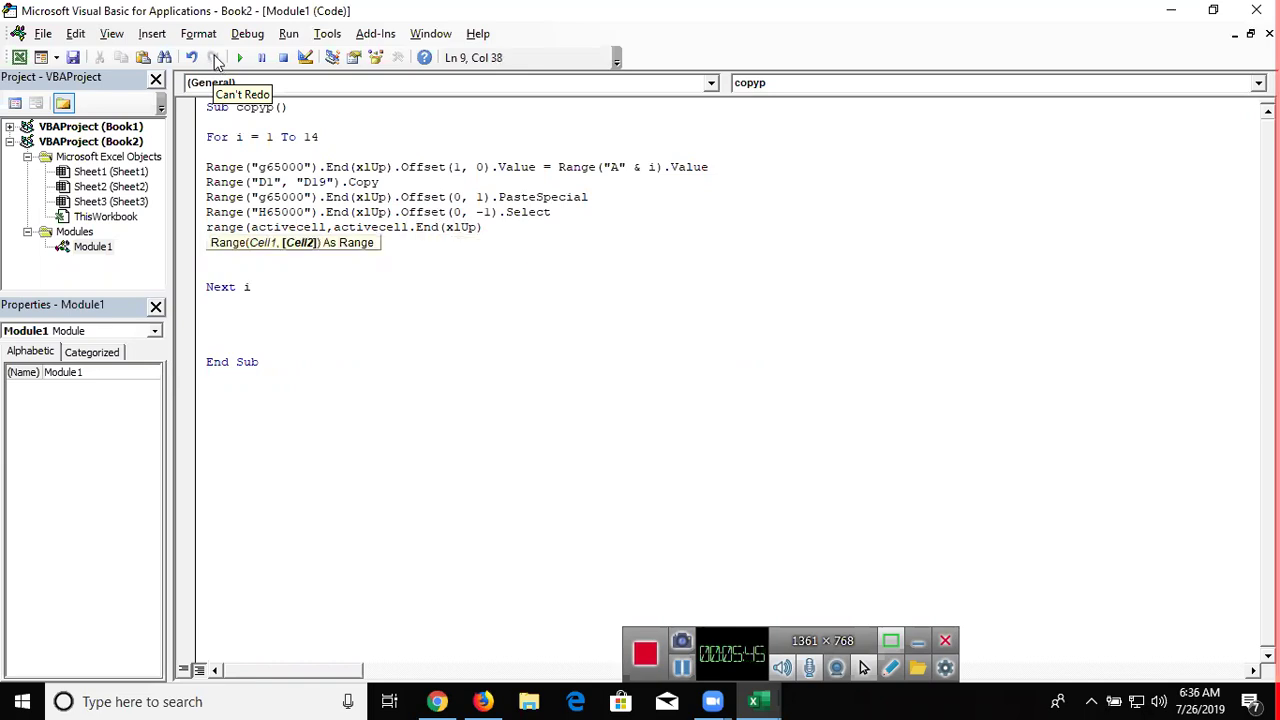
{"action": "type", "text": ")"}
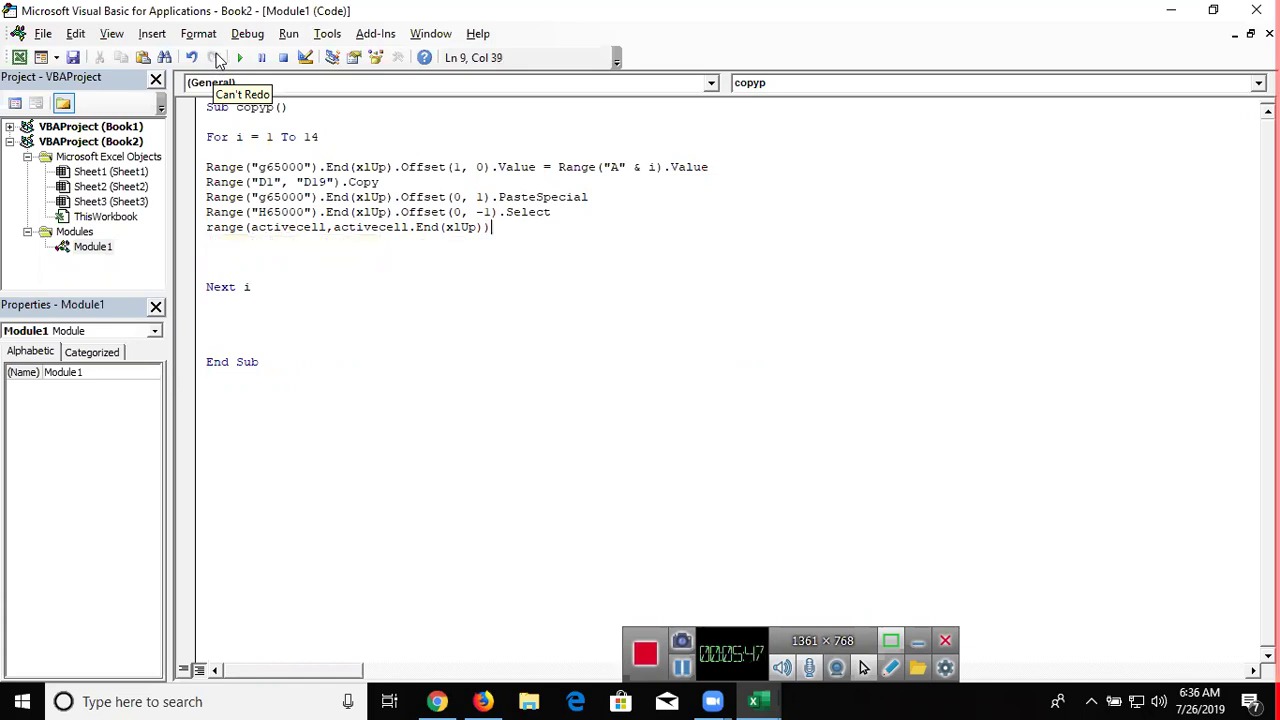
{"action": "type", "text": "."}
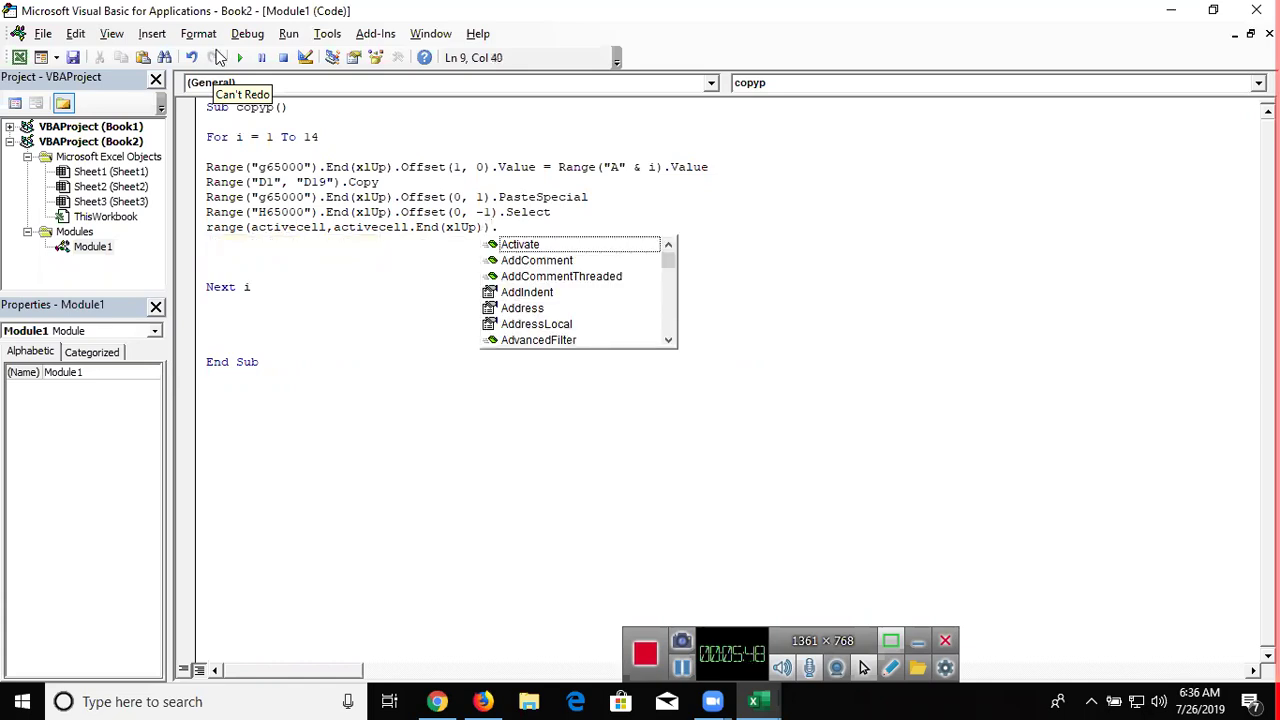
{"action": "type", "text": "f"}
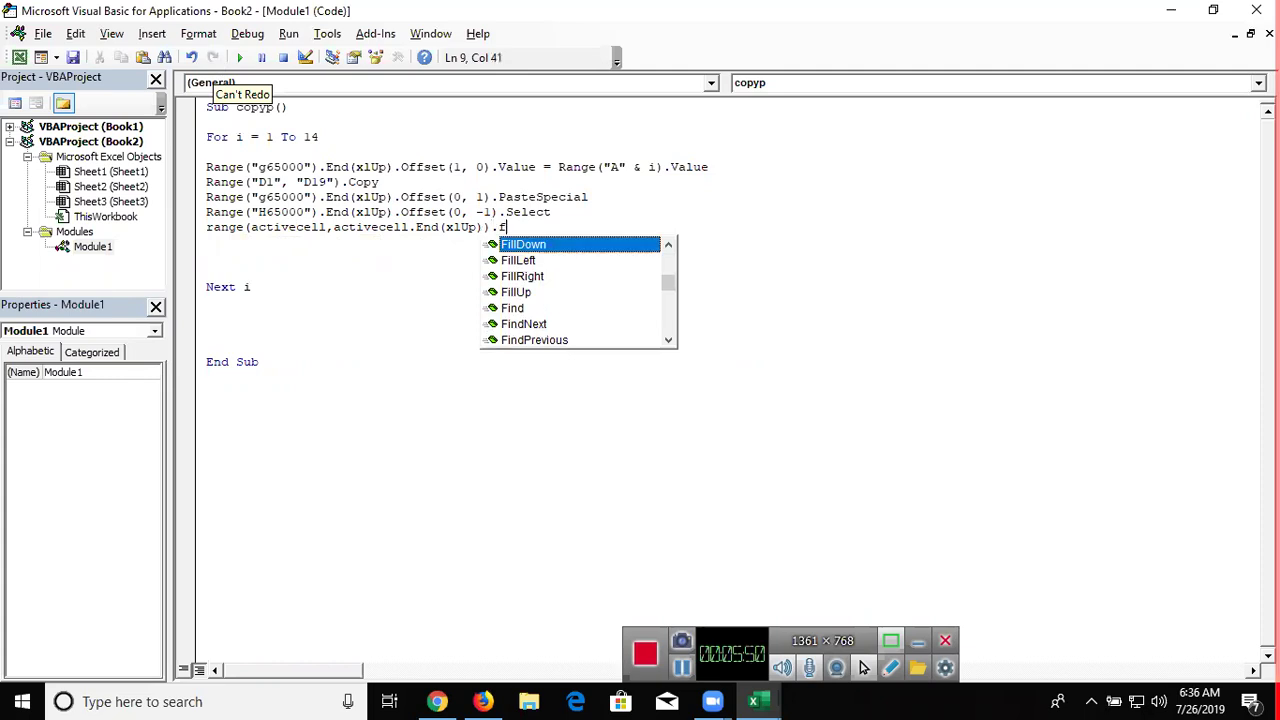
{"action": "type", "text": "il"}
{"action": "key", "text": "Return"}
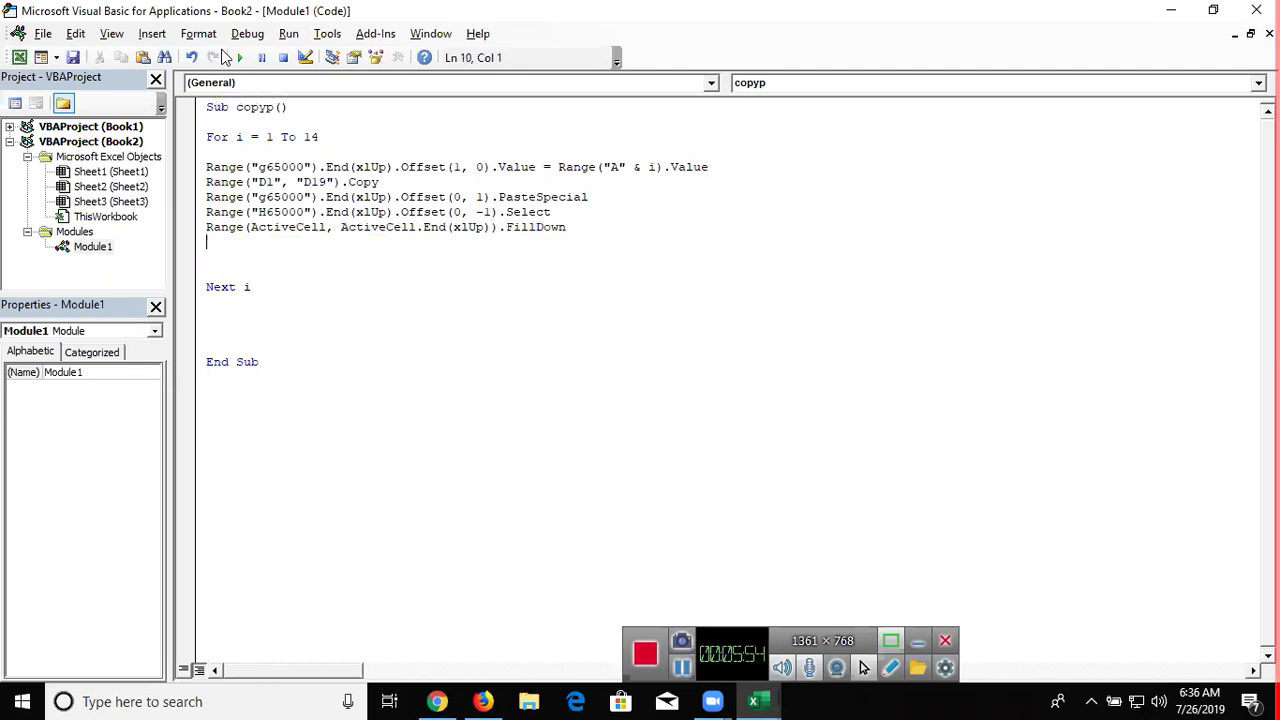
{"action": "key", "text": "Delete"}
{"action": "key", "text": "Delete"}
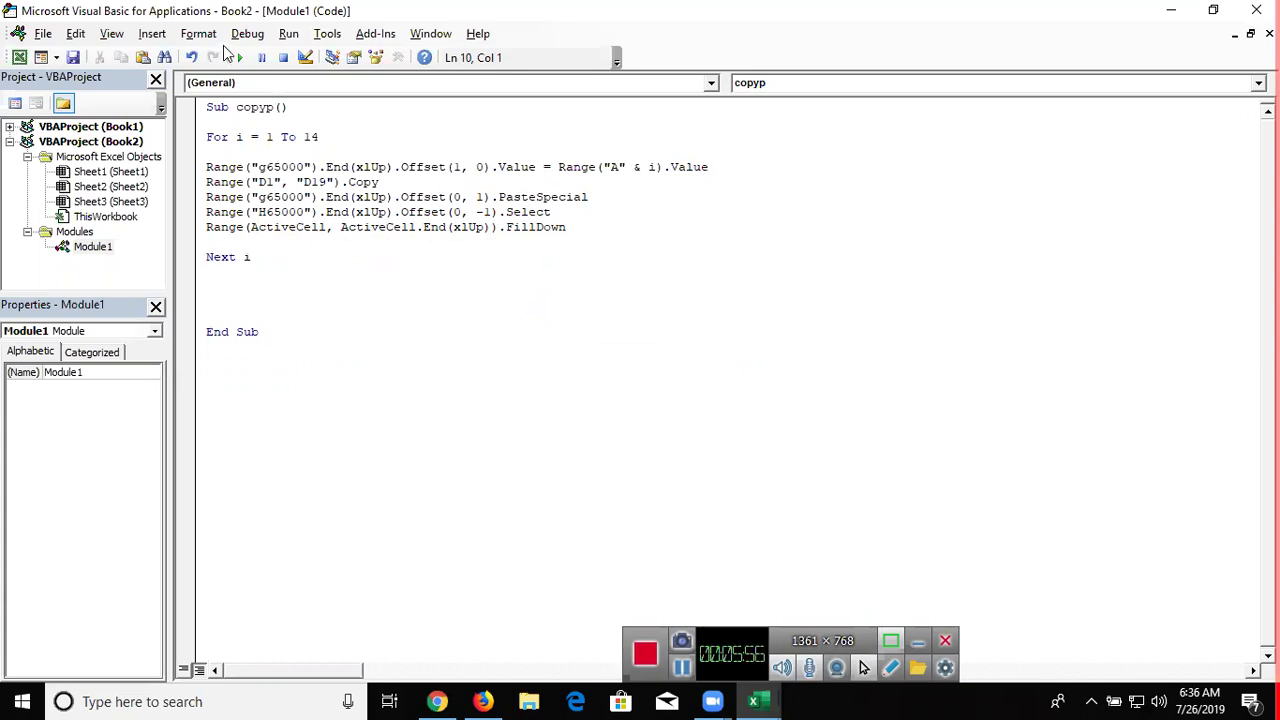
{"action": "key", "text": "alt+F11"}
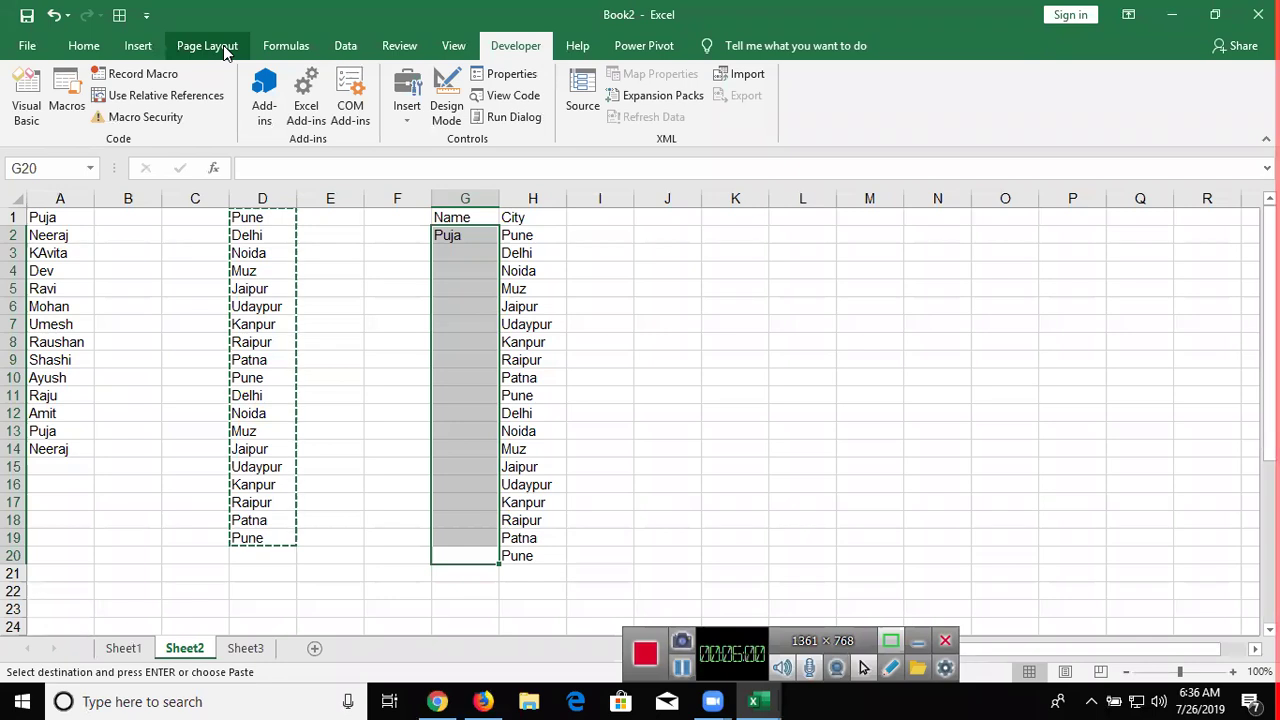
- Clear the old Name/City results below the headers and move to E1
{"action": "key", "text": "ctrl+d"}
{"action": "key", "text": "shift+BackSpace"}
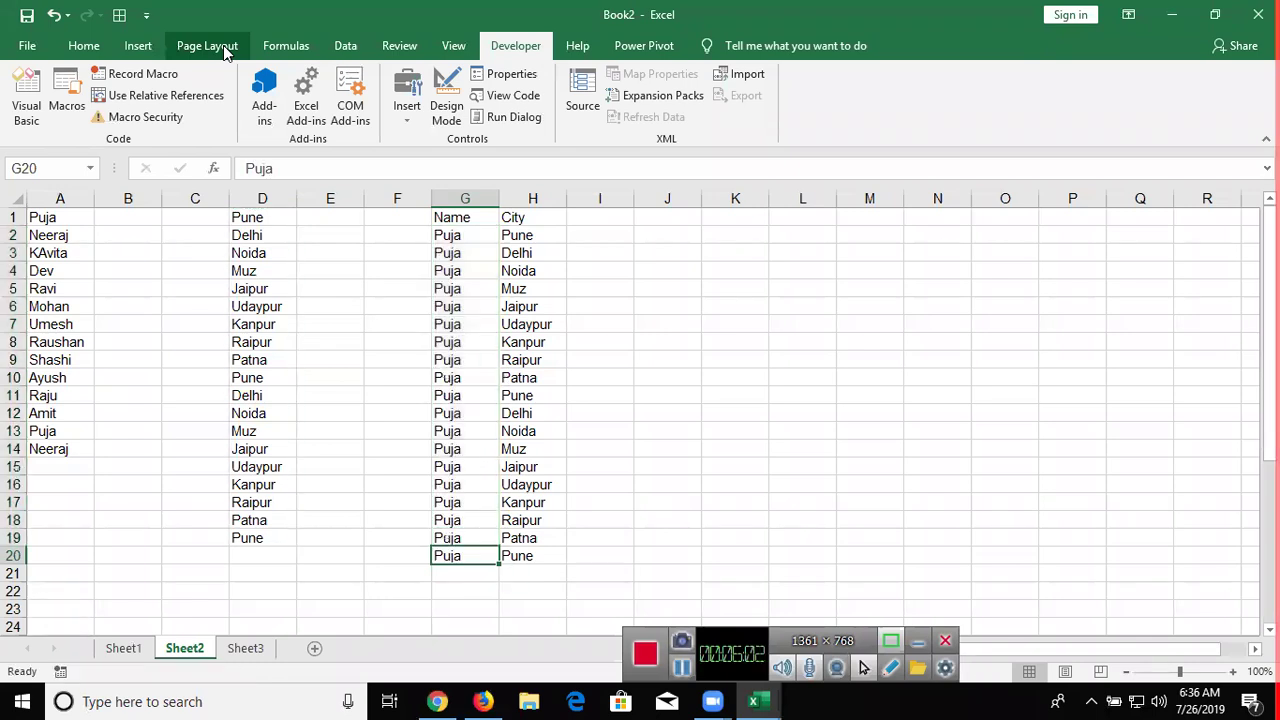
{"action": "key", "text": "ctrl+Up"}
{"action": "key", "text": "Down"}
{"action": "key", "text": "ctrl+shift+End"}
{"action": "key", "text": "Delete"}
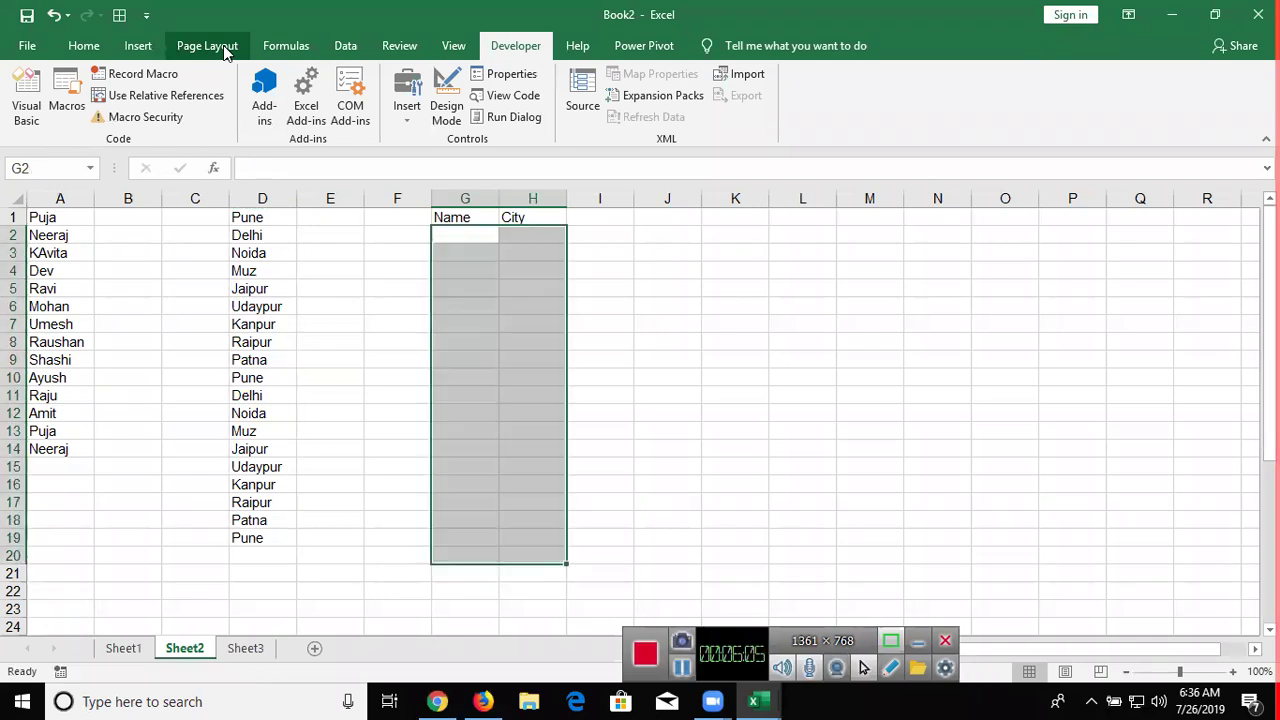
{"action": "key", "text": "Up"}
{"action": "key", "text": "Left"}
{"action": "key", "text": "Left"}
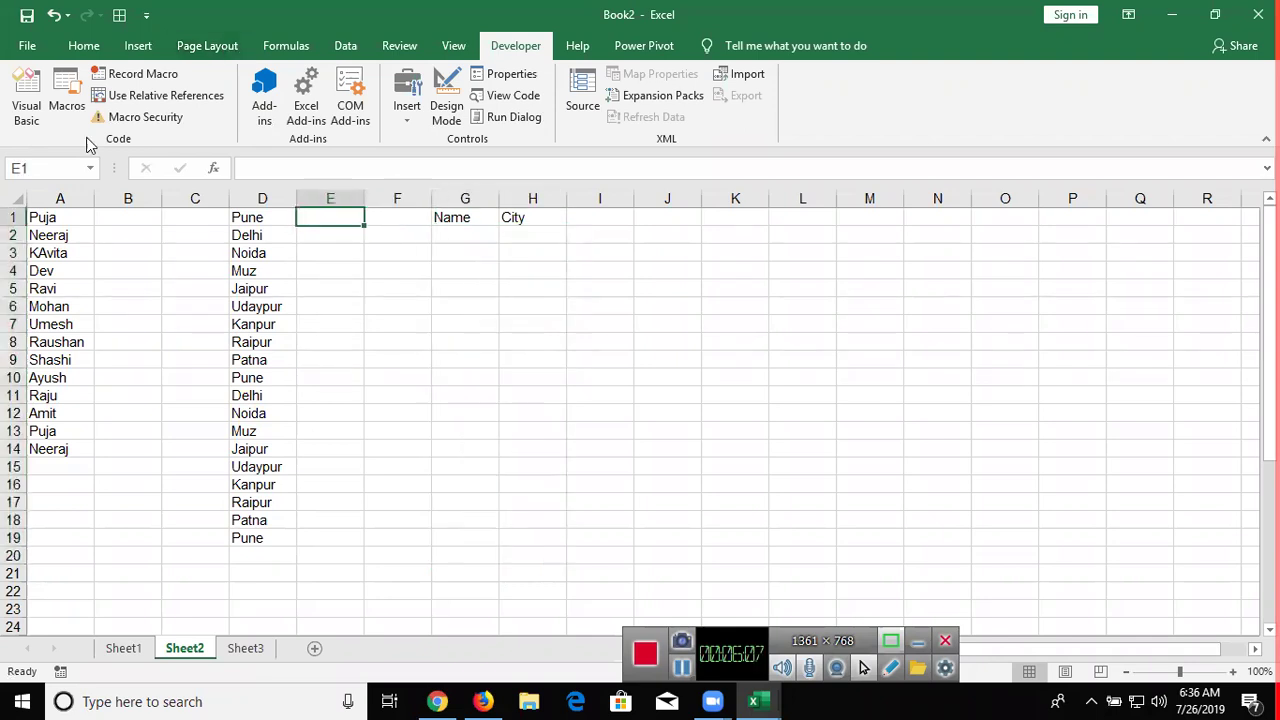
- Run the copyp macro and scroll back up through the filled Name/City table
{"action": "key", "text": "alt+F8"}
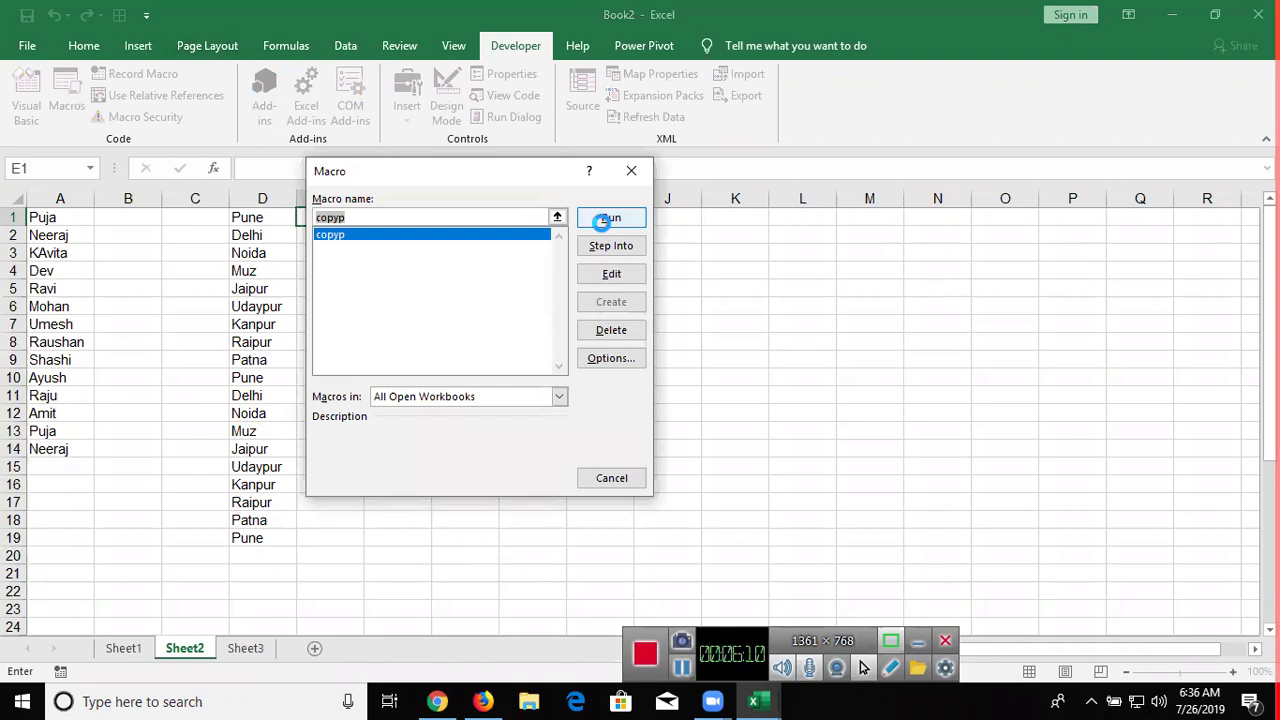
{"action": "left_click", "coordinate": [607, 218]}
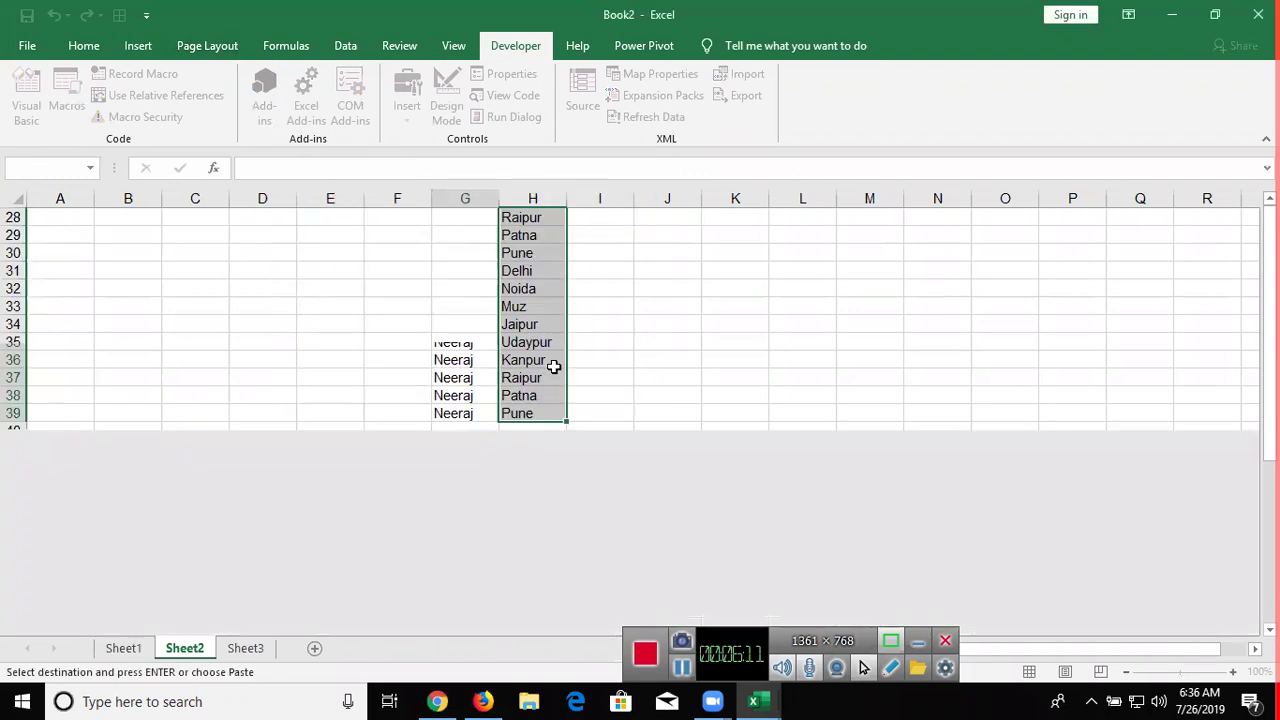
{"action": "scroll", "coordinate": [556, 372], "scroll_direction": "up", "scroll_amount": 4}
{"action": "scroll", "coordinate": [556, 372], "scroll_direction": "up", "scroll_amount": 7}
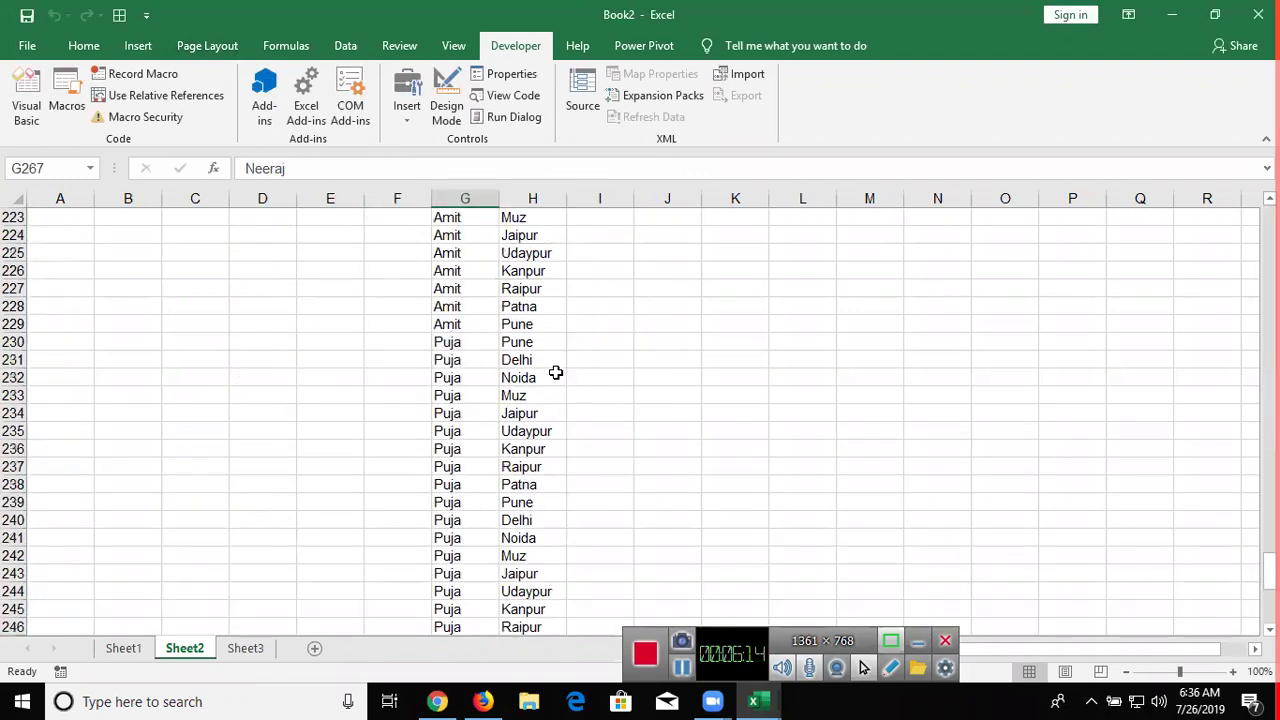
{"action": "scroll", "coordinate": [556, 372], "scroll_direction": "up", "scroll_amount": 4}
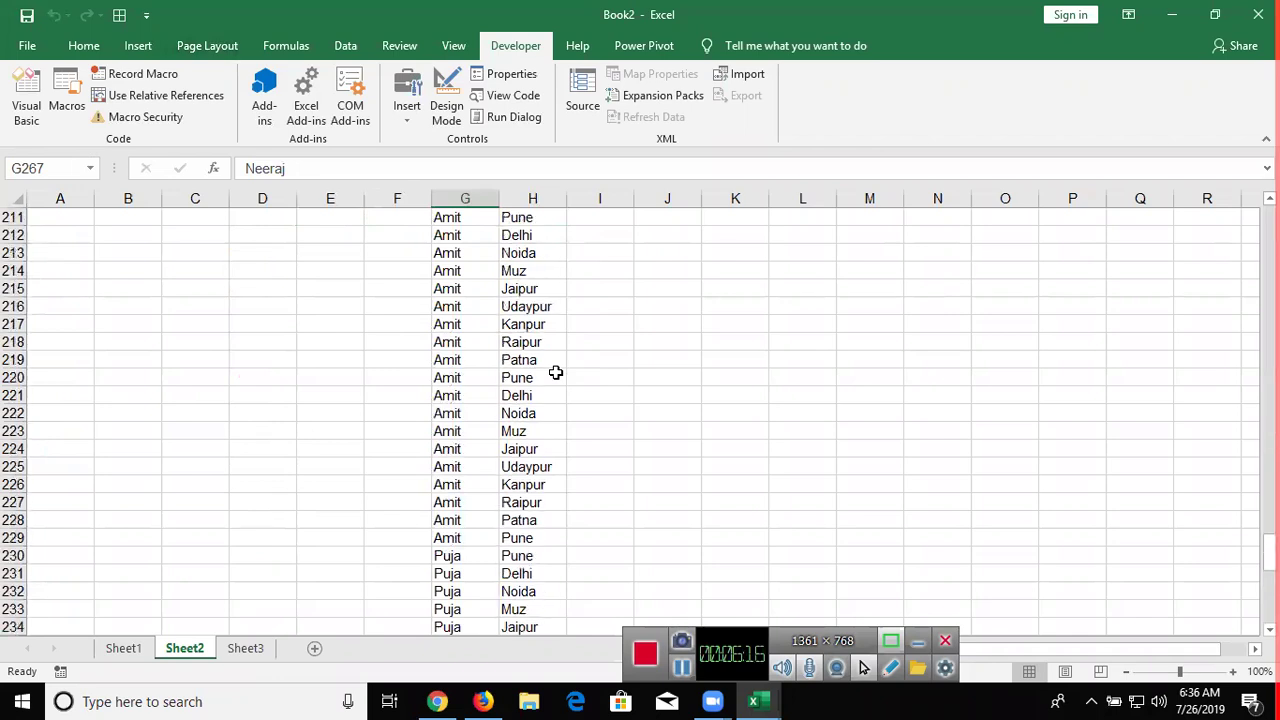
{"action": "scroll", "coordinate": [556, 372], "scroll_direction": "up", "scroll_amount": 10}
{"action": "scroll", "coordinate": [556, 372], "scroll_direction": "up", "scroll_amount": 12}
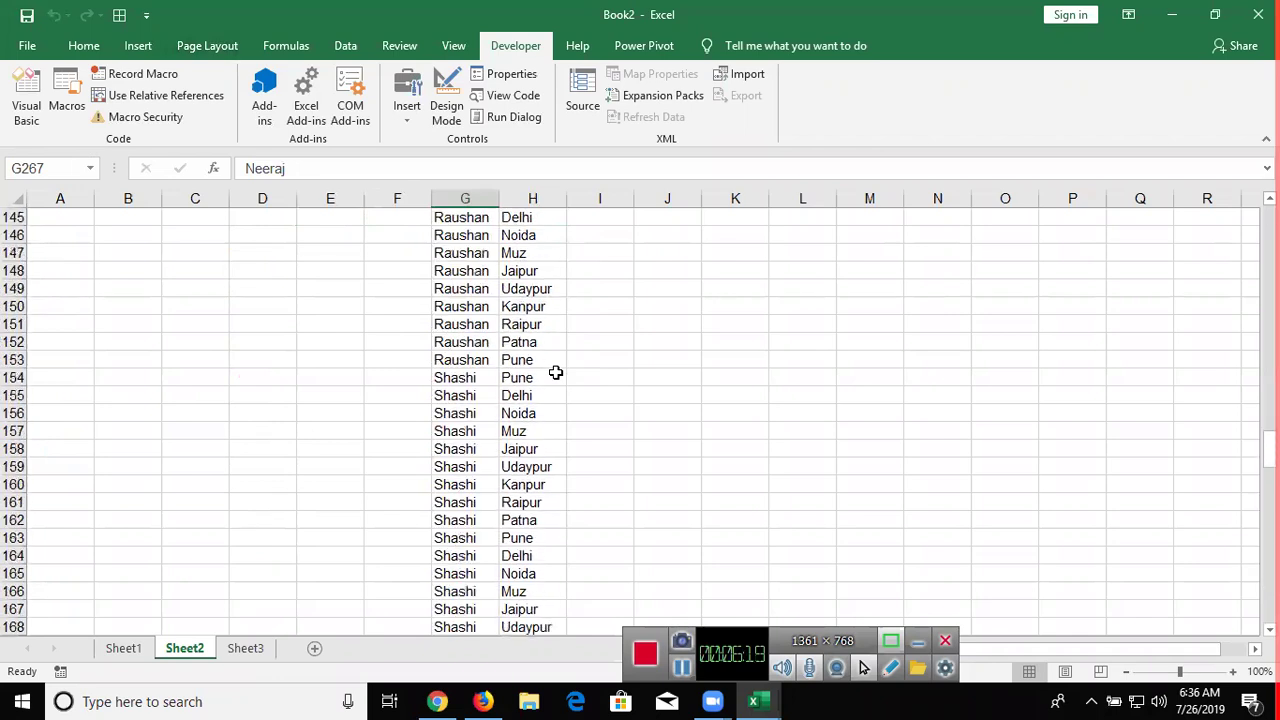
{"action": "scroll", "coordinate": [556, 372], "scroll_direction": "up", "scroll_amount": 18}
{"action": "scroll", "coordinate": [556, 372], "scroll_direction": "up", "scroll_amount": 19}
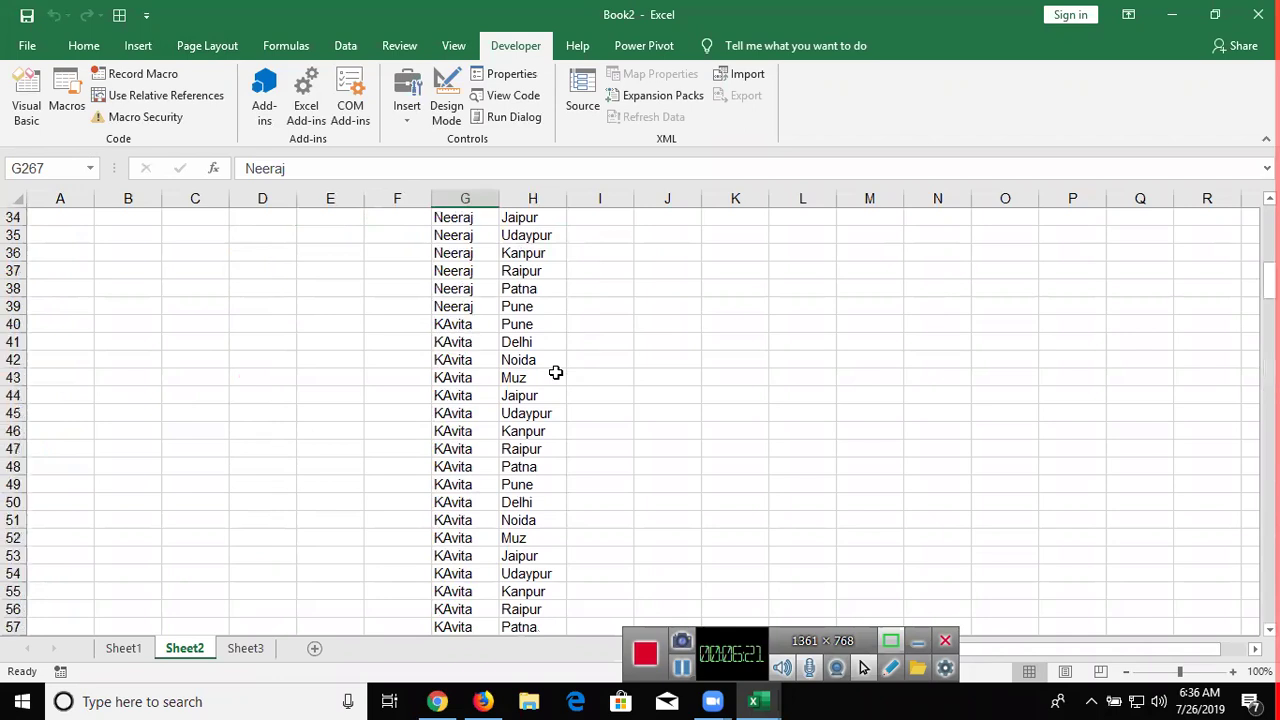
{"action": "scroll", "coordinate": [556, 372], "scroll_direction": "up", "scroll_amount": 11}
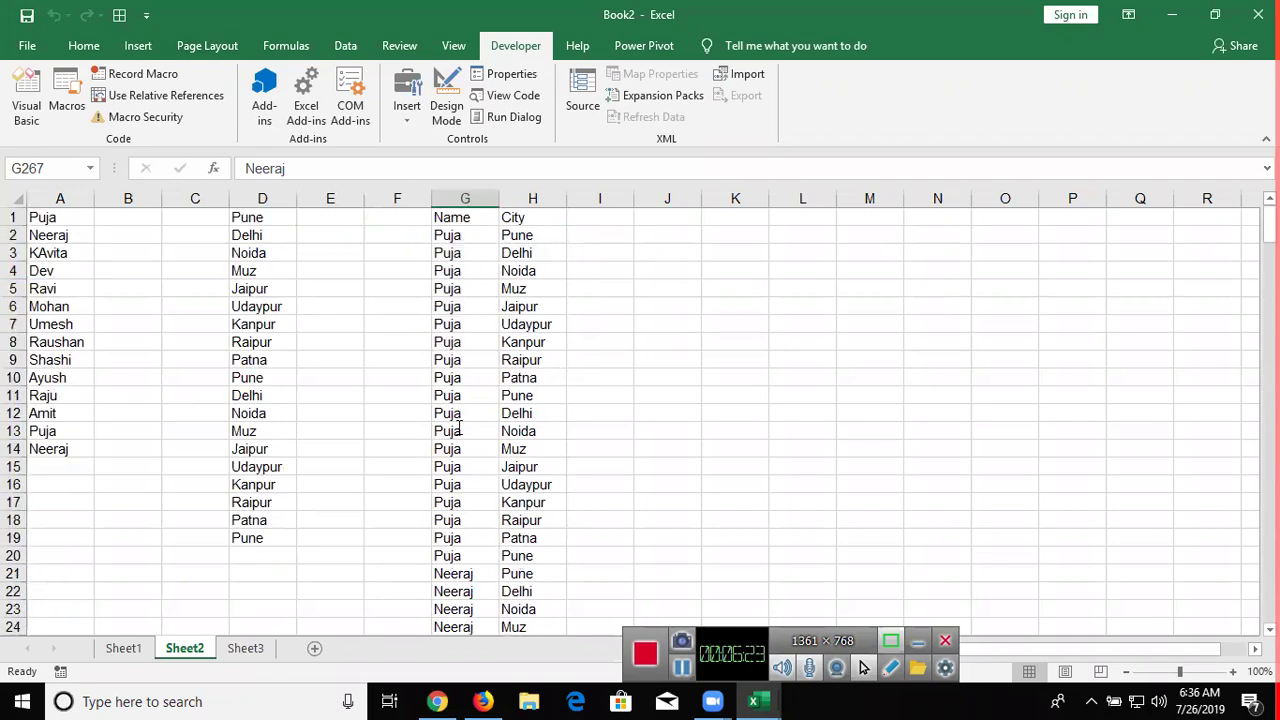
{"action": "key", "text": "alt+F11"}
{"action": "key", "text": "ctrl+a"}
{"action": "key", "text": "alt+F11"}
- Save Book2 in the New folder as the Excel Macro-Enabled Workbook '1.copy'
{"action": "left_click", "coordinate": [27, 16]}
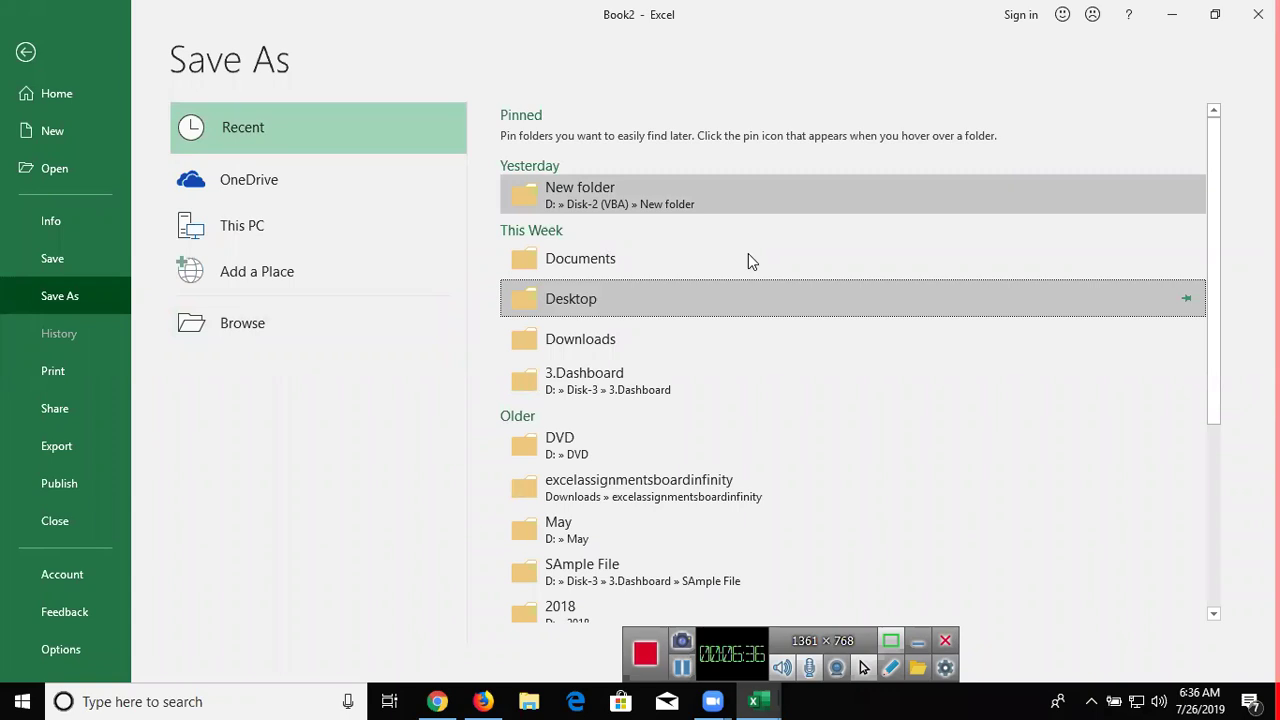
{"action": "key", "text": "F12"}
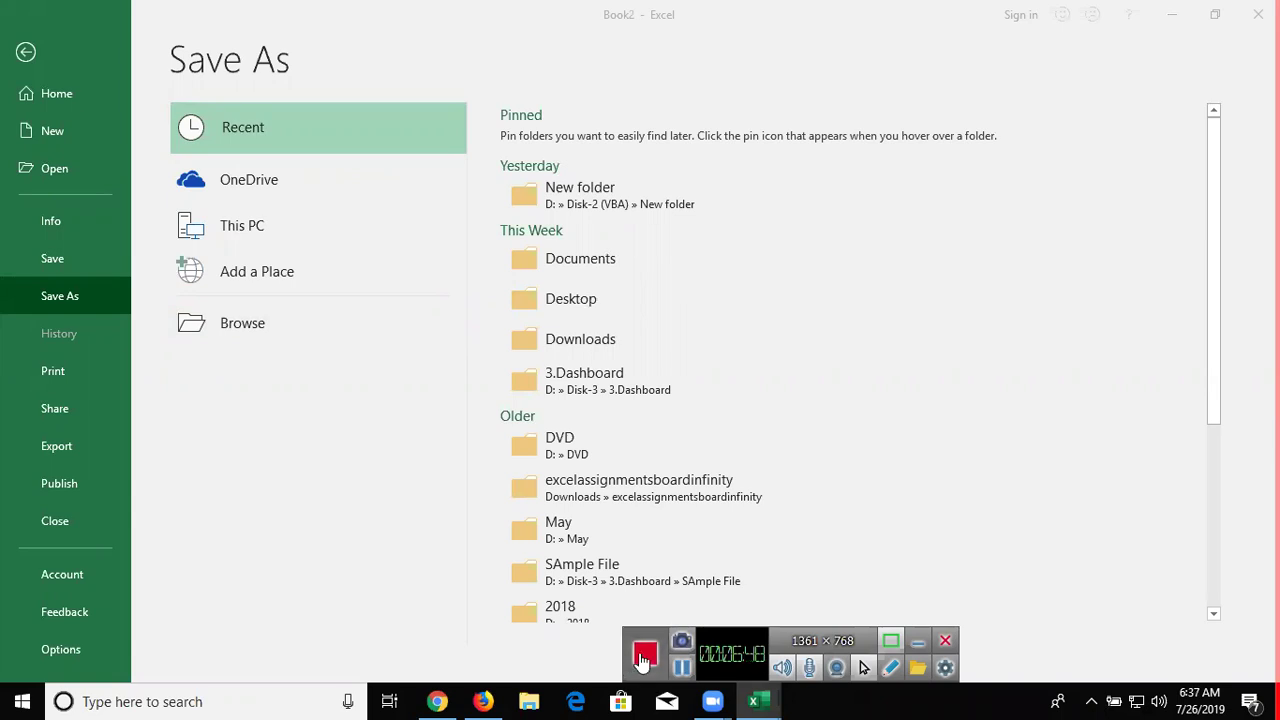
{"action": "key", "text": "F12"}
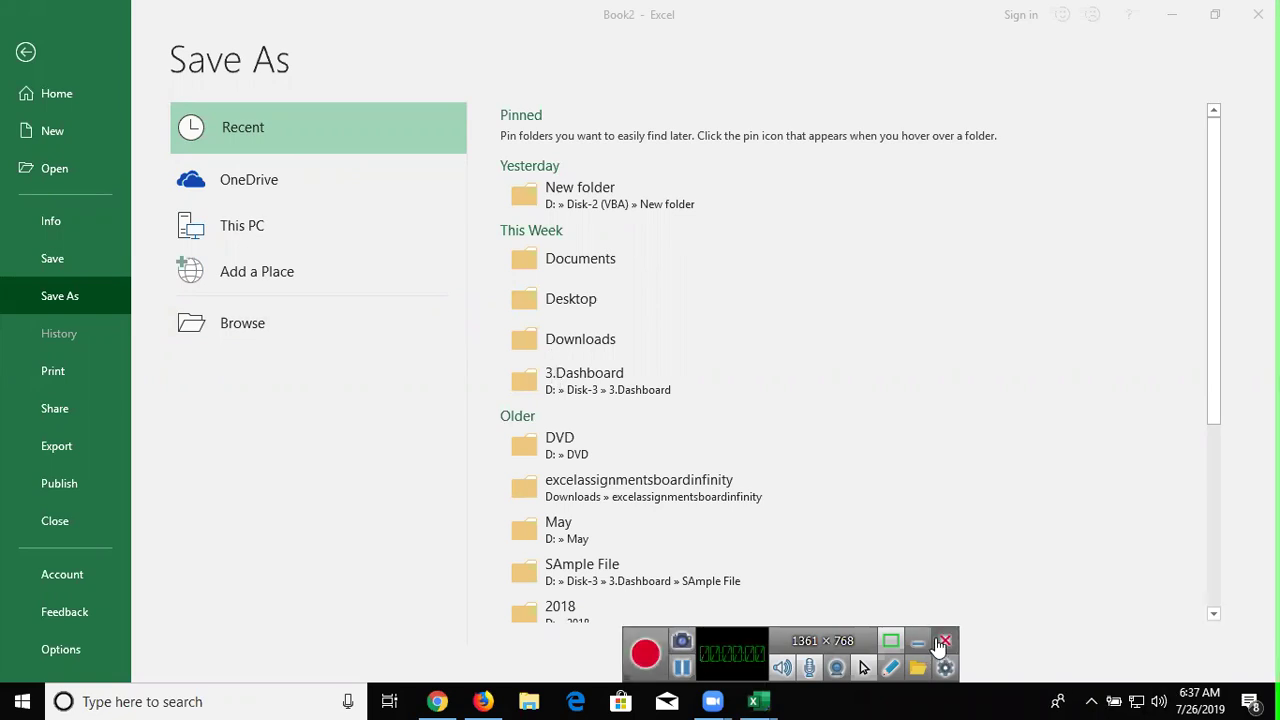
{"action": "left_click", "coordinate": [944, 643]}
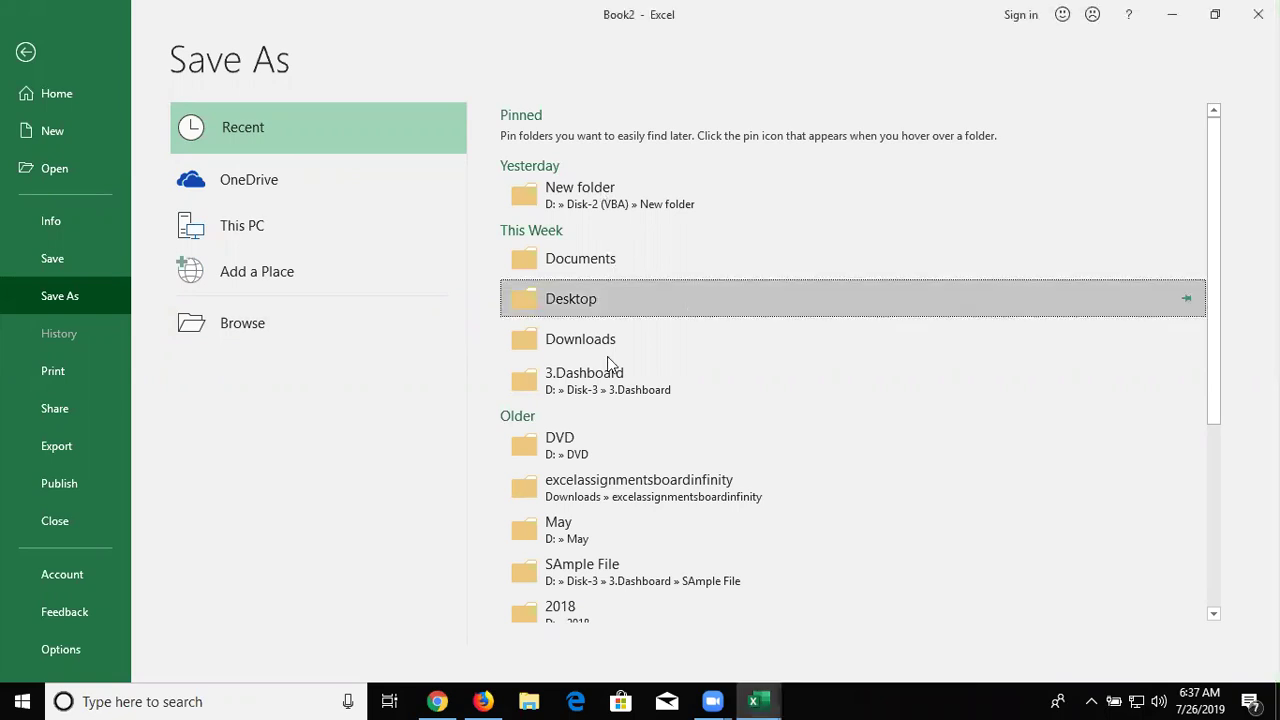
{"action": "left_click", "coordinate": [577, 193]}
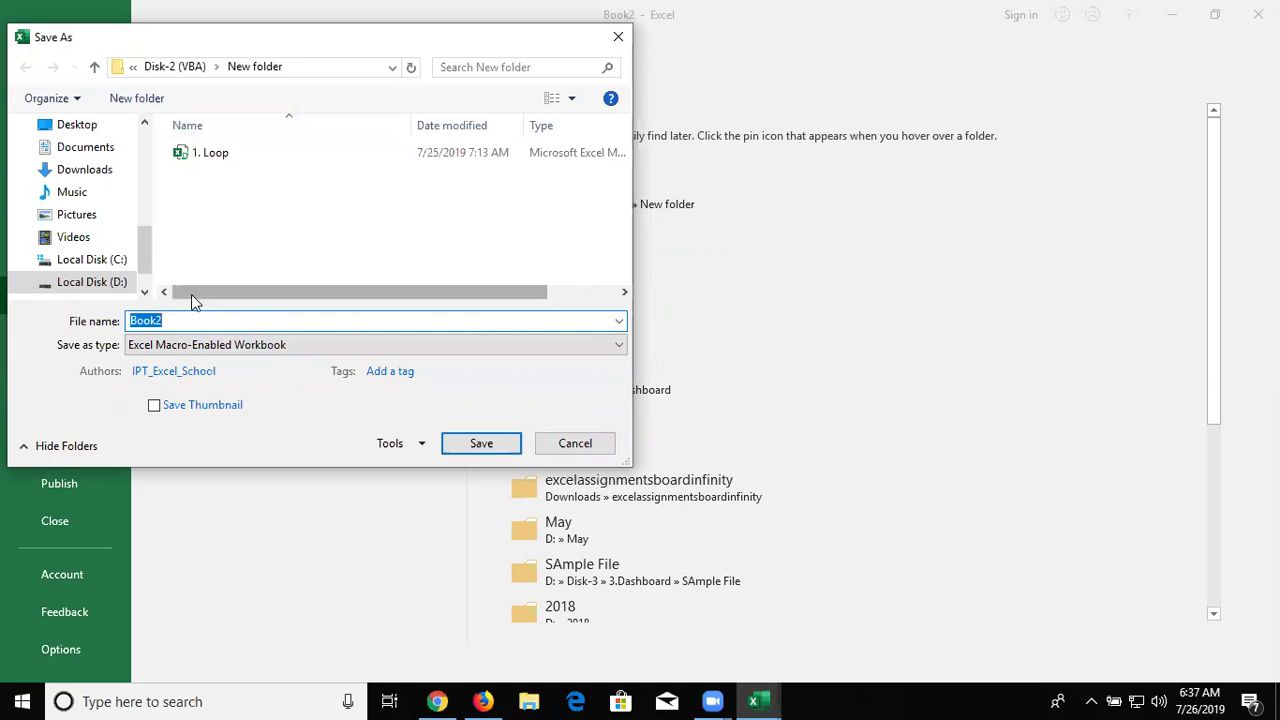
{"action": "type", "text": "1.copy"}
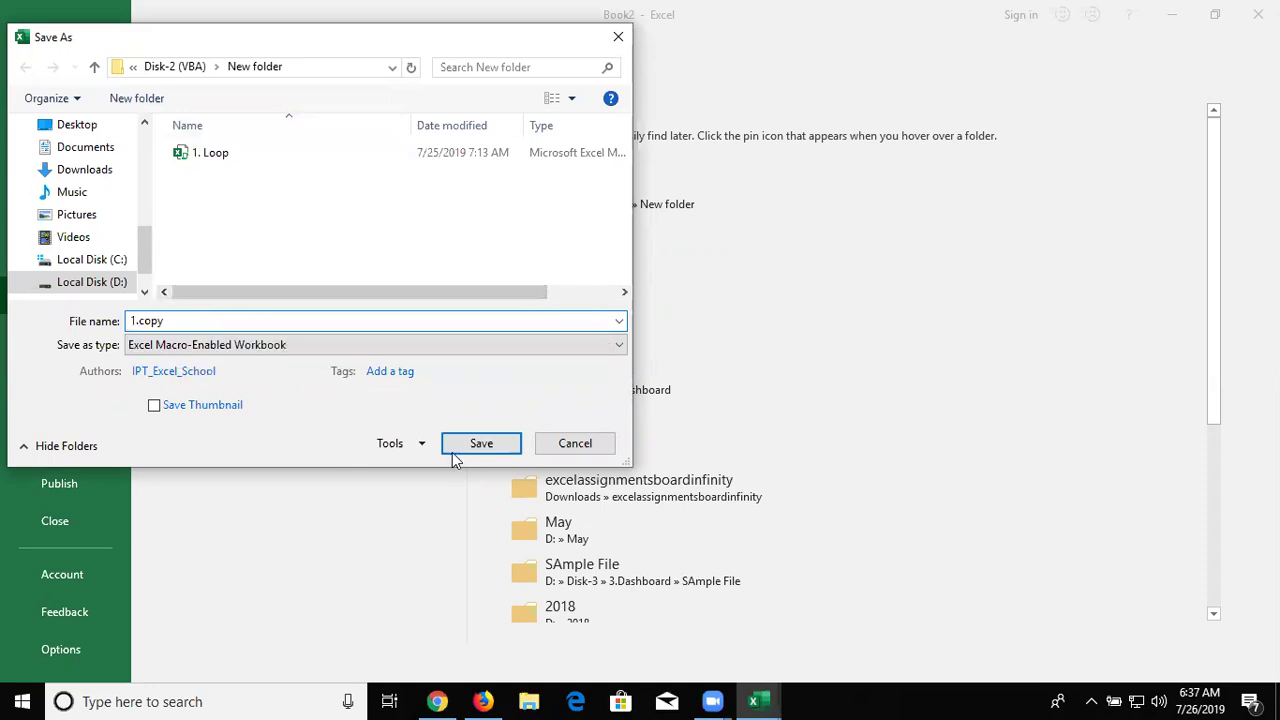
{"action": "left_click", "coordinate": [457, 447]}
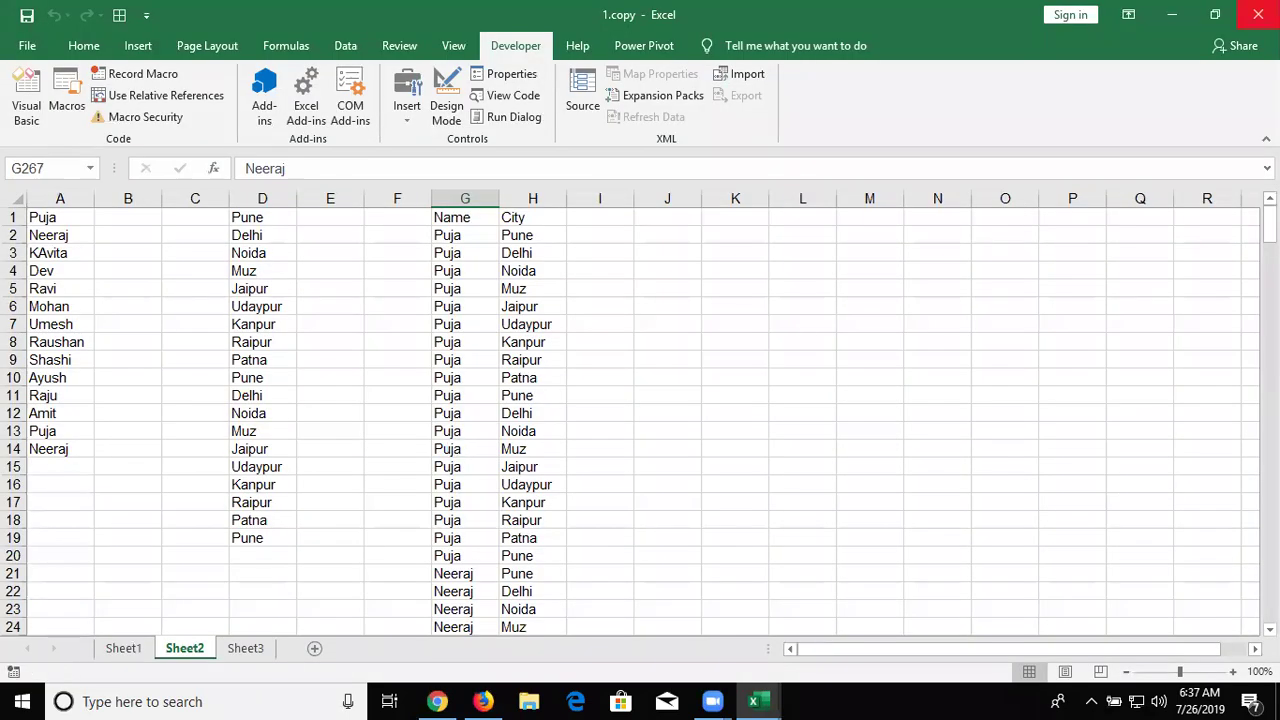
- Switch to Book1's Visual Basic editor and insert a new code module
{"action": "key", "text": "alt+F11"}
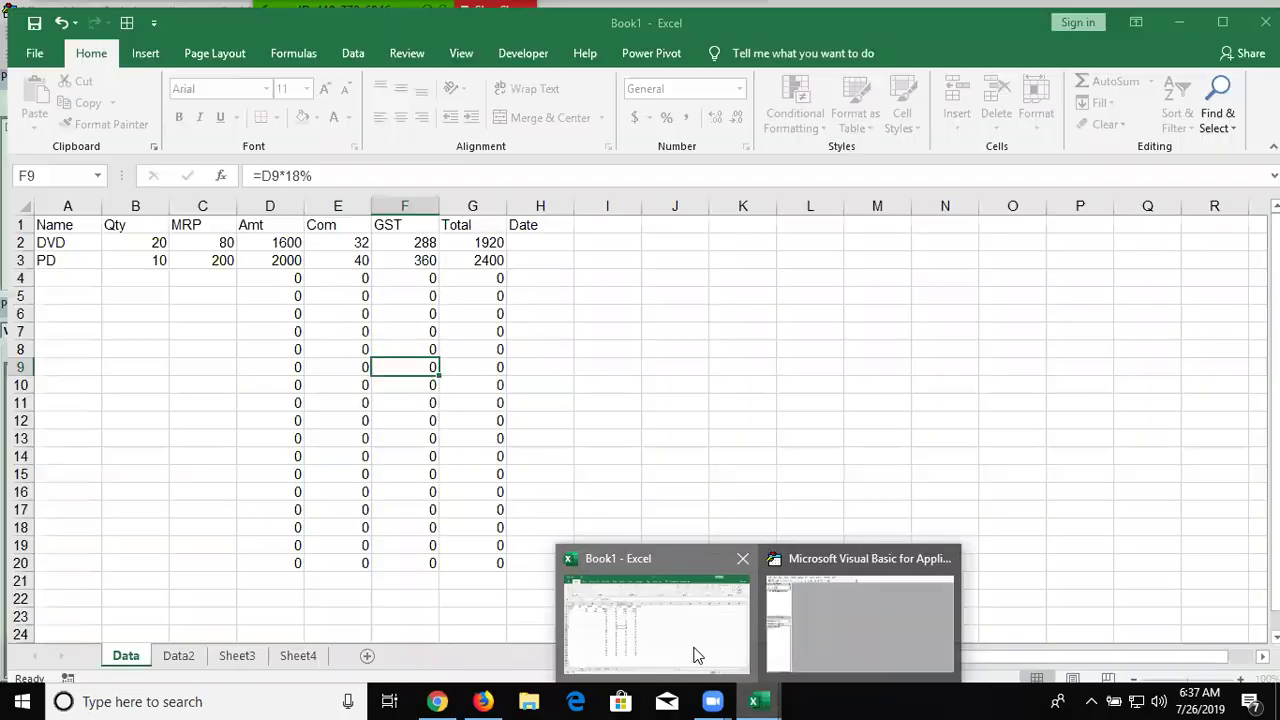
{"action": "left_click", "coordinate": [694, 657]}
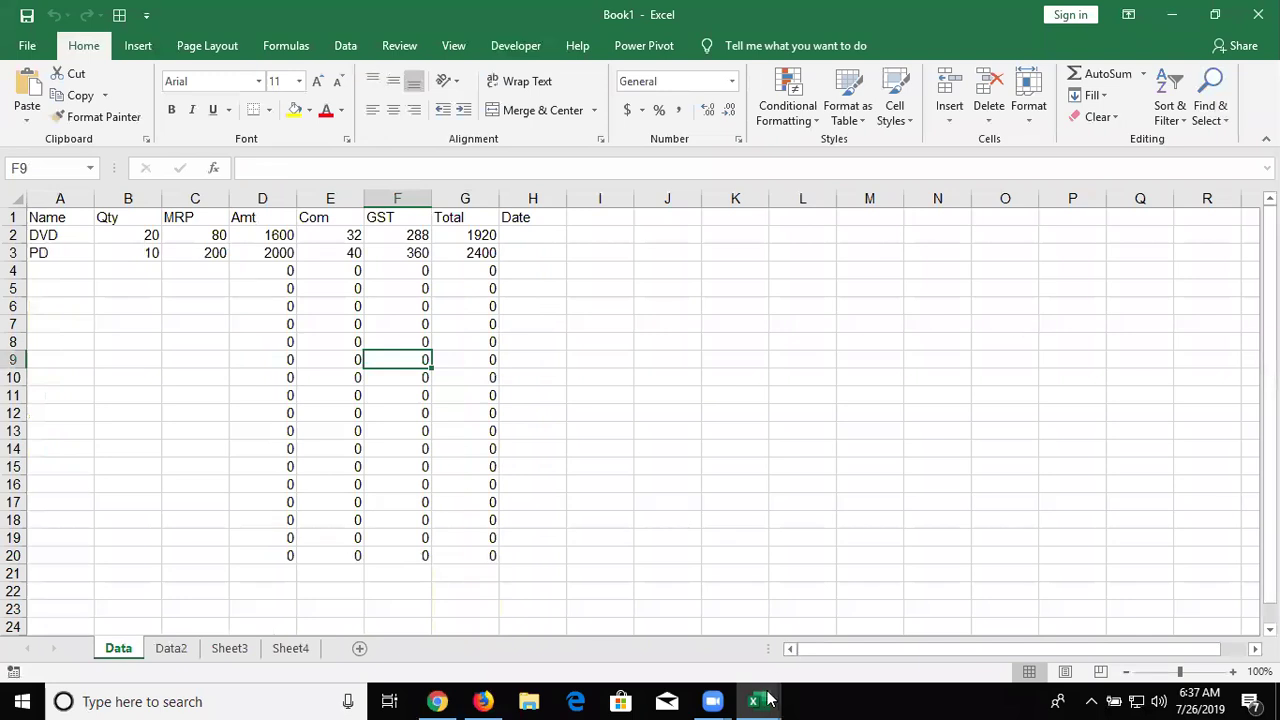
{"action": "left_click", "coordinate": [757, 700]}
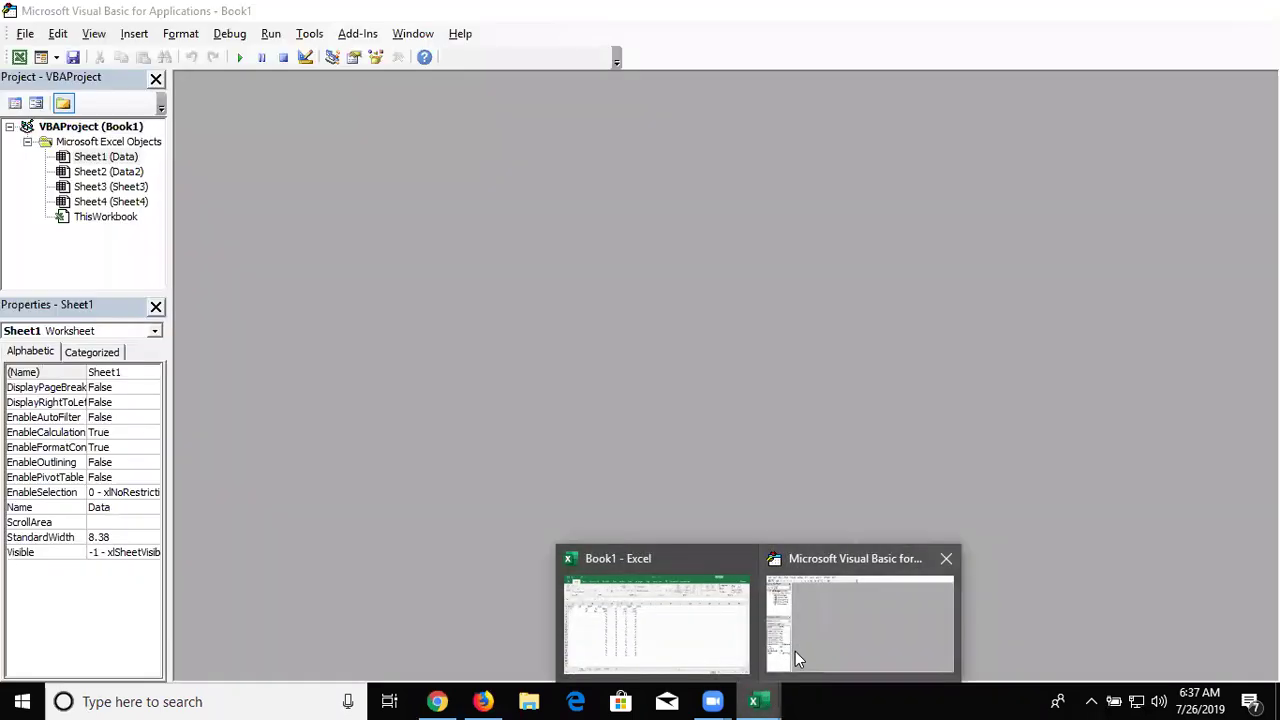
{"action": "left_click", "coordinate": [795, 651]}
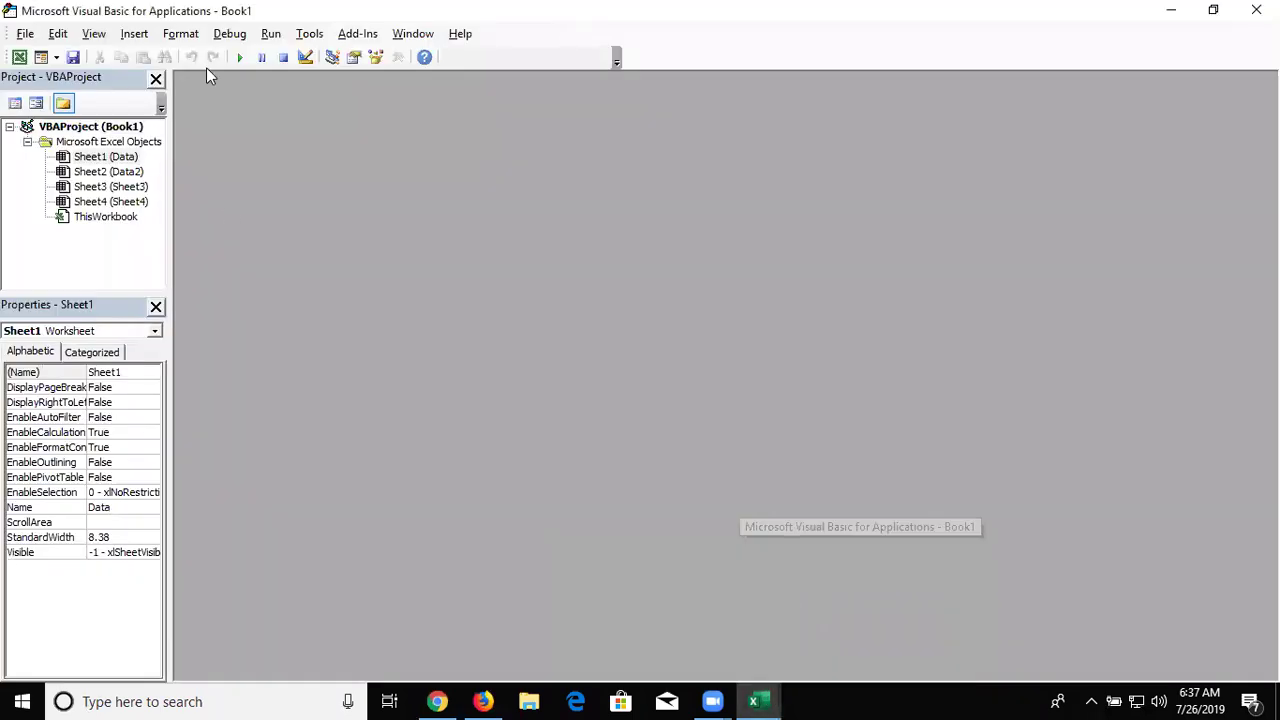
{"action": "left_click", "coordinate": [134, 34]}
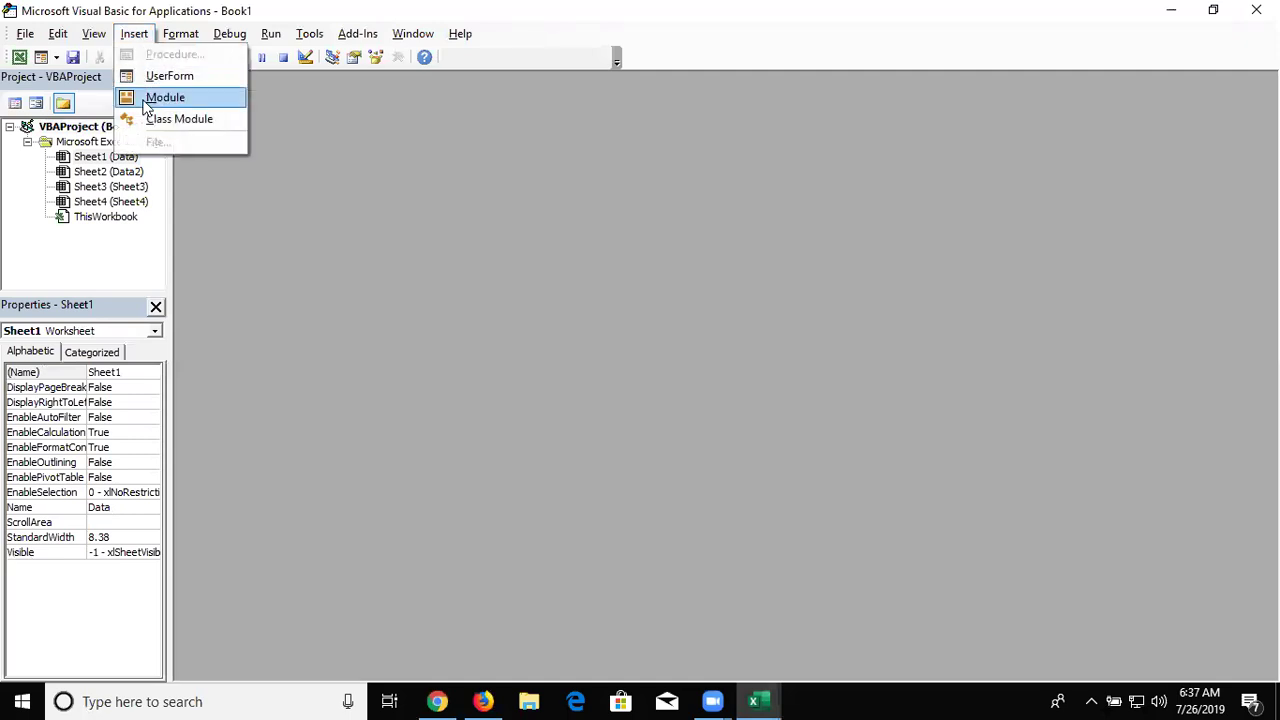
{"action": "left_click", "coordinate": [147, 98]}
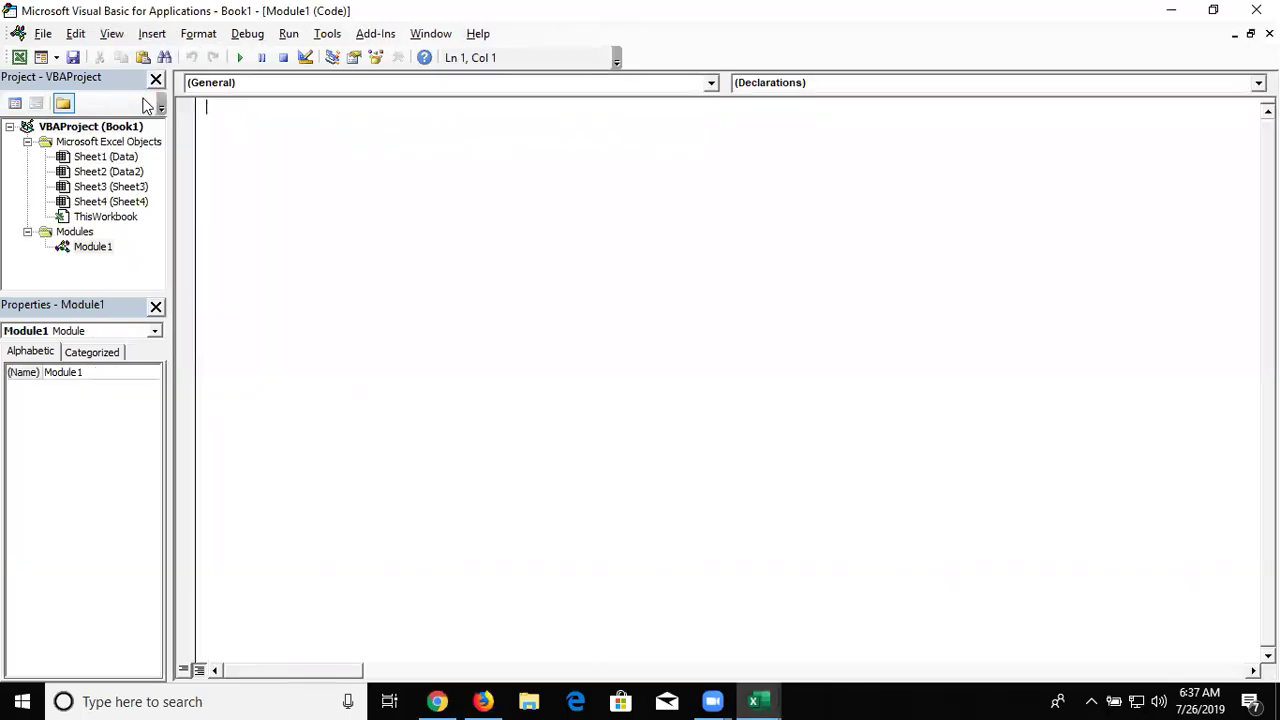
- Create Sub rr_ with a bare 20+30 line, then run it and dismiss the compile error
{"action": "type", "text": "sub "}
{"action": "type", "text": "rr"}
{"action": "type", "text": " ()"}
{"action": "key", "text": "Return"}
{"action": "key", "text": "Return"}
{"action": "key", "text": "Return"}
{"action": "key", "text": "Return"}
{"action": "key", "text": "Up"}
{"action": "key", "text": "Up"}
{"action": "key", "text": "Return"}
{"action": "key", "text": "Up"}
{"action": "key", "text": "Up"}
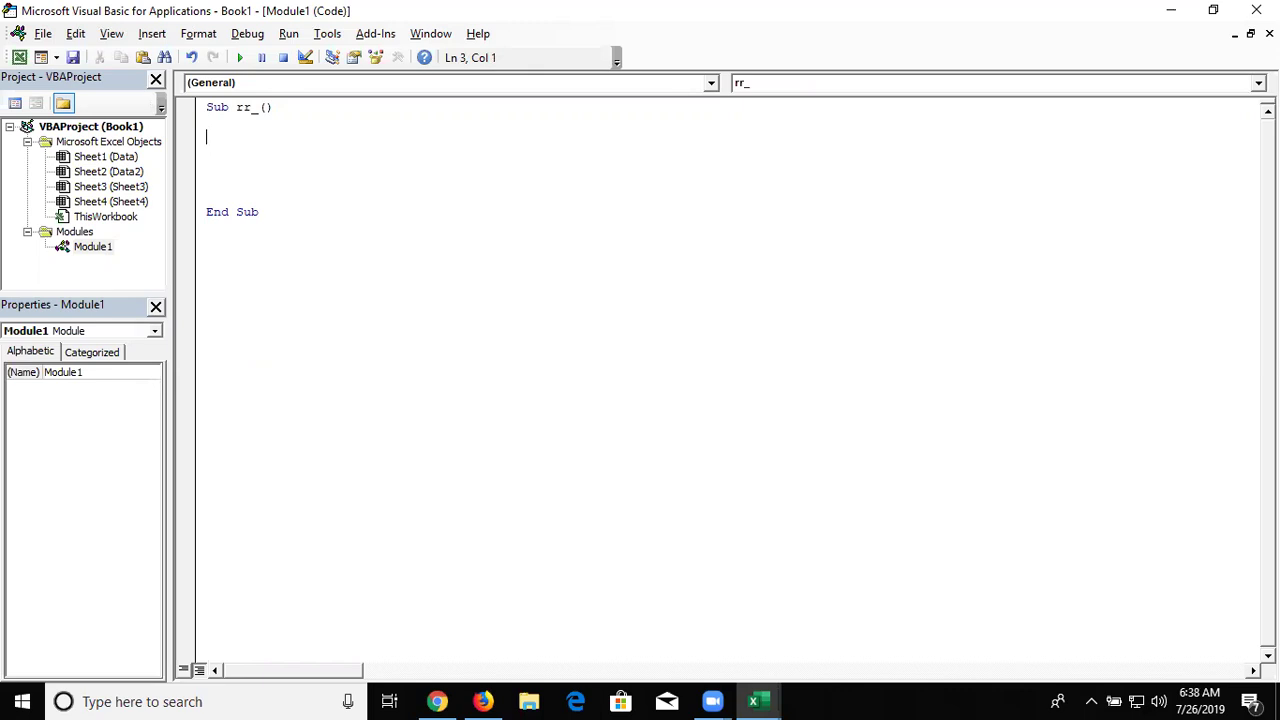
{"action": "type", "text": "20+30"}
{"action": "left_click", "coordinate": [227, 137]}
{"action": "left_click", "coordinate": [200, 135]}
{"action": "key", "text": "F5"}
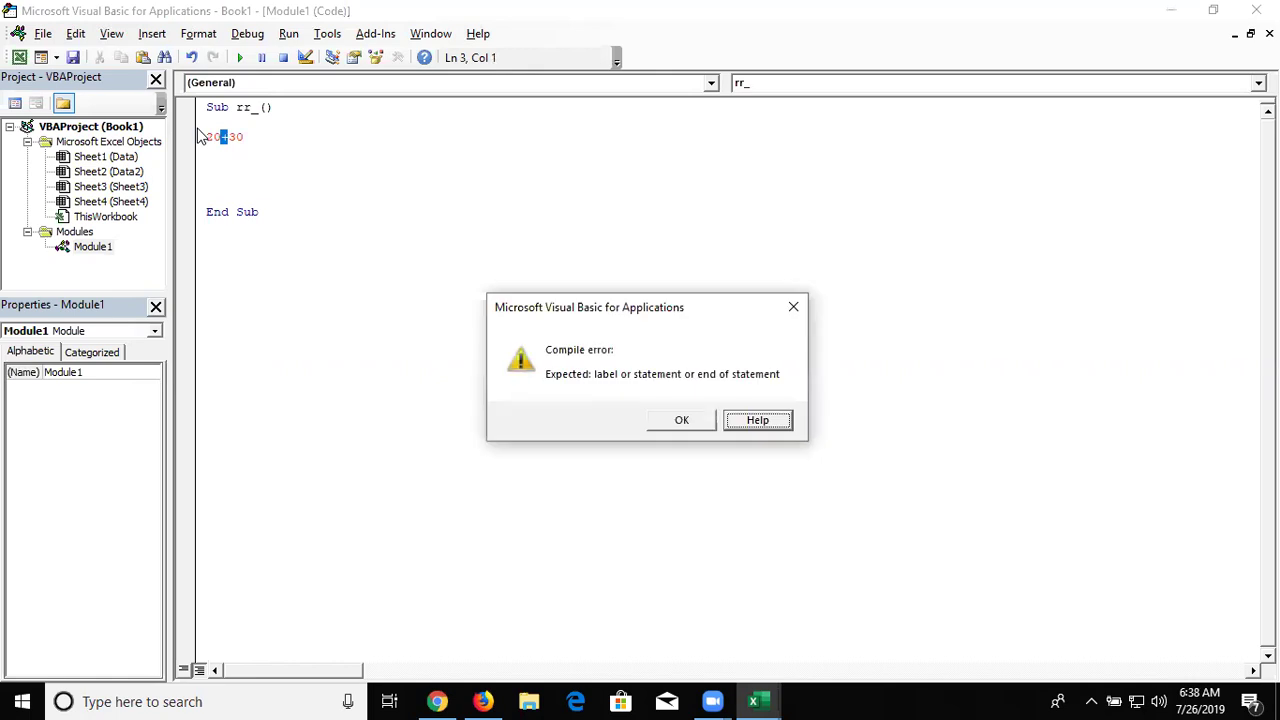
{"action": "key", "text": "Escape"}
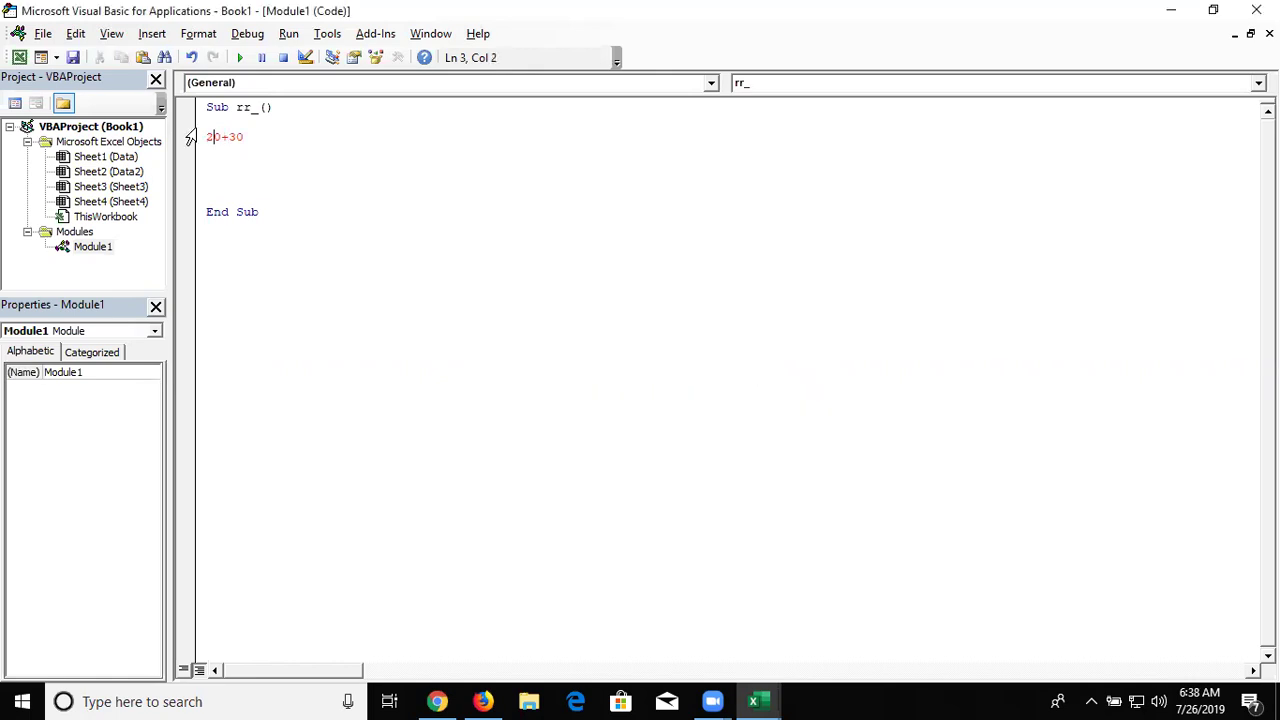
- Rewrite the line as Range("A1").Value = 20 + 30
{"action": "type", "text": "range(\"A1\").v"}
{"action": "key", "text": "Down"}
{"action": "key", "text": "BackSpace"}
{"action": "key", "text": "BackSpace"}
{"action": "key", "text": "BackSpace"}
{"action": "key", "text": "BackSpace"}
{"action": "key", "text": "BackSpace"}
{"action": "key", "text": "BackSpace"}
{"action": "key", "text": "BackSpace"}
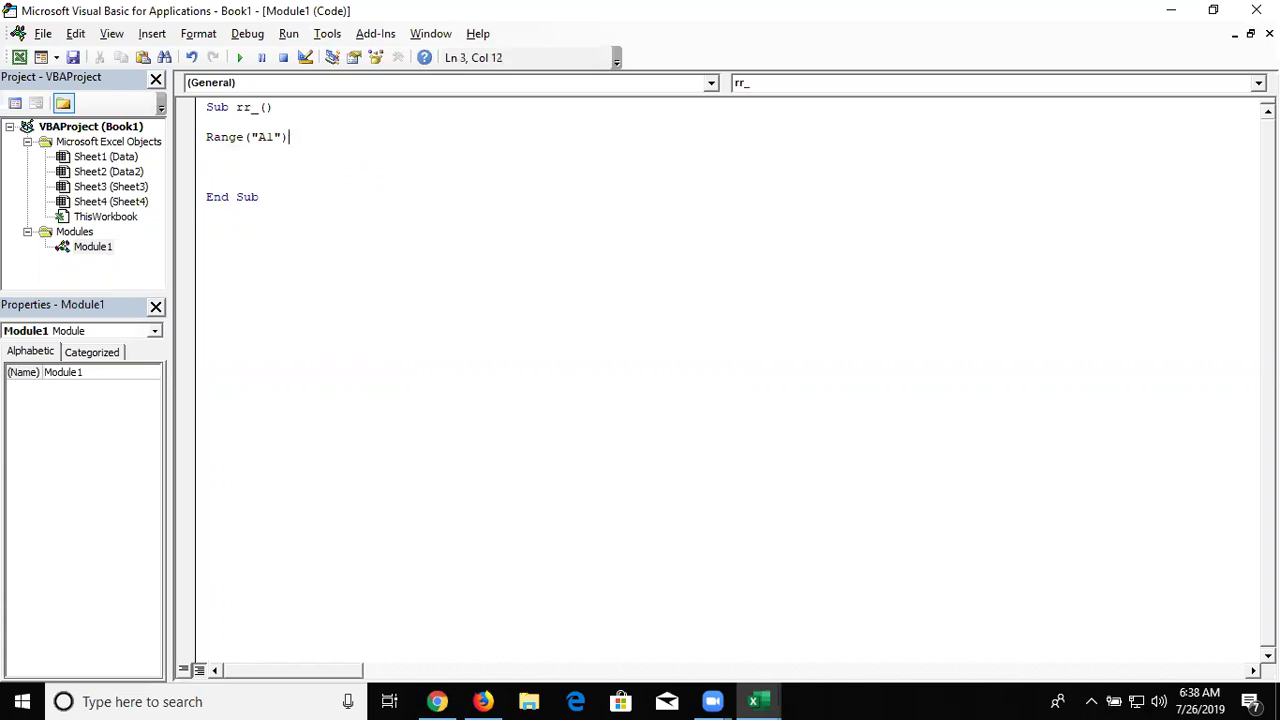
{"action": "type", "text": ".value"}
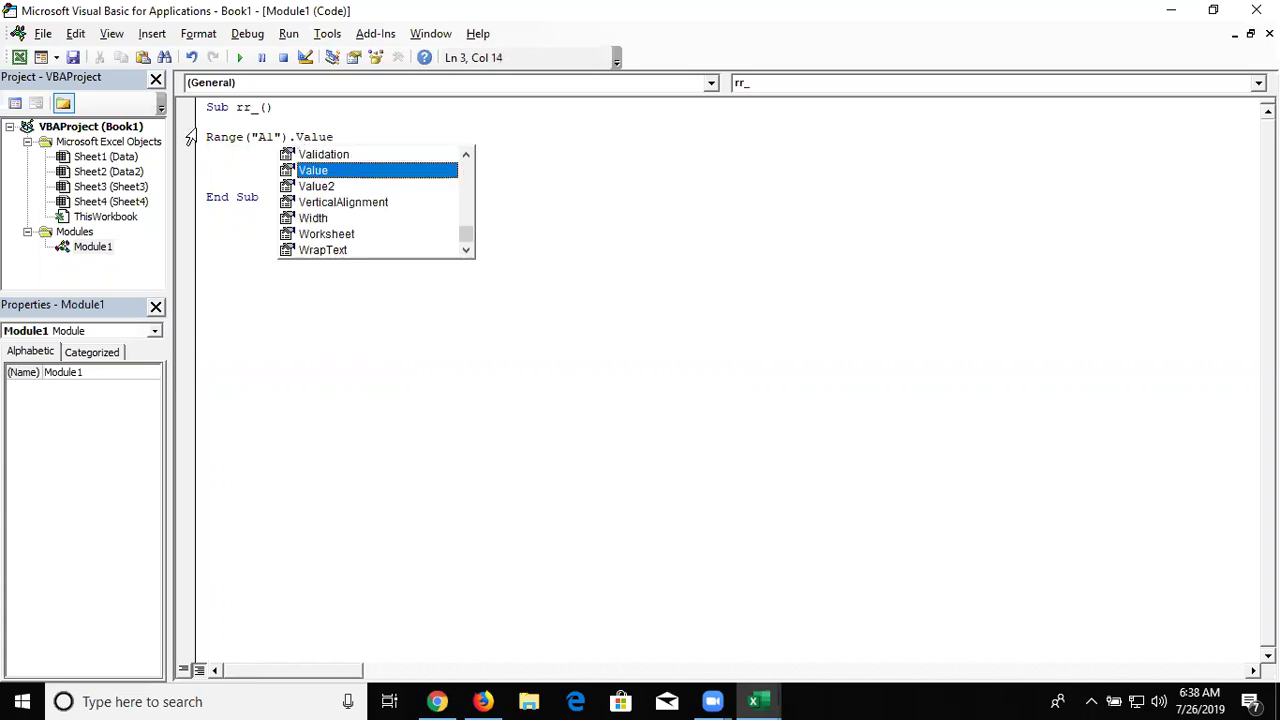
{"action": "key", "text": "Tab"}
{"action": "type", "text": "=20+30"}
{"action": "key", "text": "Return"}
{"action": "key", "text": "Up"}
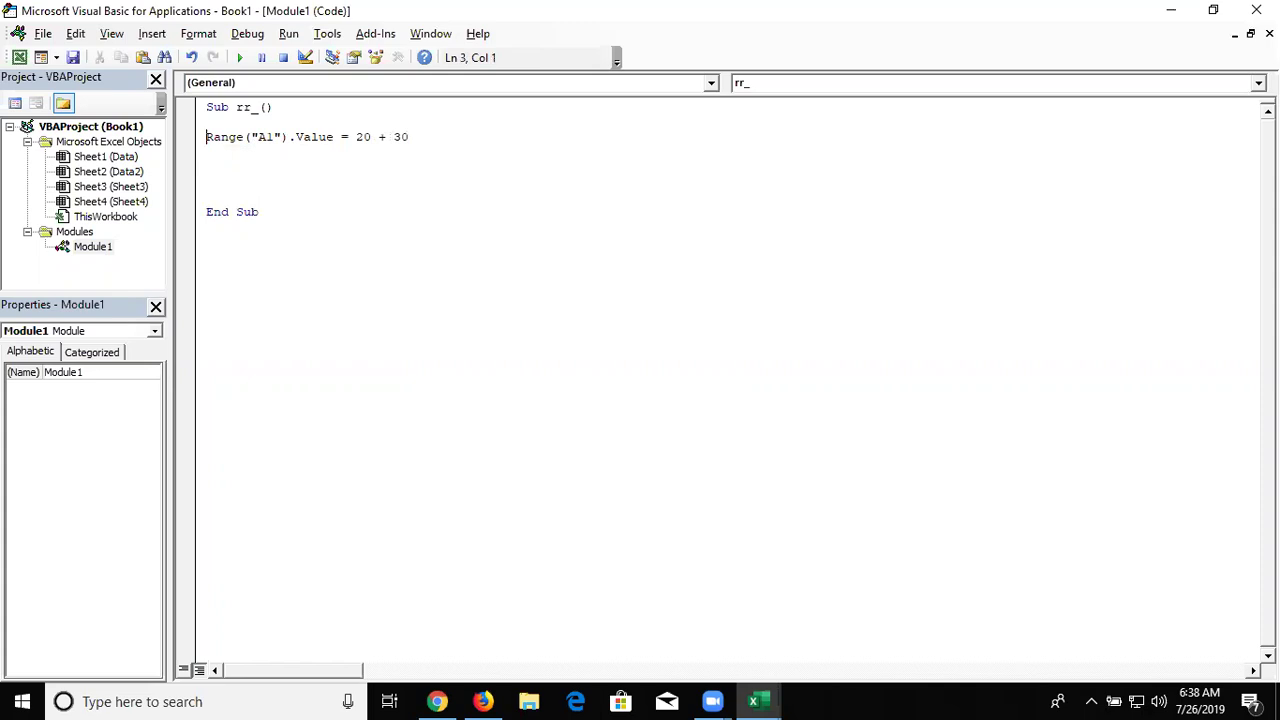
{"action": "key", "text": "shift+Right"}
{"action": "key", "text": "shift+Right"}
{"action": "key", "text": "shift+Right"}
{"action": "key", "text": "shift+Right"}
{"action": "key", "text": "shift+Right"}
{"action": "key", "text": "shift+Right"}
{"action": "key", "text": "shift+Right"}
{"action": "key", "text": "shift+Right"}
{"action": "key", "text": "shift+Right"}
{"action": "key", "text": "shift+Right"}
{"action": "key", "text": "shift+Right"}
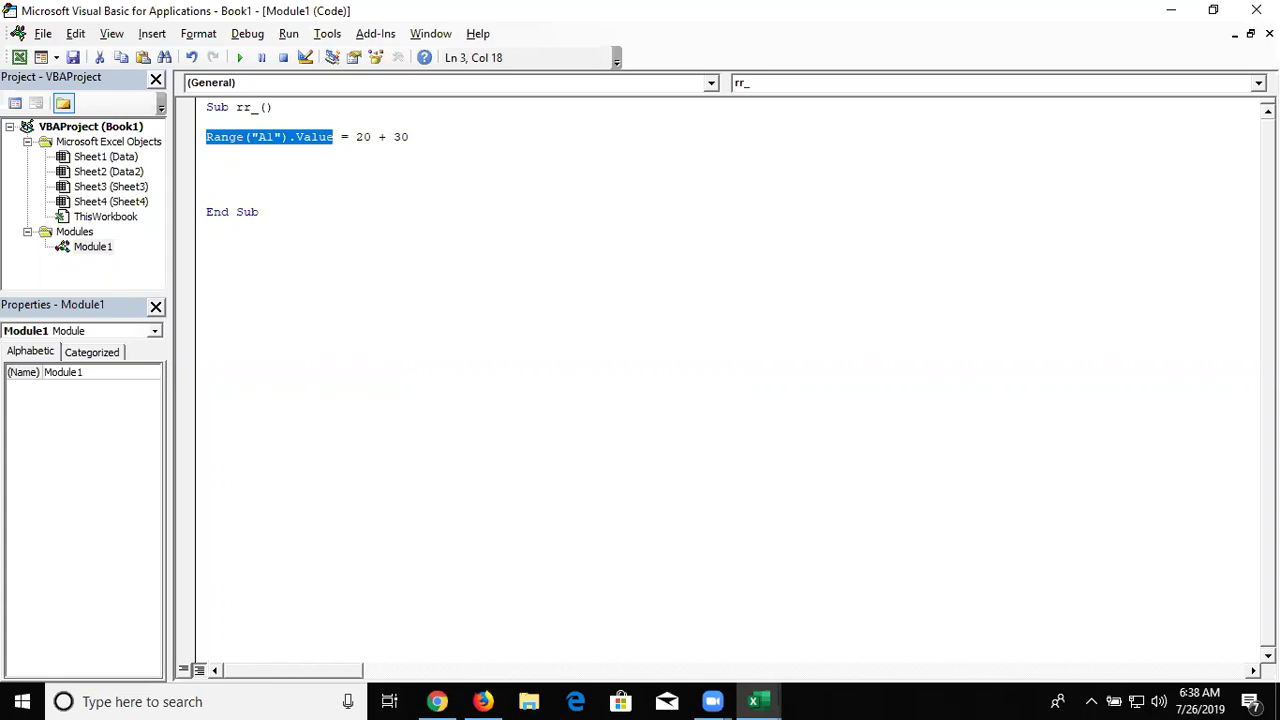
- Replace Range("A1").Value with d so the line reads d = 20 + 30
{"action": "type", "text": "d"}
{"action": "key", "text": "Down"}
{"action": "key", "text": "Up"}
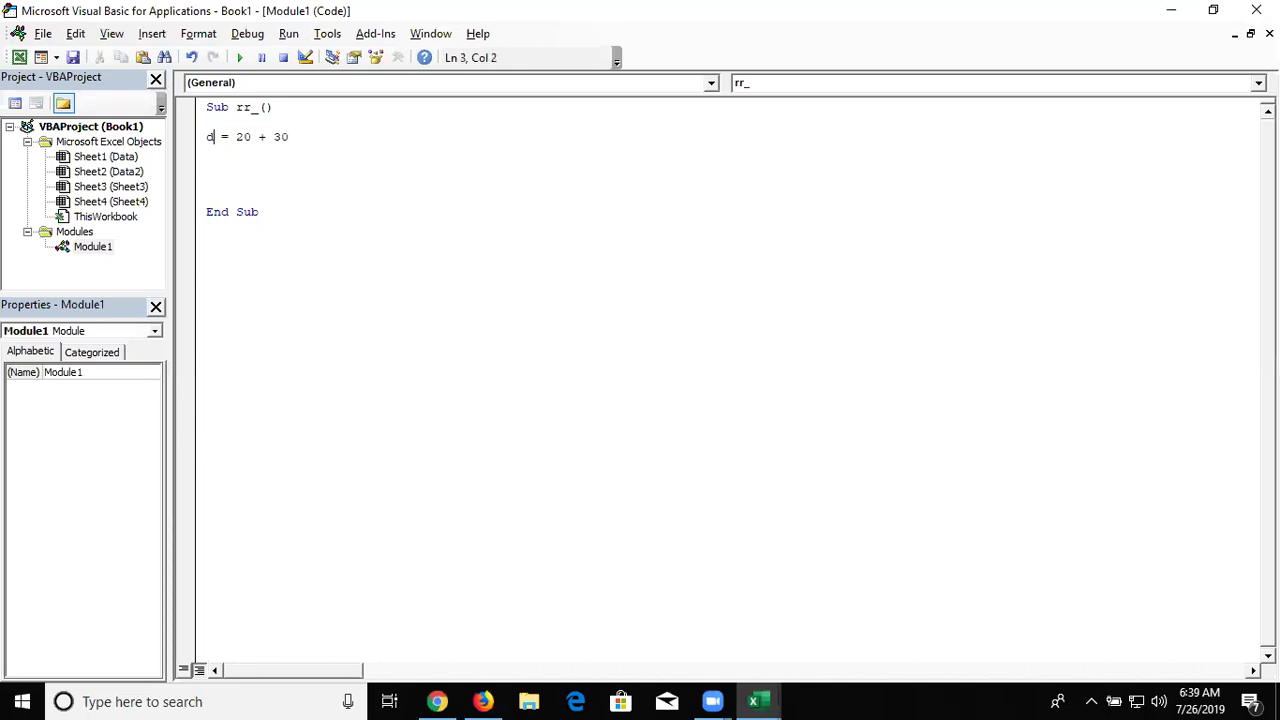
{"action": "key", "text": "shift+Left"}
{"action": "key", "text": "Up"}
{"action": "key", "text": "Up"}
{"action": "key", "text": "Down"}
- Replace the d = 20 + 30 line with Dim b As Byte and b = 0 - 255
{"action": "key", "text": "shift+Down"}
{"action": "key", "text": "Delete"}
{"action": "key", "text": "Up"}
{"action": "type", "text": "dim b as b"}
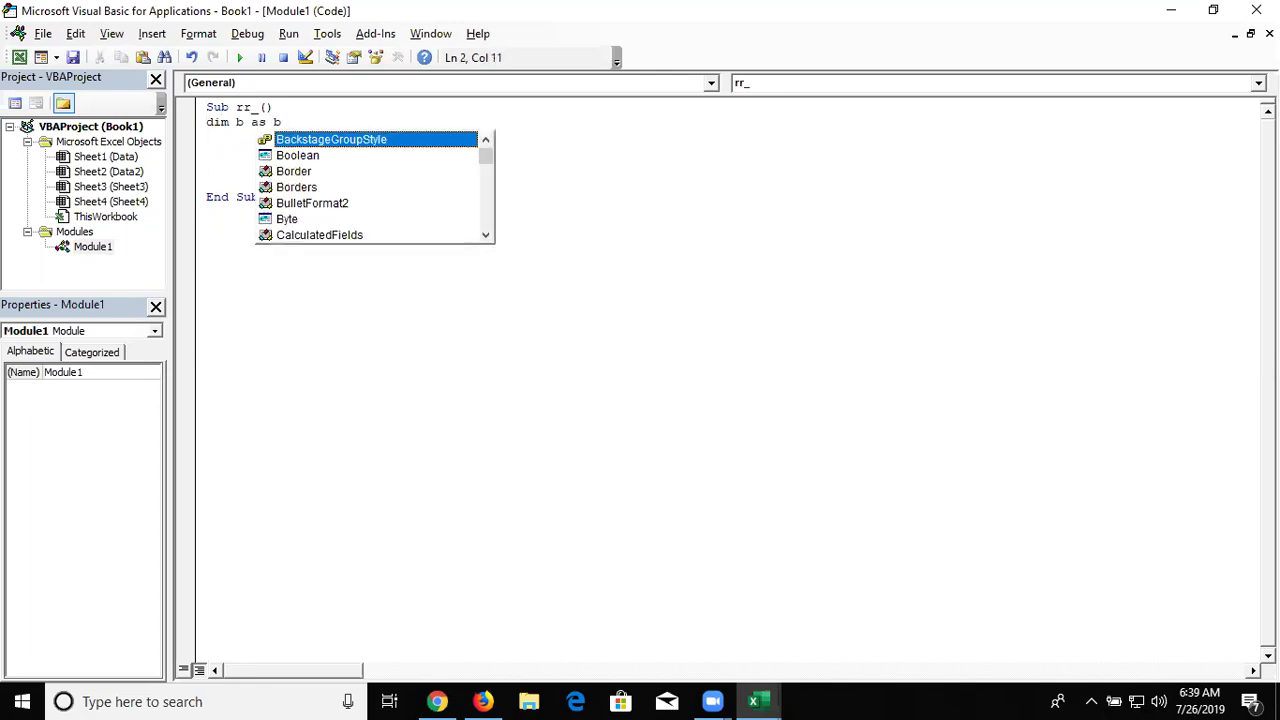
{"action": "type", "text": "y"}
{"action": "key", "text": "Return"}
{"action": "key", "text": "Return"}
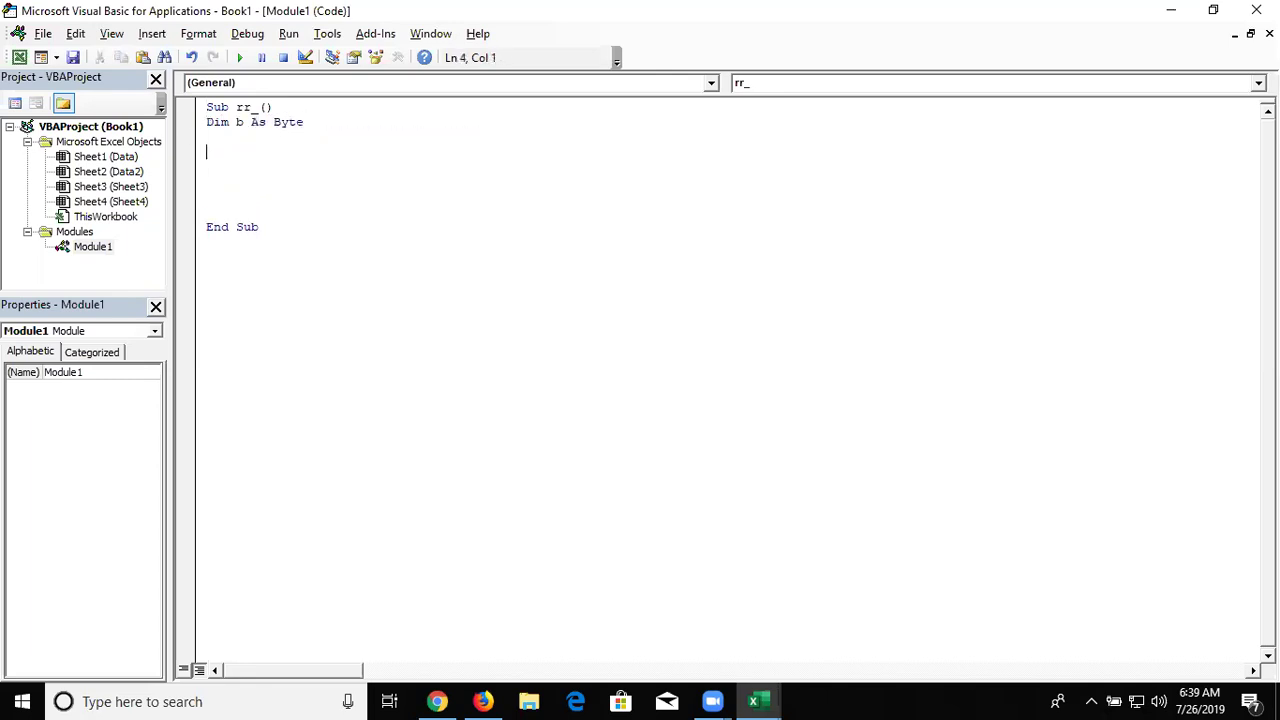
{"action": "key", "text": "Up"}
{"action": "key", "text": "Up"}
{"action": "key", "text": "Right"}
{"action": "key", "text": "Right"}
{"action": "key", "text": "Right"}
{"action": "key", "text": "Right"}
{"action": "key", "text": "Right"}
{"action": "key", "text": "Right"}
{"action": "key", "text": "Right"}
{"action": "key", "text": "Right"}
{"action": "key", "text": "Right"}
{"action": "key", "text": "Down"}
{"action": "type", "text": "b = 0 - 255"}
{"action": "key", "text": "Return"}
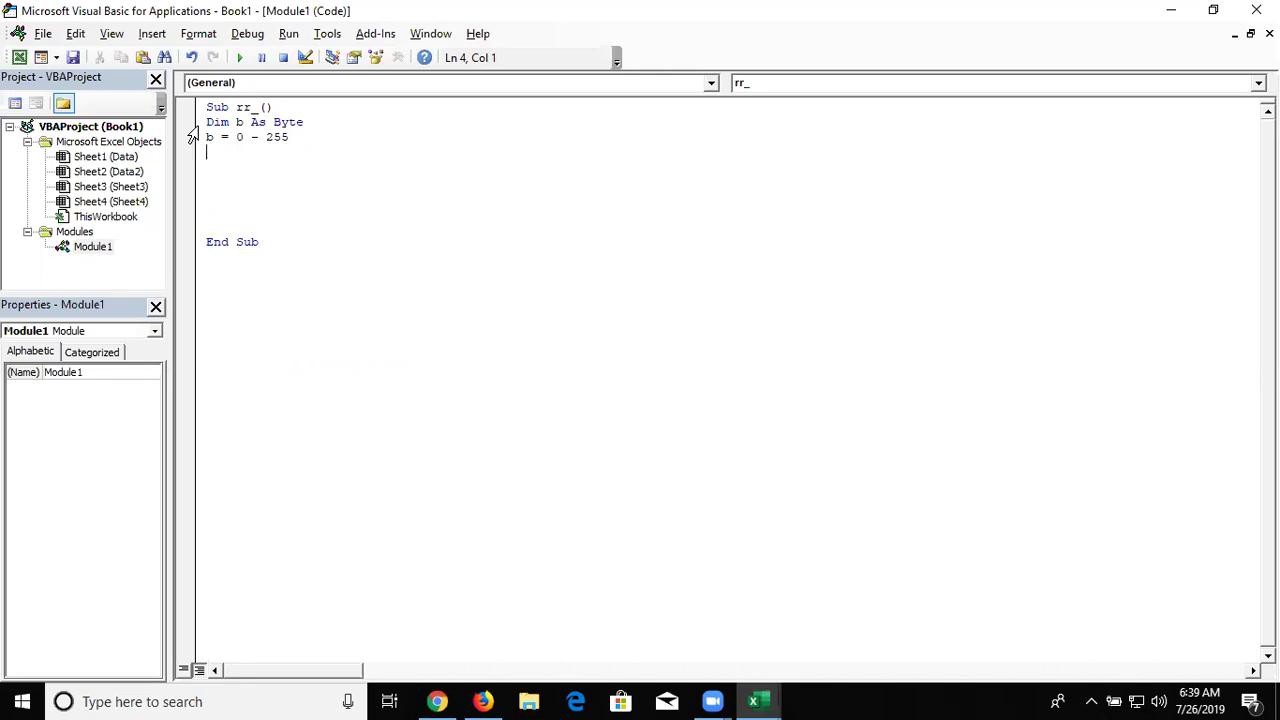
- Declare bl As Boolean below the Byte lines
{"action": "type", "text": "dim "}
{"action": "type", "text": "bl as bl"}
{"action": "key", "text": "Down"}
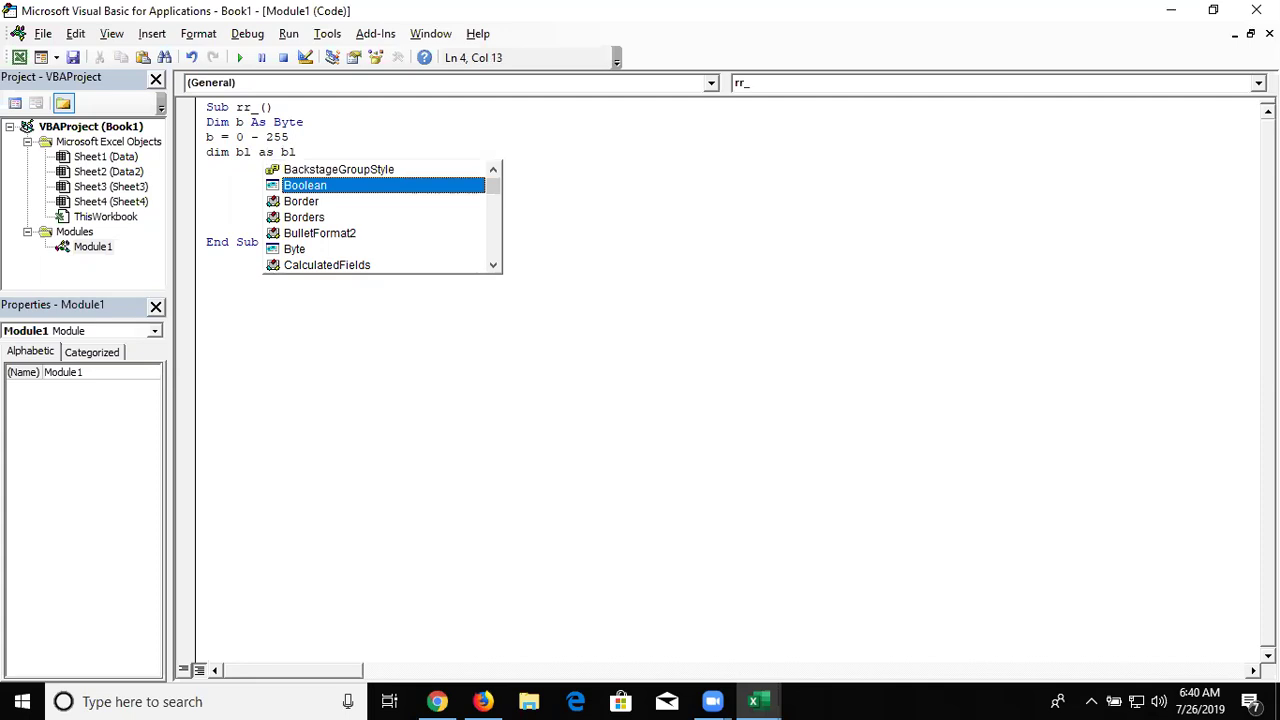
{"action": "key", "text": "Return"}
{"action": "left_click", "coordinate": [207, 137]}
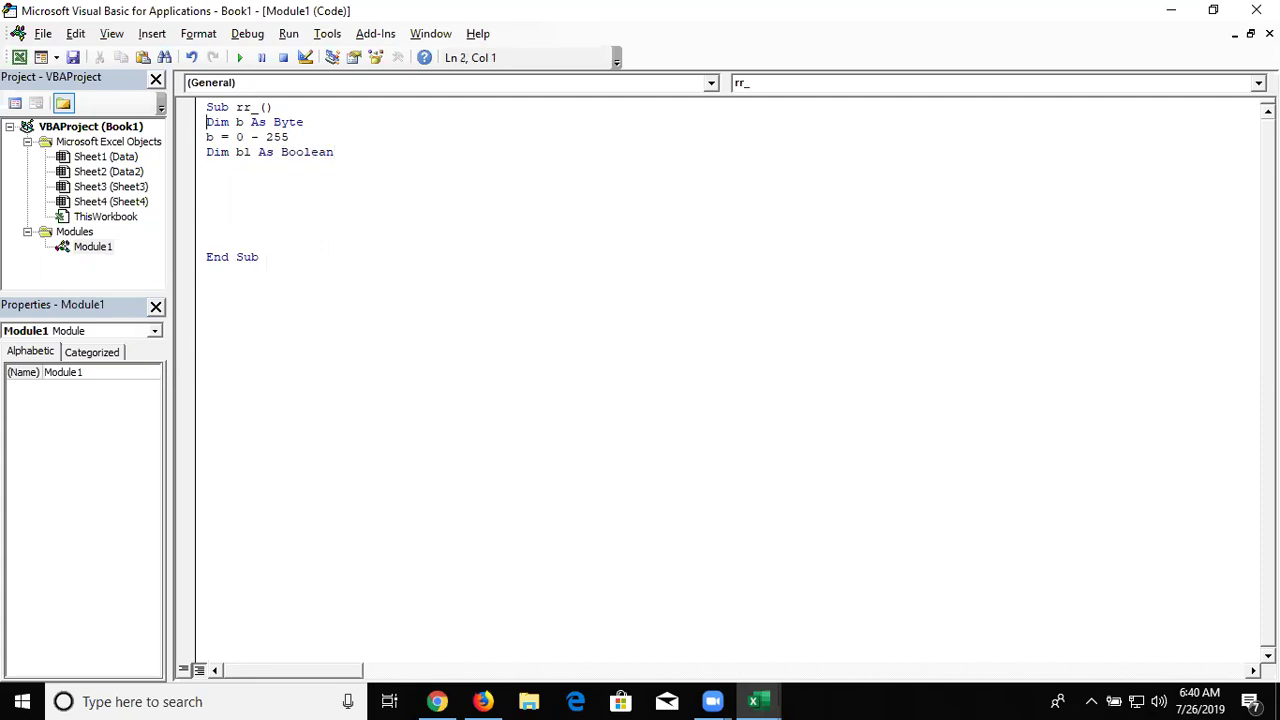
{"action": "key", "text": "shift+Down"}
{"action": "key", "text": "shift+Down"}
{"action": "key", "text": "shift+Down"}
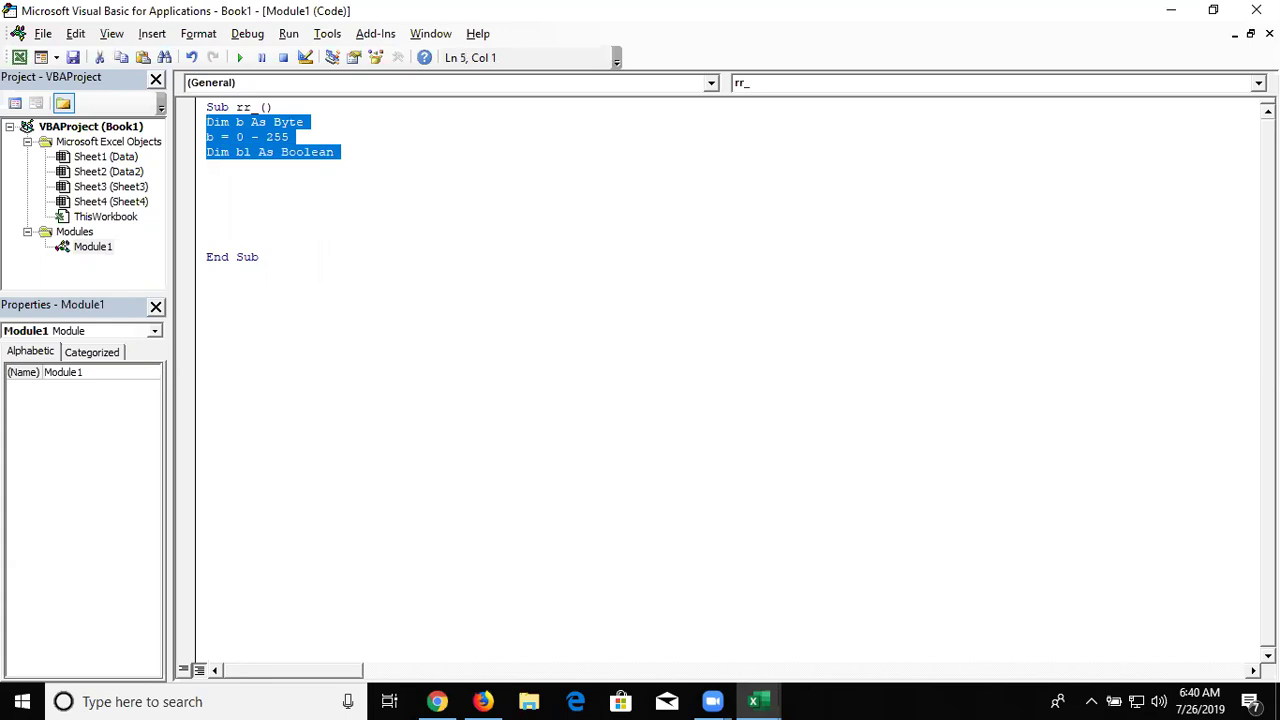
{"action": "key", "text": "Up"}
{"action": "key", "text": "Down"}
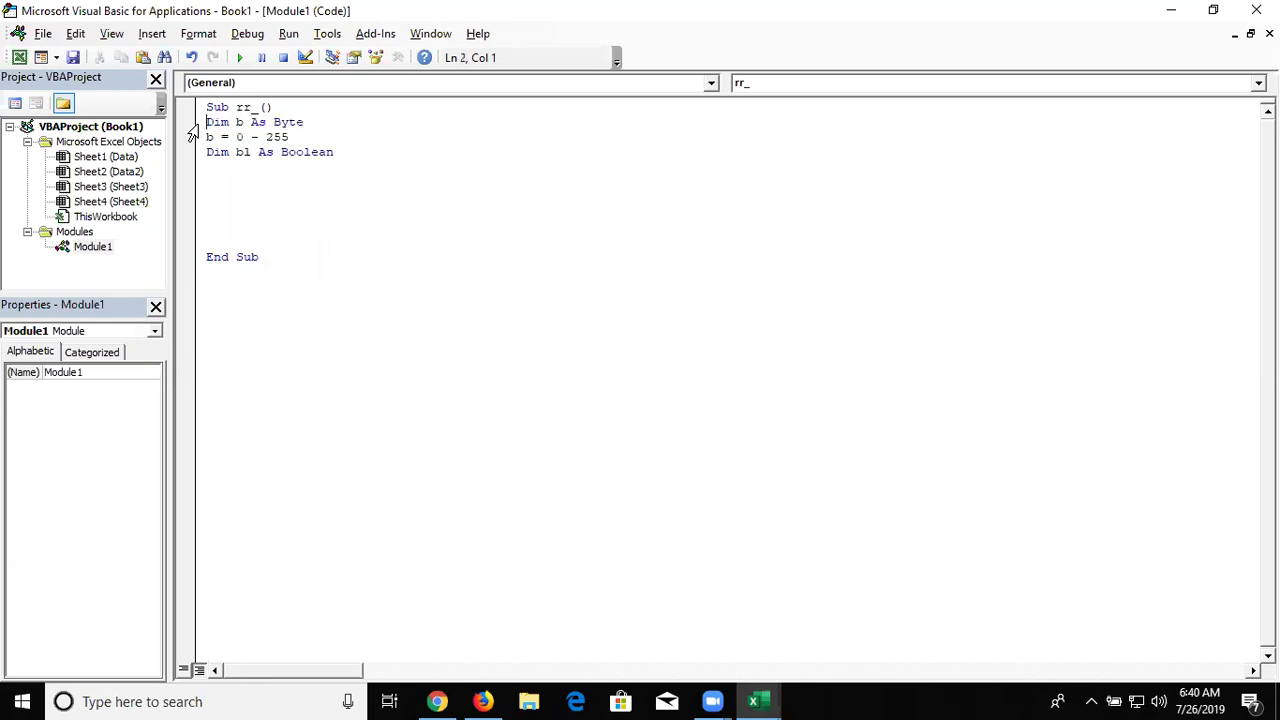
{"action": "key", "text": "shift+Down"}
{"action": "key", "text": "Right"}
{"action": "key", "text": "shift+Down"}
{"action": "key", "text": "Right"}
- Try a b = 300 line, then delete it, keeping b = 0 - 255
{"action": "type", "text": "b=300"}
{"action": "key", "text": "Down"}
{"action": "key", "text": "Down"}
{"action": "left_click", "coordinate": [206, 182]}
{"action": "key", "text": "shift+Down"}
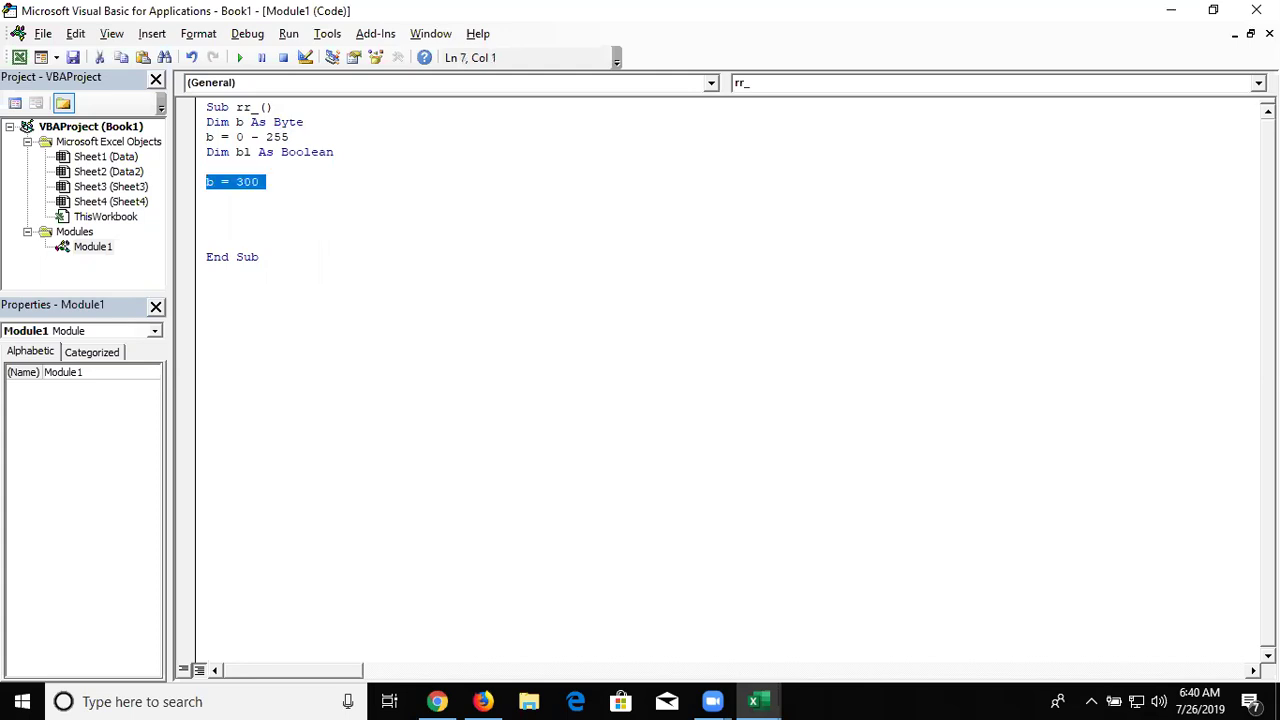
{"action": "key", "text": "Delete"}
{"action": "key", "text": "Up"}
{"action": "key", "text": "Up"}
{"action": "key", "text": "Up"}
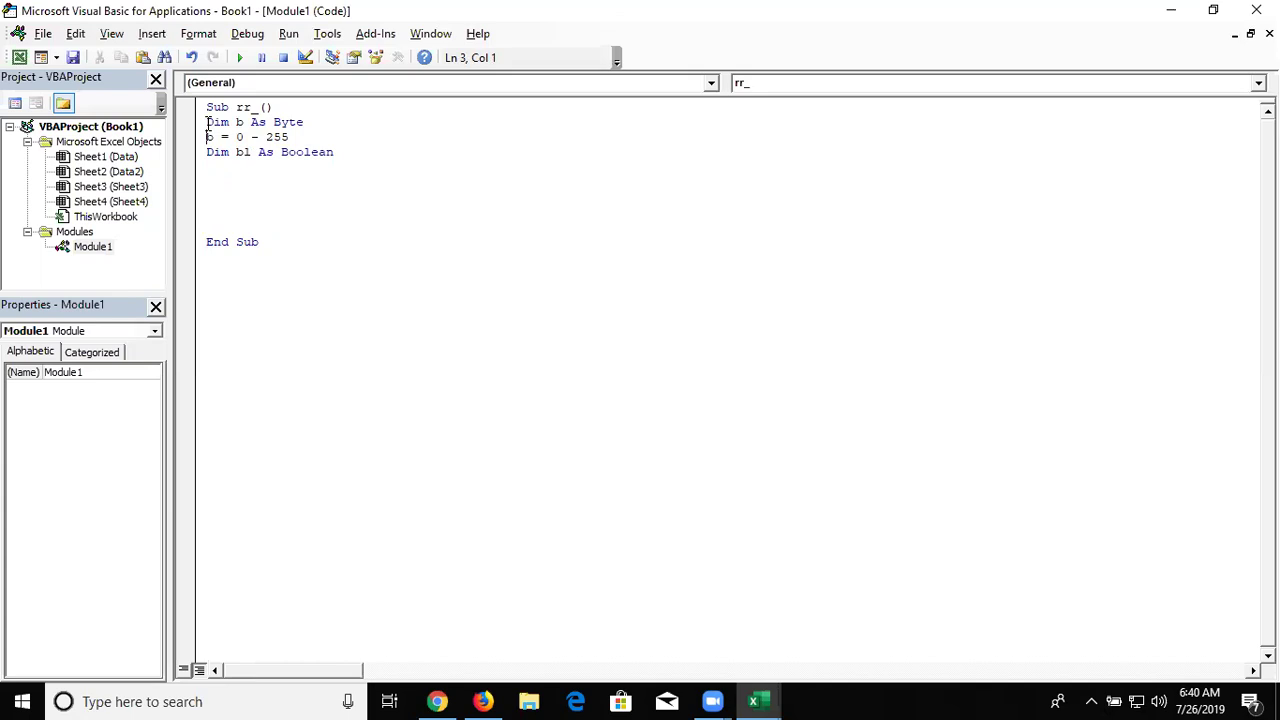
{"action": "key", "text": "shift+End"}
{"action": "key", "text": "Home"}
{"action": "key", "text": "shift+End"}
{"action": "key", "text": "Home"}
{"action": "key", "text": "shift+Down"}
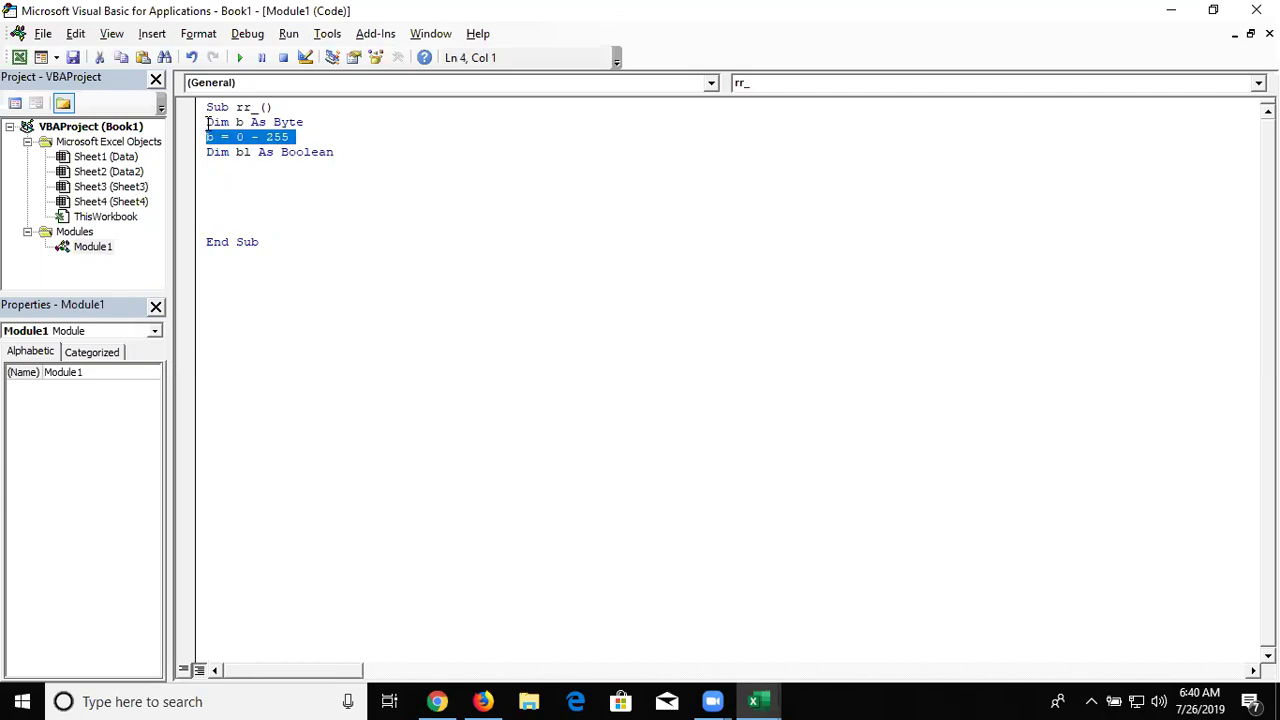
{"action": "left_click", "coordinate": [207, 122]}
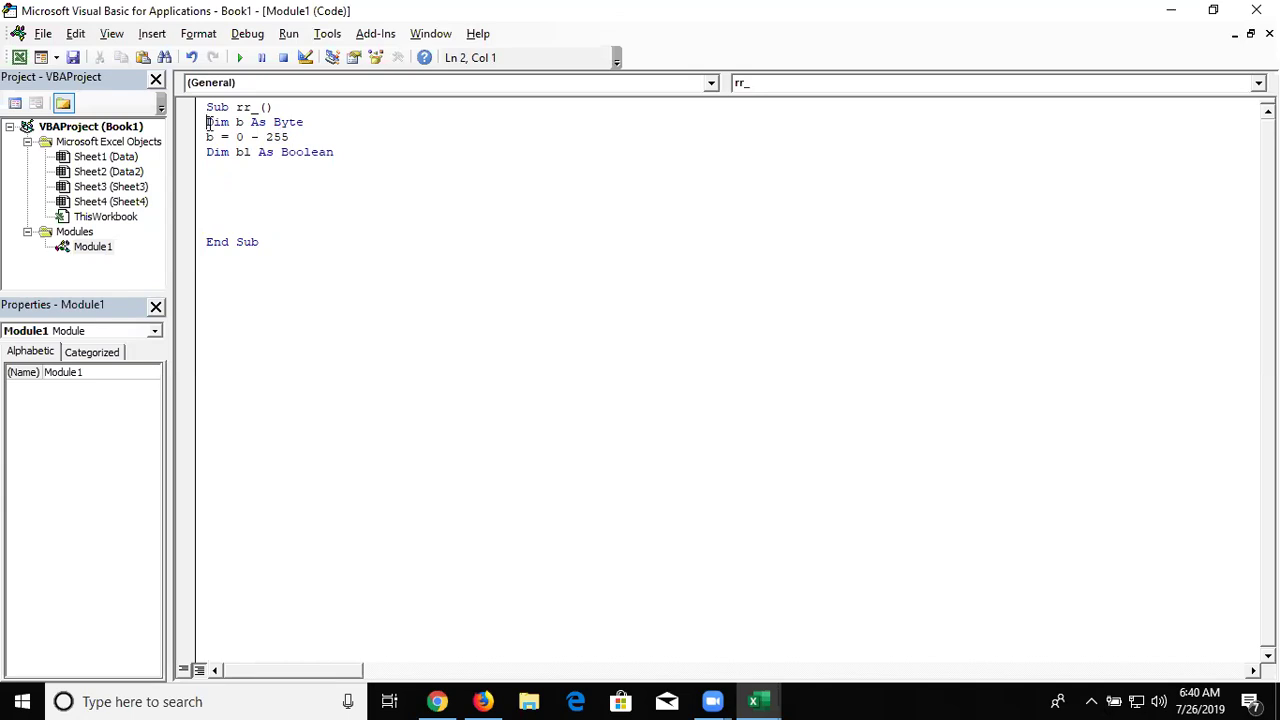
- Assign bl = True, choosing True from the IntelliSense suggestions
{"action": "key", "text": "Down"}
{"action": "key", "text": "Down"}
{"action": "key", "text": "Down"}
{"action": "type", "text": "bl="}
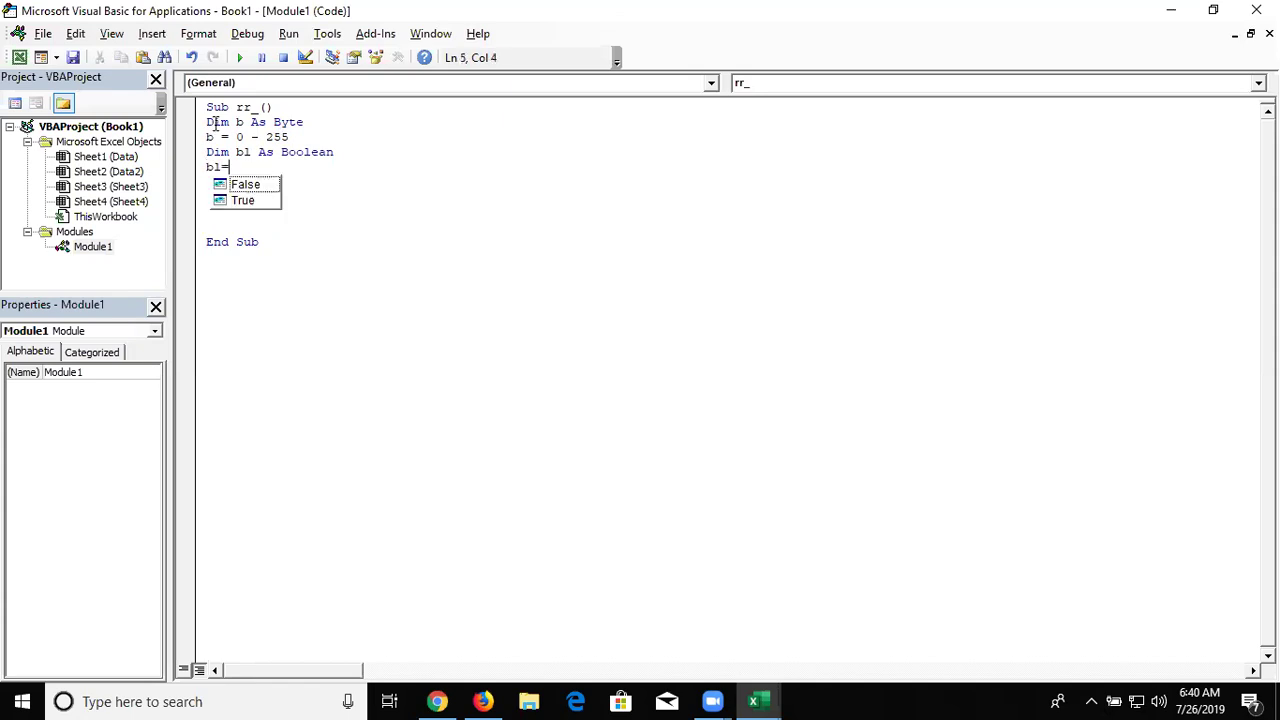
{"action": "key", "text": "Down"}
{"action": "key", "text": "Down"}
{"action": "key", "text": "Up"}
{"action": "key", "text": "Down"}
{"action": "key", "text": "Up"}
{"action": "key", "text": "Down"}
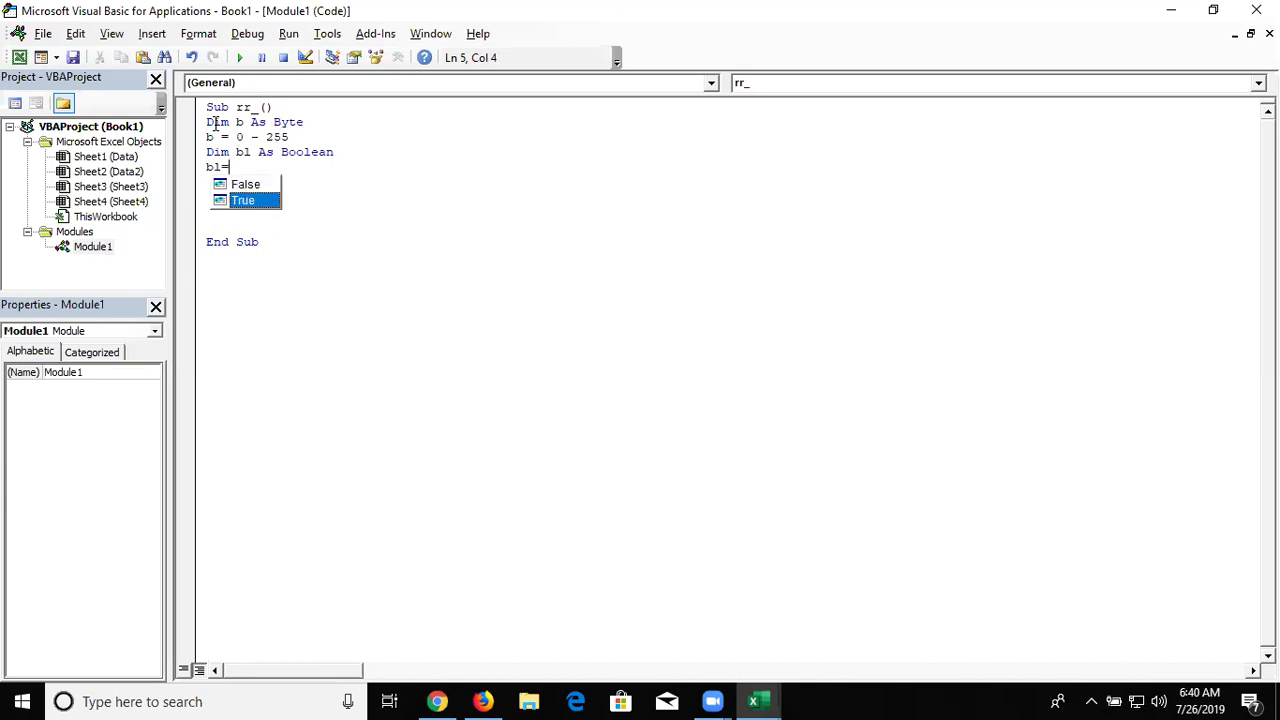
{"action": "key", "text": "Tab"}
{"action": "key", "text": "Return"}
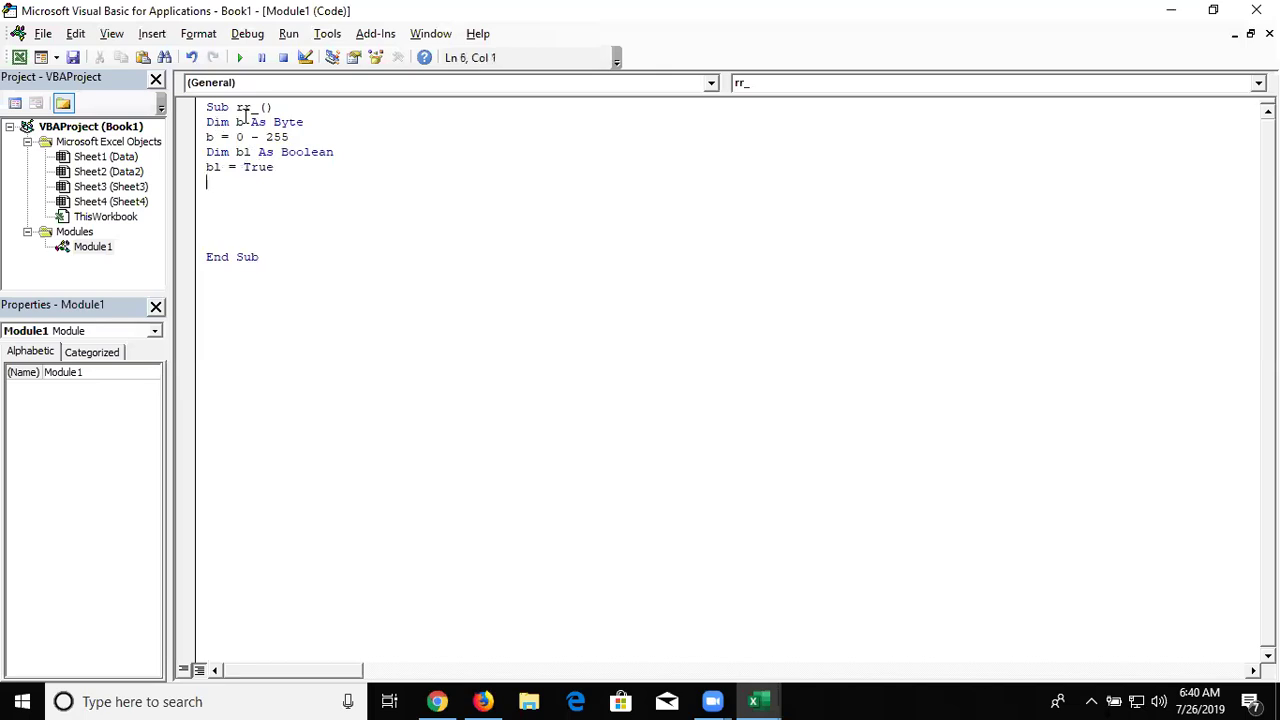
- Add Dim i As Integer and the line i = -32000 + 320000, fixing the mistyped 'to'
{"action": "type", "text": "dim i as in"}
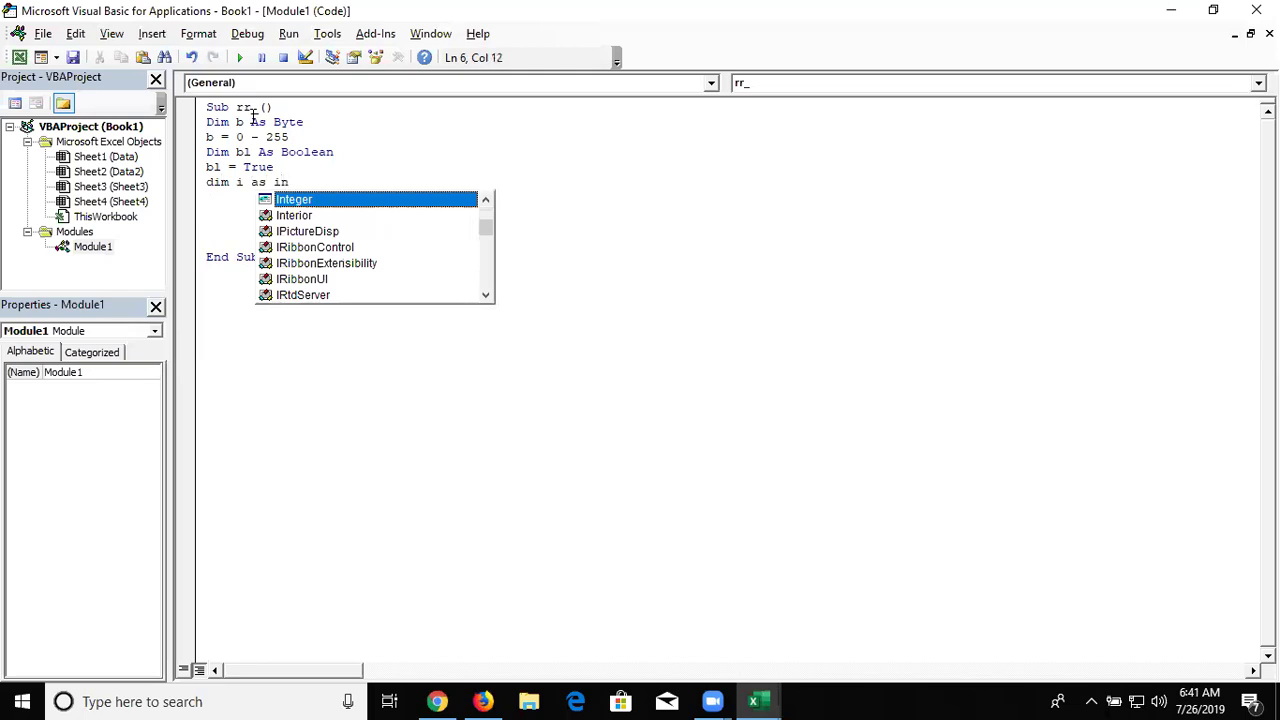
{"action": "key", "text": "Tab"}
{"action": "key", "text": "Return"}
{"action": "type", "text": "i=-32000 to"}
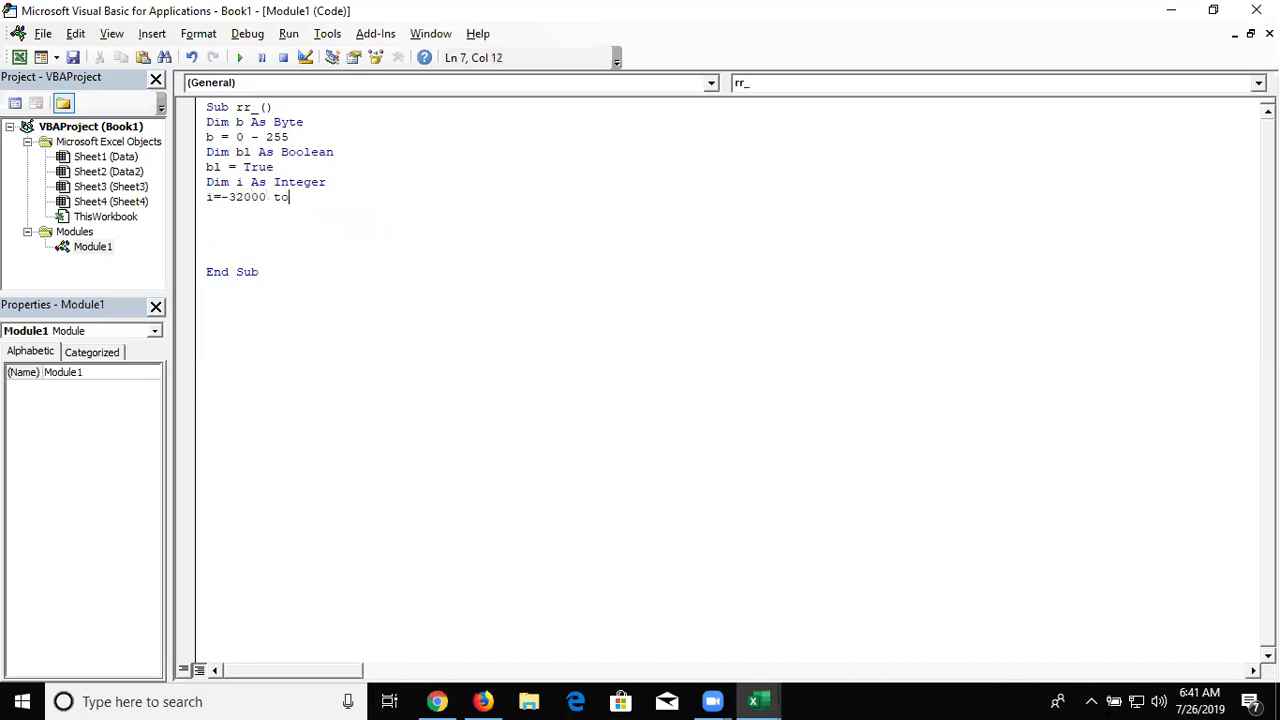
{"action": "key", "text": "BackSpace"}
{"action": "key", "text": "BackSpace"}
{"action": "key", "text": "BackSpace"}
{"action": "type", "text": "+ 32000"}
{"action": "type", "text": "0"}
{"action": "key", "text": "Return"}
{"action": "key", "text": "Up"}
{"action": "key", "text": "Up"}
{"action": "key", "text": "shift+Down"}
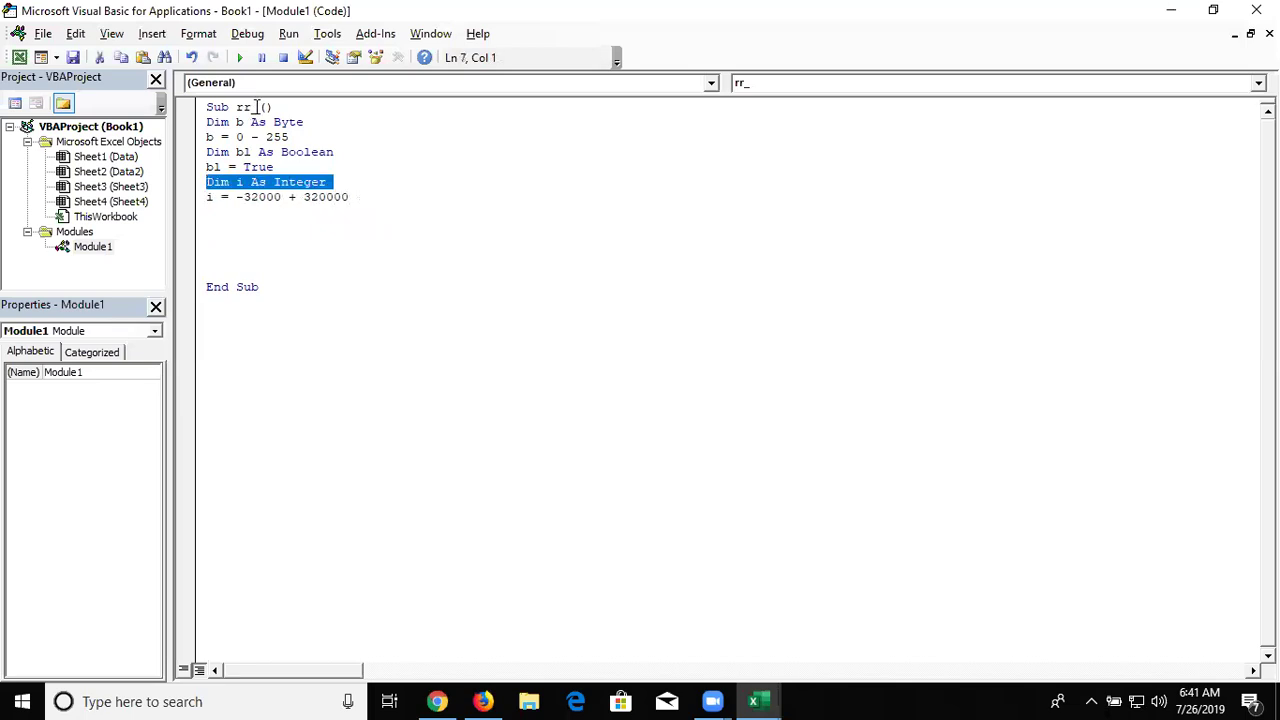
{"action": "key", "text": "shift+Down"}
{"action": "key", "text": "Right"}
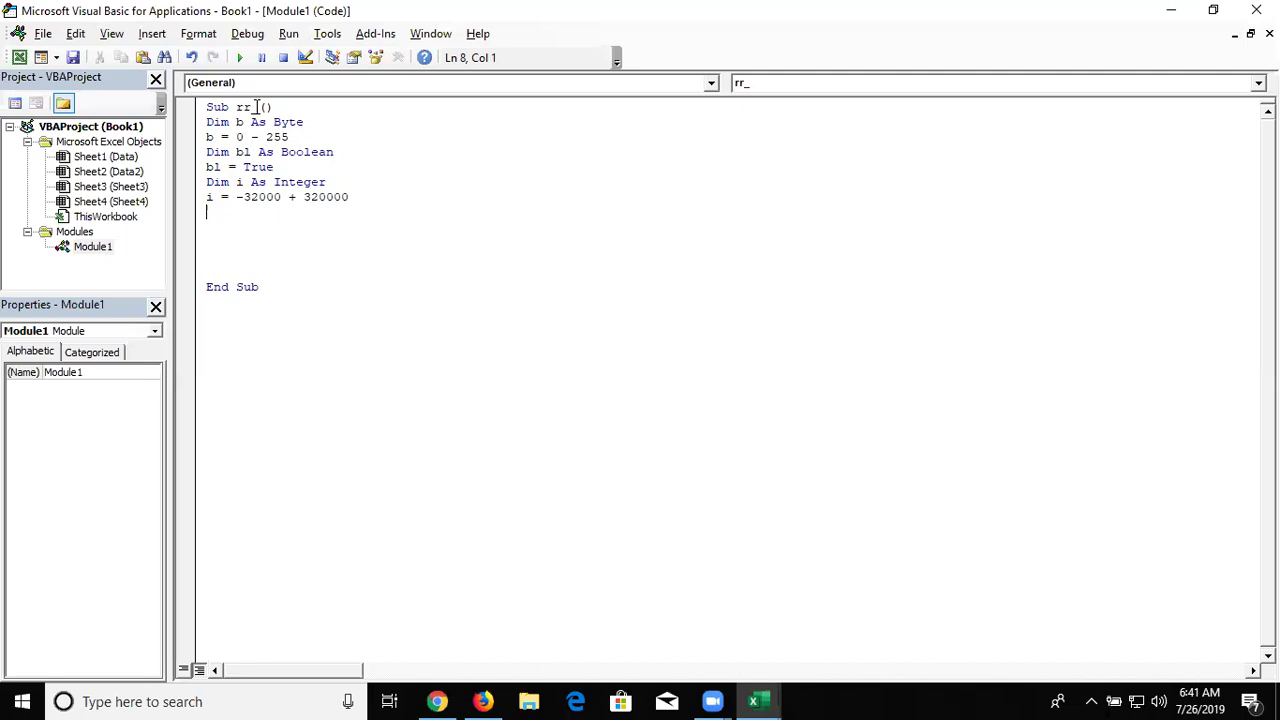
{"action": "type", "text": "dim l as long"}
{"action": "key", "text": "Tab"}
{"action": "key", "text": "Return"}
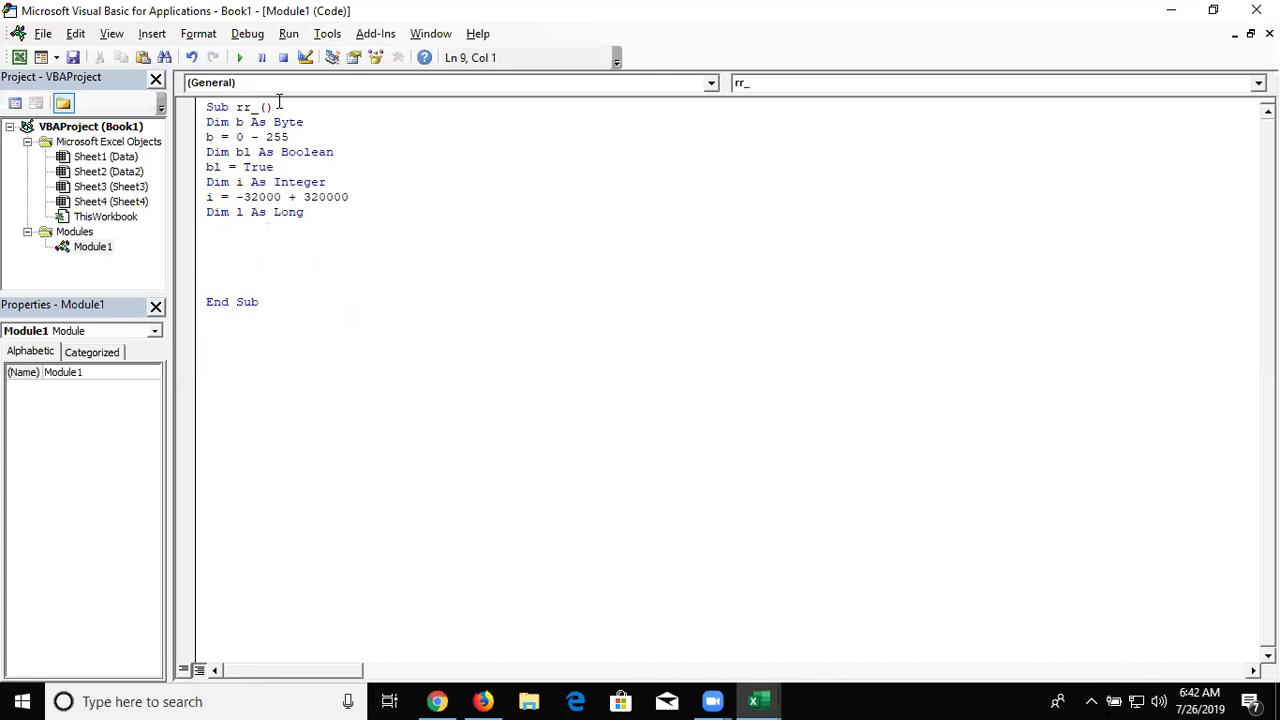
{"action": "type", "text": "l = "}
{"action": "type", "text": "2323235652#"}
{"action": "type", "text": " - 23565236565"}
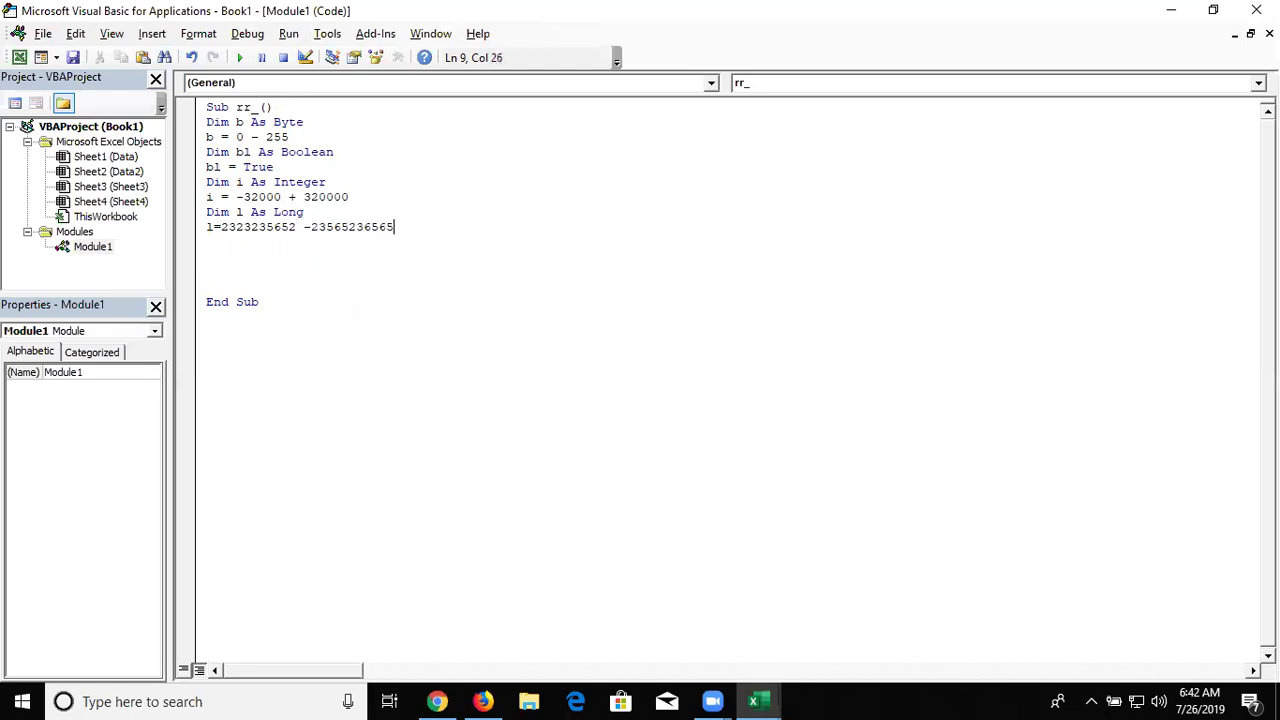
{"action": "key", "text": "Return"}
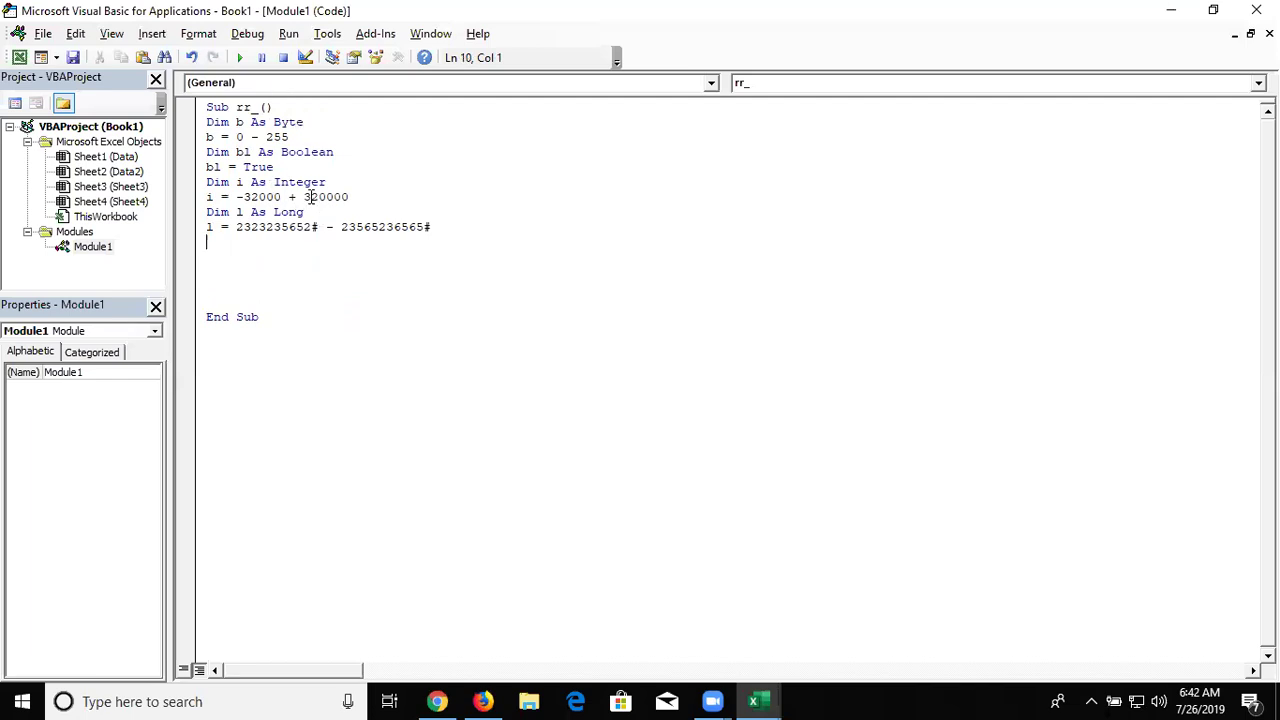
- Shorten the numbers to l = 232323565 - 23565236 so no # suffixes remain
{"action": "left_click", "coordinate": [321, 228]}
{"action": "key", "text": "BackSpace"}
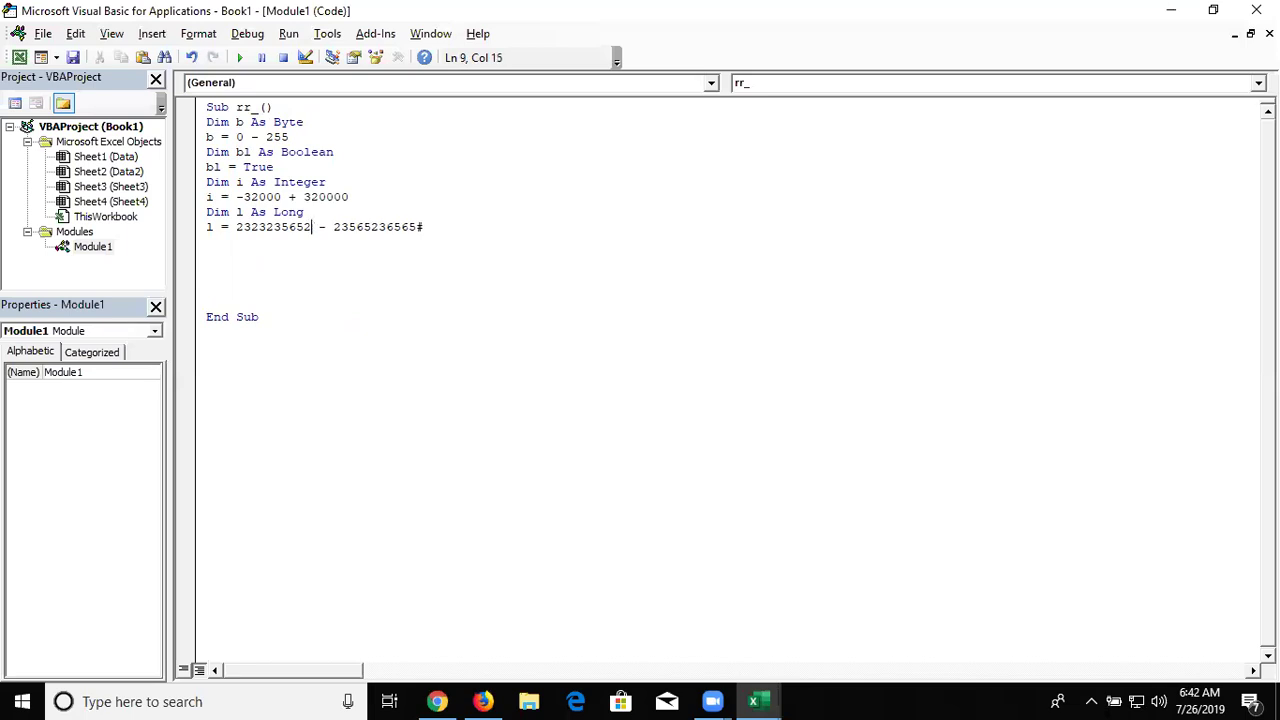
{"action": "key", "text": "Down"}
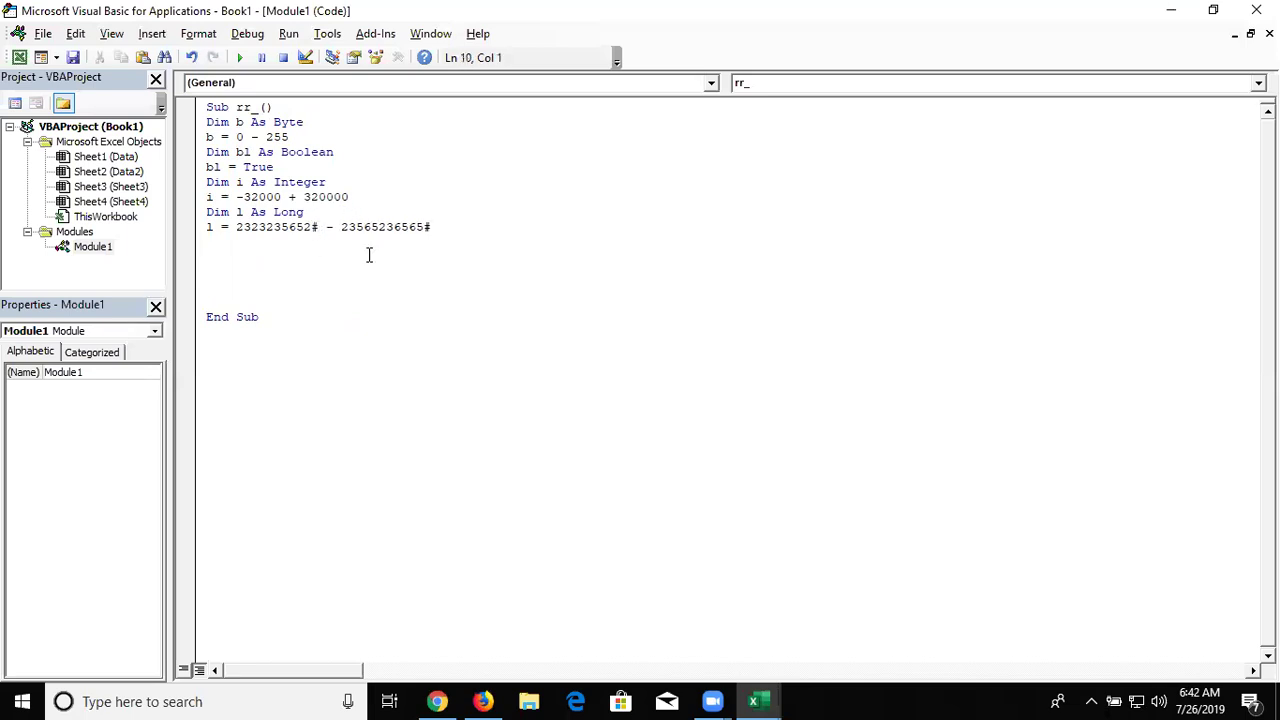
{"action": "double_click", "coordinate": [321, 228]}
{"action": "left_click", "coordinate": [321, 228]}
{"action": "key", "text": "BackSpace"}
{"action": "key", "text": "BackSpace"}
{"action": "left_click", "coordinate": [372, 358]}
{"action": "left_click", "coordinate": [433, 232]}
{"action": "double_click", "coordinate": [433, 232]}
{"action": "left_click", "coordinate": [433, 232]}
{"action": "key", "text": "BackSpace"}
{"action": "key", "text": "BackSpace"}
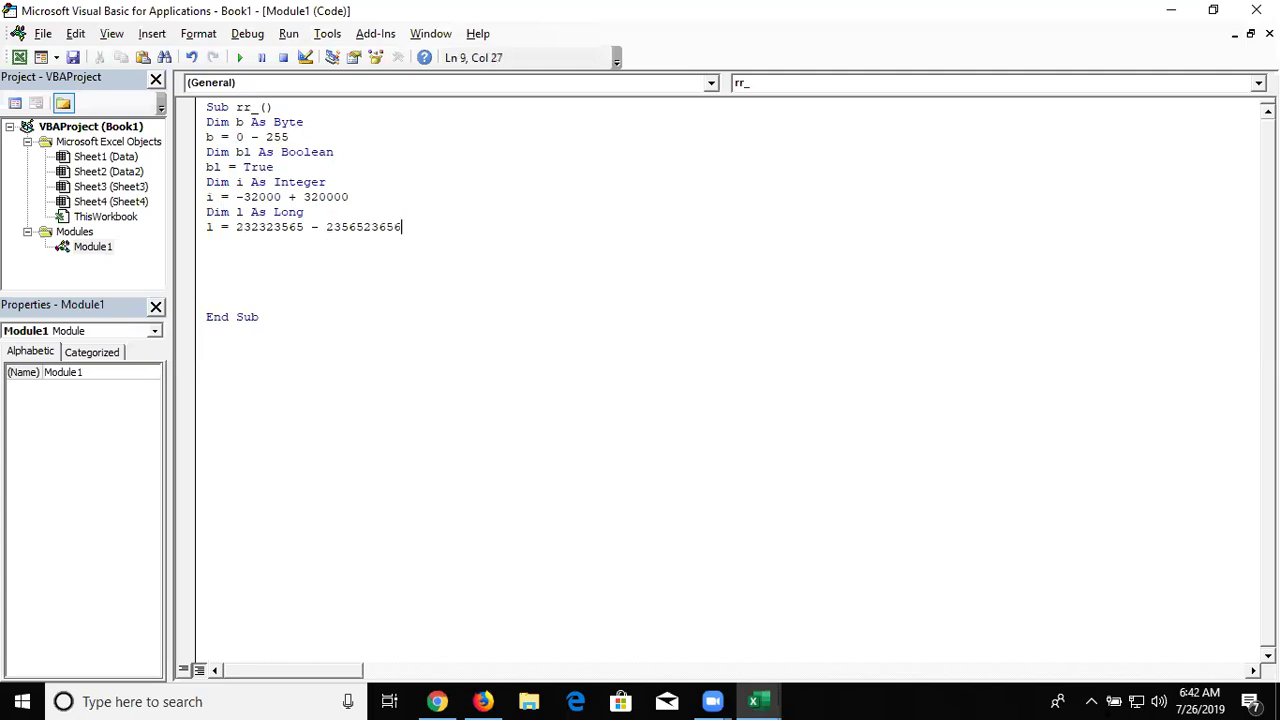
{"action": "left_click", "coordinate": [381, 302]}
{"action": "left_click", "coordinate": [420, 228]}
{"action": "key", "text": "BackSpace"}
{"action": "key", "text": "BackSpace"}
{"action": "key", "text": "BackSpace"}
{"action": "left_click", "coordinate": [393, 290]}
{"action": "left_click", "coordinate": [240, 258]}
- Declare s As Single and assign it a number, retyped as 113213154
{"action": "type", "text": "dim s as "}
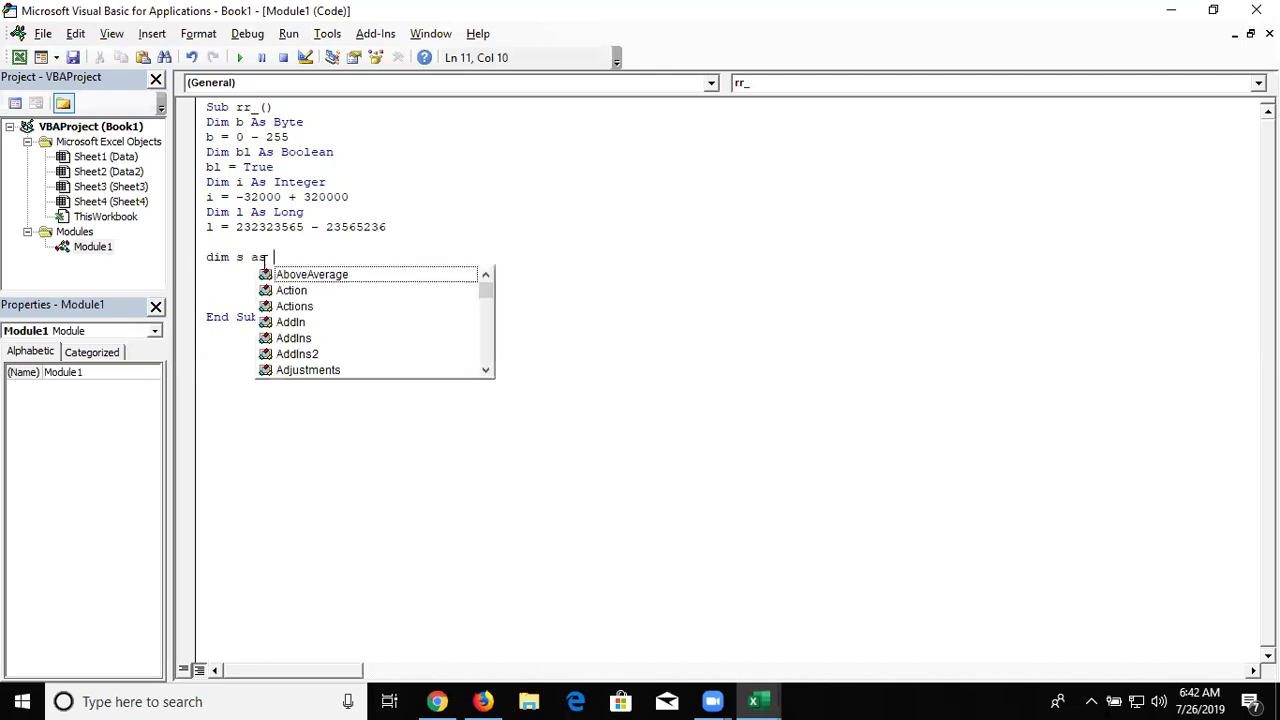
{"action": "type", "text": "sing"}
{"action": "key", "text": "Tab"}
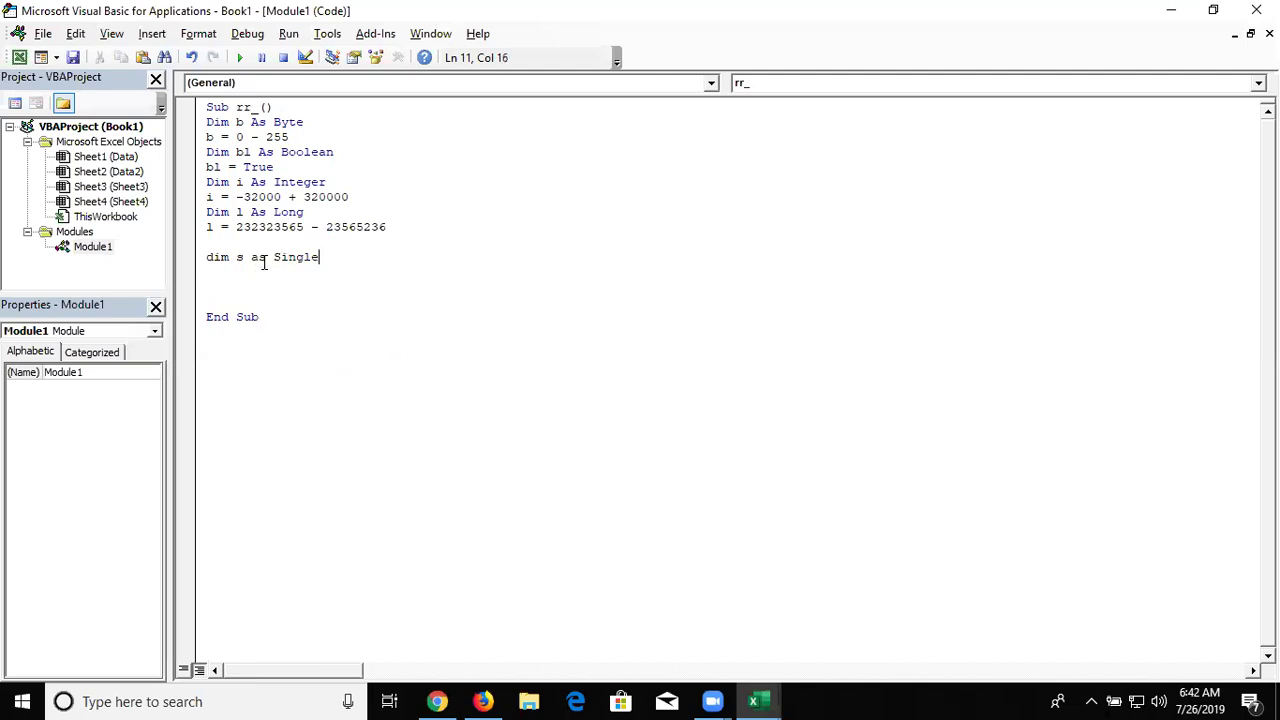
{"action": "key", "text": "Return"}
{"action": "type", "text": "s"}
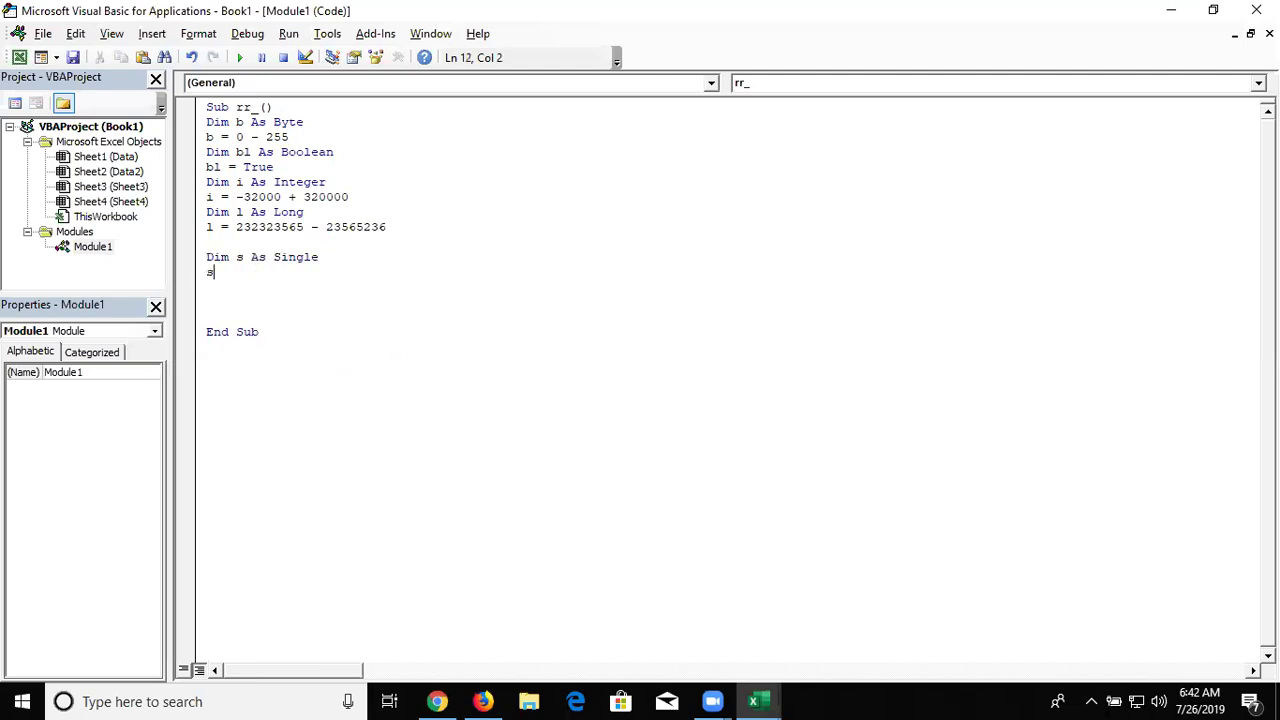
{"action": "type", "text": "= 2"}
{"action": "type", "text": "21231315414654659"}
{"action": "left_click", "coordinate": [310, 336]}
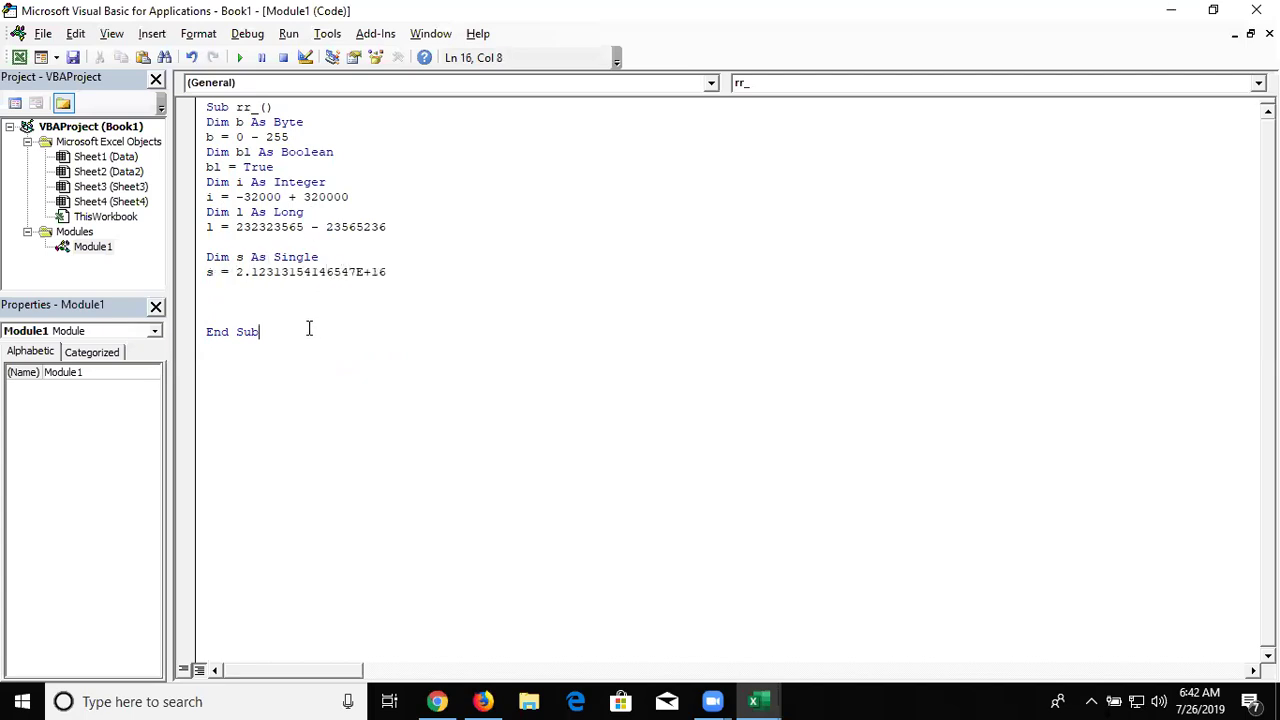
{"action": "left_click", "coordinate": [411, 271]}
{"action": "key", "text": "BackSpace"}
{"action": "key", "text": "BackSpace"}
{"action": "key", "text": "BackSpace"}
{"action": "key", "text": "BackSpace"}
{"action": "key", "text": "BackSpace"}
{"action": "key", "text": "BackSpace"}
{"action": "key", "text": "BackSpace"}
{"action": "key", "text": "BackSpace"}
{"action": "key", "text": "BackSpace"}
{"action": "key", "text": "BackSpace"}
{"action": "key", "text": "BackSpace"}
{"action": "key", "text": "BackSpace"}
{"action": "key", "text": "BackSpace"}
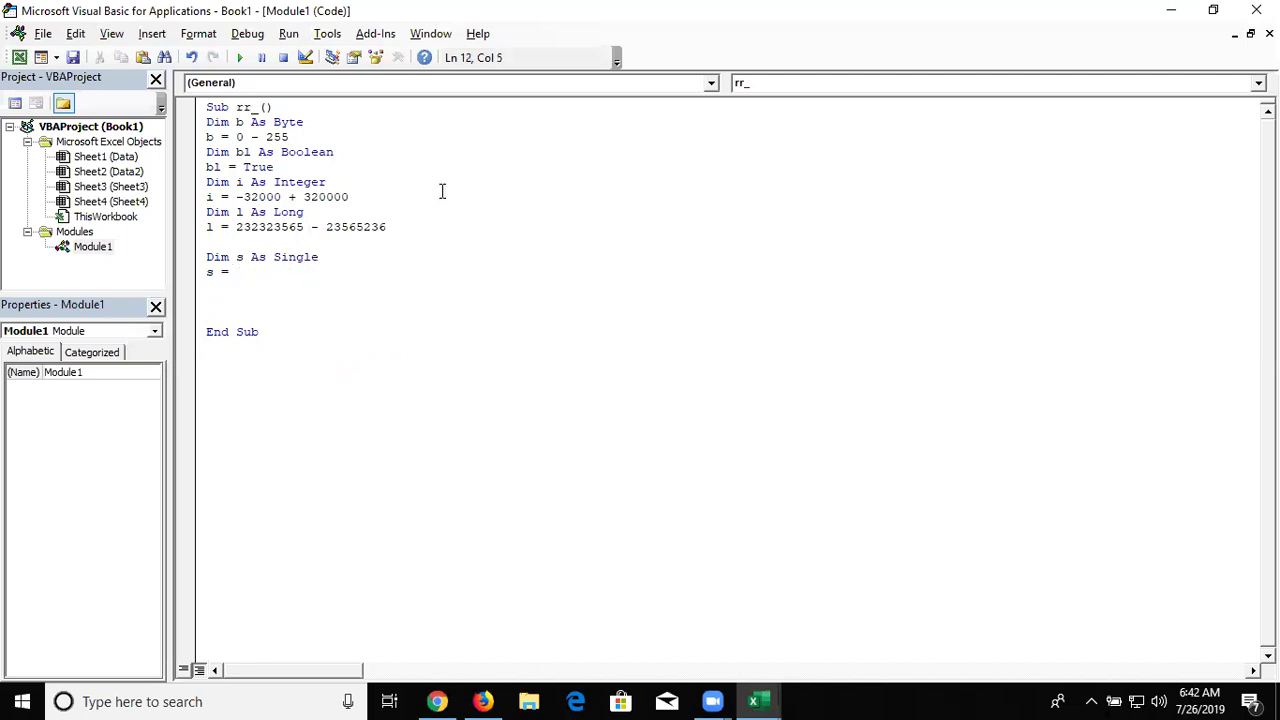
{"action": "type", "text": "113213154"}
{"action": "left_click", "coordinate": [335, 323]}
{"action": "double_click", "coordinate": [318, 275]}
{"action": "left_click", "coordinate": [317, 273]}
{"action": "double_click", "coordinate": [317, 273]}
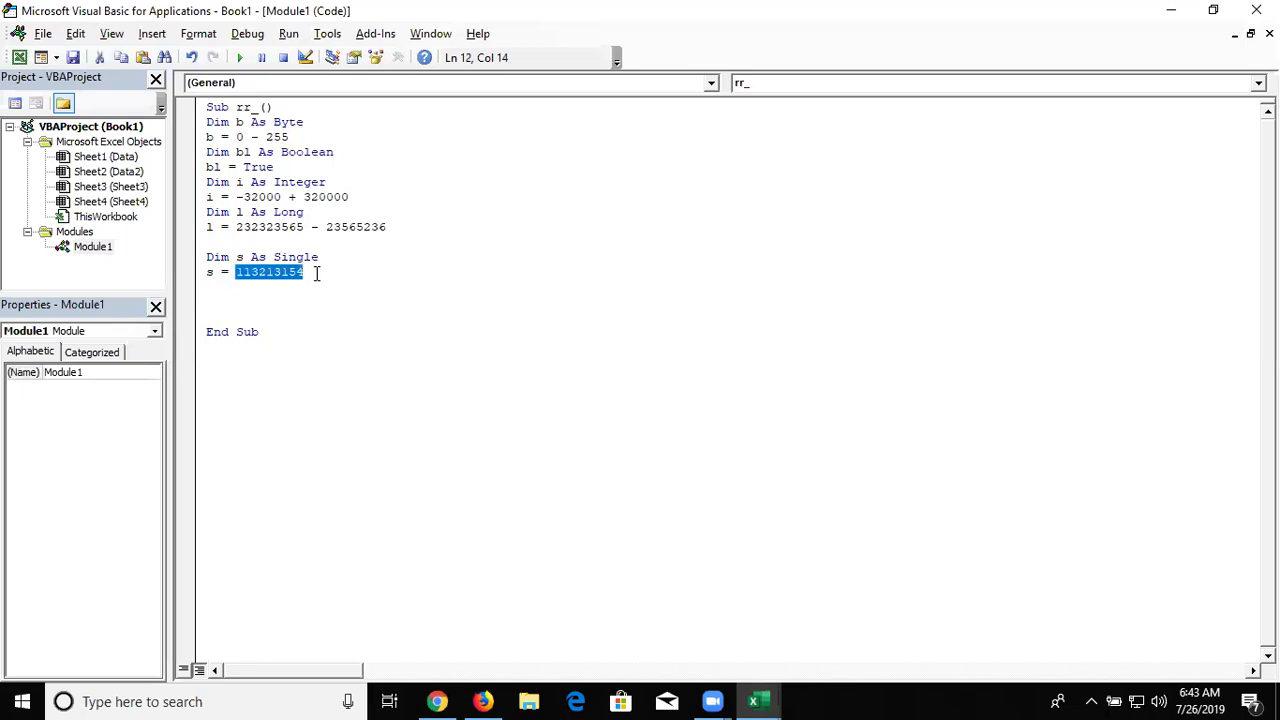
{"action": "type", "text": "123456789012345"}
{"action": "key", "text": "Return"}
{"action": "key", "text": "BackSpace"}
{"action": "key", "text": "BackSpace"}
{"action": "key", "text": "BackSpace"}
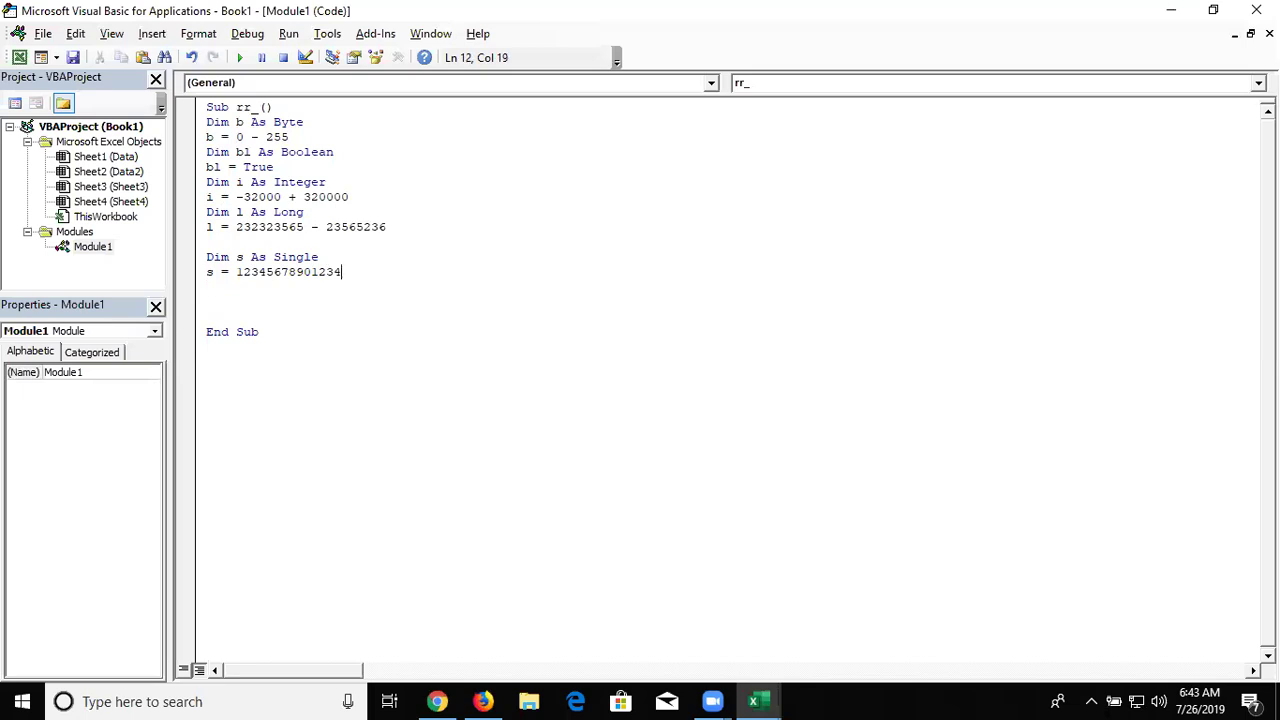
{"action": "left_click", "coordinate": [313, 313]}
{"action": "left_click", "coordinate": [215, 289]}
{"action": "key", "text": "Return"}
- Declare d As Double, correcting the mistyped type, and remove the blank line above it
{"action": "type", "text": "dim "}
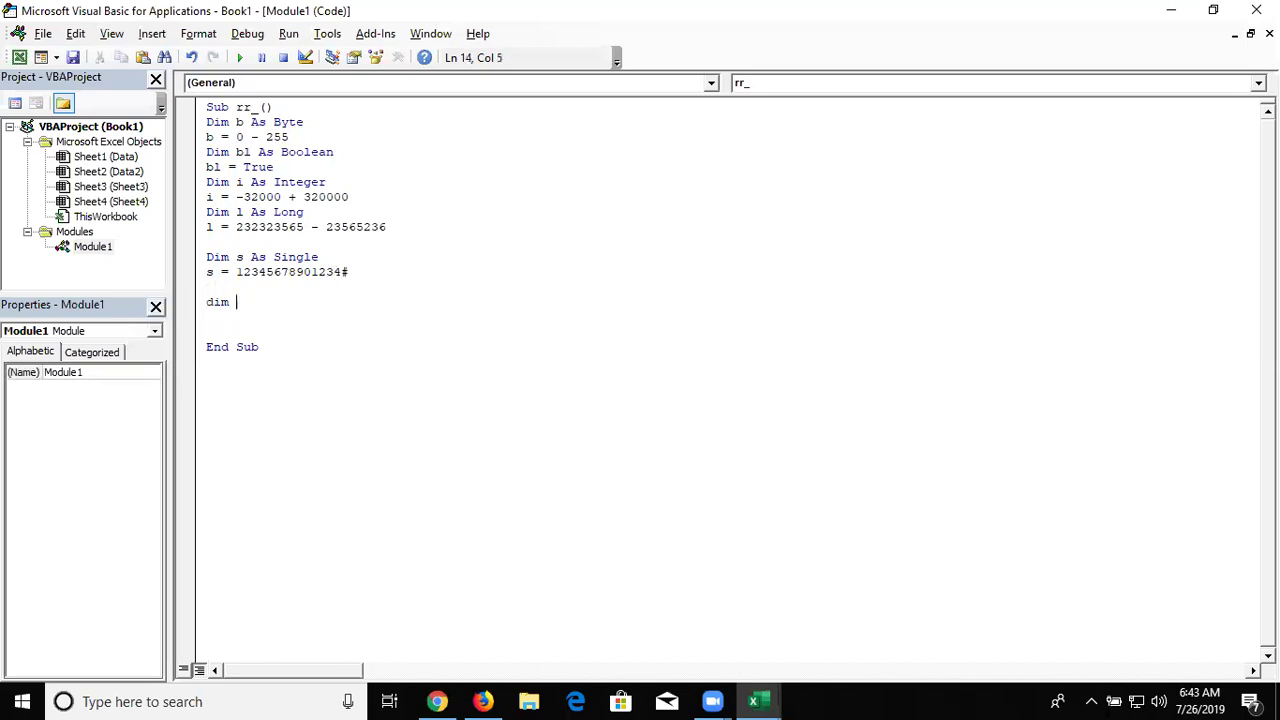
{"action": "type", "text": "d as "}
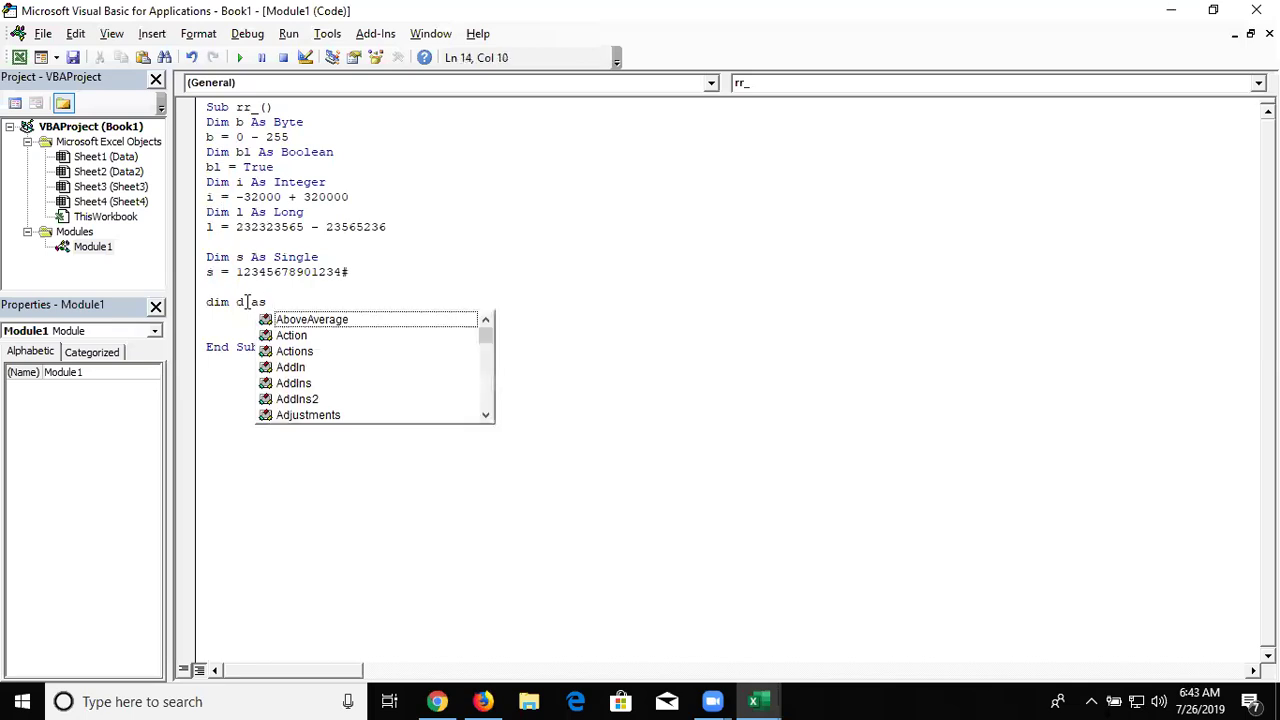
{"action": "type", "text": "bou"}
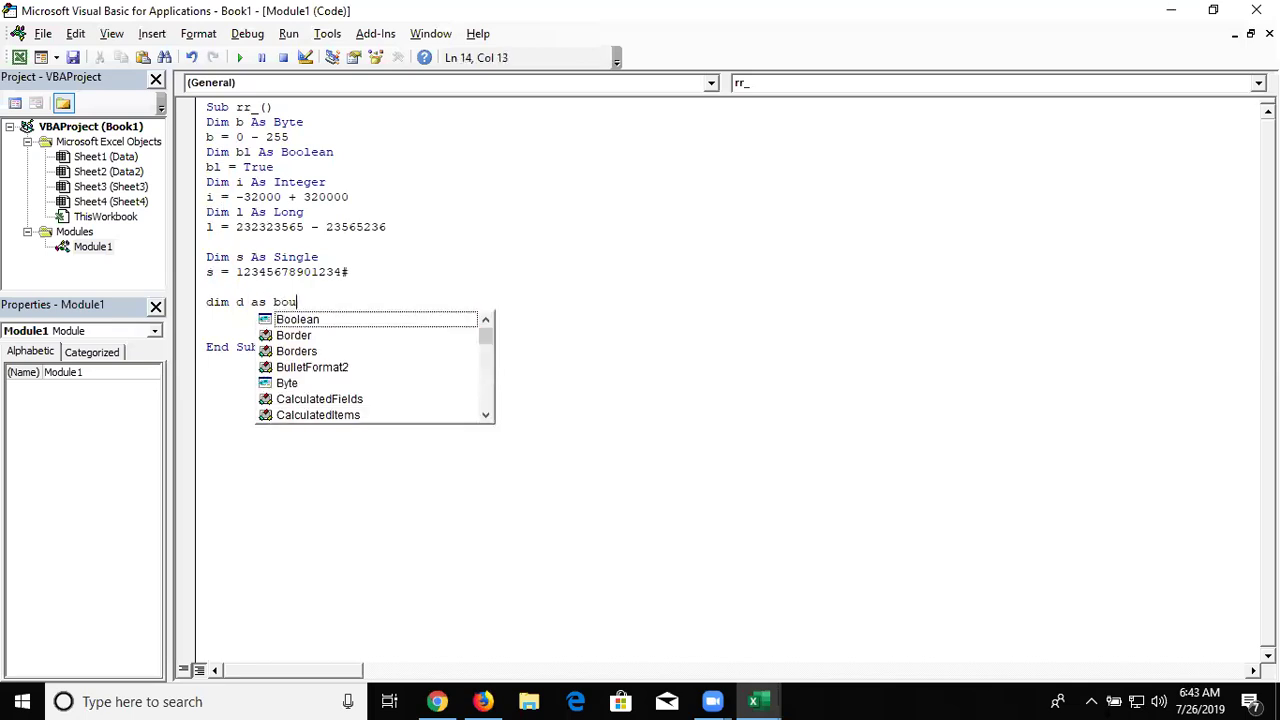
{"action": "key", "text": "BackSpace"}
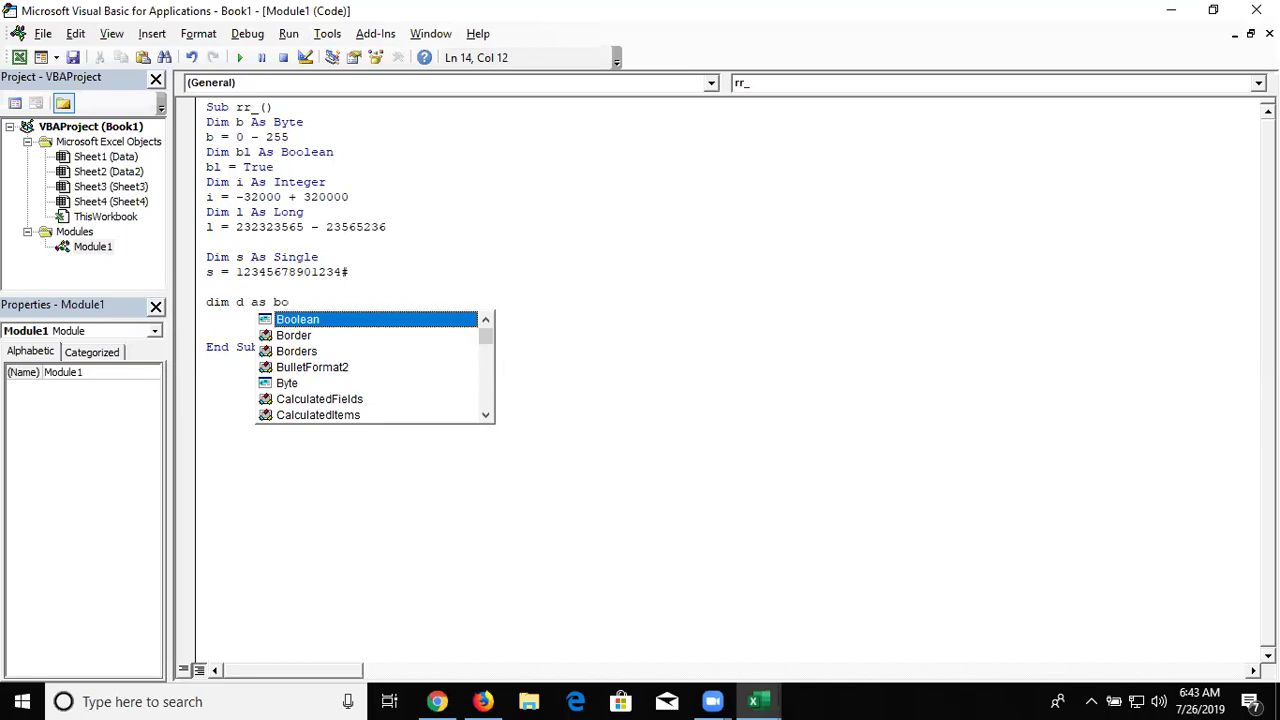
{"action": "key", "text": "BackSpace"}
{"action": "key", "text": "BackSpace"}
{"action": "type", "text": "dou"}
{"action": "key", "text": "Tab"}
{"action": "key", "text": "Return"}
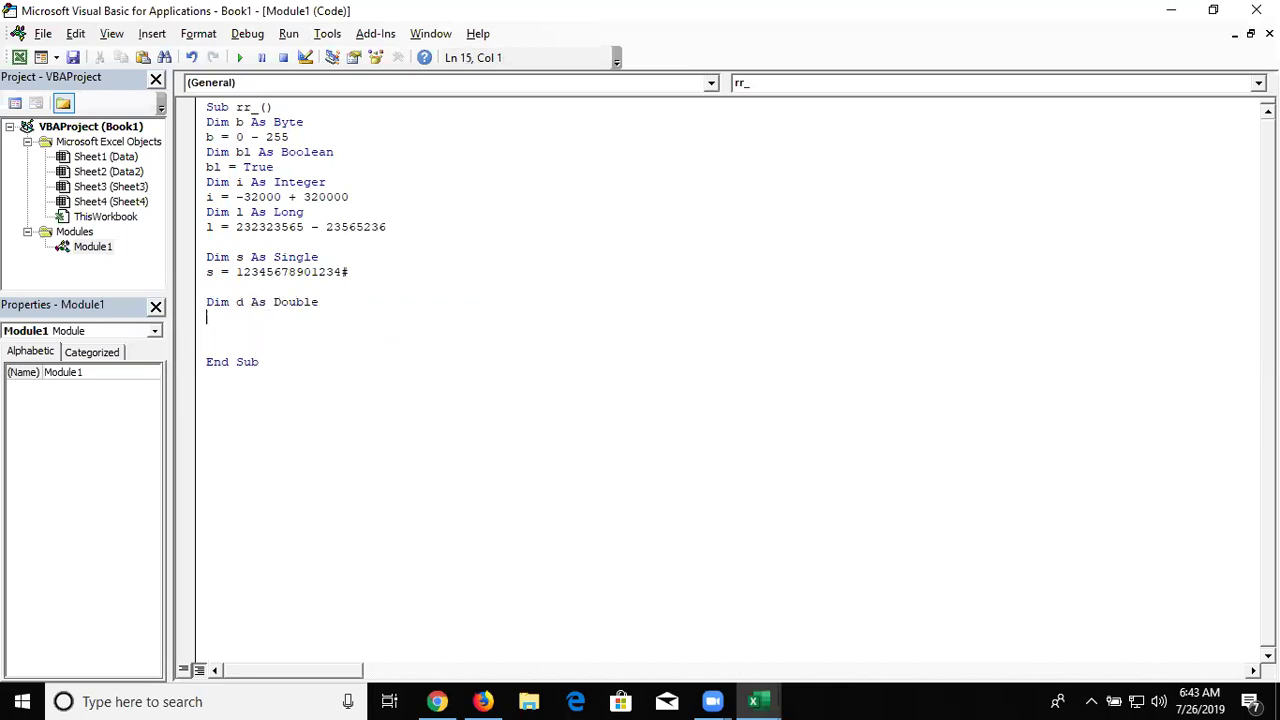
{"action": "key", "text": "Up"}
- Assign d = 2.02, remove the extra blank line, and begin Dim dt As Date
{"action": "key", "text": "Up"}
{"action": "key", "text": "Delete"}
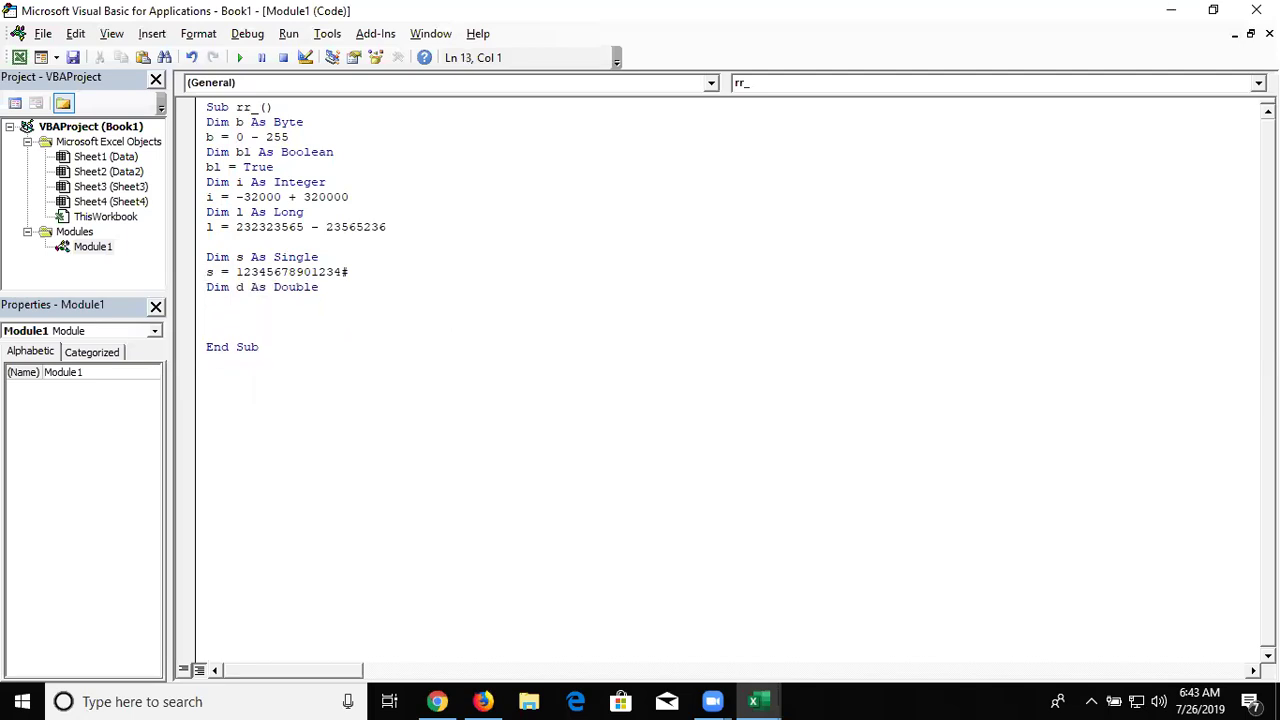
{"action": "left_click", "coordinate": [207, 302]}
{"action": "type", "text": "d = 2.02"}
{"action": "key", "text": "Return"}
{"action": "key", "text": "Up"}
{"action": "key", "text": "Up"}
{"action": "key", "text": "Up"}
{"action": "key", "text": "Up"}
{"action": "key", "text": "Up"}
{"action": "key", "text": "Delete"}
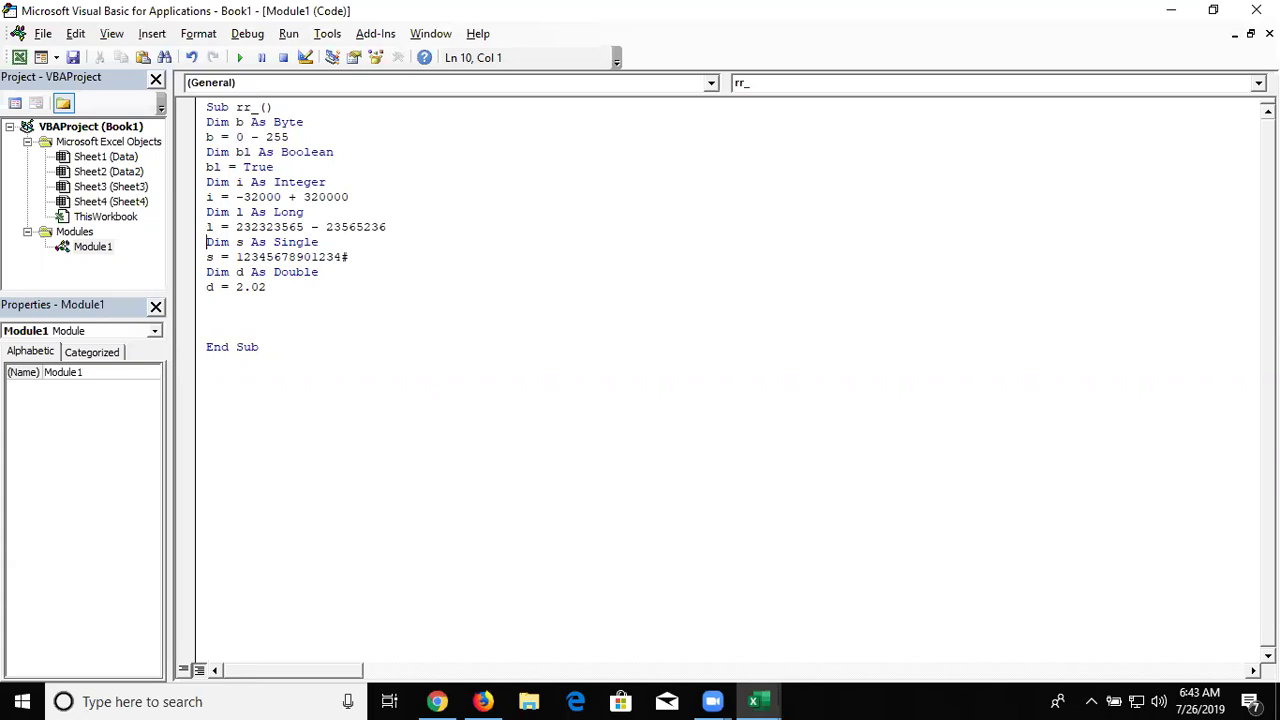
{"action": "key", "text": "Down"}
{"action": "key", "text": "Down"}
{"action": "key", "text": "Down"}
{"action": "key", "text": "Down"}
{"action": "key", "text": "Return"}
{"action": "key", "text": "Return"}
{"action": "type", "text": "d"}
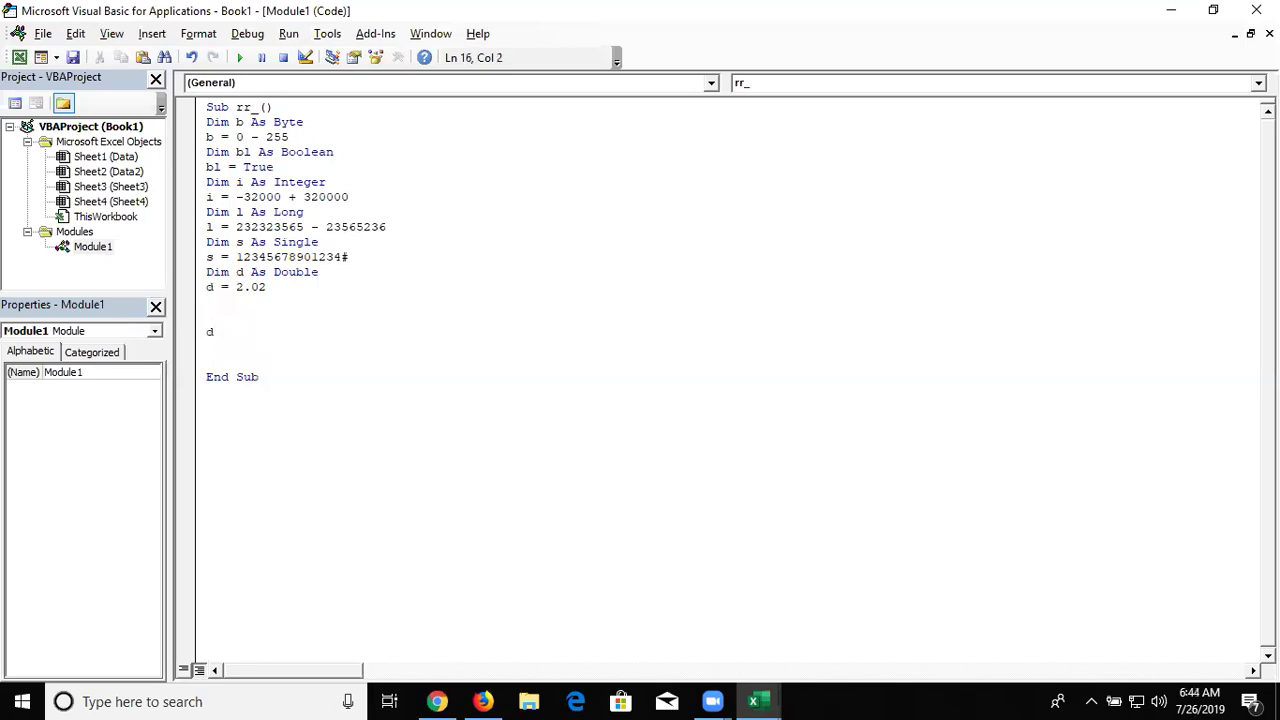
{"action": "type", "text": "im dt as "}
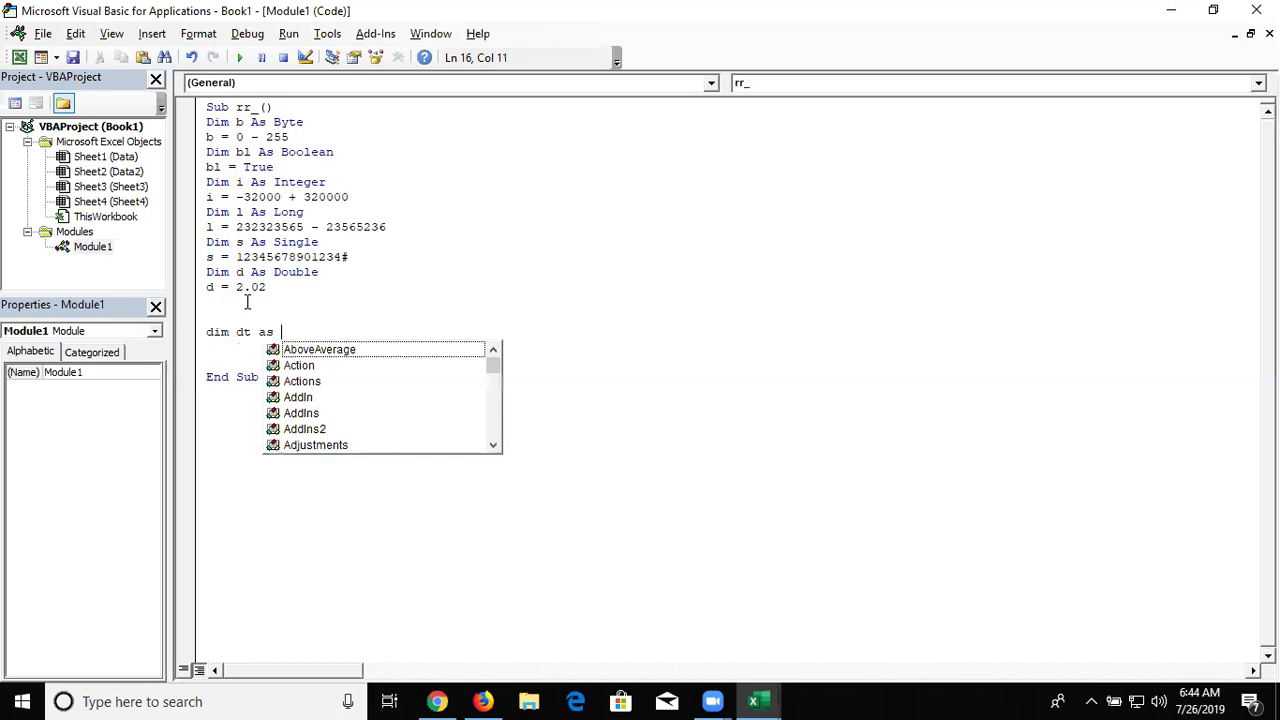
{"action": "type", "text": "date"}
- Complete Dim dt As Date, set dt = "1-Jan-2018", and begin a dim t line
{"action": "key", "text": "Return"}
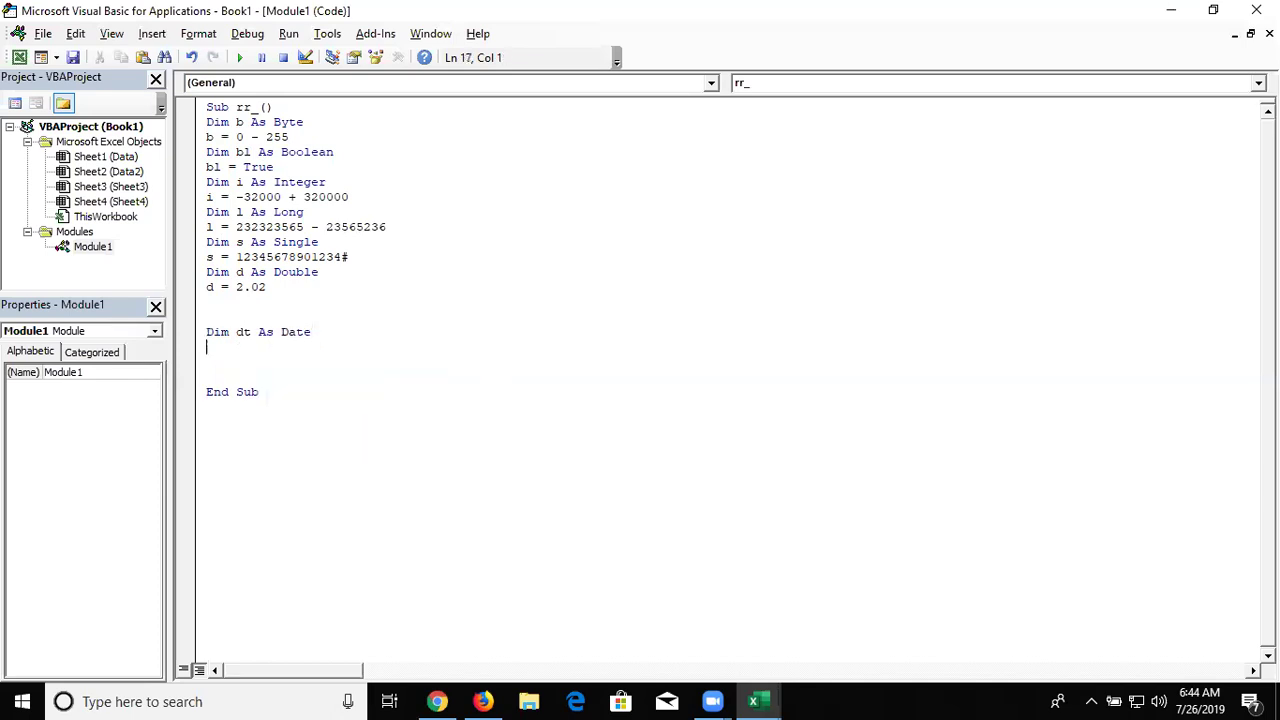
{"action": "type", "text": "dt="}
{"action": "type", "text": "#"}
{"action": "key", "text": "BackSpace"}
{"action": "type", "text": "\"1-Jan-2018"}
{"action": "key", "text": "Return"}
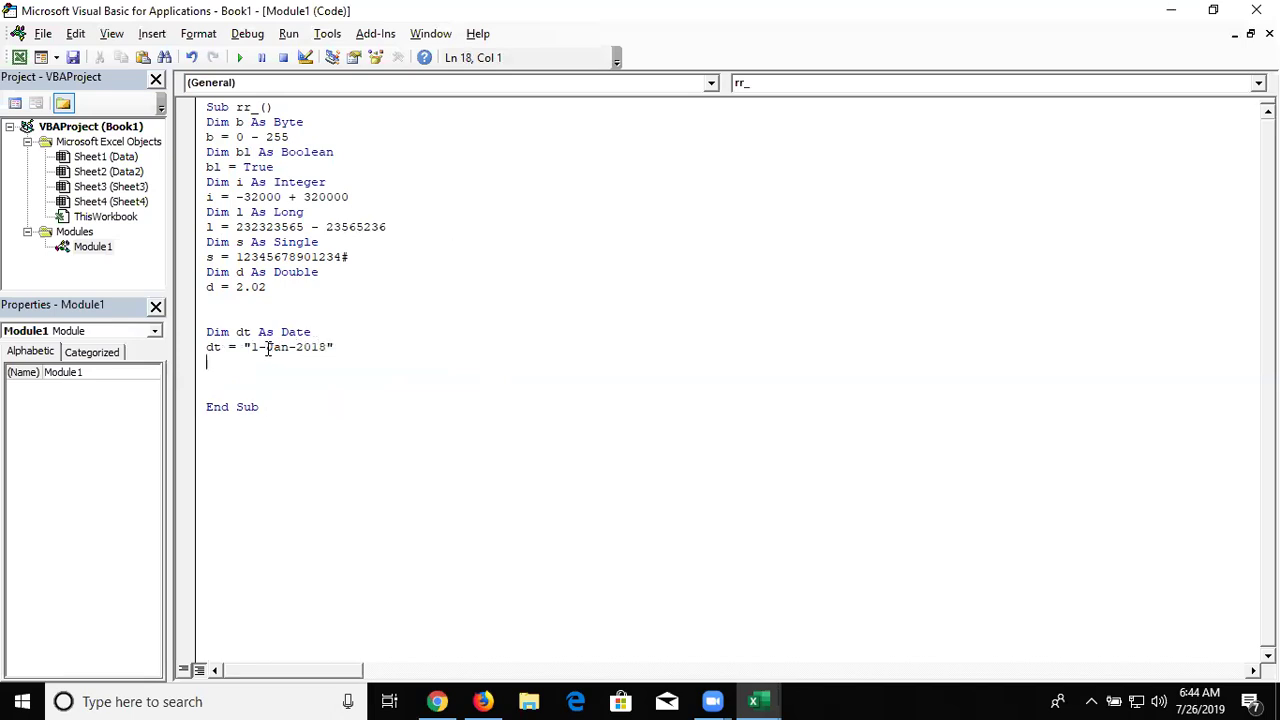
{"action": "left_click_drag", "start_coordinate": [318, 332], "coordinate": [213, 332]}
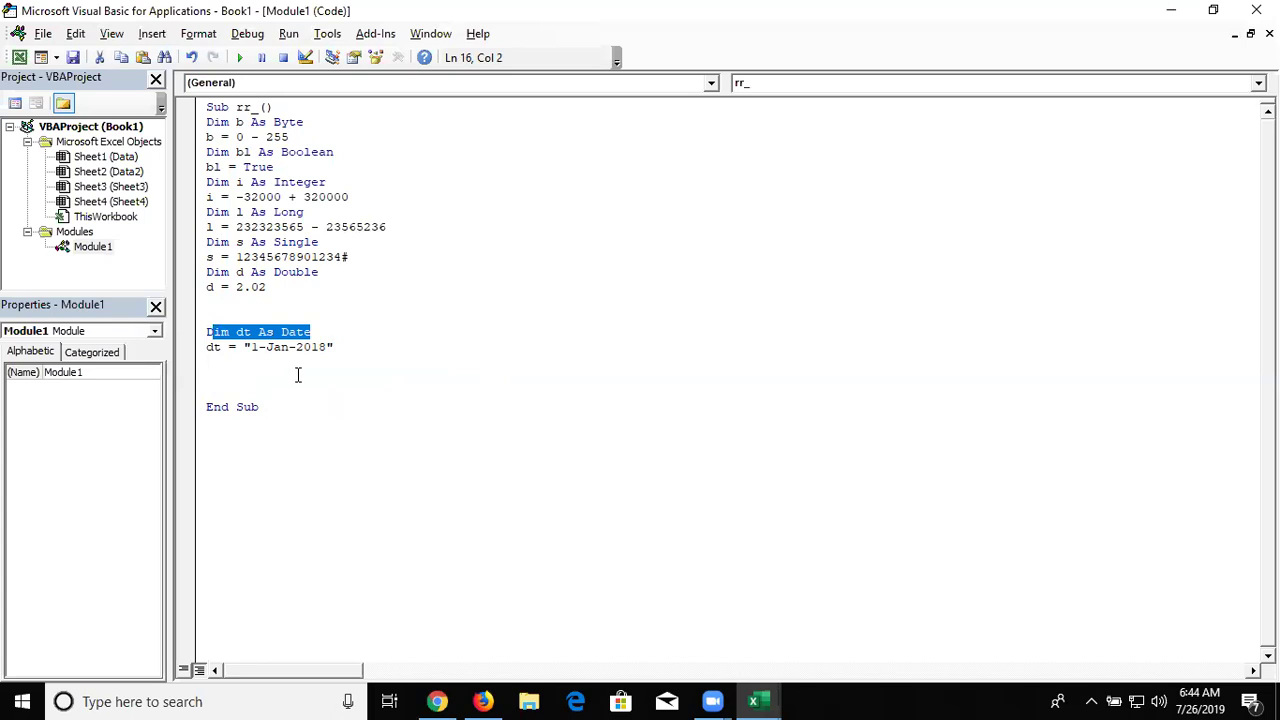
{"action": "left_click", "coordinate": [213, 366]}
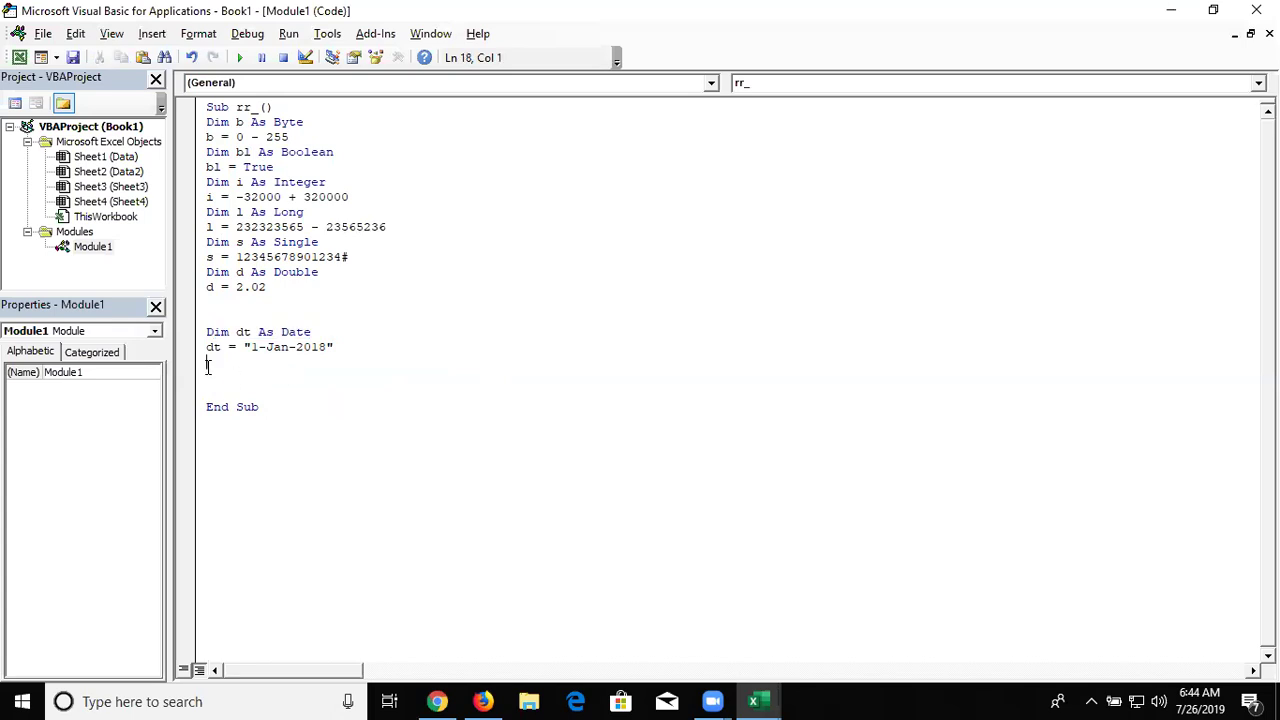
{"action": "key", "text": "Return"}
{"action": "type", "text": "dim "}
{"action": "type", "text": "t as te"}
- Declare t As String and give t a numeric value
{"action": "key", "text": "BackSpace"}
{"action": "key", "text": "BackSpace"}
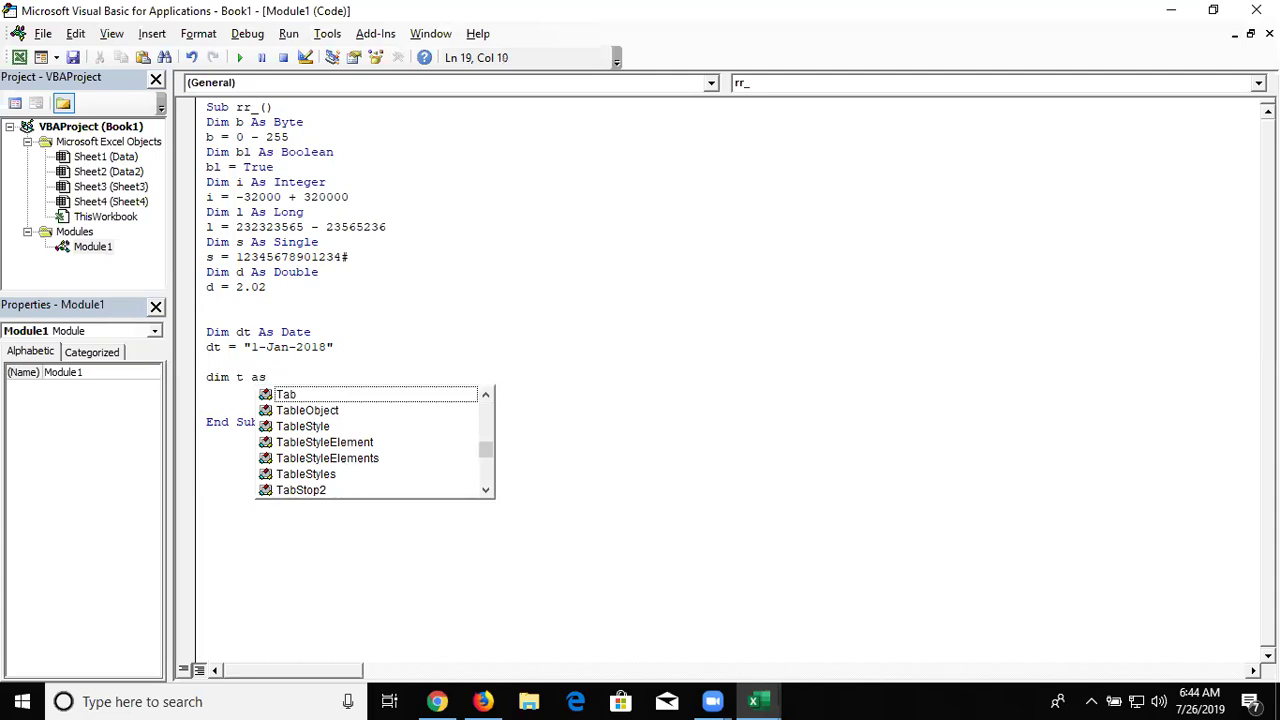
{"action": "type", "text": "s Str"}
{"action": "key", "text": "Return"}
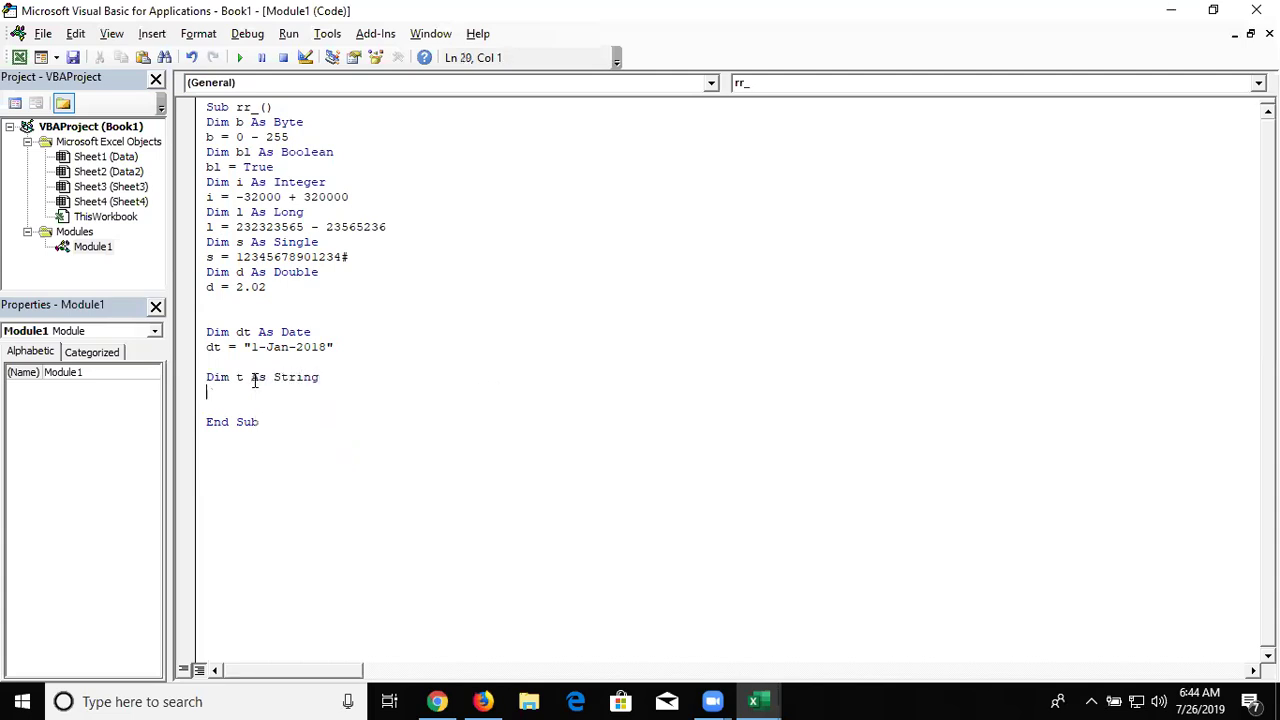
{"action": "type", "text": "t="}
{"action": "type", "text": "21216341564654654654654"}
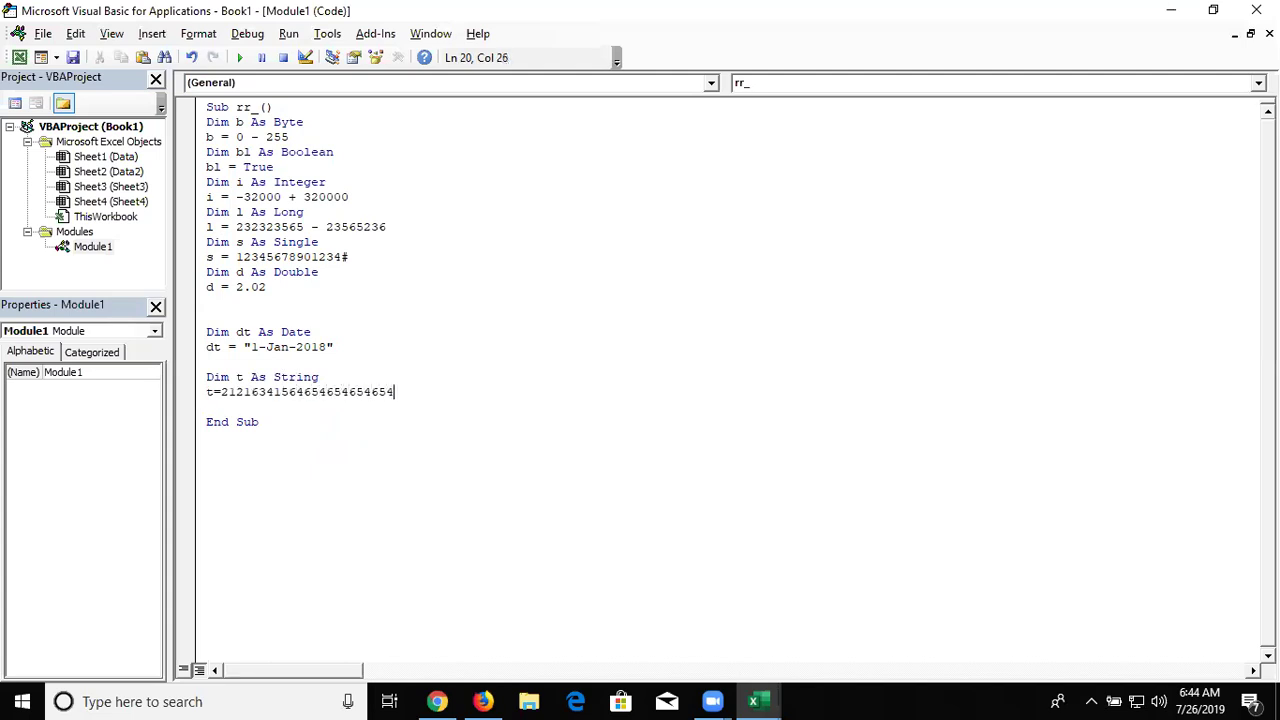
{"action": "left_click", "coordinate": [342, 465]}
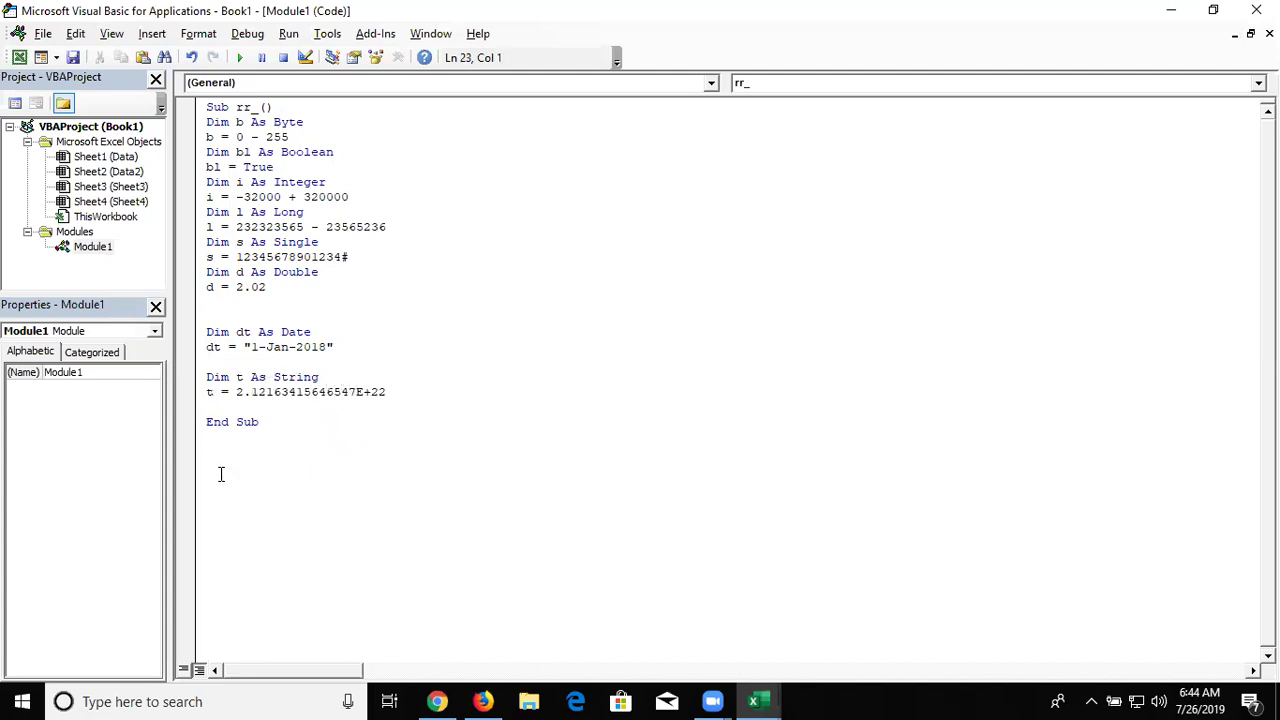
- Replace t's value with the quoted text "sadfsadasdasdsadasdsadasdasdas"
{"action": "left_click", "coordinate": [195, 396]}
{"action": "left_click", "coordinate": [256, 392]}
{"action": "left_click_drag", "start_coordinate": [237, 392], "coordinate": [400, 391]}
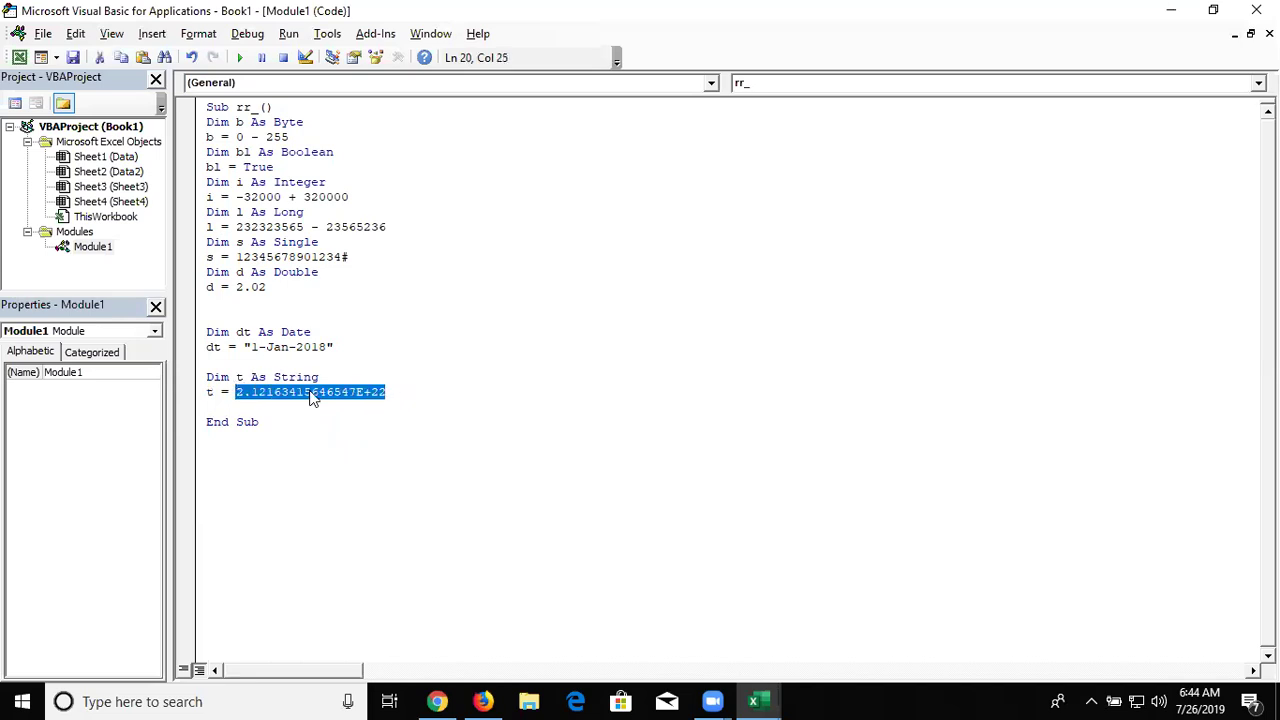
{"action": "type", "text": "\"13213213416546541654654165465465465465456\""}
{"action": "key", "text": "Return"}
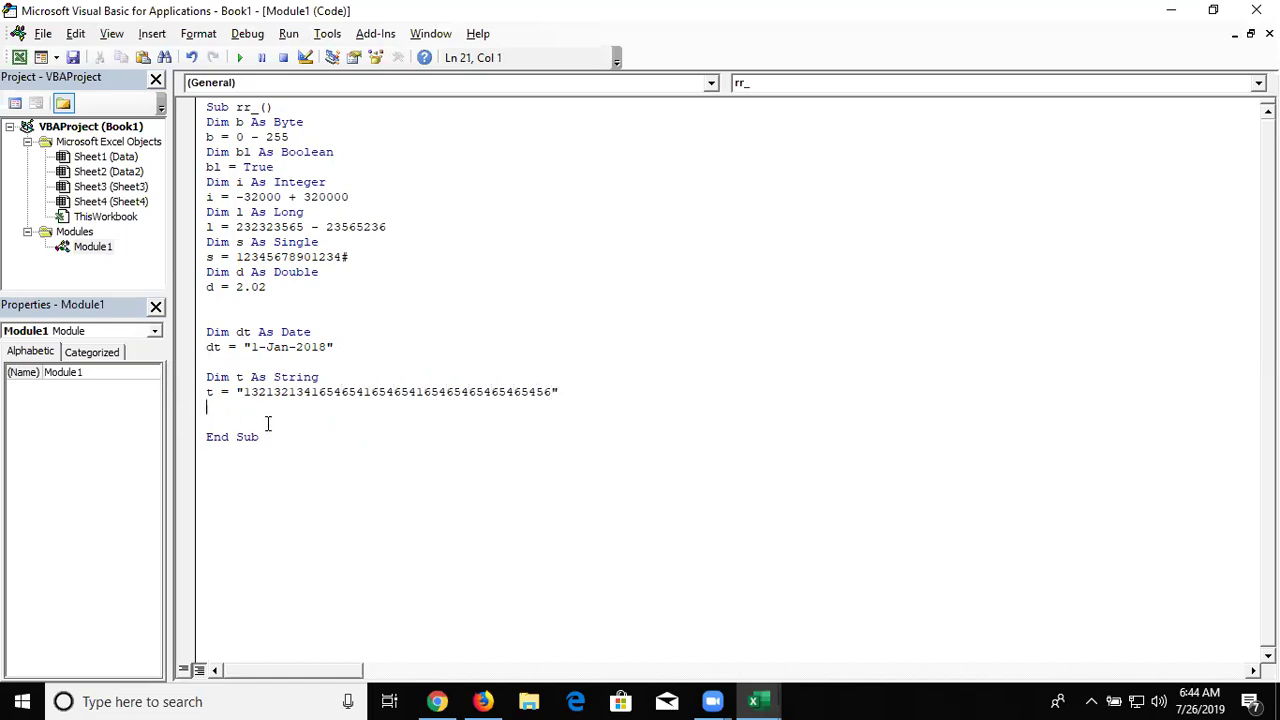
{"action": "left_click_drag", "start_coordinate": [244, 391], "coordinate": [551, 391]}
{"action": "type", "text": "sadfsadasdasdsadasdsadasdasdas"}
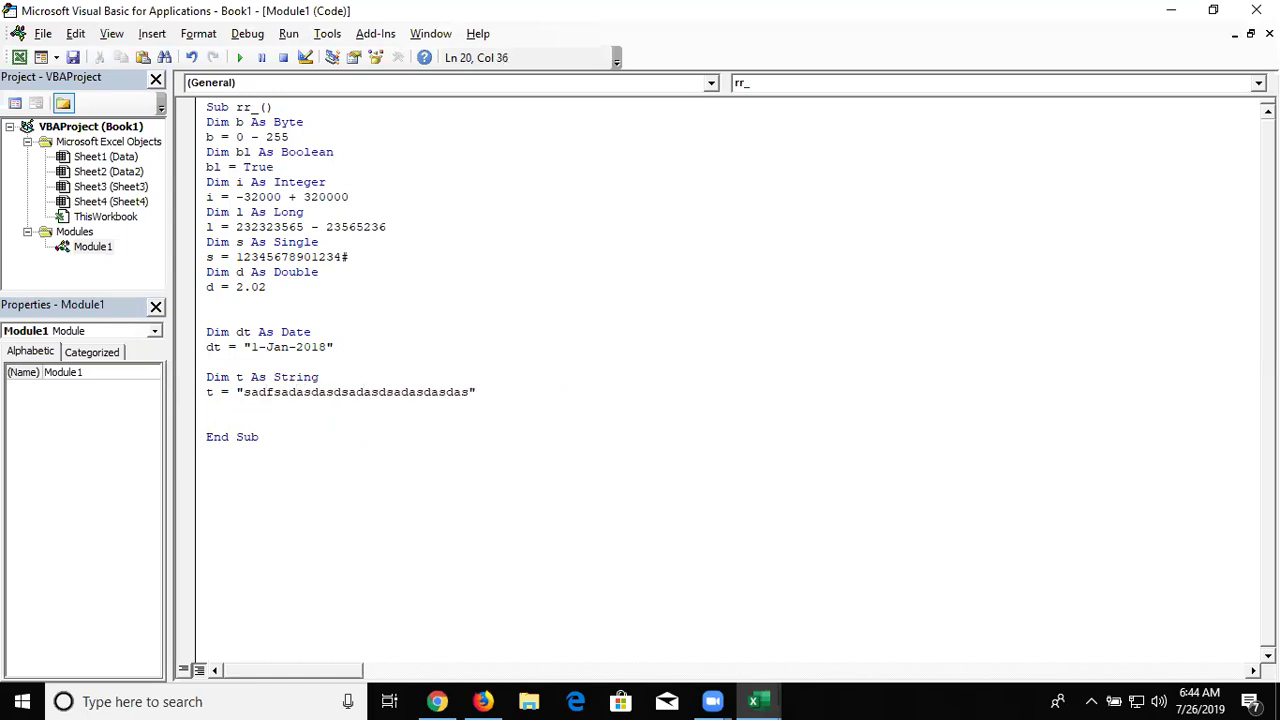
{"action": "left_click", "coordinate": [215, 409]}
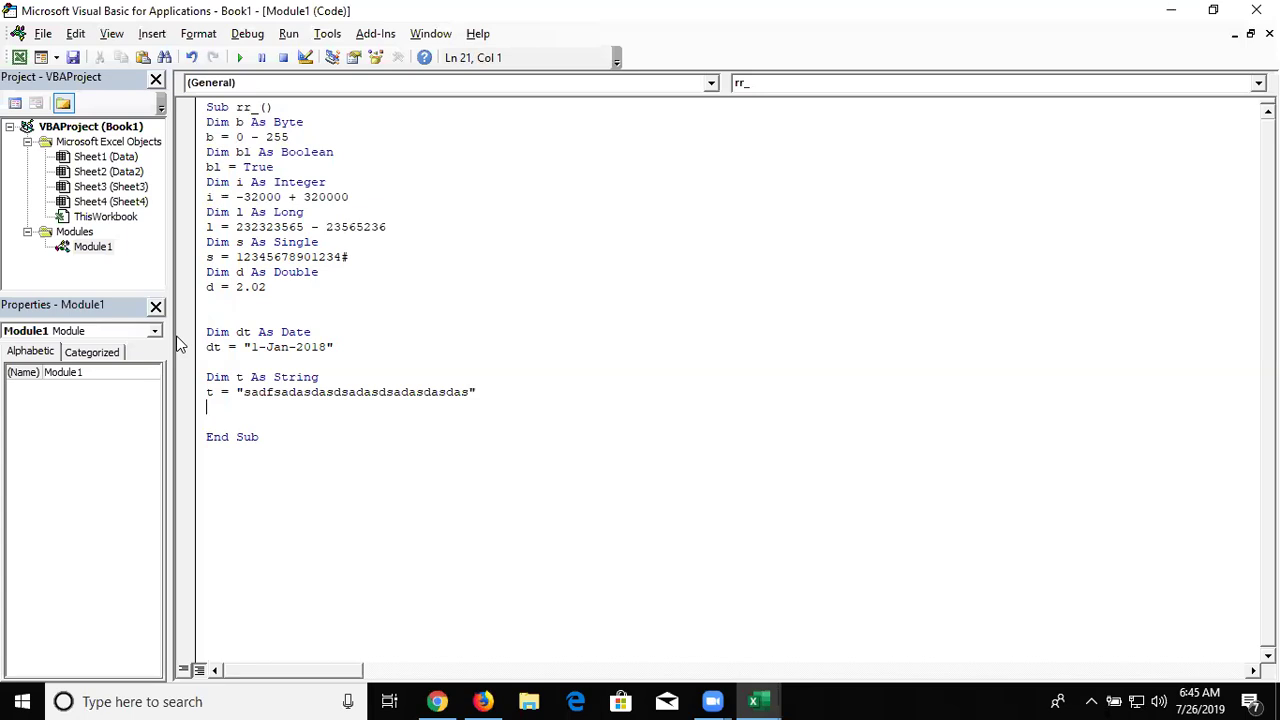
- In the rr_ macro, declare v As Variant and assign v = 13235 below the String lines
{"action": "key", "text": "Return"}
{"action": "type", "text": "dim "}
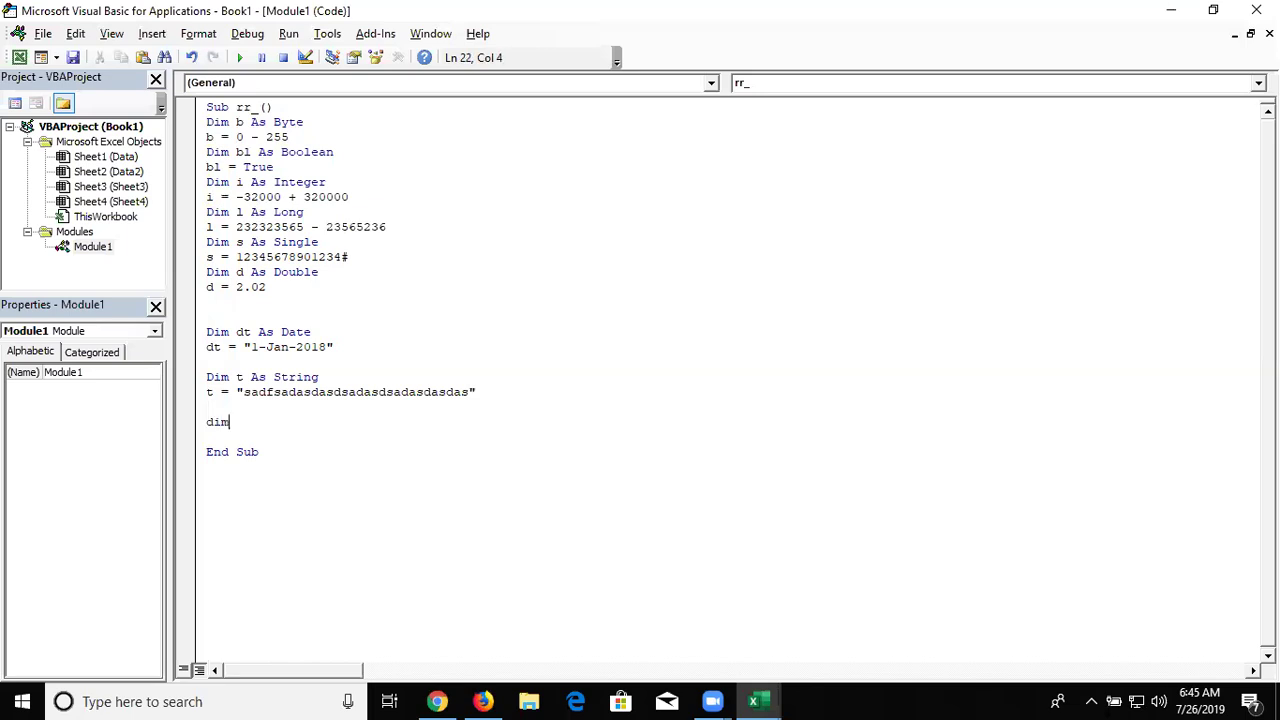
{"action": "type", "text": "v as "}
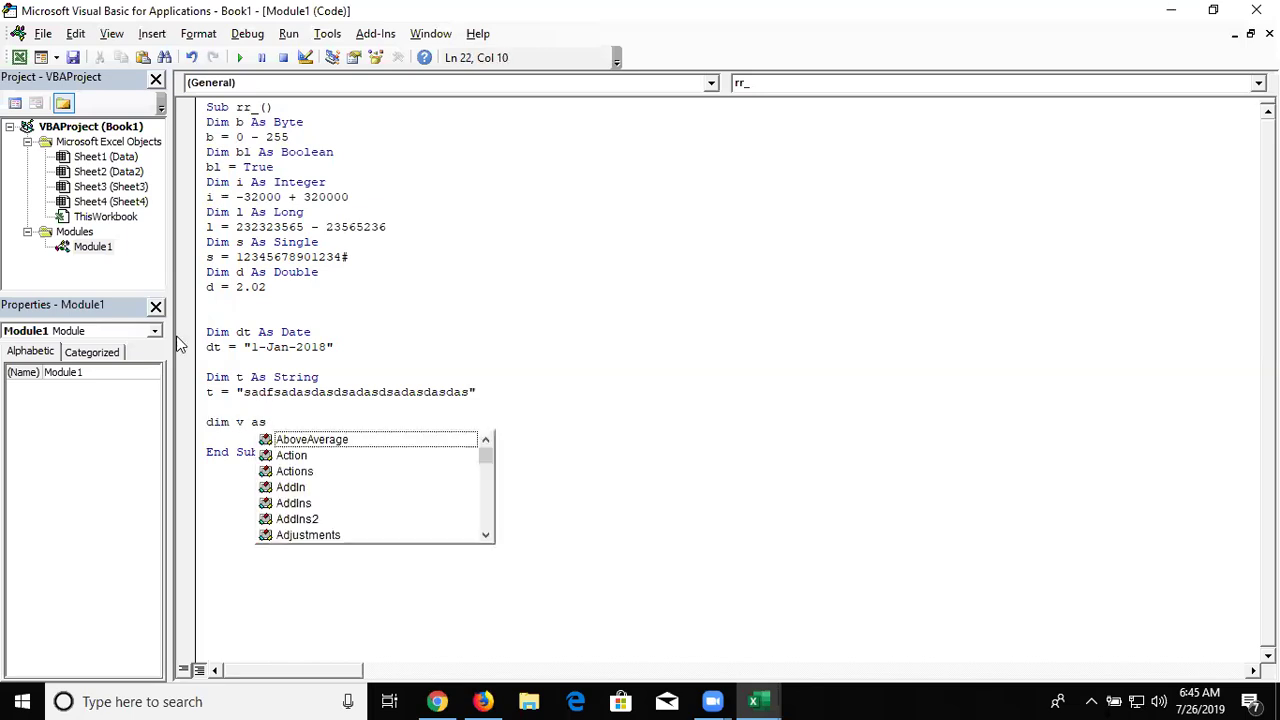
{"action": "type", "text": "ve"}
{"action": "key", "text": "Down"}
{"action": "key", "text": "Down"}
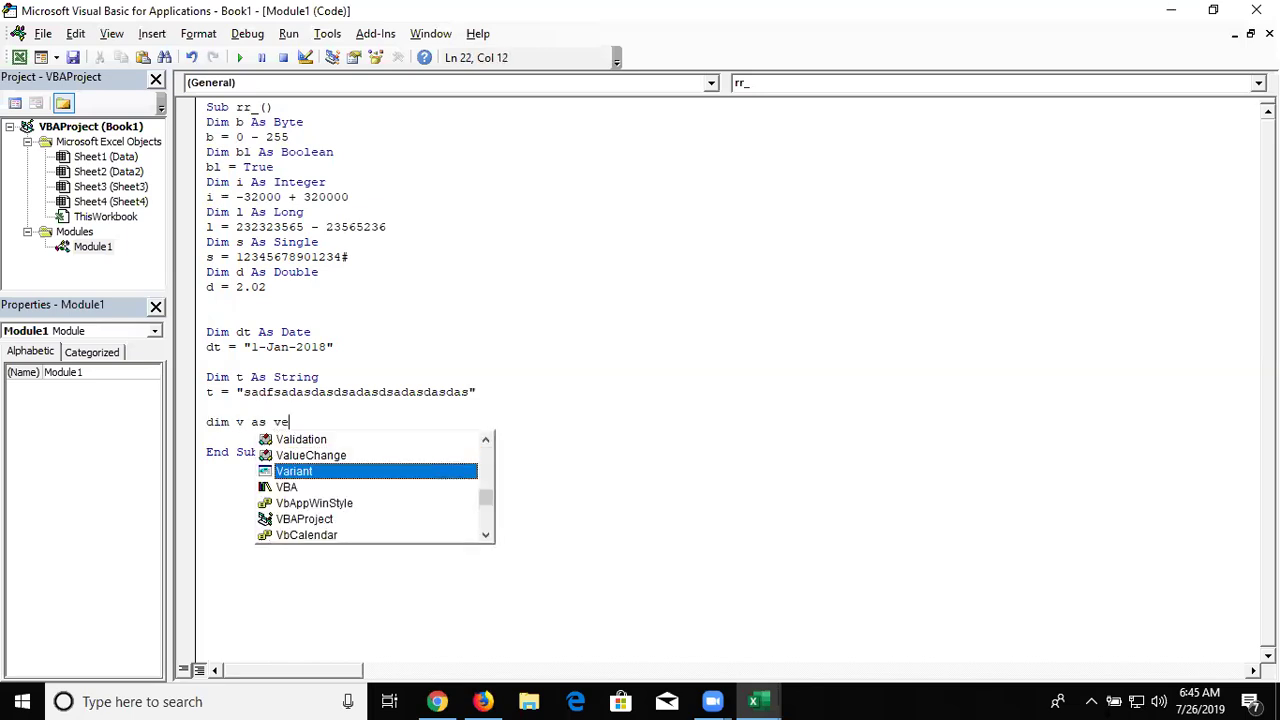
{"action": "key", "text": "Tab"}
{"action": "key", "text": "Return"}
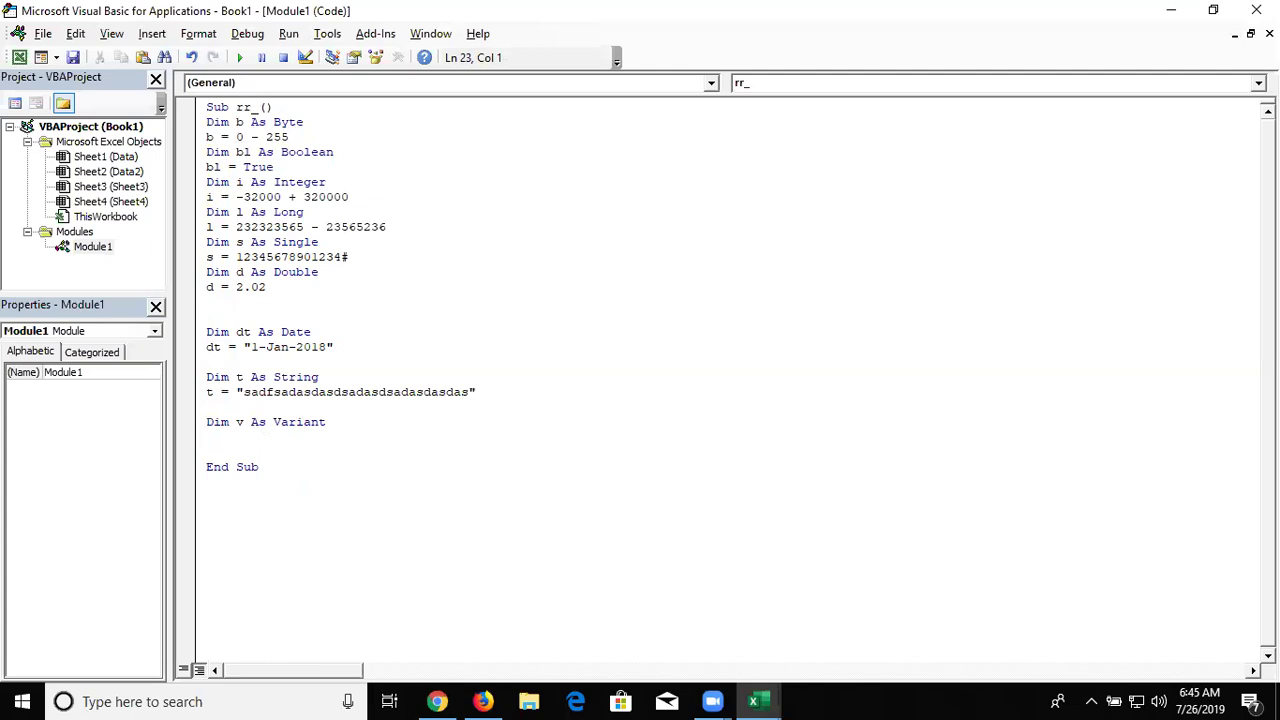
{"action": "type", "text": "v=13235"}
{"action": "key", "text": "Return"}
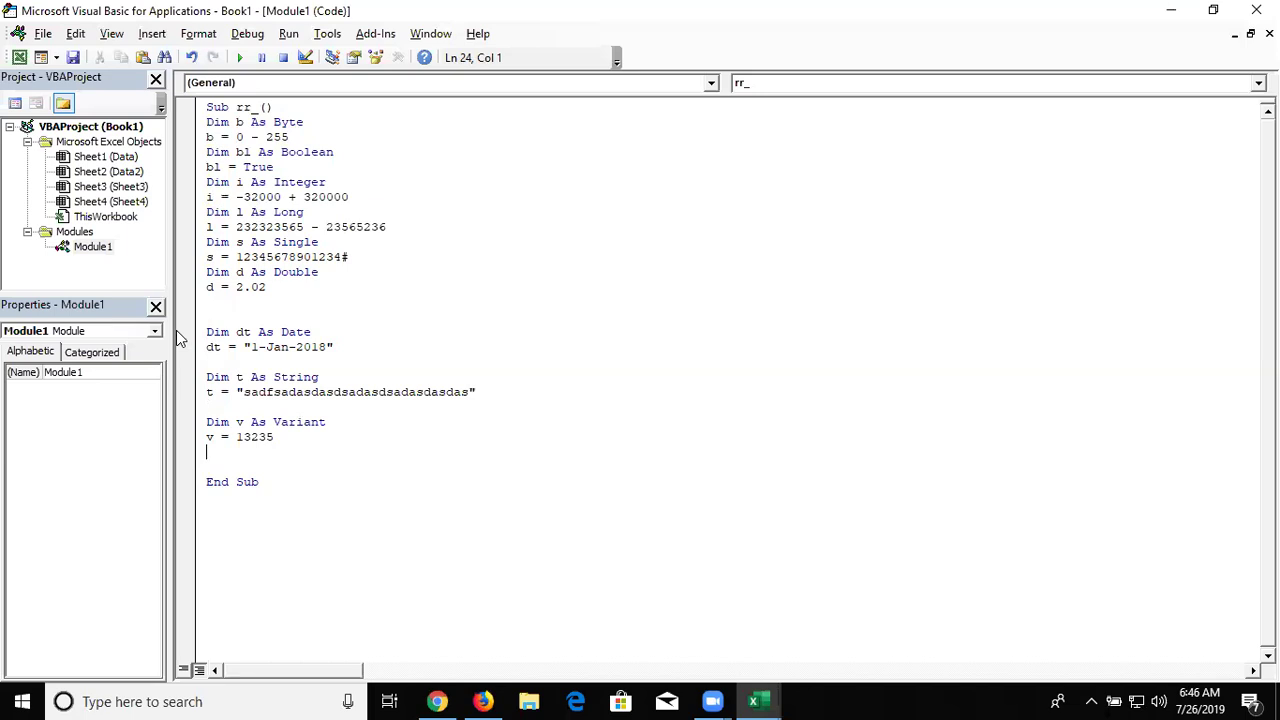
{"action": "key", "text": "Up"}
{"action": "key", "text": "Up"}
{"action": "key", "text": "shift+Down"}
{"action": "key", "text": "shift+Down"}
{"action": "key", "text": "Up"}
{"action": "key", "text": "Up"}
{"action": "key", "text": "Up"}
{"action": "key", "text": "Down"}
{"action": "key", "text": "shift+Down"}
{"action": "key", "text": "shift+Down"}
{"action": "key", "text": "Up"}
{"action": "key", "text": "Up"}
{"action": "key", "text": "Up"}
{"action": "key", "text": "shift+Up"}
{"action": "key", "text": "shift+Up"}
{"action": "key", "text": "shift+Up"}
{"action": "key", "text": "shift+Up"}
{"action": "key", "text": "shift+Up"}
{"action": "key", "text": "shift+Up"}
{"action": "key", "text": "shift+Up"}
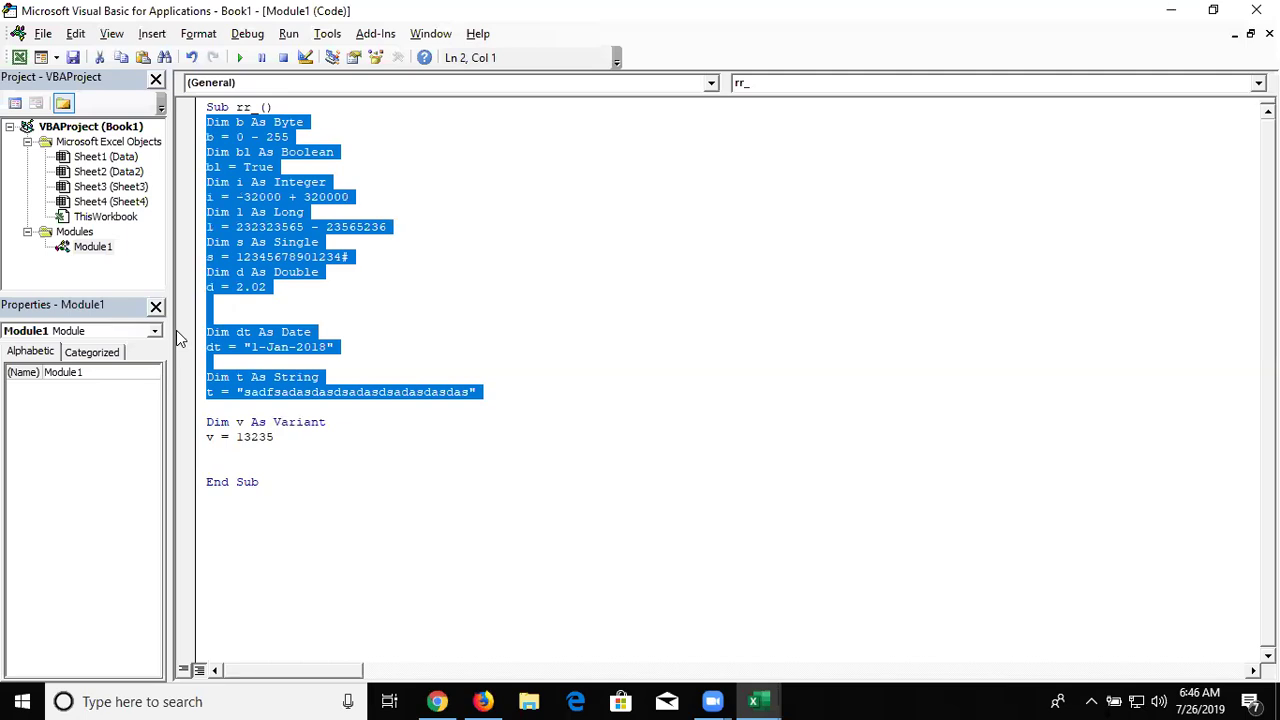
{"action": "key", "text": "Up"}
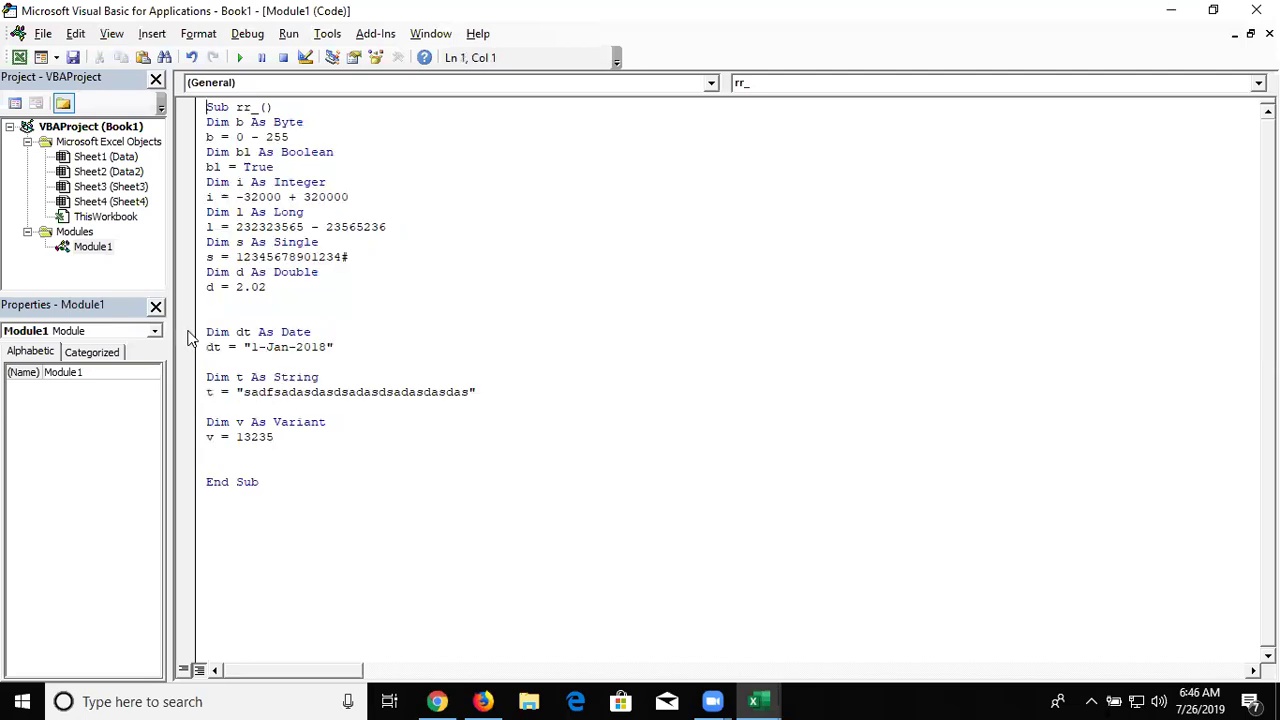
{"action": "key", "text": "Down"}
{"action": "key", "text": "shift+Down"}
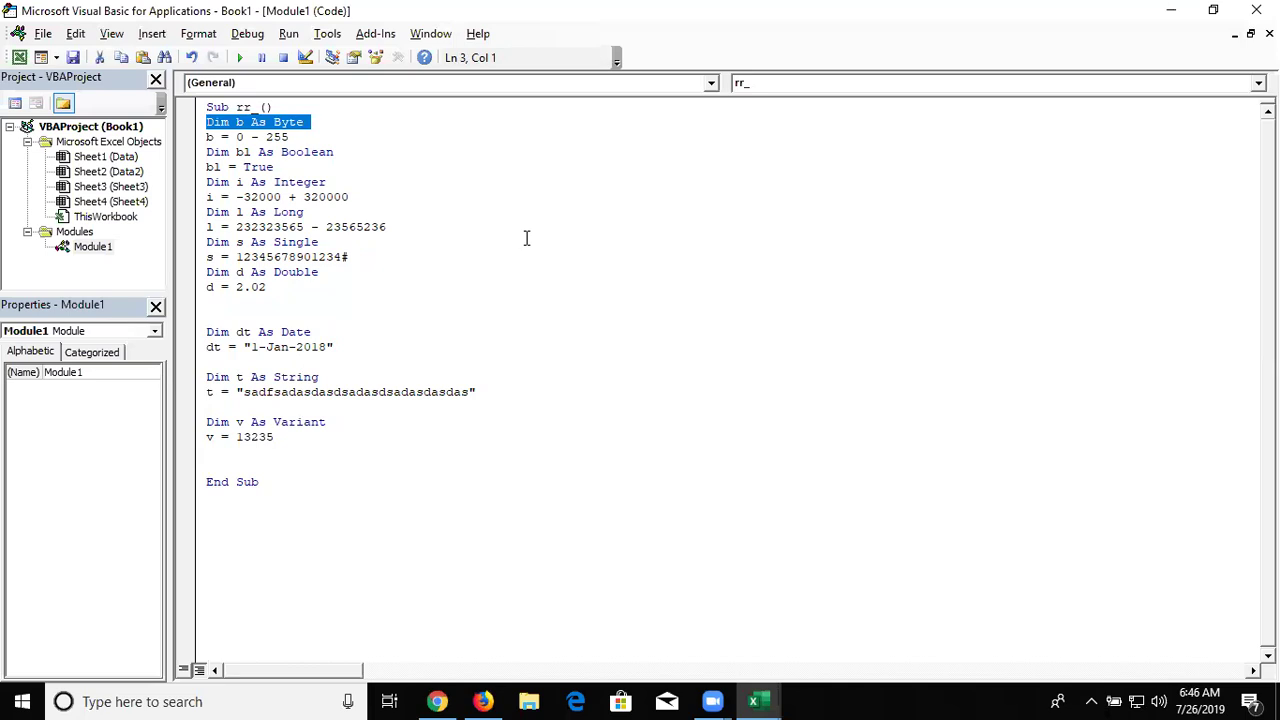
{"action": "key", "text": "Down"}
{"action": "key", "text": "Down"}
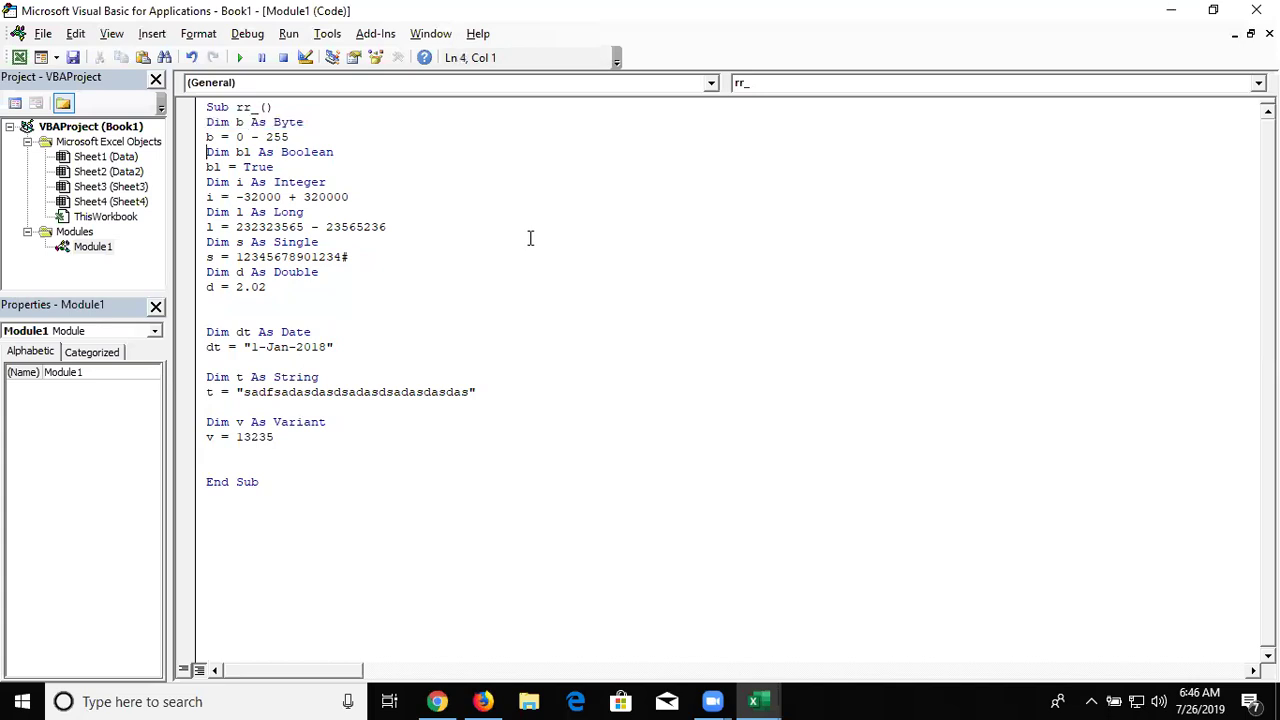
{"action": "key", "text": "End"}
{"action": "key", "text": "shift+Home"}
{"action": "key", "text": "Down"}
{"action": "key", "text": "Down"}
{"action": "key", "text": "End"}
{"action": "key", "text": "shift+Home"}
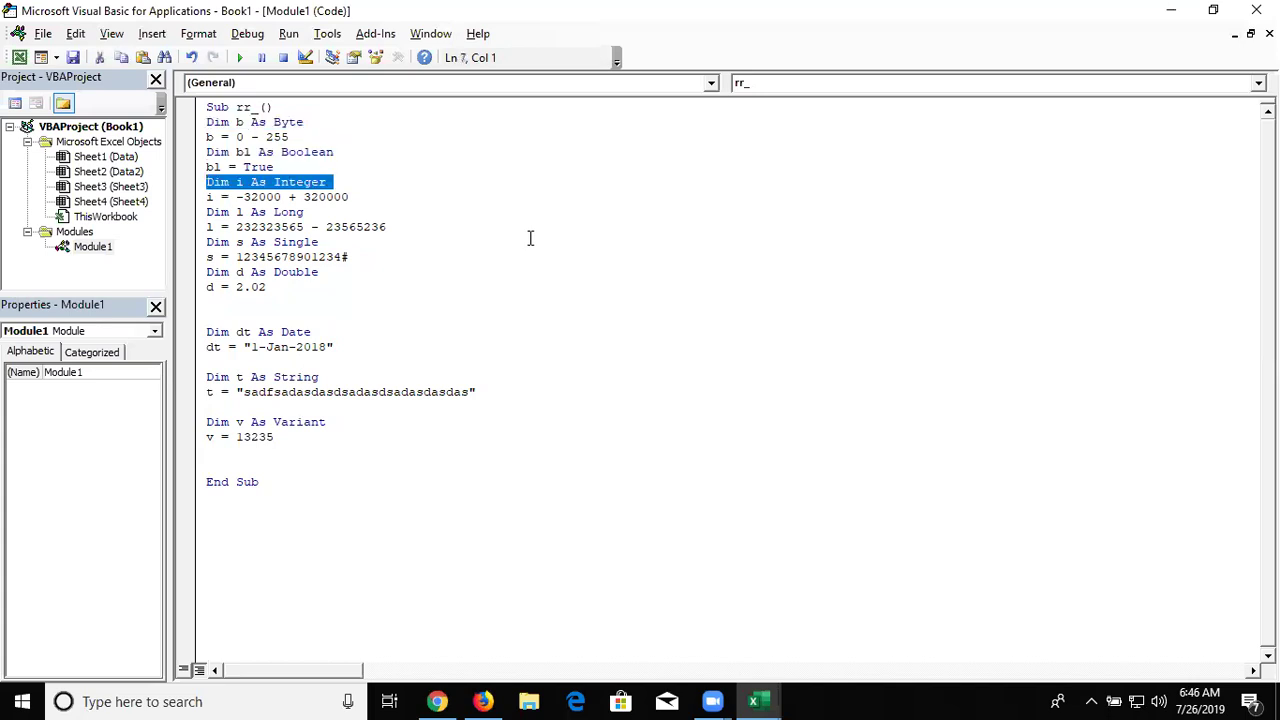
{"action": "key", "text": "Down"}
{"action": "key", "text": "Down"}
{"action": "key", "text": "End"}
{"action": "key", "text": "shift+Home"}
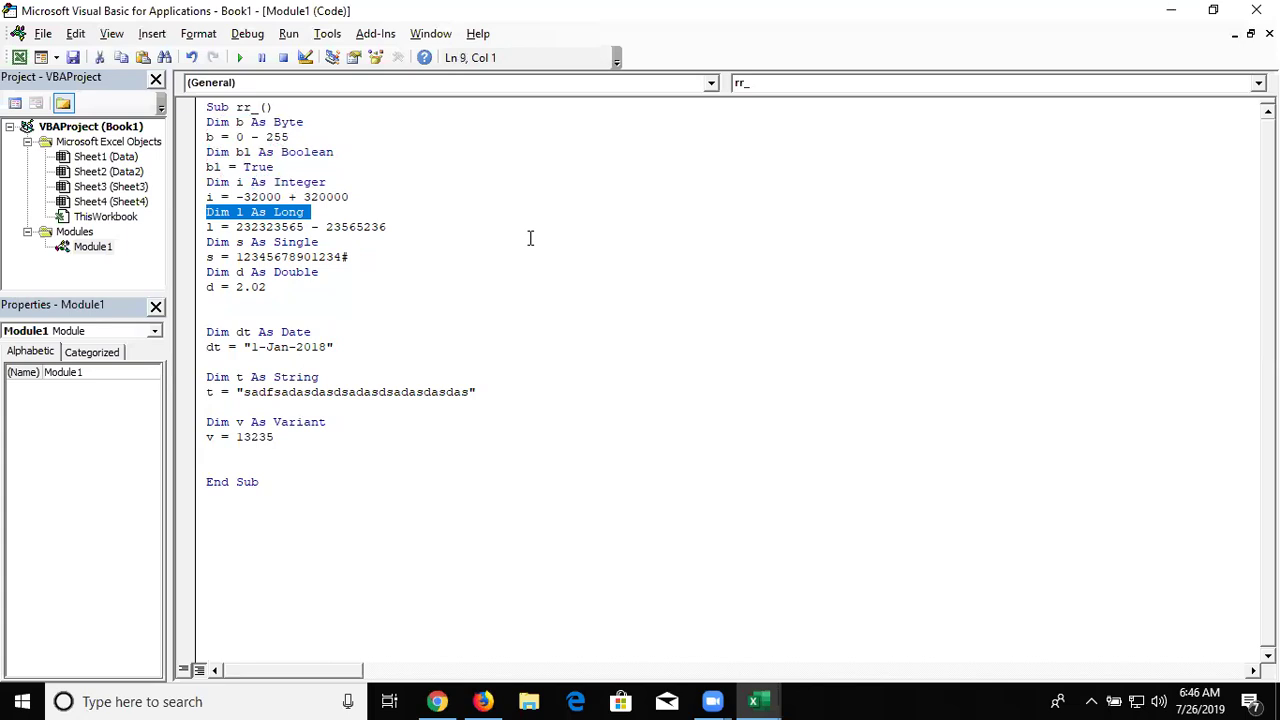
{"action": "key", "text": "Down"}
{"action": "key", "text": "Down"}
{"action": "key", "text": "End"}
{"action": "key", "text": "shift+Home"}
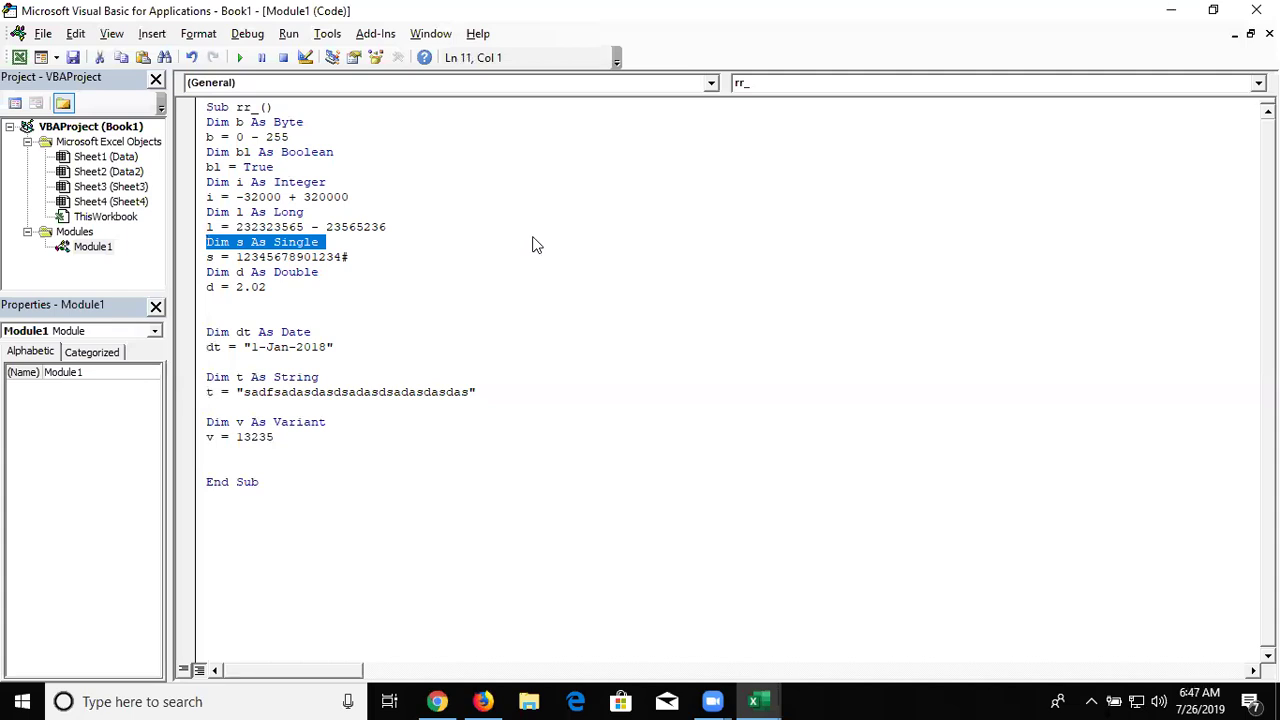
{"action": "key", "text": "Down"}
{"action": "key", "text": "Down"}
{"action": "key", "text": "End"}
{"action": "key", "text": "shift+Home"}
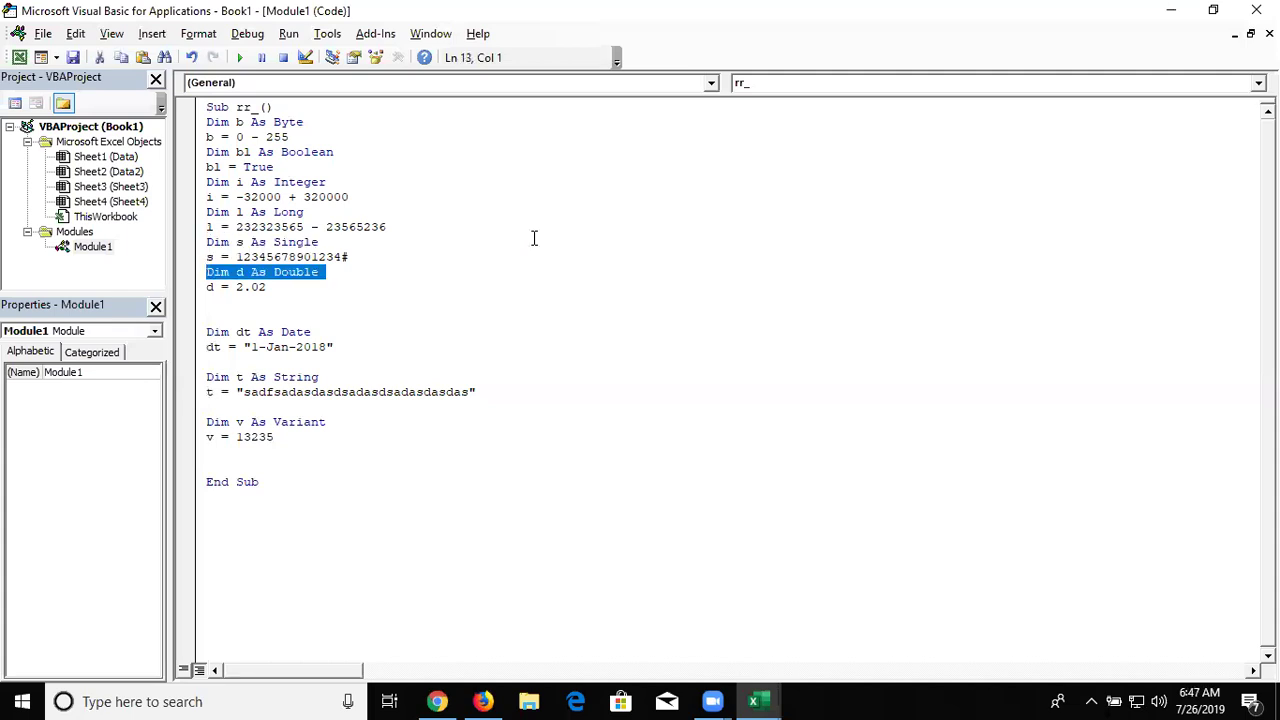
{"action": "key", "text": "Down"}
{"action": "key", "text": "Down"}
{"action": "key", "text": "Down"}
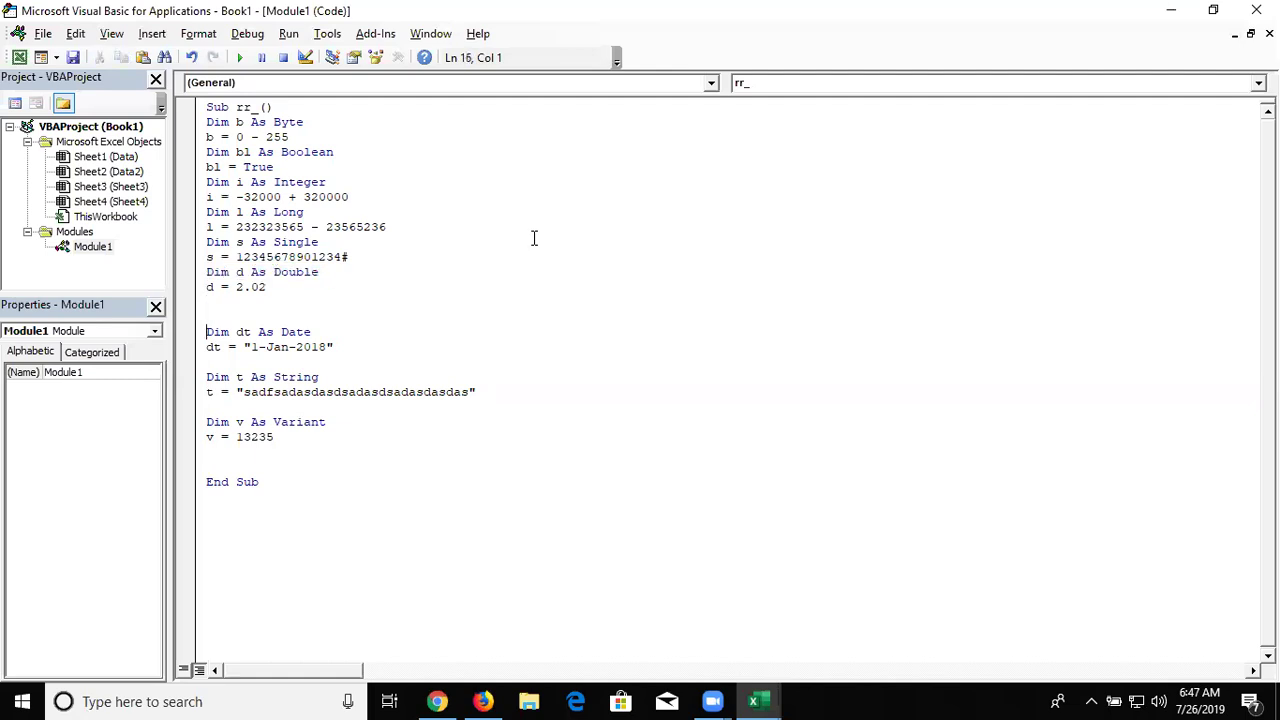
{"action": "key", "text": "Down"}
{"action": "key", "text": "End"}
{"action": "key", "text": "shift+Home"}
{"action": "key", "text": "Down"}
{"action": "key", "text": "Down"}
{"action": "key", "text": "Down"}
{"action": "key", "text": "End"}
{"action": "key", "text": "shift+Home"}
{"action": "key", "text": "Down"}
{"action": "key", "text": "End"}
{"action": "key", "text": "shift+Home"}
{"action": "key", "text": "Up"}
{"action": "key", "text": "Up"}
{"action": "key", "text": "Down"}
{"action": "key", "text": "End"}
{"action": "key", "text": "shift+Home"}
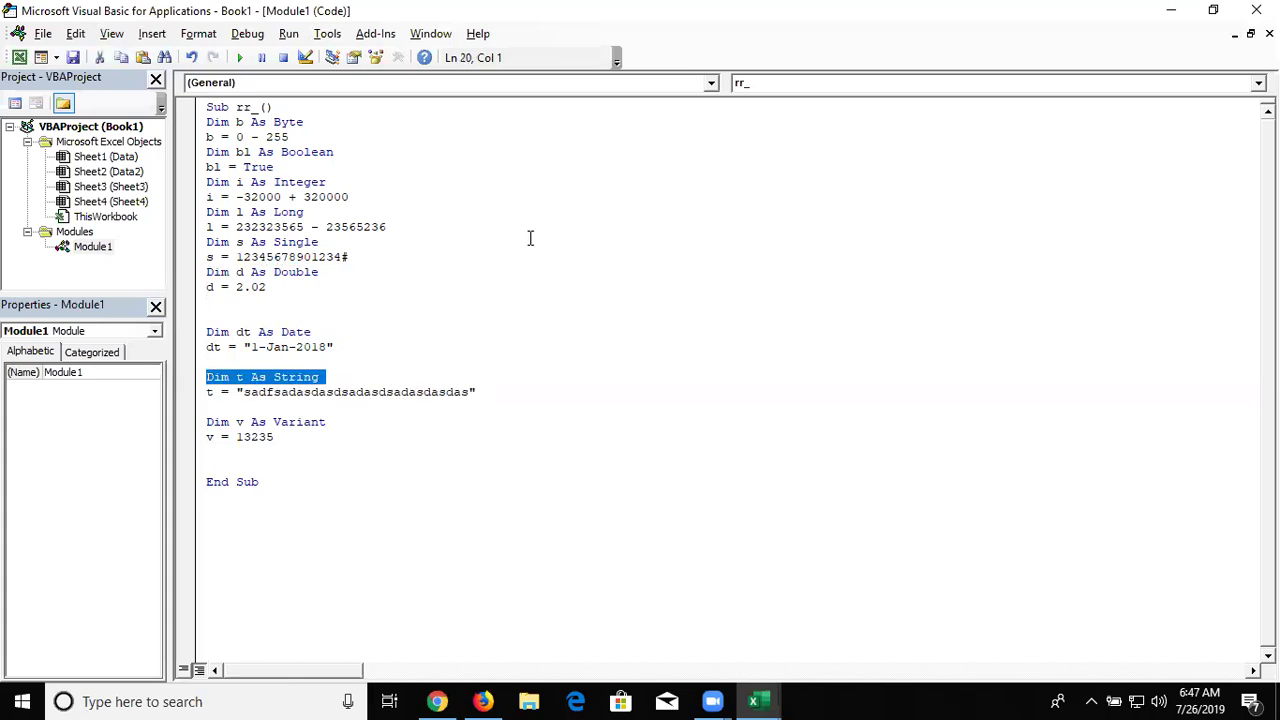
{"action": "key", "text": "Down"}
{"action": "key", "text": "End"}
{"action": "key", "text": "shift+Home"}
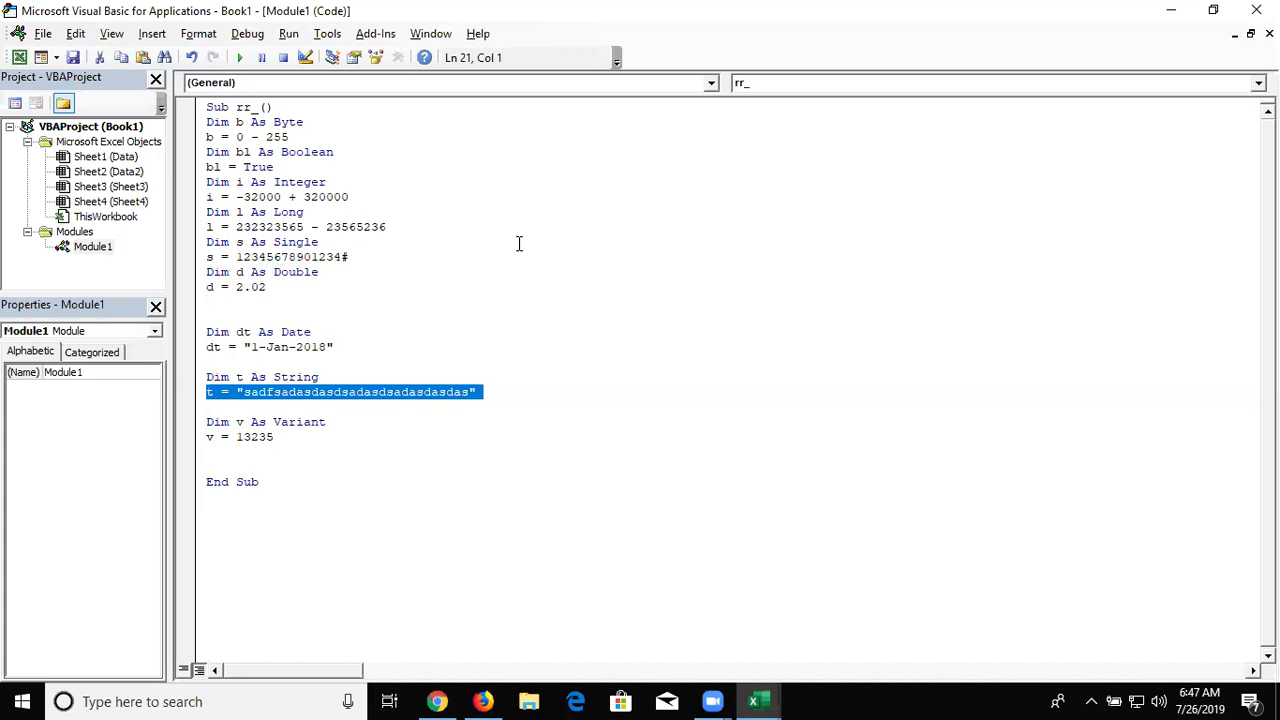
{"action": "key", "text": "Down"}
{"action": "key", "text": "Down"}
{"action": "key", "text": "shift+Down"}
{"action": "key", "text": "shift+Down"}
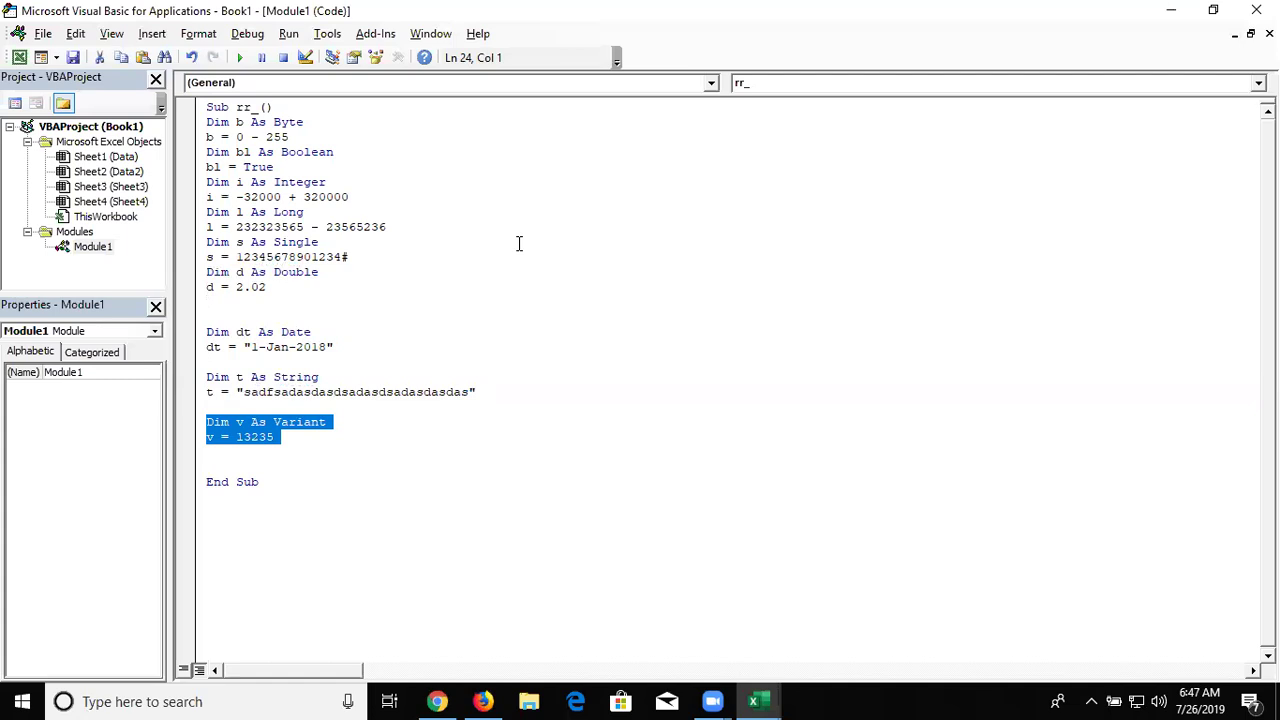
{"action": "key", "text": "Up"}
{"action": "key", "text": "Up"}
{"action": "key", "text": "Up"}
{"action": "key", "text": "shift+Up"}
{"action": "key", "text": "shift+Up"}
{"action": "key", "text": "shift+Up"}
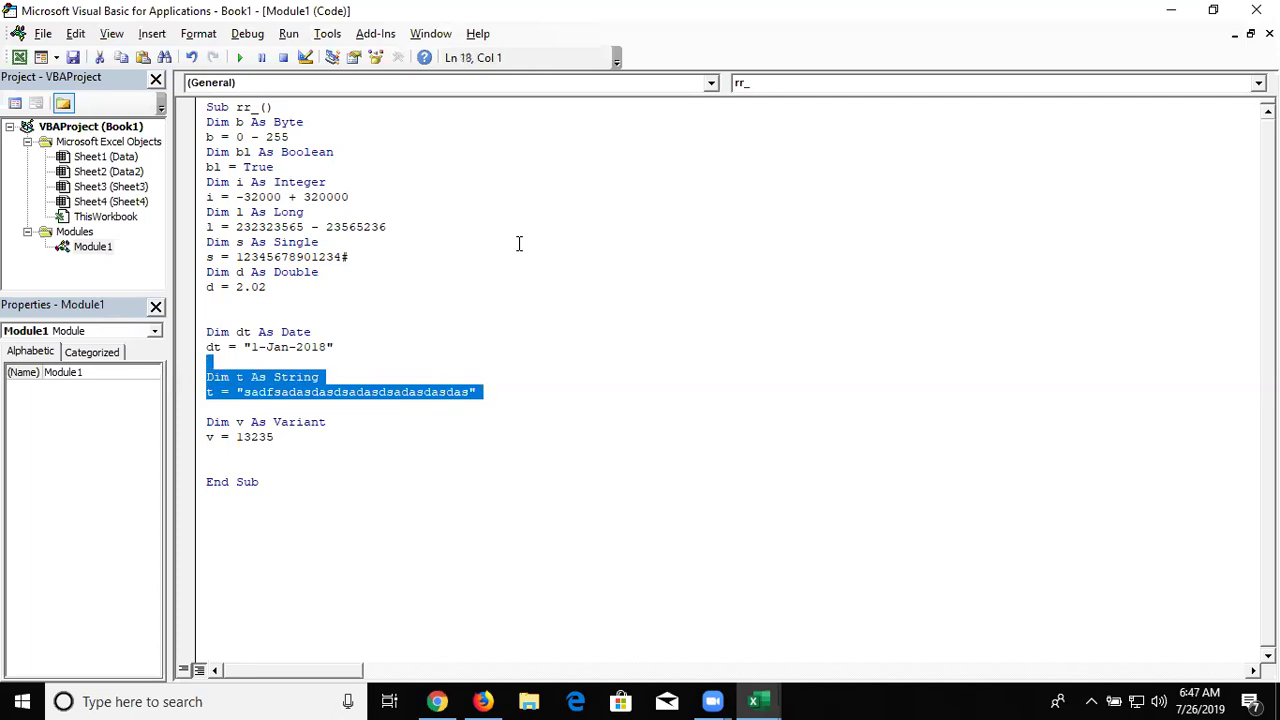
{"action": "key", "text": "shift+Up"}
{"action": "key", "text": "shift+Up"}
{"action": "key", "text": "shift+Up"}
{"action": "key", "text": "shift+Up"}
{"action": "key", "text": "shift+Up"}
{"action": "key", "text": "shift+Up"}
{"action": "key", "text": "shift+Up"}
{"action": "key", "text": "shift+Up"}
{"action": "key", "text": "shift+Down"}
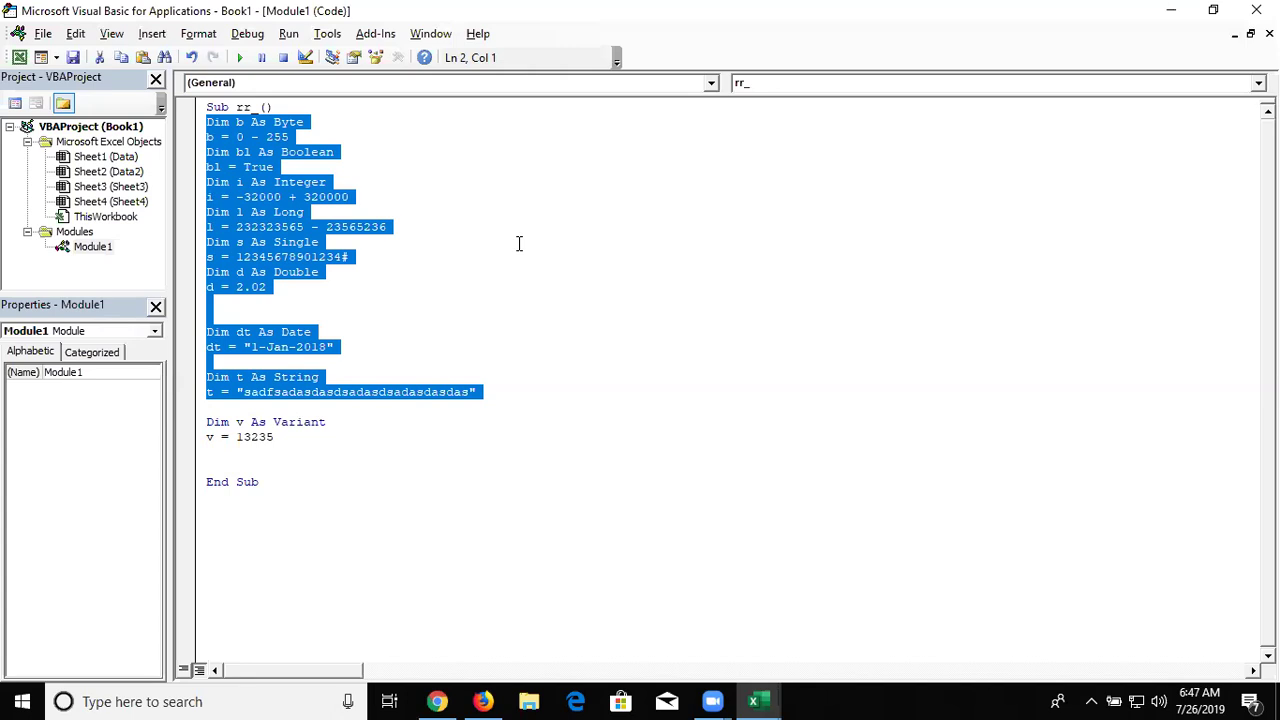
{"action": "key", "text": "ctrl+Home"}
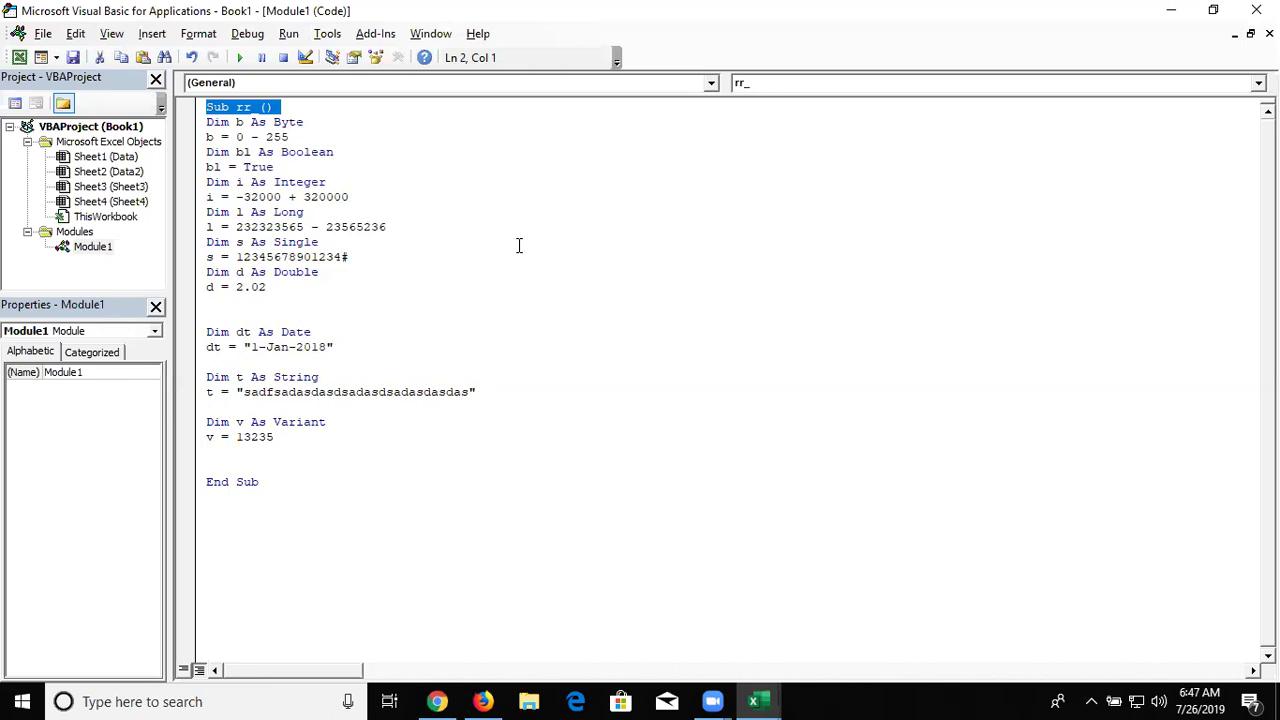
{"action": "key", "text": "Down"}
{"action": "key", "text": "Down"}
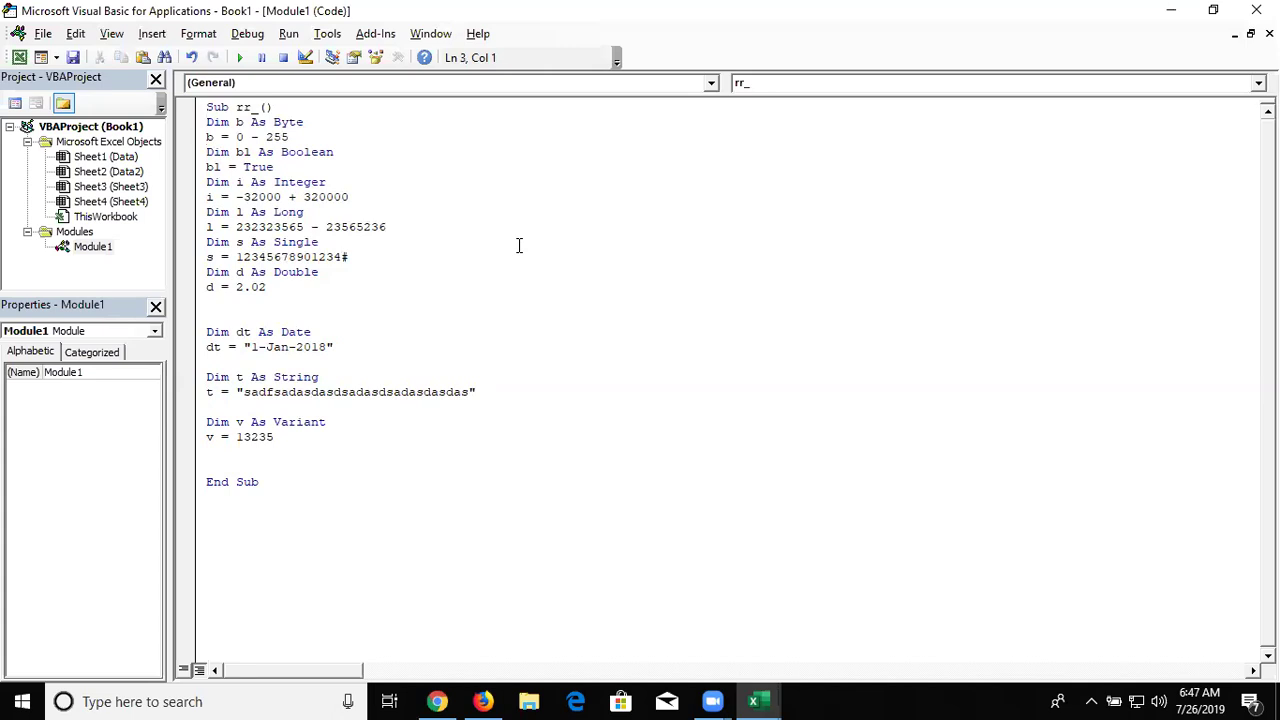
{"action": "key", "text": "Down"}
{"action": "key", "text": "Down"}
{"action": "key", "text": "Down"}
{"action": "key", "text": "Down"}
{"action": "key", "text": "Down"}
{"action": "key", "text": "Down"}
{"action": "key", "text": "Down"}
- Write Sub rr() declaring l As Long, assigning l = 25.36 and showing it with MsgBox l
{"action": "type", "text": "sub rr()"}
{"action": "key", "text": "Return"}
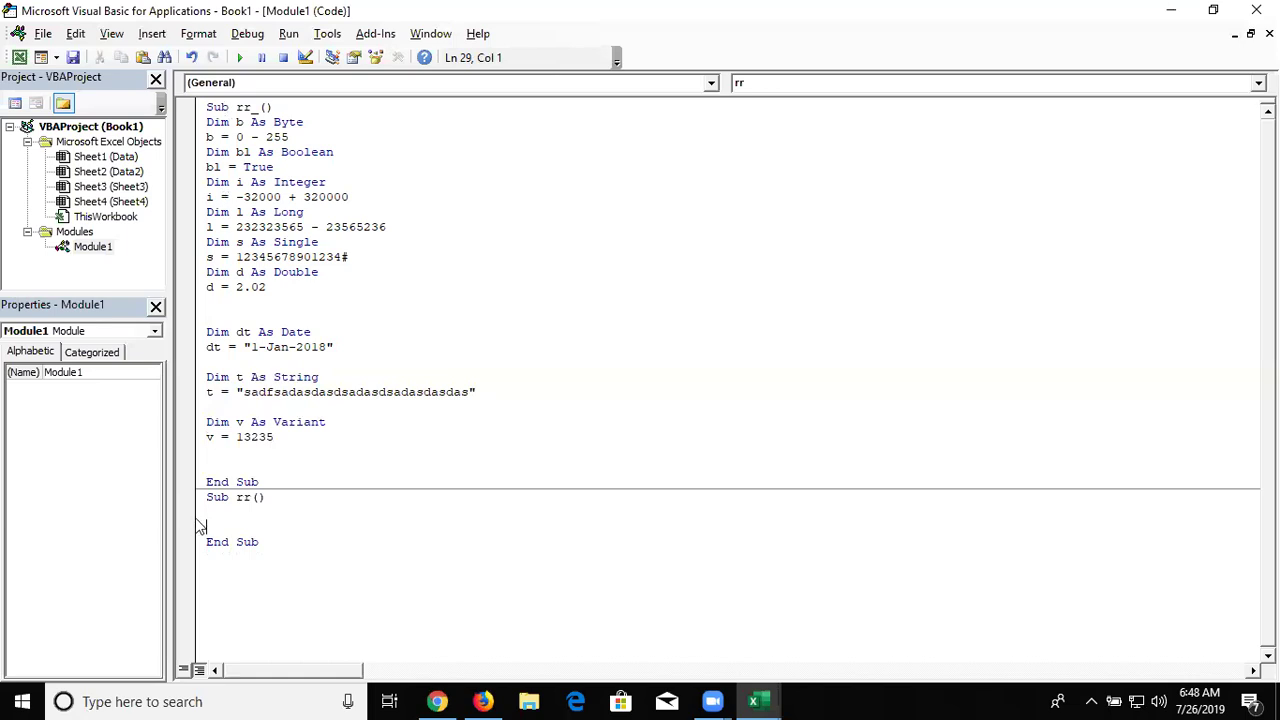
{"action": "type", "text": "dim "}
{"action": "type", "text": "l as "}
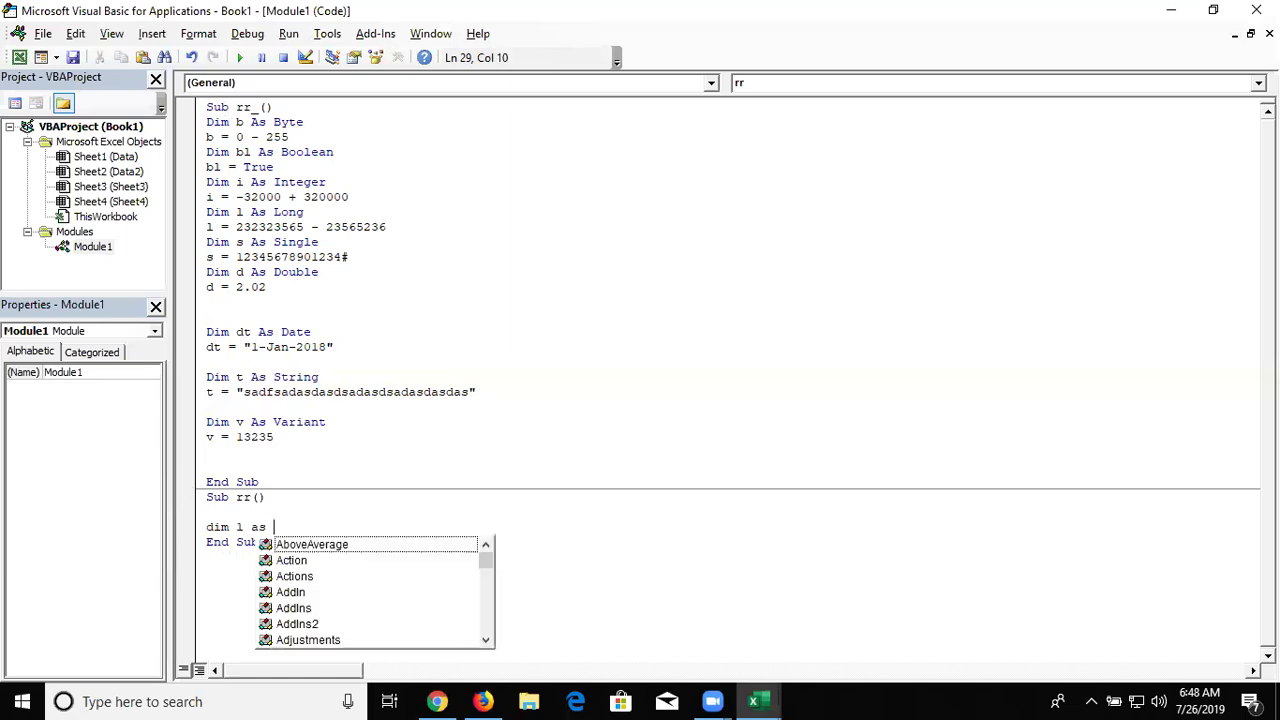
{"action": "type", "text": "lon"}
{"action": "key", "text": "Tab"}
{"action": "key", "text": "Return"}
{"action": "key", "text": "Return"}
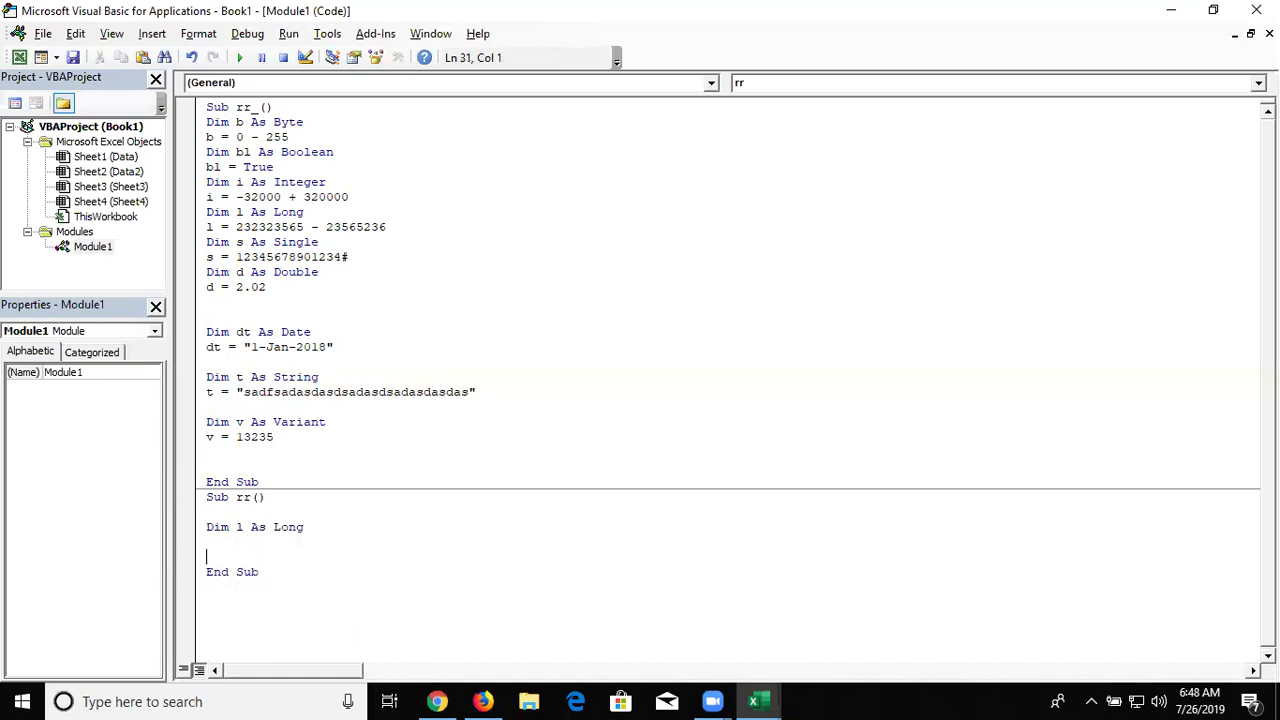
{"action": "type", "text": "l = 25.36"}
{"action": "key", "text": "Return"}
{"action": "key", "text": "Return"}
{"action": "type", "text": "msgbox l"}
{"action": "key", "text": "Return"}
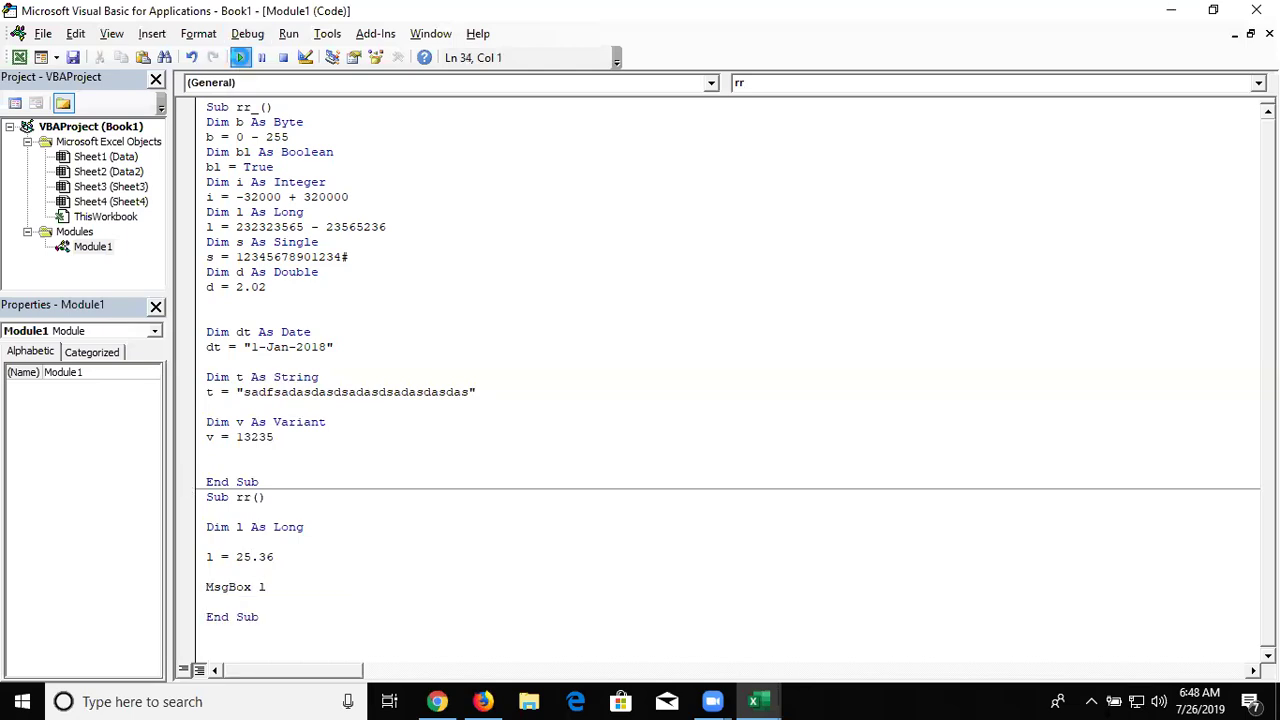
- Change l = 25.36 to 25.85 in Sub rr and run it, confirming the message shows 26
{"action": "left_click", "coordinate": [240, 58]}
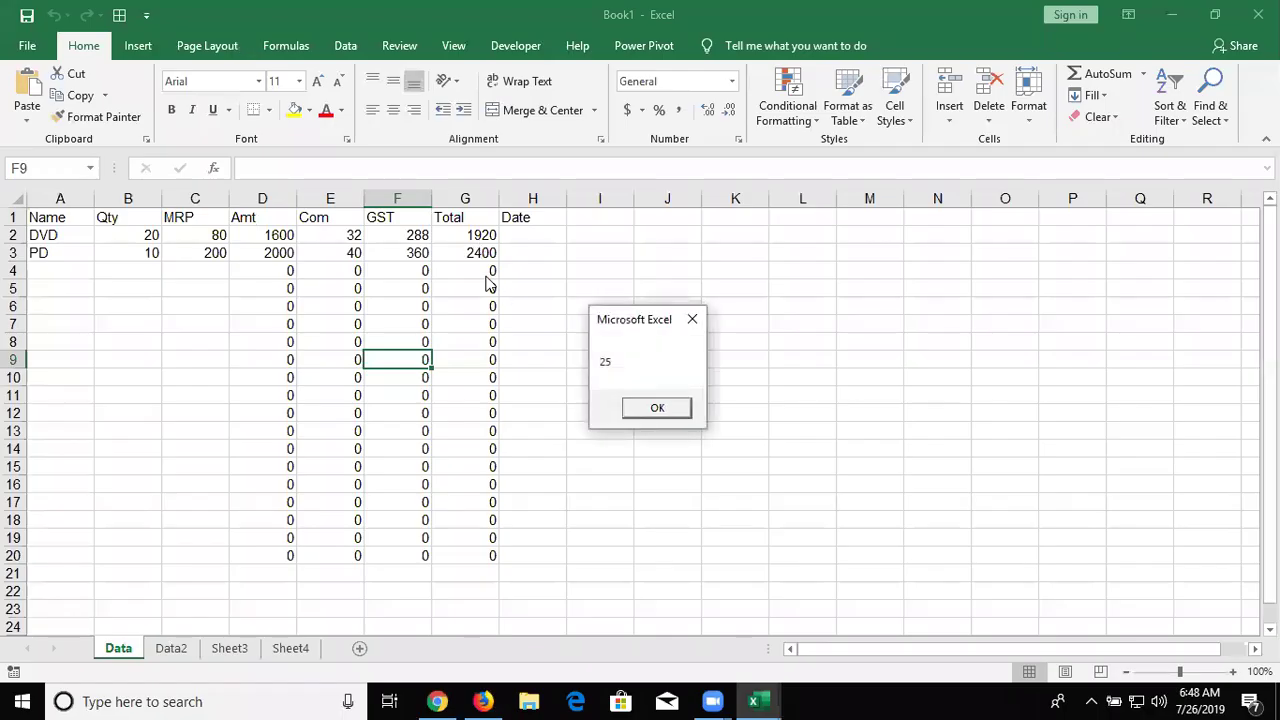
{"action": "left_click", "coordinate": [656, 405]}
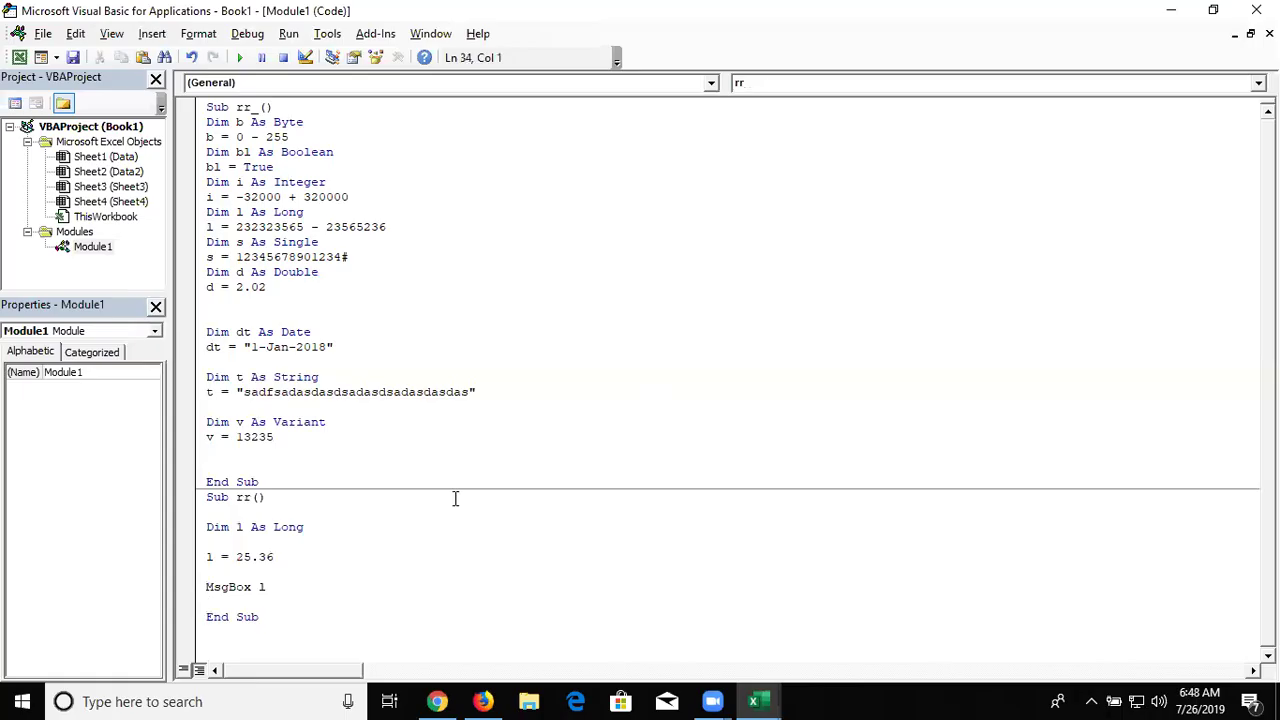
{"action": "left_click", "coordinate": [340, 559]}
{"action": "key", "text": "BackSpace"}
{"action": "key", "text": "BackSpace"}
{"action": "type", "text": "85"}
{"action": "left_click", "coordinate": [450, 617]}
{"action": "left_click", "coordinate": [314, 540]}
{"action": "key", "text": "F5"}
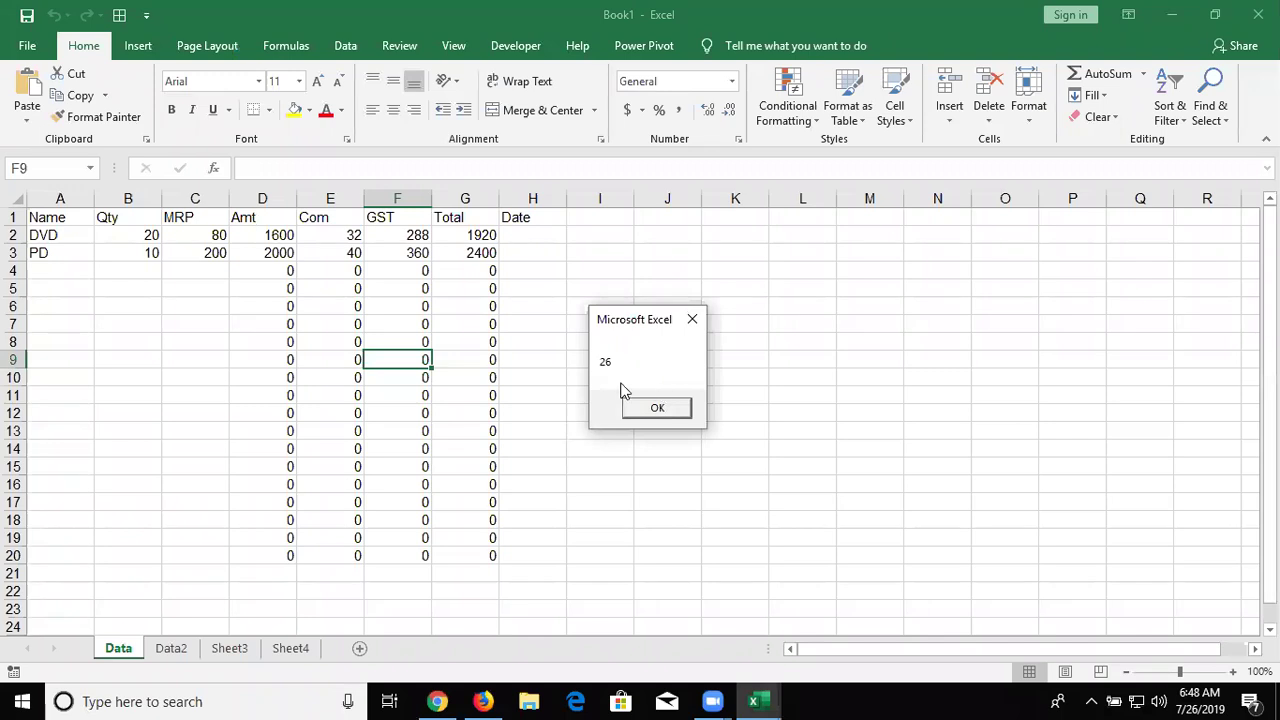
{"action": "left_click", "coordinate": [628, 414]}
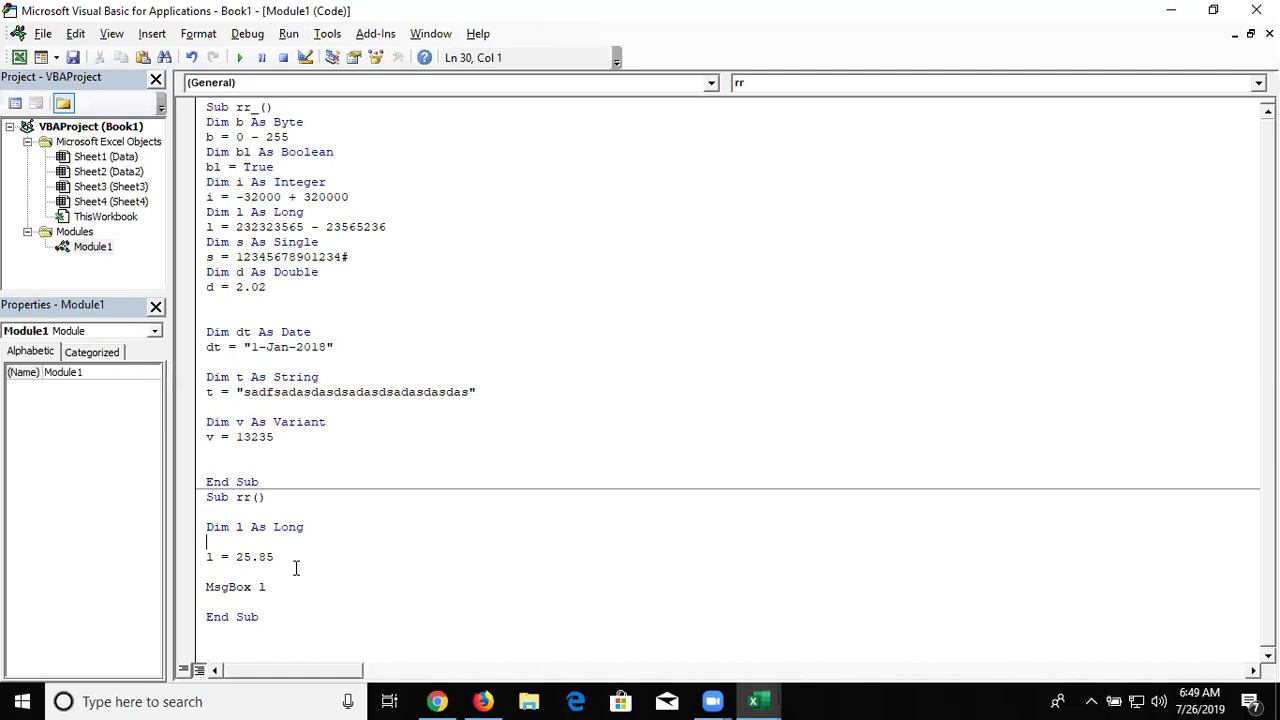
- Select the Dim l As Long line, then minimize all windows to show the desktop
{"action": "key", "text": "Up"}
{"action": "key", "text": "shift+End"}
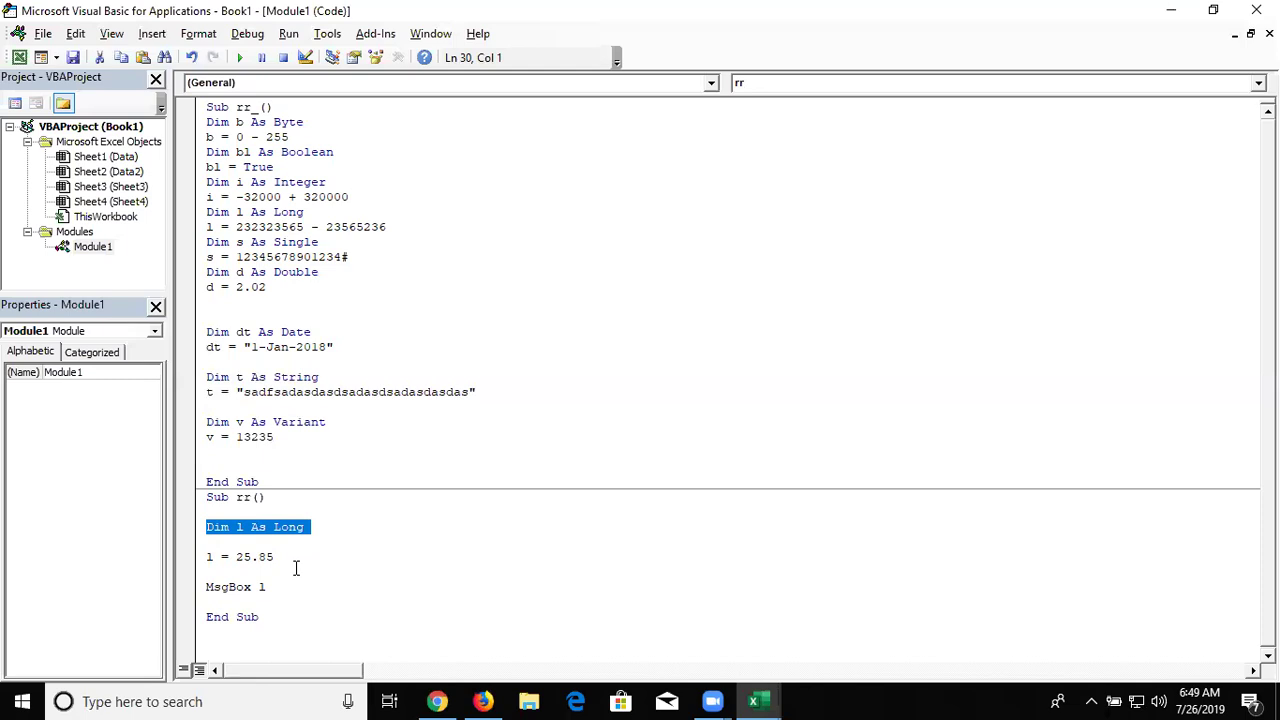
{"action": "key", "text": "super+d"}
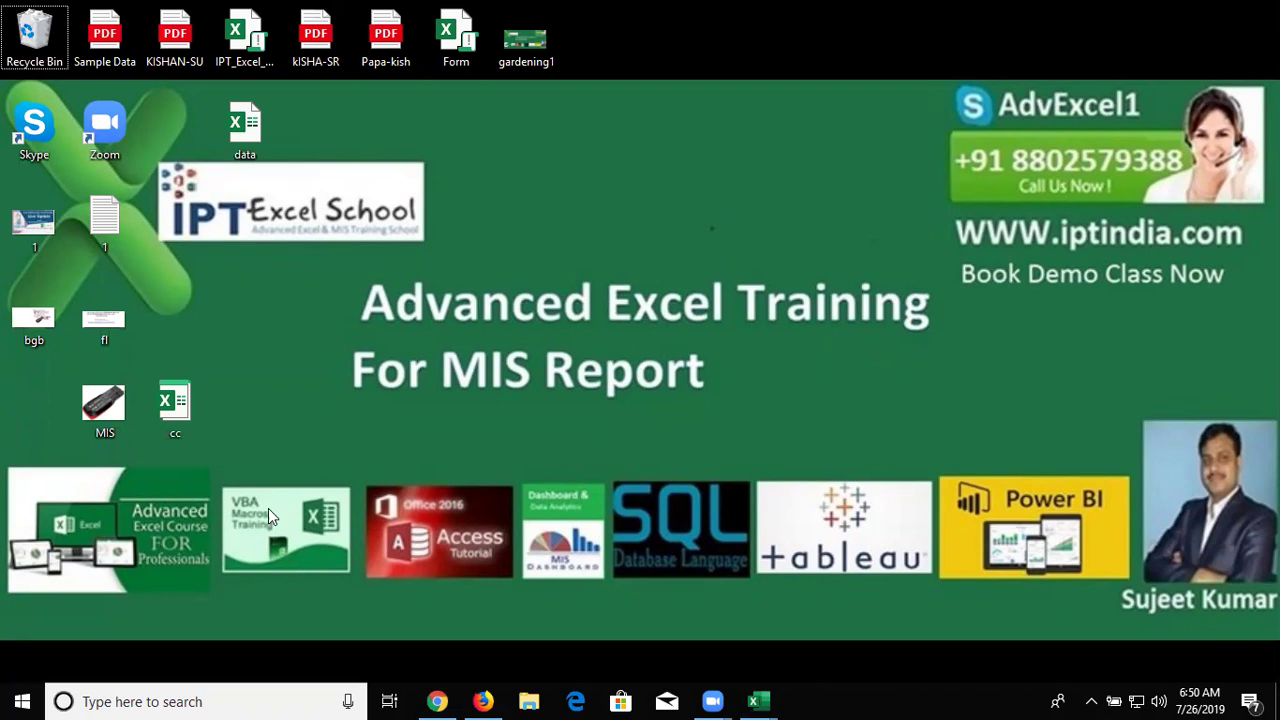
- In Chrome, search Gmail for 100 vba macros example and scroll through the results
{"action": "left_click", "coordinate": [440, 700]}
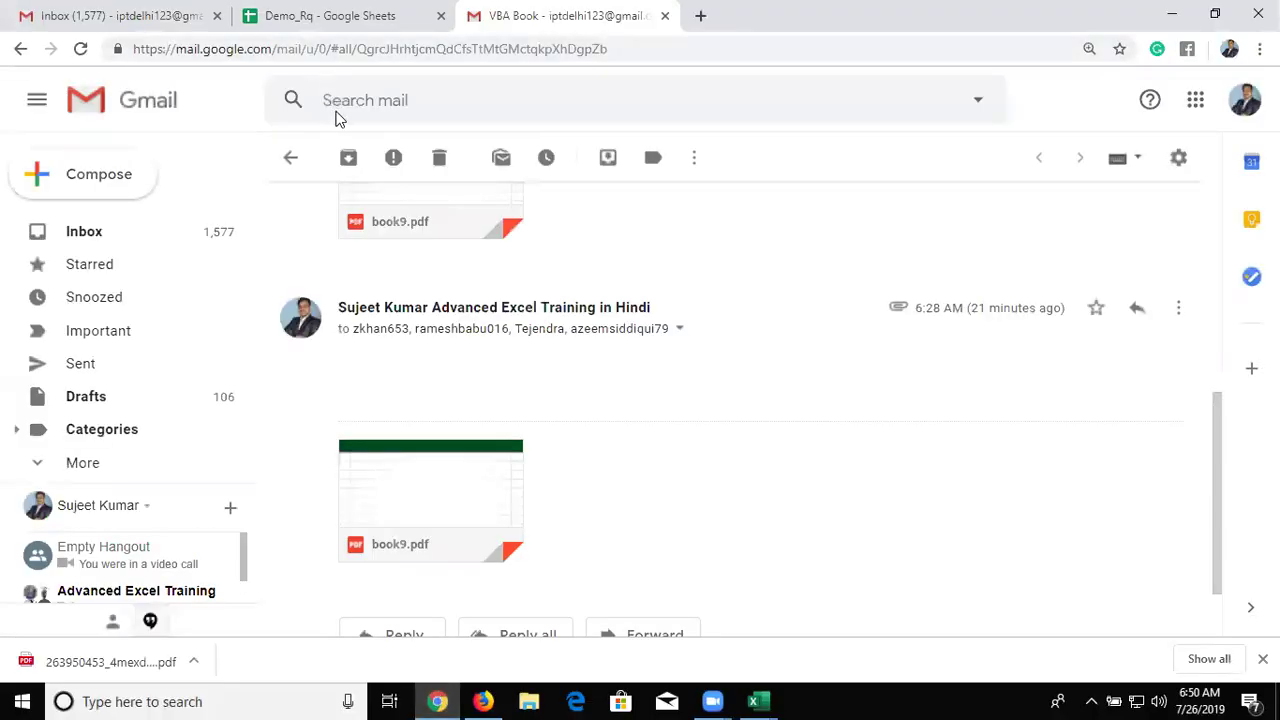
{"action": "left_click", "coordinate": [322, 104]}
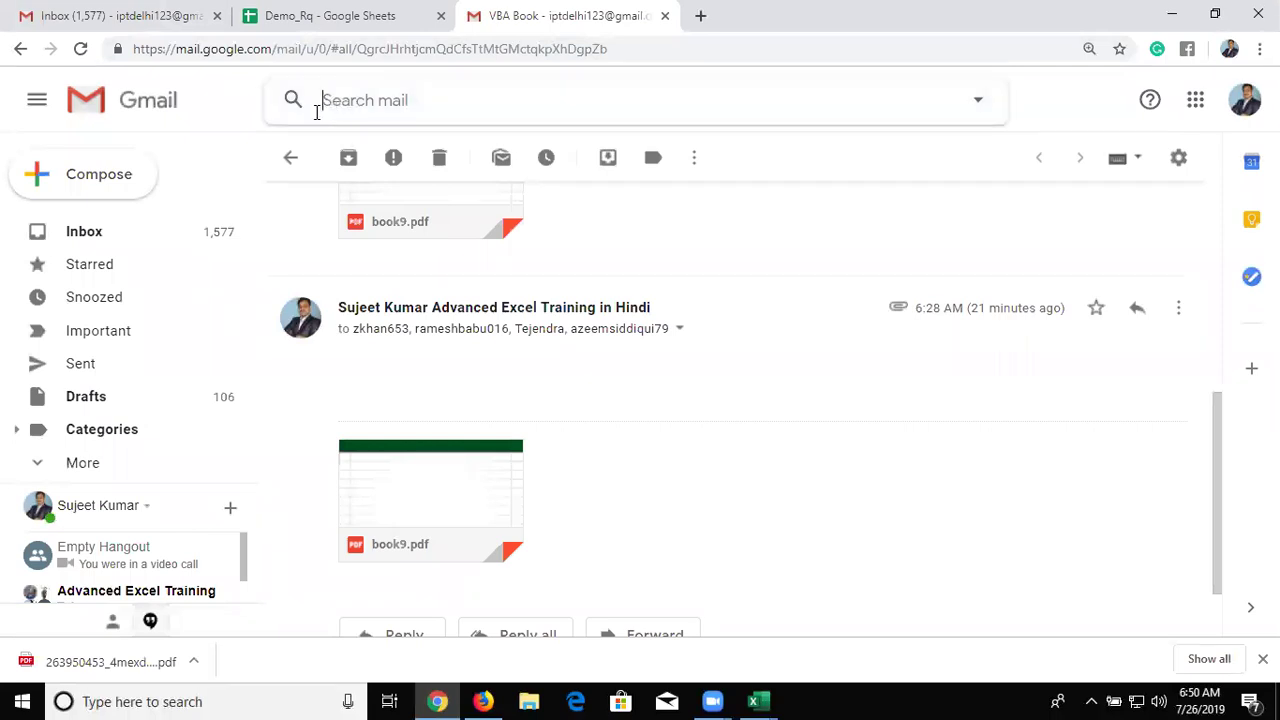
{"action": "type", "text": "100"}
{"action": "type", "text": " ex"}
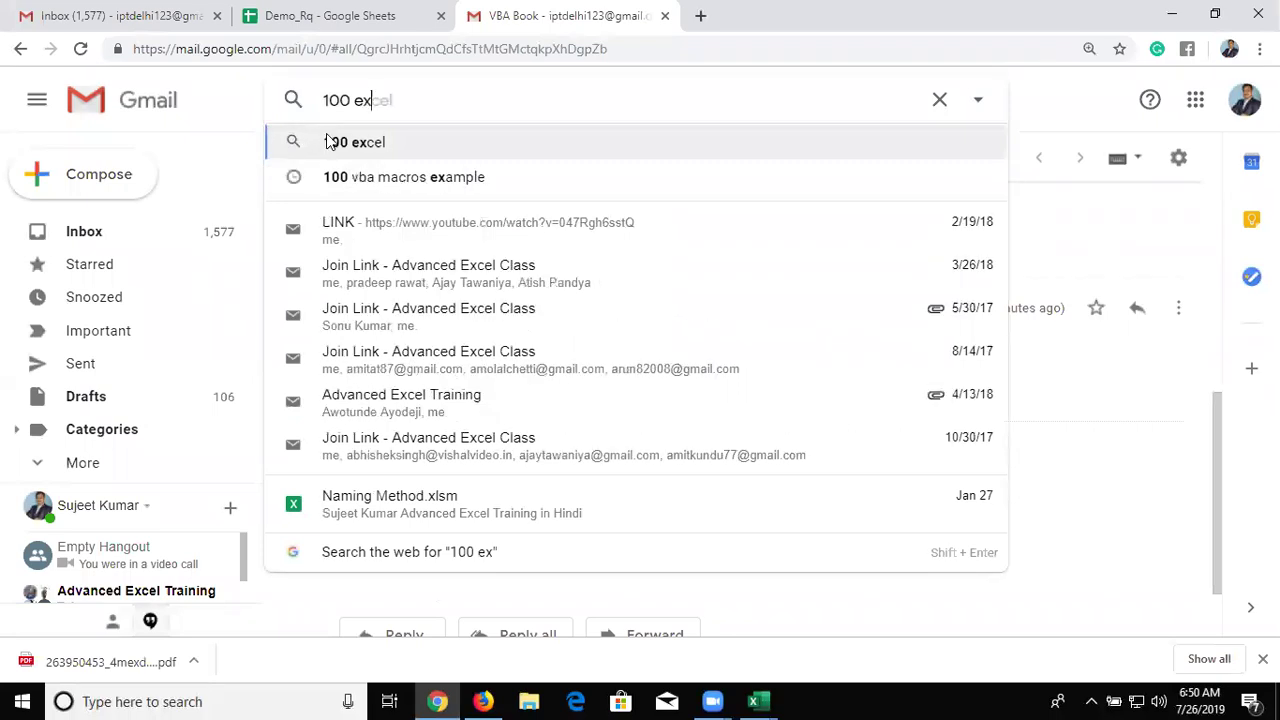
{"action": "left_click", "coordinate": [400, 176]}
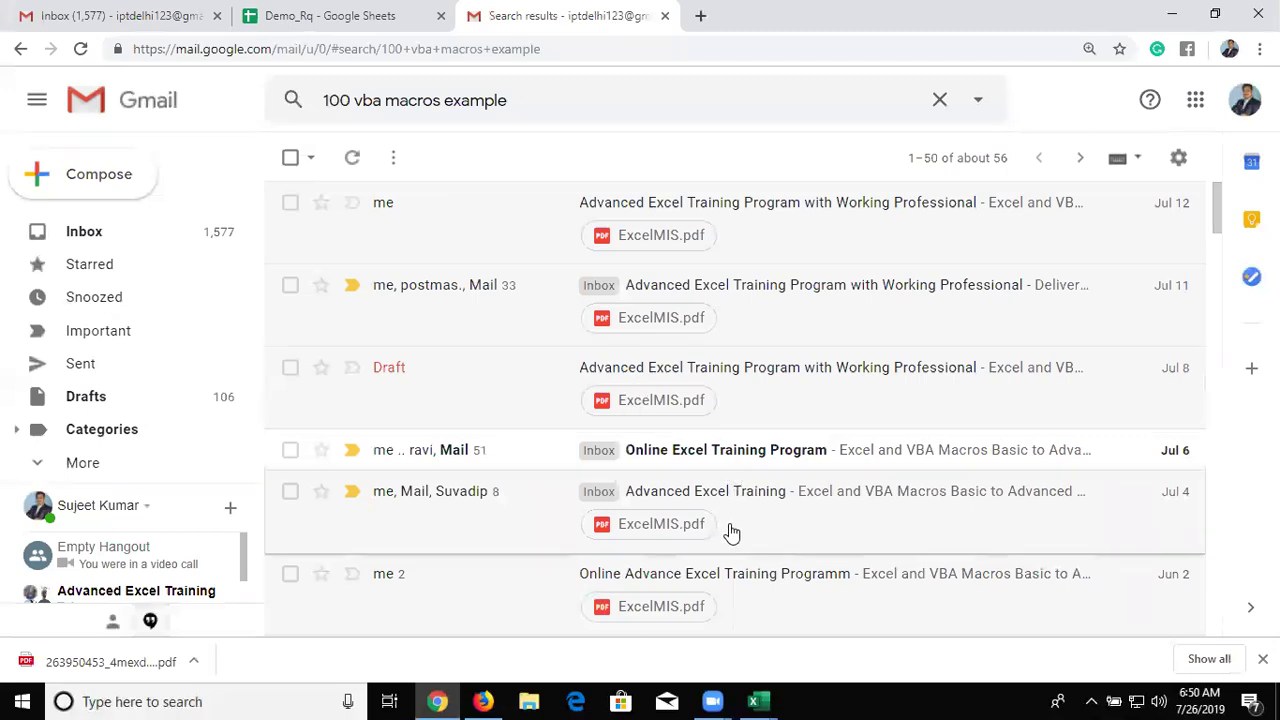
{"action": "scroll", "coordinate": [826, 520], "scroll_direction": "down", "scroll_amount": 1}
{"action": "scroll", "coordinate": [825, 521], "scroll_direction": "down", "scroll_amount": 2}
{"action": "scroll", "coordinate": [825, 521], "scroll_direction": "down", "scroll_amount": 2}
{"action": "scroll", "coordinate": [820, 519], "scroll_direction": "down", "scroll_amount": 3}
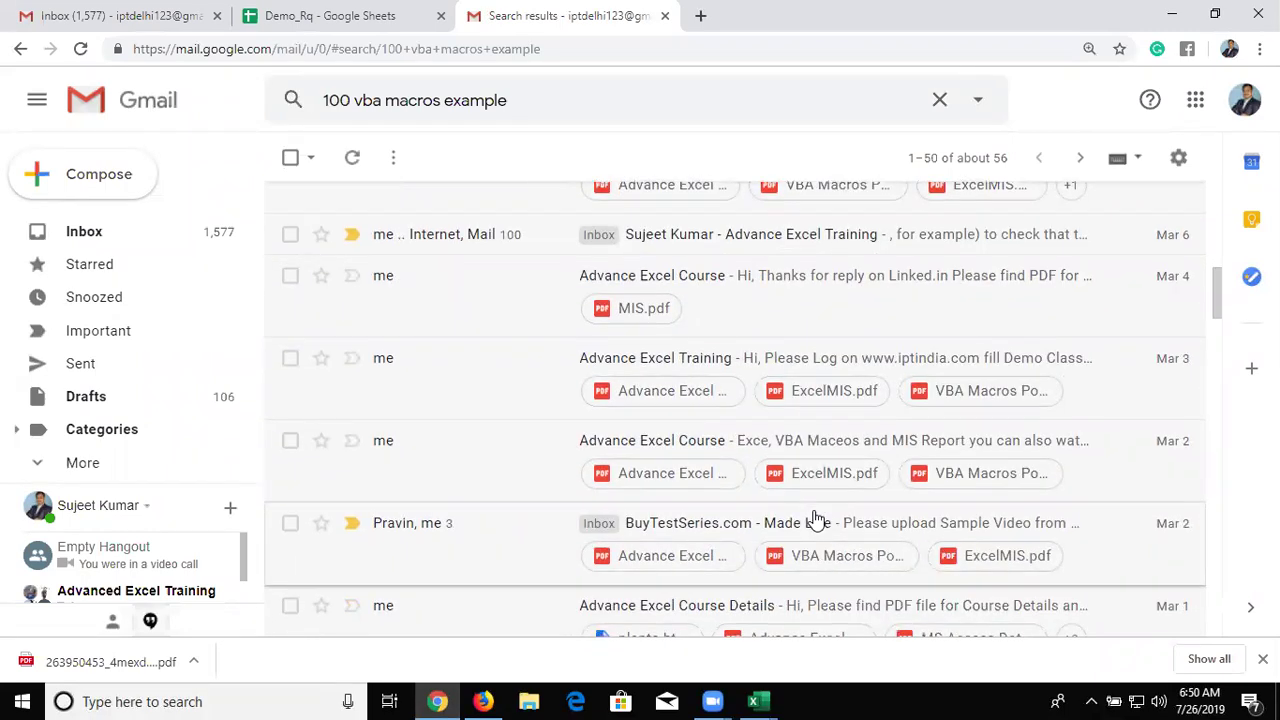
{"action": "scroll", "coordinate": [815, 520], "scroll_direction": "down", "scroll_amount": 3}
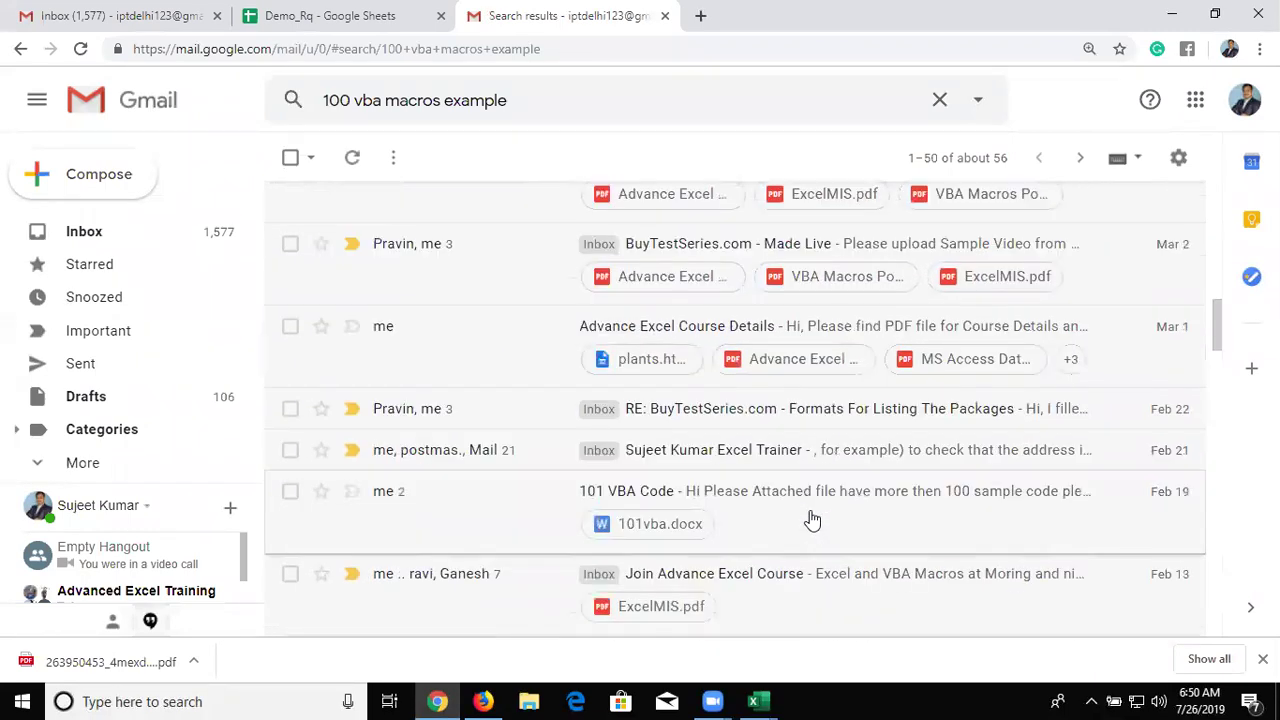
- Open the 101 VBA Code email, download 101vba.docx and open it
{"action": "left_click", "coordinate": [728, 533]}
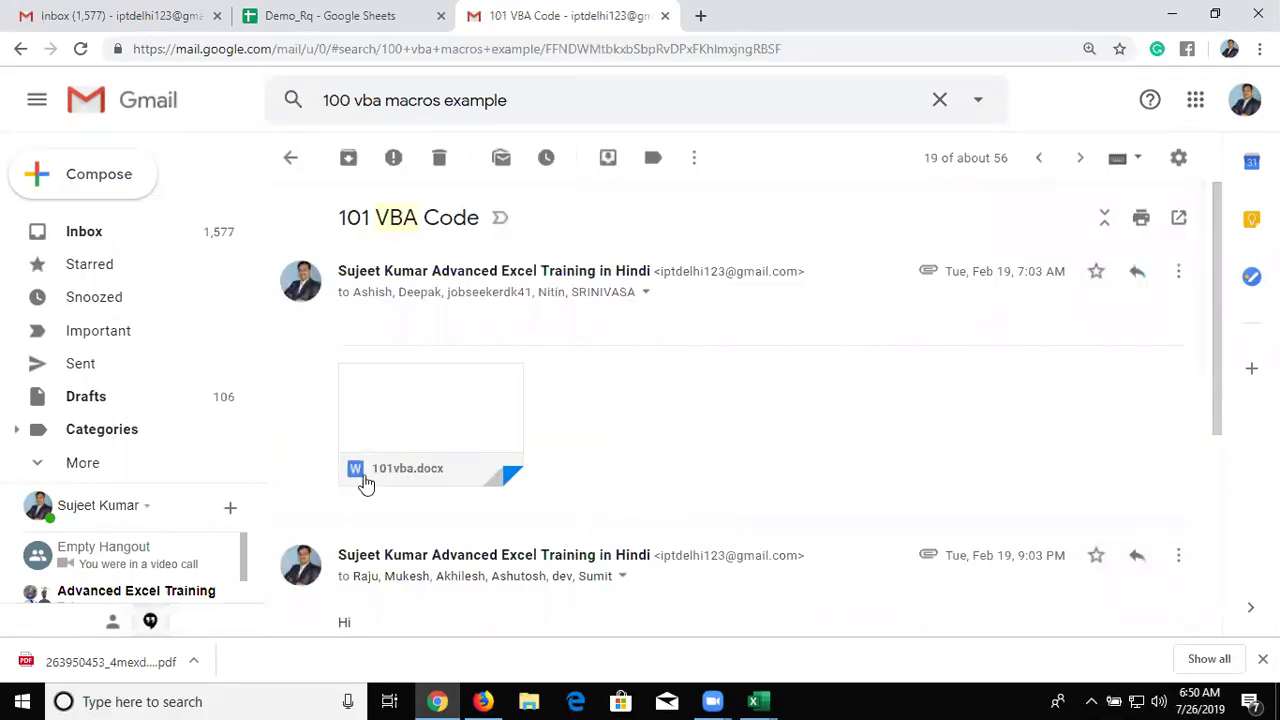
{"action": "mouse_move", "coordinate": [430, 425]}
{"action": "left_click", "coordinate": [375, 466]}
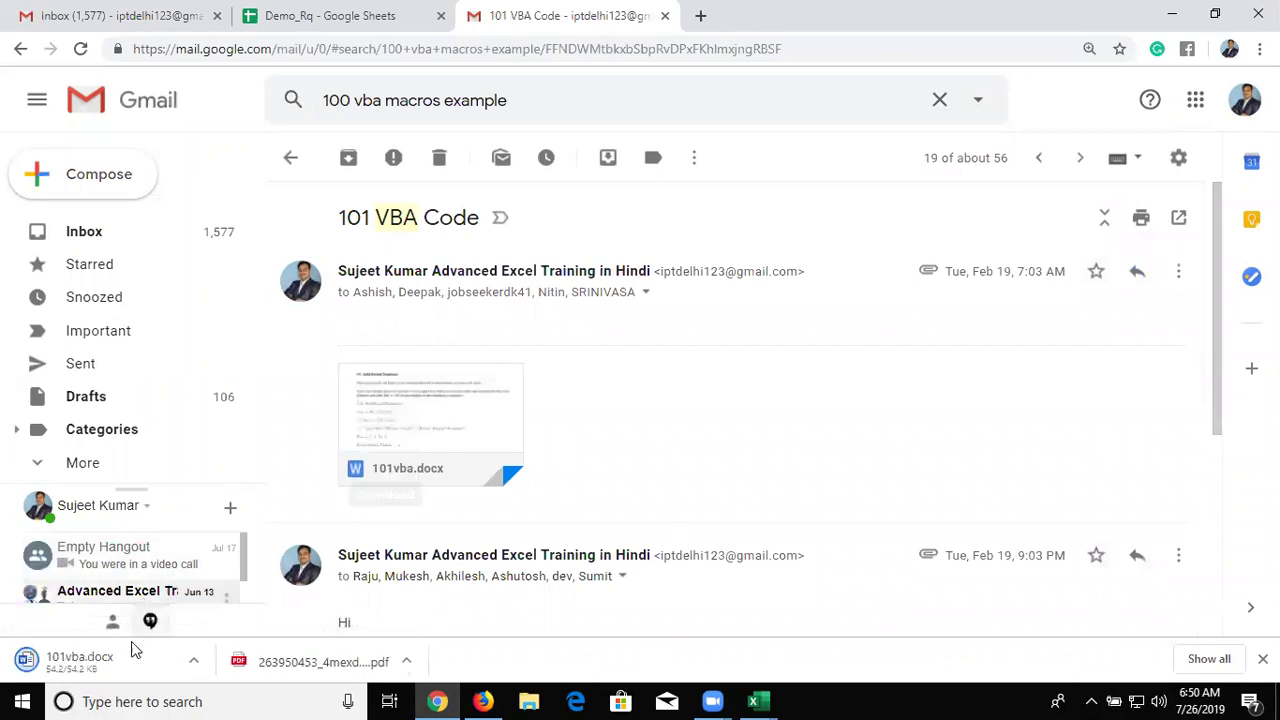
{"action": "left_click", "coordinate": [131, 658]}
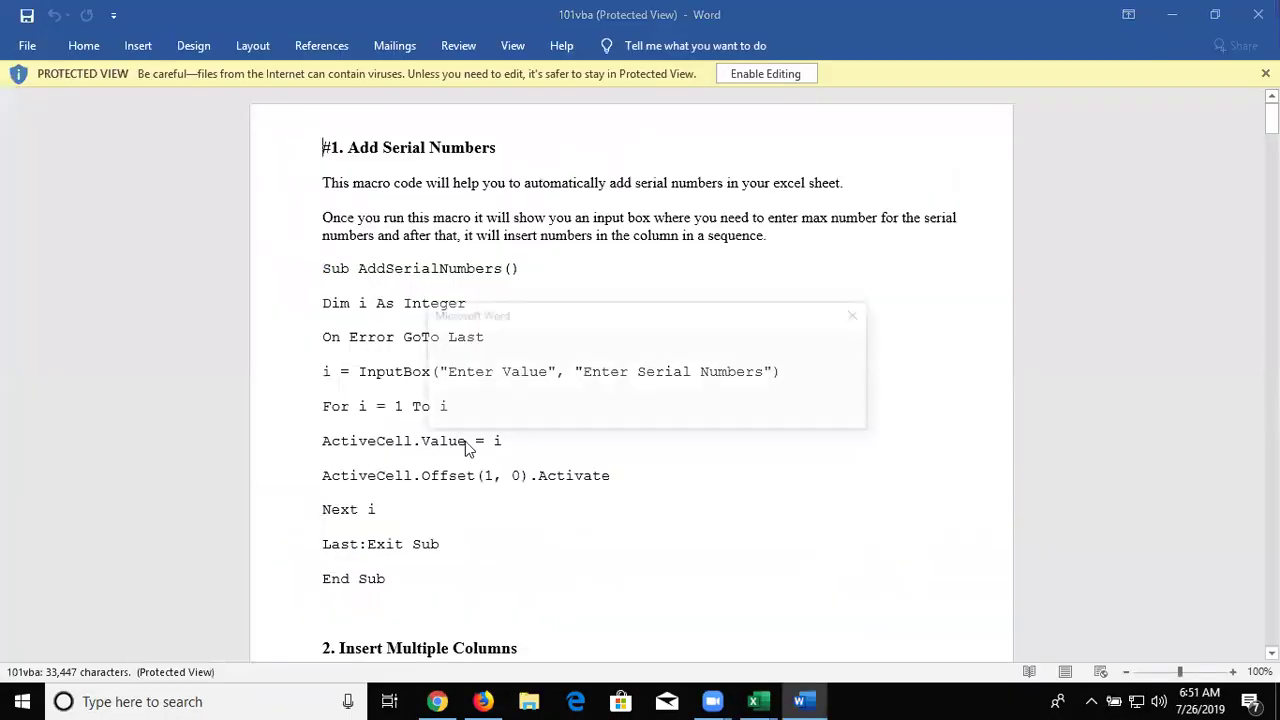
- Dismiss the default-app notices and enable editing of 101vba.docx
{"action": "left_click", "coordinate": [612, 420]}
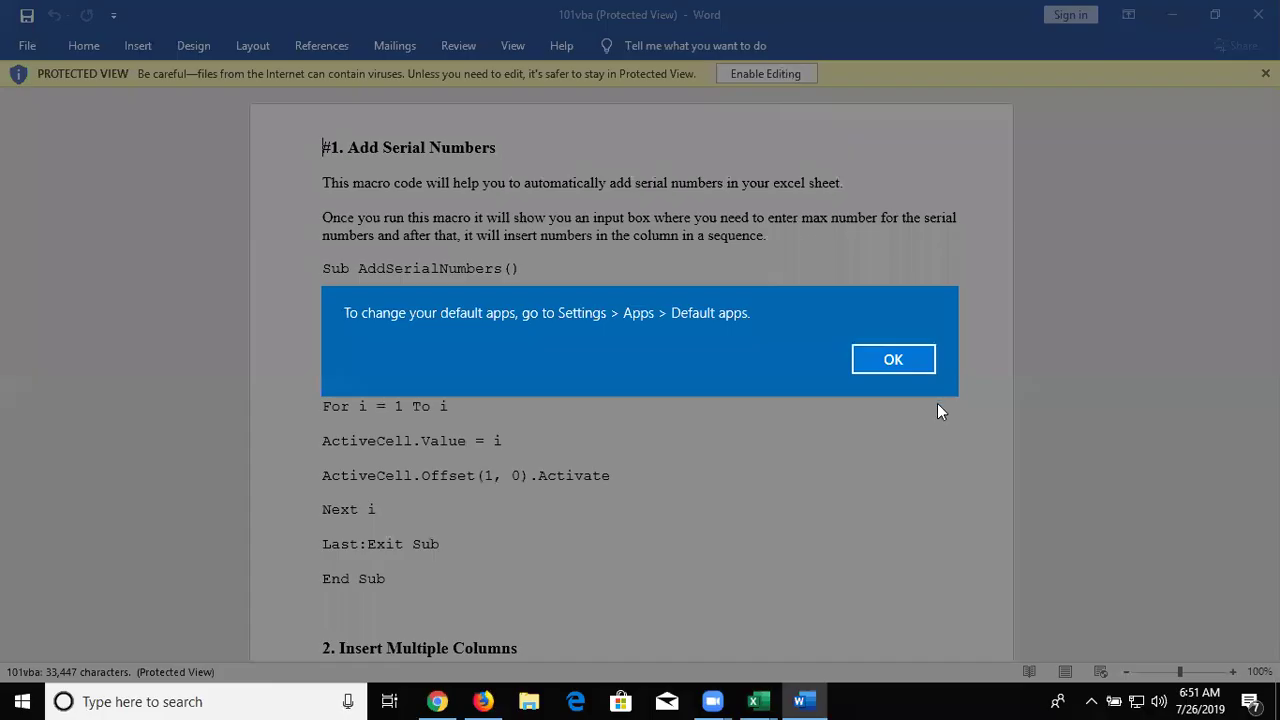
{"action": "left_click", "coordinate": [903, 364]}
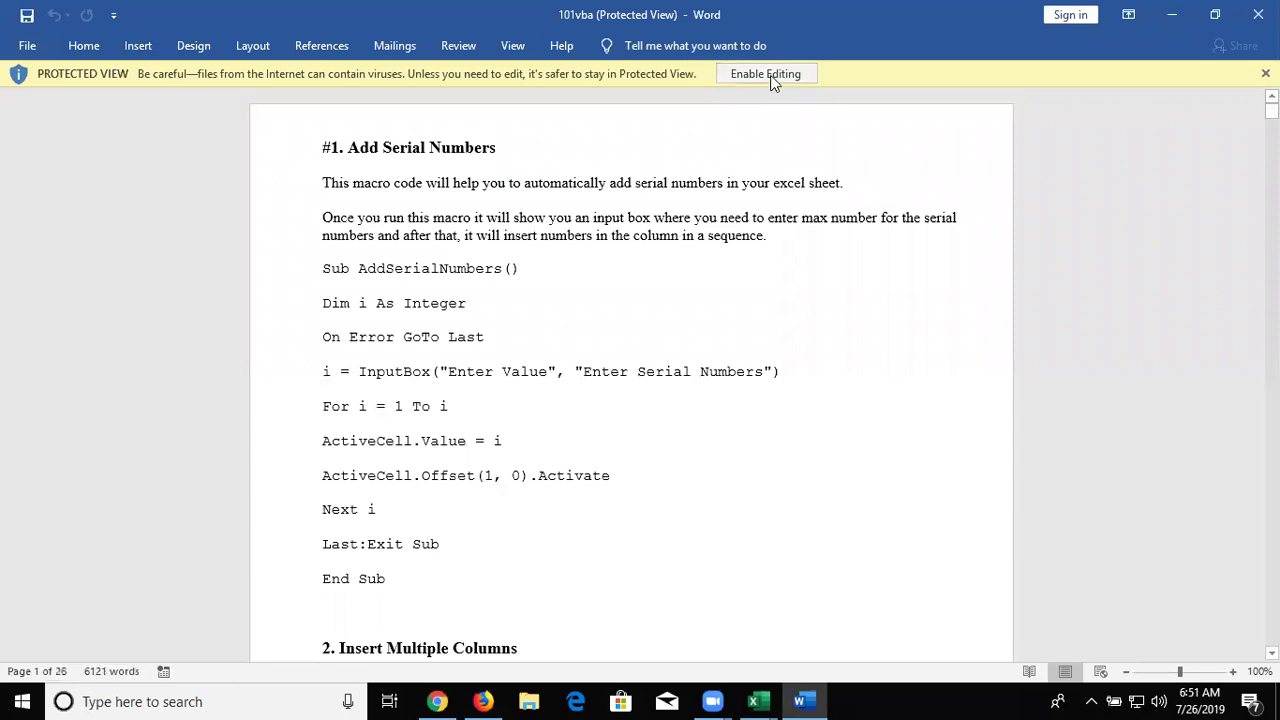
{"action": "left_click", "coordinate": [763, 74]}
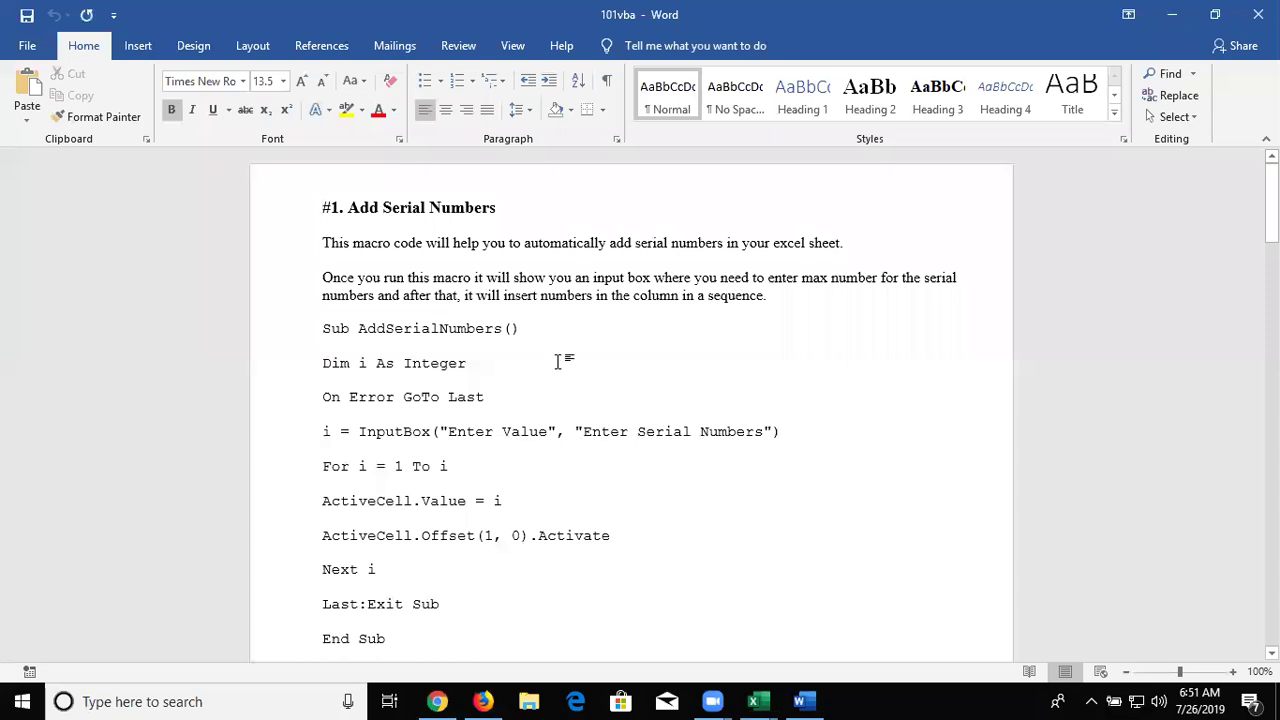
- Scroll through the macros from Unmerge Cells down to Highlight Greater Than Values
{"action": "left_click", "coordinate": [558, 362]}
{"action": "scroll", "coordinate": [558, 362], "scroll_direction": "down", "scroll_amount": 5}
{"action": "scroll", "coordinate": [558, 364], "scroll_direction": "down", "scroll_amount": 1}
{"action": "scroll", "coordinate": [558, 365], "scroll_direction": "down", "scroll_amount": 2}
{"action": "scroll", "coordinate": [558, 365], "scroll_direction": "down", "scroll_amount": 4}
{"action": "scroll", "coordinate": [558, 364], "scroll_direction": "down", "scroll_amount": 1}
{"action": "scroll", "coordinate": [558, 364], "scroll_direction": "down", "scroll_amount": 1}
{"action": "scroll", "coordinate": [558, 363], "scroll_direction": "down", "scroll_amount": 2}
{"action": "scroll", "coordinate": [558, 363], "scroll_direction": "down", "scroll_amount": 4}
{"action": "scroll", "coordinate": [558, 363], "scroll_direction": "down", "scroll_amount": 3}
{"action": "scroll", "coordinate": [559, 362], "scroll_direction": "down", "scroll_amount": 3}
{"action": "scroll", "coordinate": [560, 361], "scroll_direction": "down", "scroll_amount": 3}
{"action": "scroll", "coordinate": [560, 361], "scroll_direction": "down", "scroll_amount": 3}
{"action": "scroll", "coordinate": [560, 361], "scroll_direction": "down", "scroll_amount": 4}
{"action": "scroll", "coordinate": [560, 361], "scroll_direction": "down", "scroll_amount": 4}
{"action": "scroll", "coordinate": [560, 361], "scroll_direction": "down", "scroll_amount": 3}
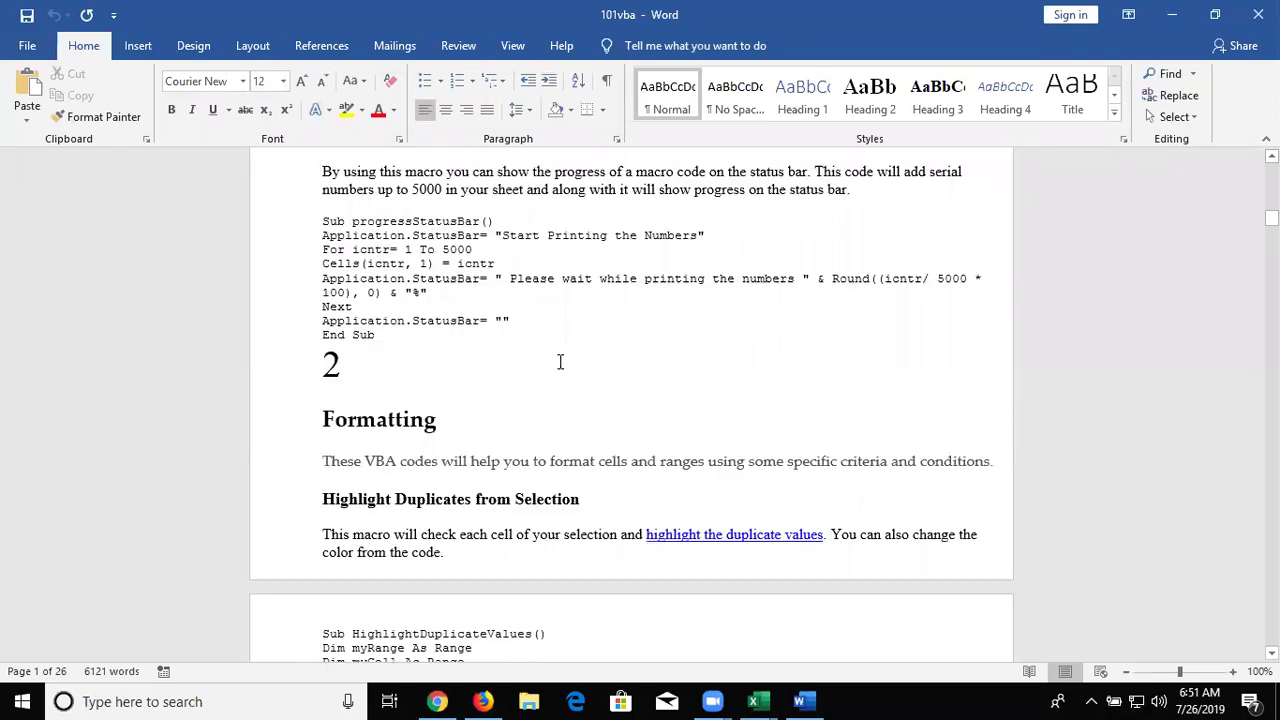
{"action": "scroll", "coordinate": [560, 361], "scroll_direction": "down", "scroll_amount": 3}
{"action": "scroll", "coordinate": [560, 363], "scroll_direction": "down", "scroll_amount": 7}
{"action": "scroll", "coordinate": [560, 362], "scroll_direction": "down", "scroll_amount": 12}
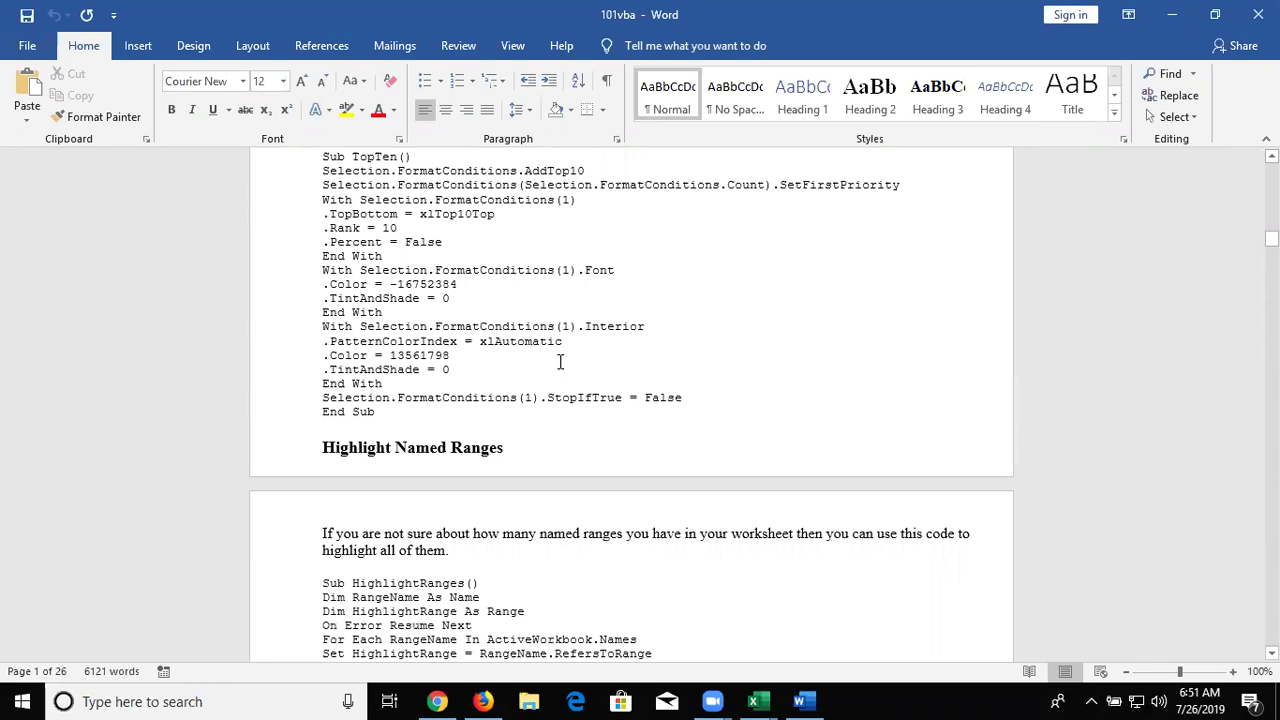
{"action": "scroll", "coordinate": [560, 362], "scroll_direction": "down", "scroll_amount": 10}
{"action": "scroll", "coordinate": [560, 361], "scroll_direction": "up", "scroll_amount": 15}
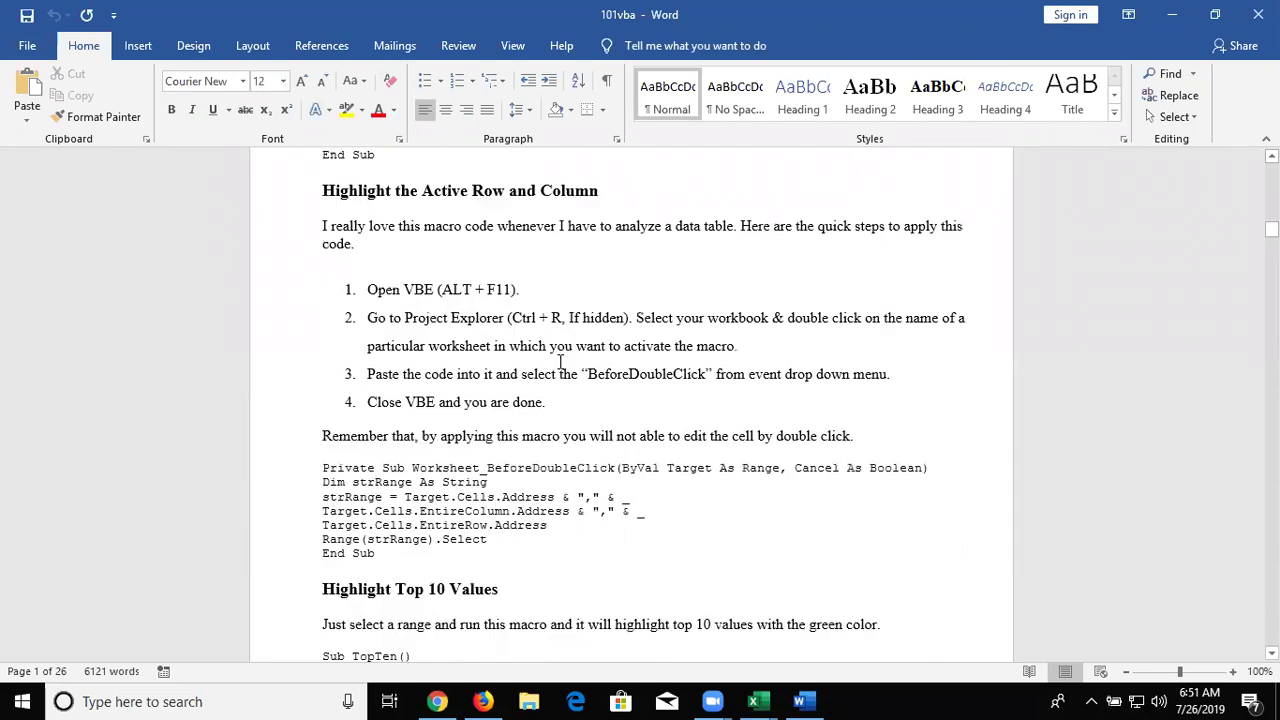
{"action": "scroll", "coordinate": [560, 362], "scroll_direction": "up", "scroll_amount": 20}
{"action": "scroll", "coordinate": [560, 362], "scroll_direction": "up", "scroll_amount": 20}
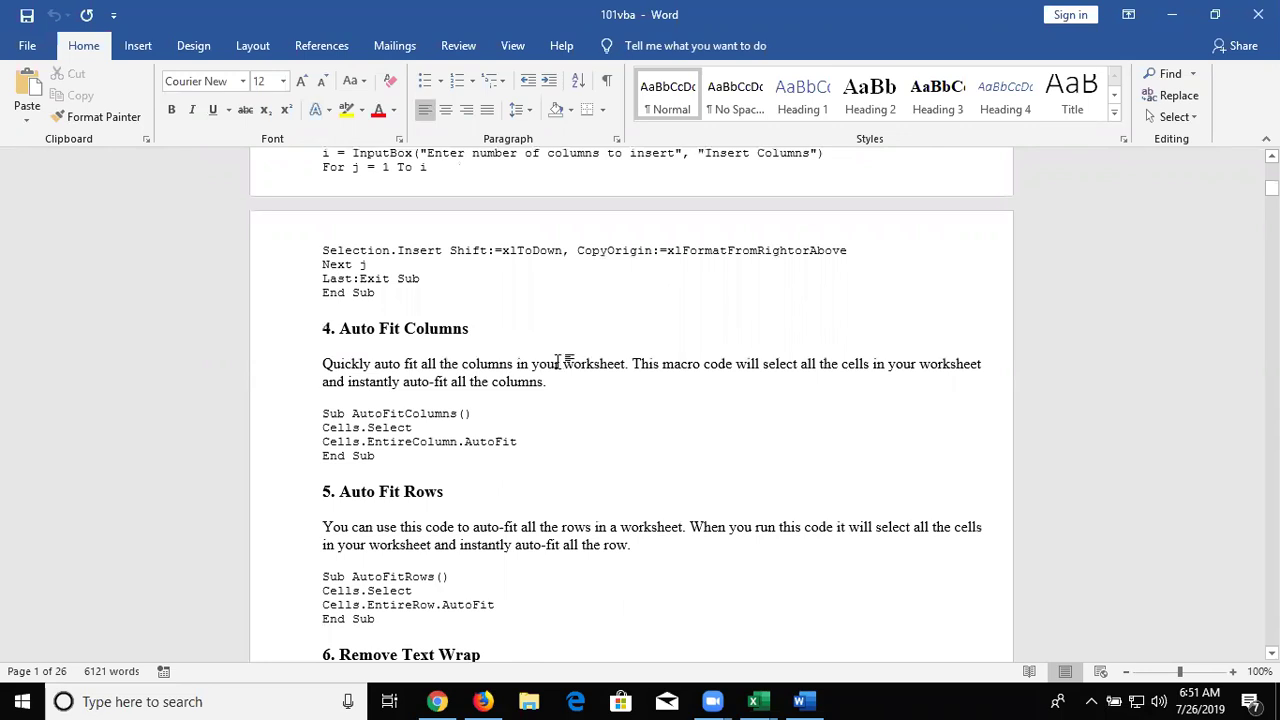
{"action": "scroll", "coordinate": [560, 362], "scroll_direction": "up", "scroll_amount": 15}
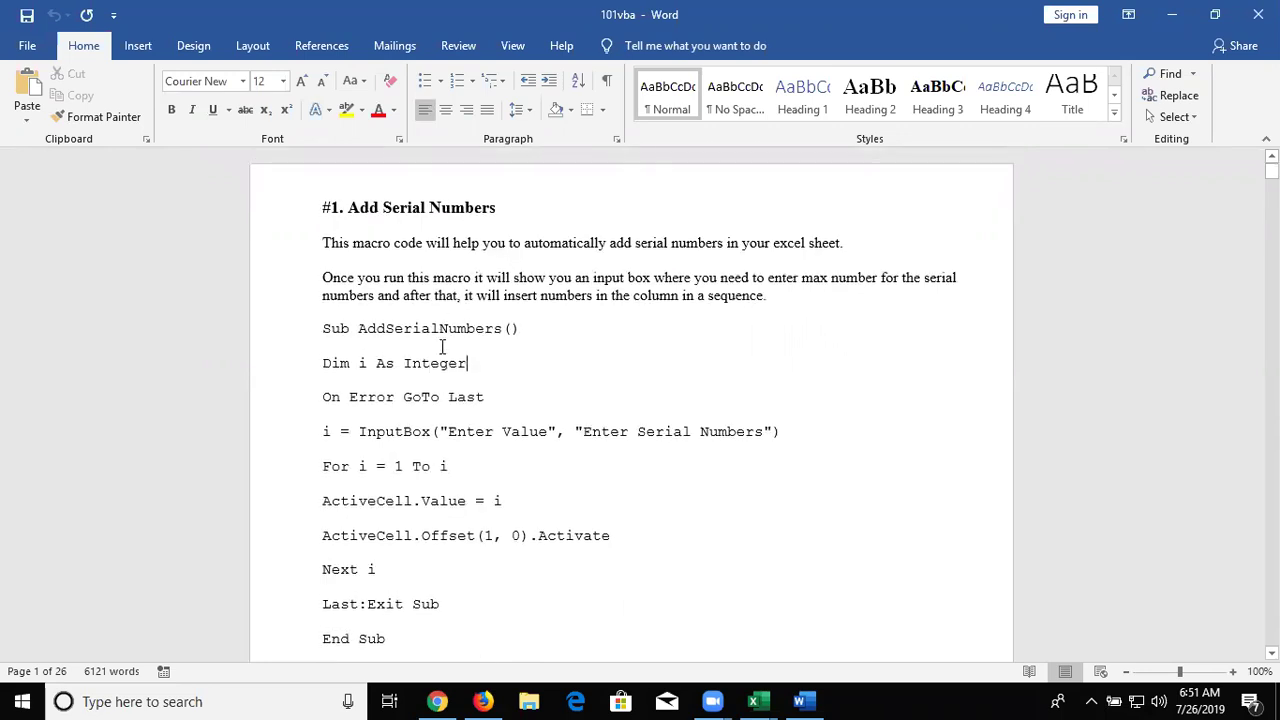
{"action": "scroll", "coordinate": [420, 458], "scroll_direction": "down", "scroll_amount": 3}
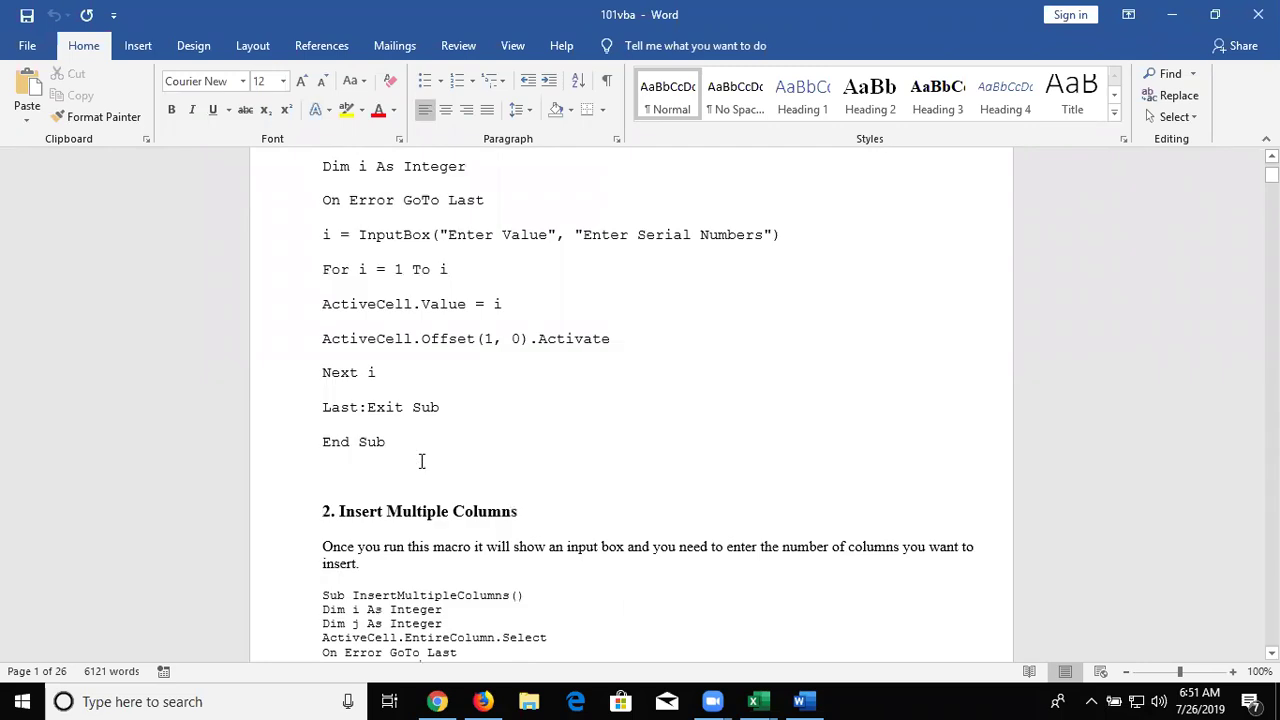
{"action": "scroll", "coordinate": [420, 250], "scroll_direction": "down", "scroll_amount": 4}
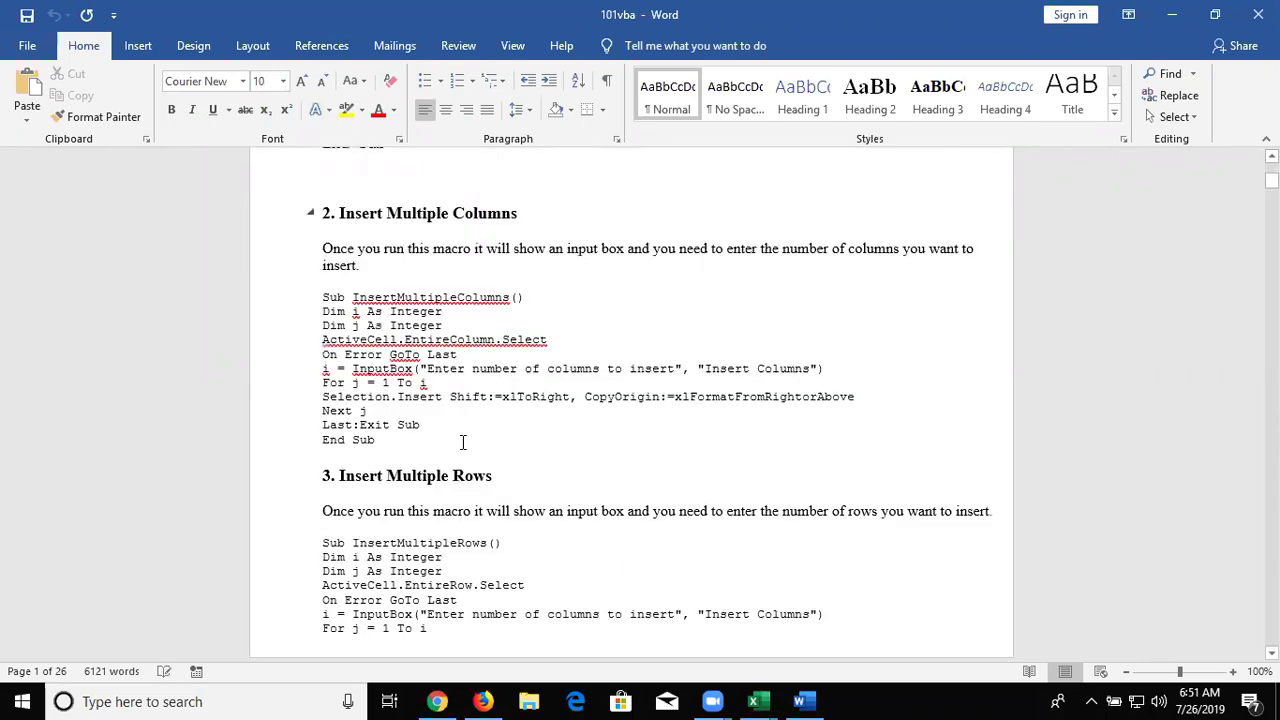
{"action": "scroll", "coordinate": [509, 380], "scroll_direction": "down", "scroll_amount": 2}
{"action": "scroll", "coordinate": [448, 450], "scroll_direction": "down", "scroll_amount": 1}
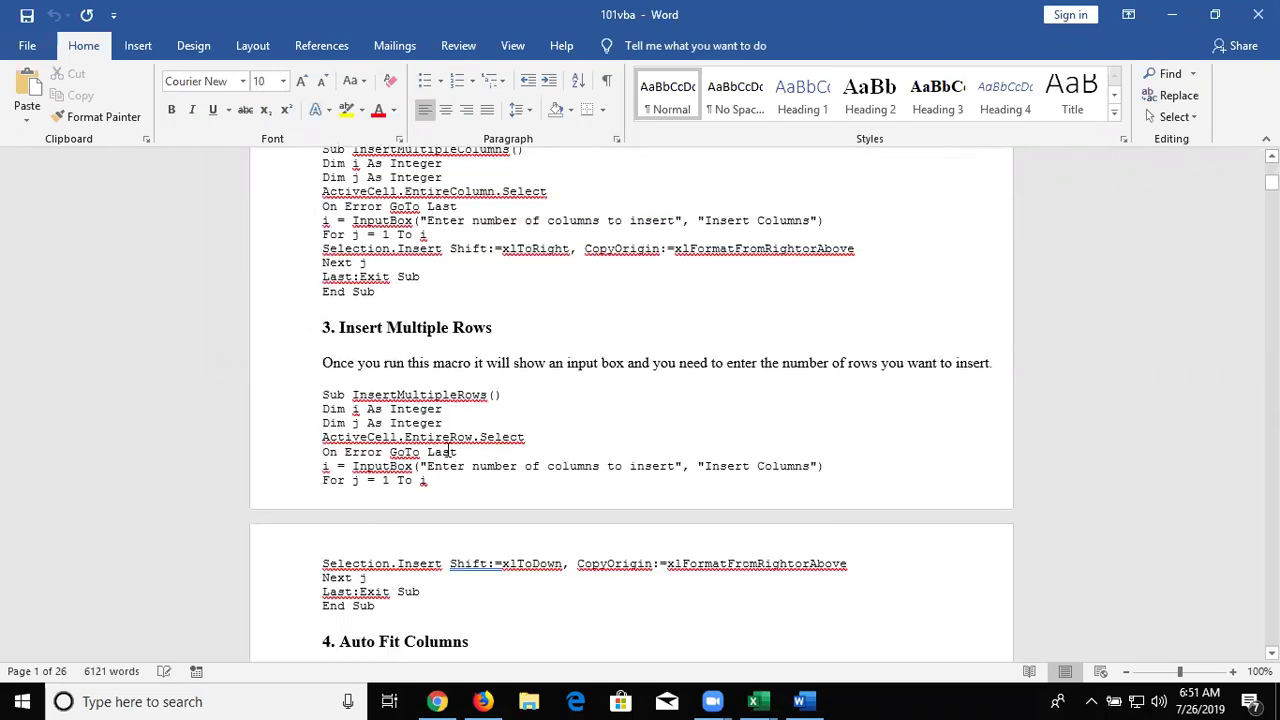
{"action": "scroll", "coordinate": [498, 476], "scroll_direction": "down", "scroll_amount": 2}
{"action": "scroll", "coordinate": [380, 440], "scroll_direction": "down", "scroll_amount": 3}
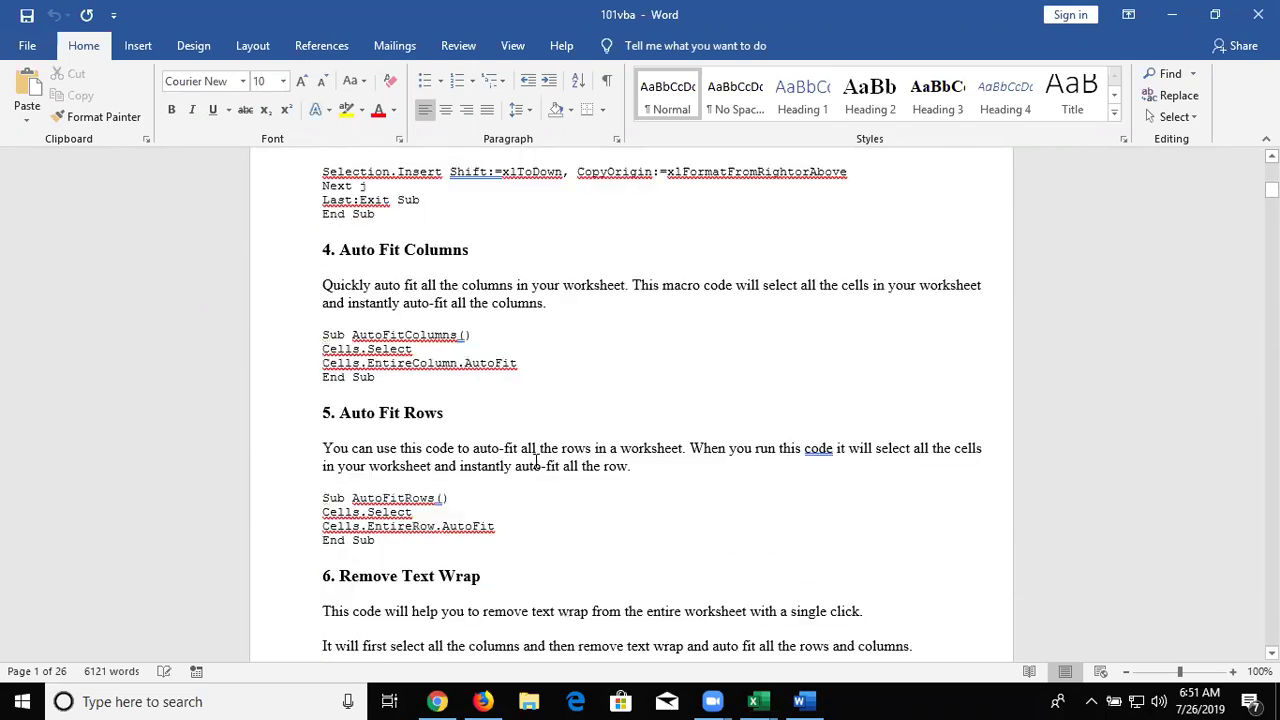
{"action": "scroll", "coordinate": [509, 461], "scroll_direction": "down", "scroll_amount": 1}
{"action": "scroll", "coordinate": [512, 499], "scroll_direction": "down", "scroll_amount": 1}
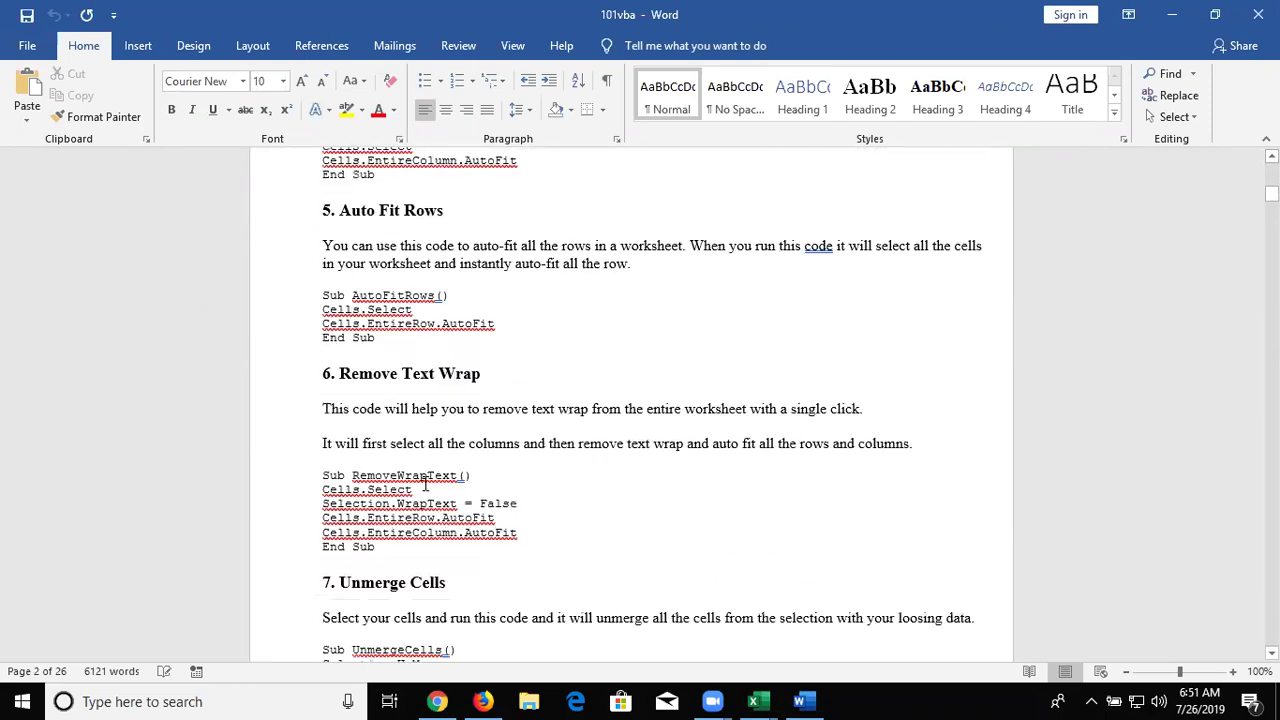
{"action": "scroll", "coordinate": [496, 459], "scroll_direction": "down", "scroll_amount": 1}
{"action": "scroll", "coordinate": [488, 462], "scroll_direction": "down", "scroll_amount": 2}
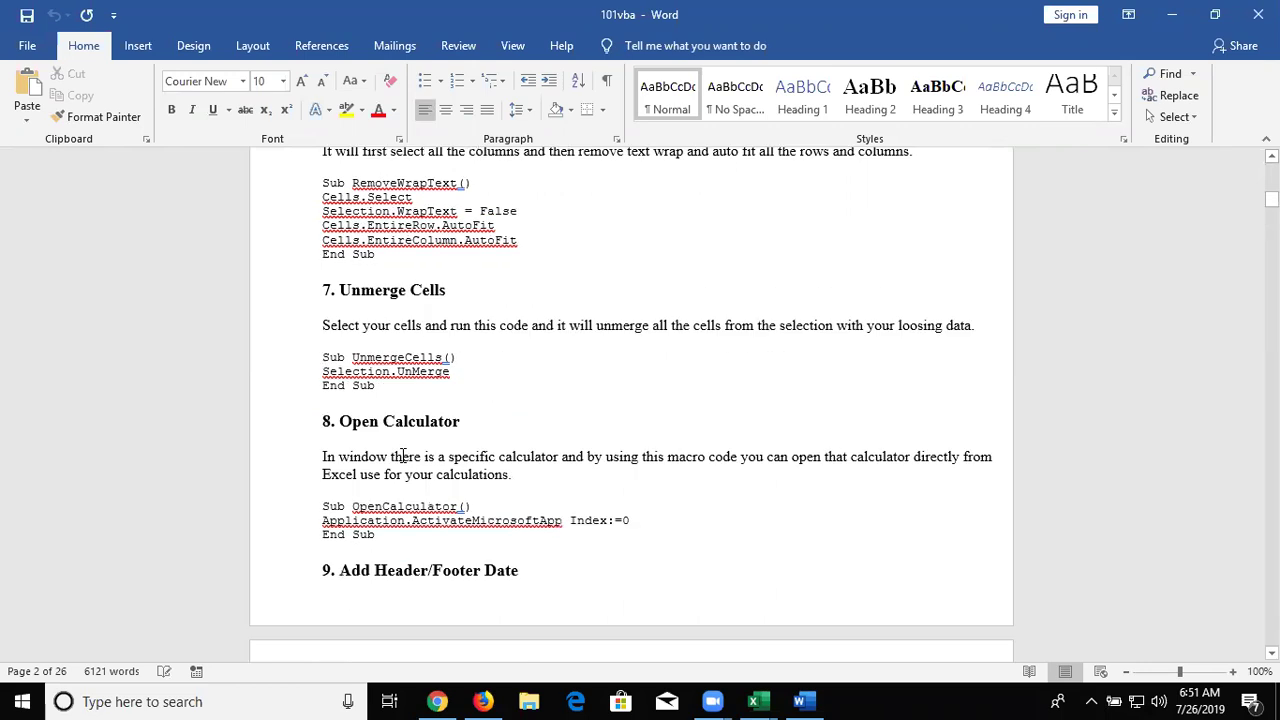
{"action": "scroll", "coordinate": [400, 455], "scroll_direction": "down", "scroll_amount": 2}
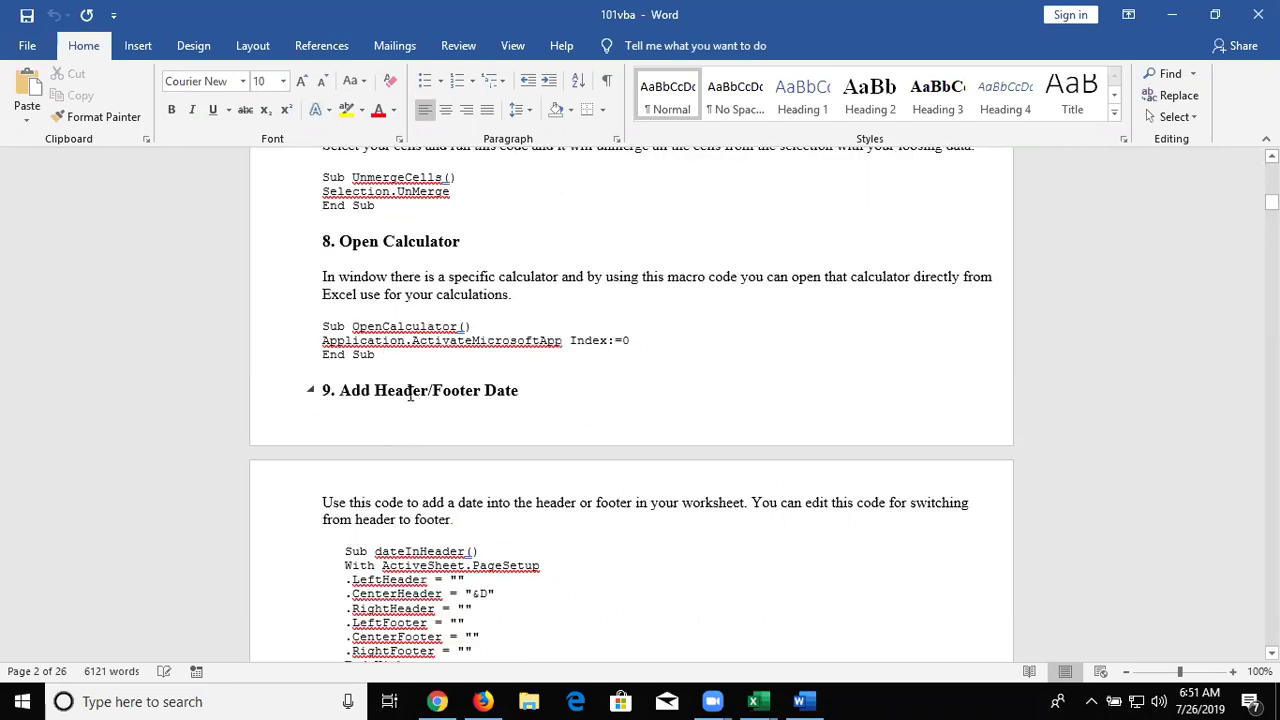
{"action": "scroll", "coordinate": [532, 434], "scroll_direction": "down", "scroll_amount": 2}
{"action": "scroll", "coordinate": [532, 459], "scroll_direction": "down", "scroll_amount": 2}
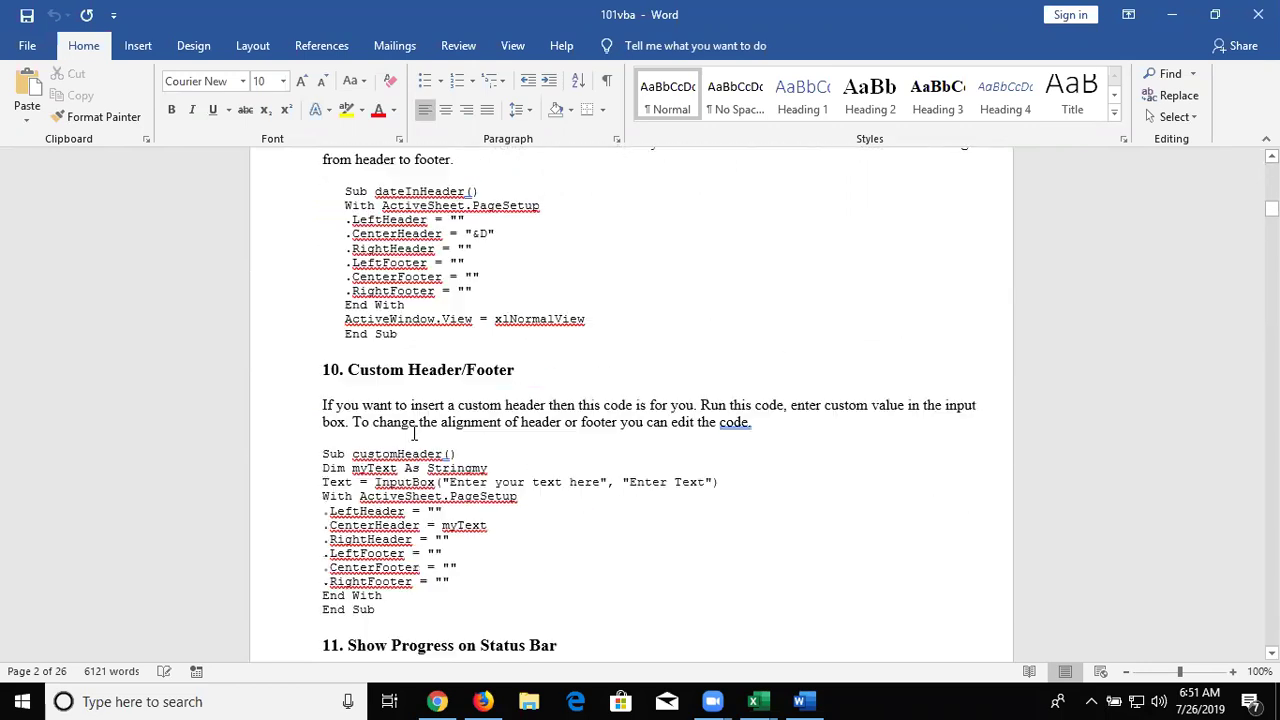
{"action": "scroll", "coordinate": [425, 458], "scroll_direction": "down", "scroll_amount": 1}
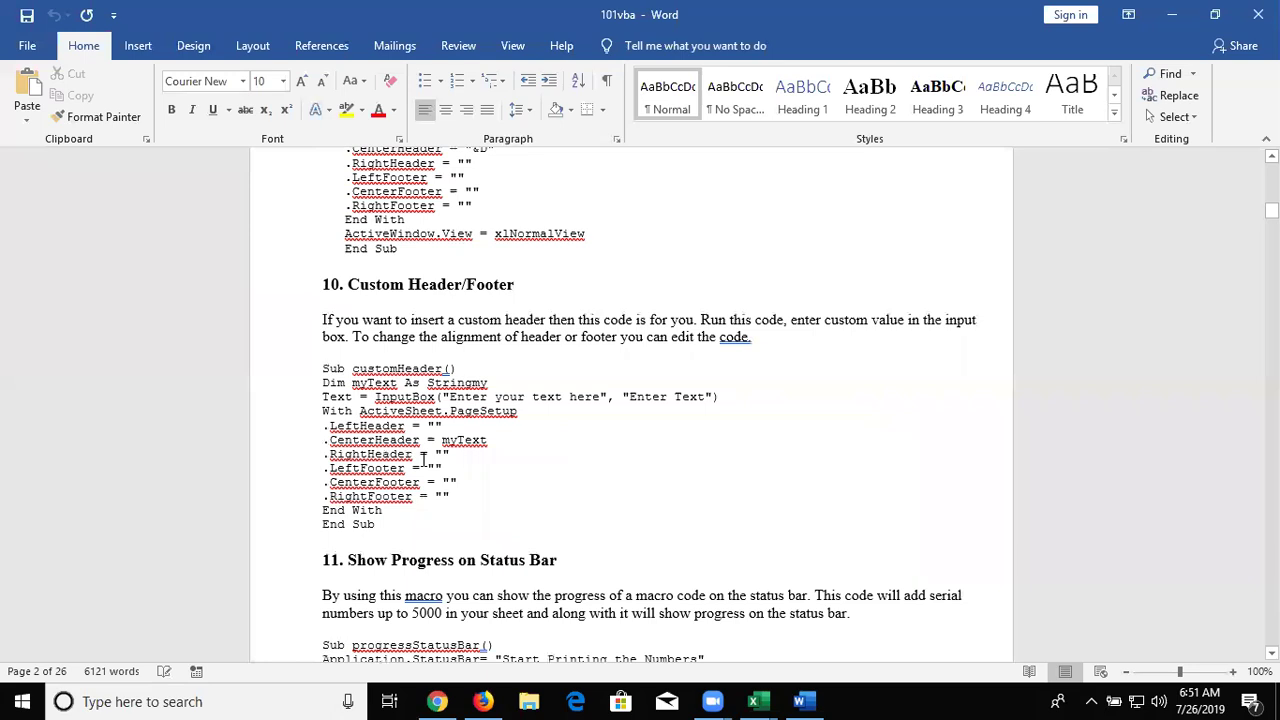
{"action": "scroll", "coordinate": [504, 459], "scroll_direction": "down", "scroll_amount": 2}
{"action": "scroll", "coordinate": [283, 551], "scroll_direction": "down", "scroll_amount": 2}
{"action": "scroll", "coordinate": [296, 520], "scroll_direction": "down", "scroll_amount": 1}
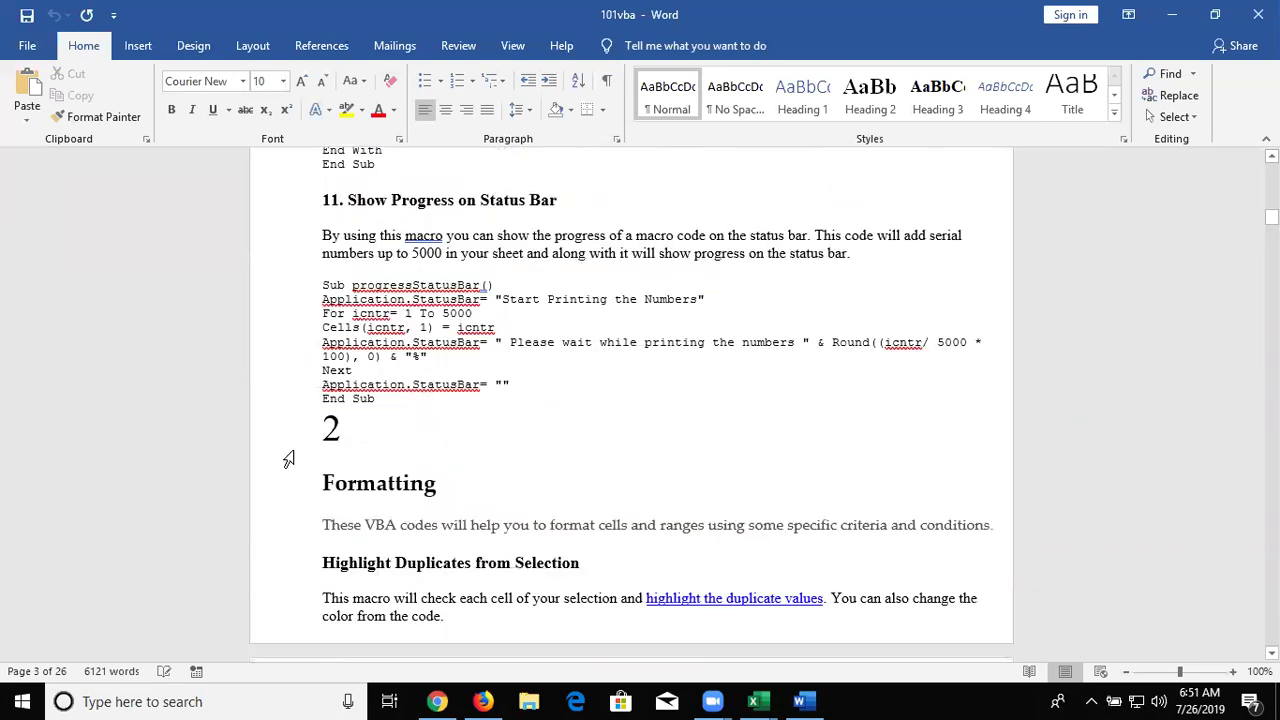
{"action": "scroll", "coordinate": [290, 459], "scroll_direction": "down", "scroll_amount": 2}
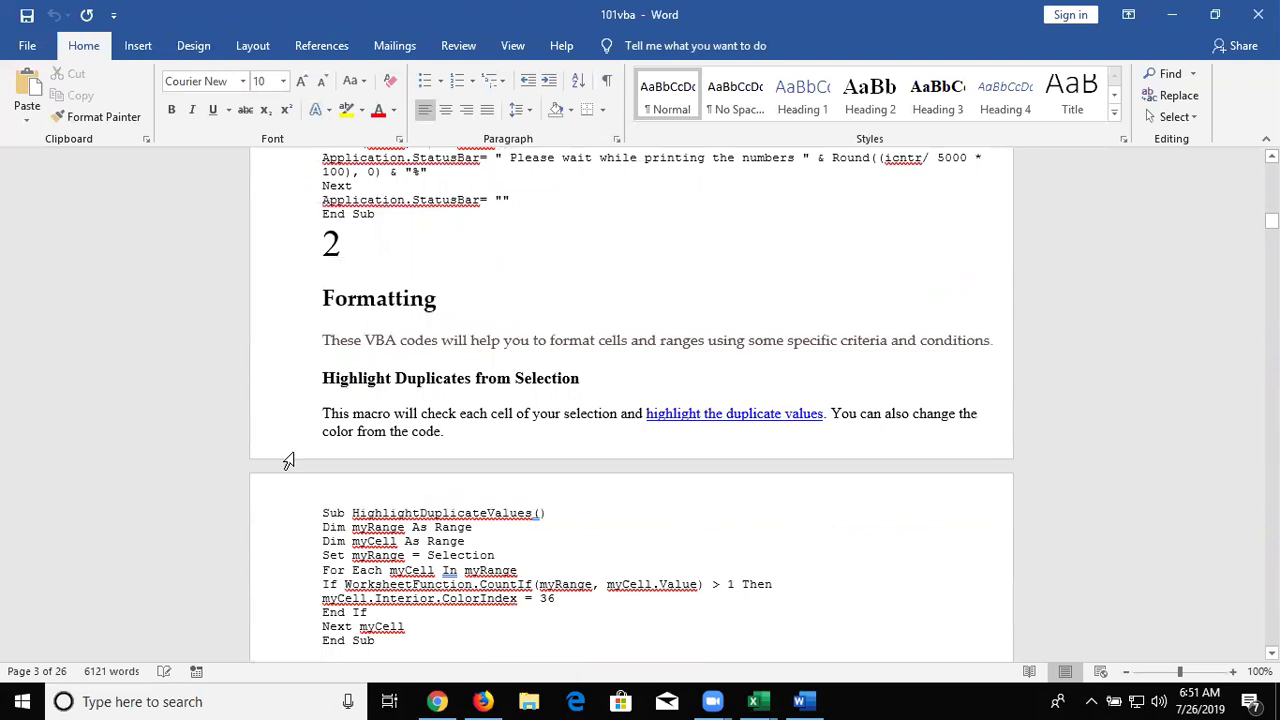
{"action": "scroll", "coordinate": [288, 461], "scroll_direction": "down", "scroll_amount": 1}
{"action": "scroll", "coordinate": [288, 461], "scroll_direction": "down", "scroll_amount": 5}
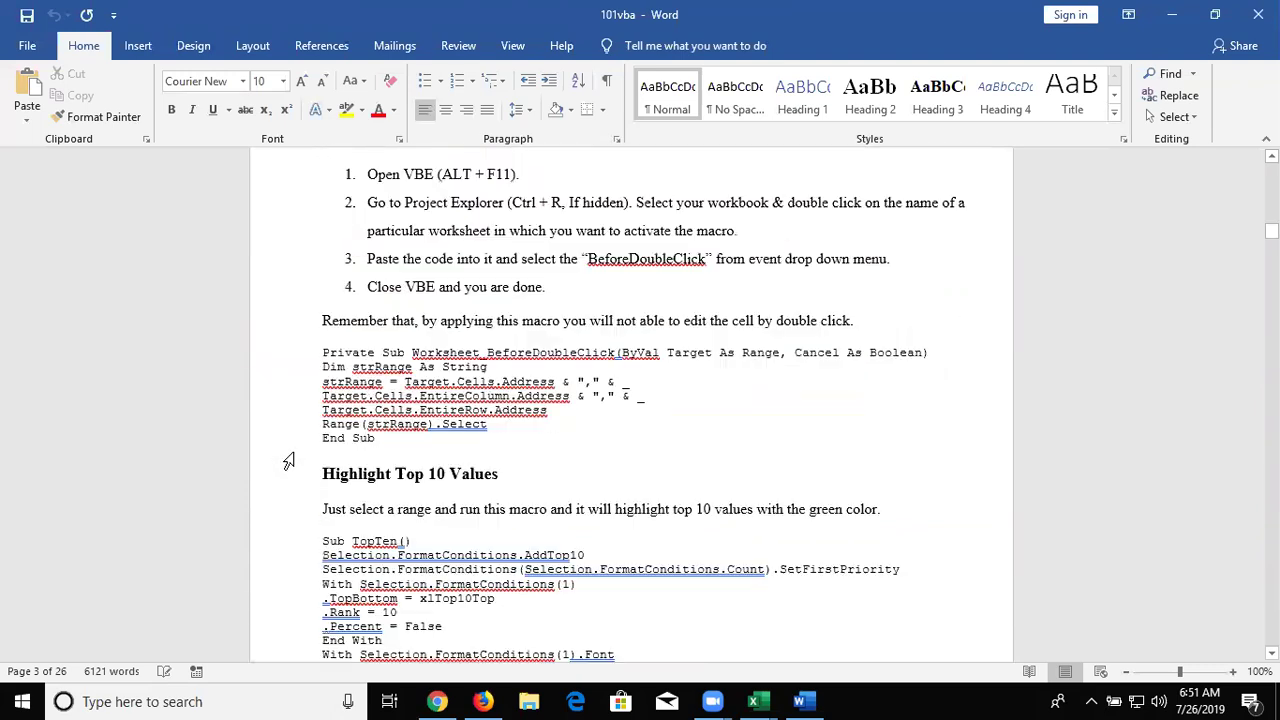
{"action": "scroll", "coordinate": [277, 468], "scroll_direction": "down", "scroll_amount": 7}
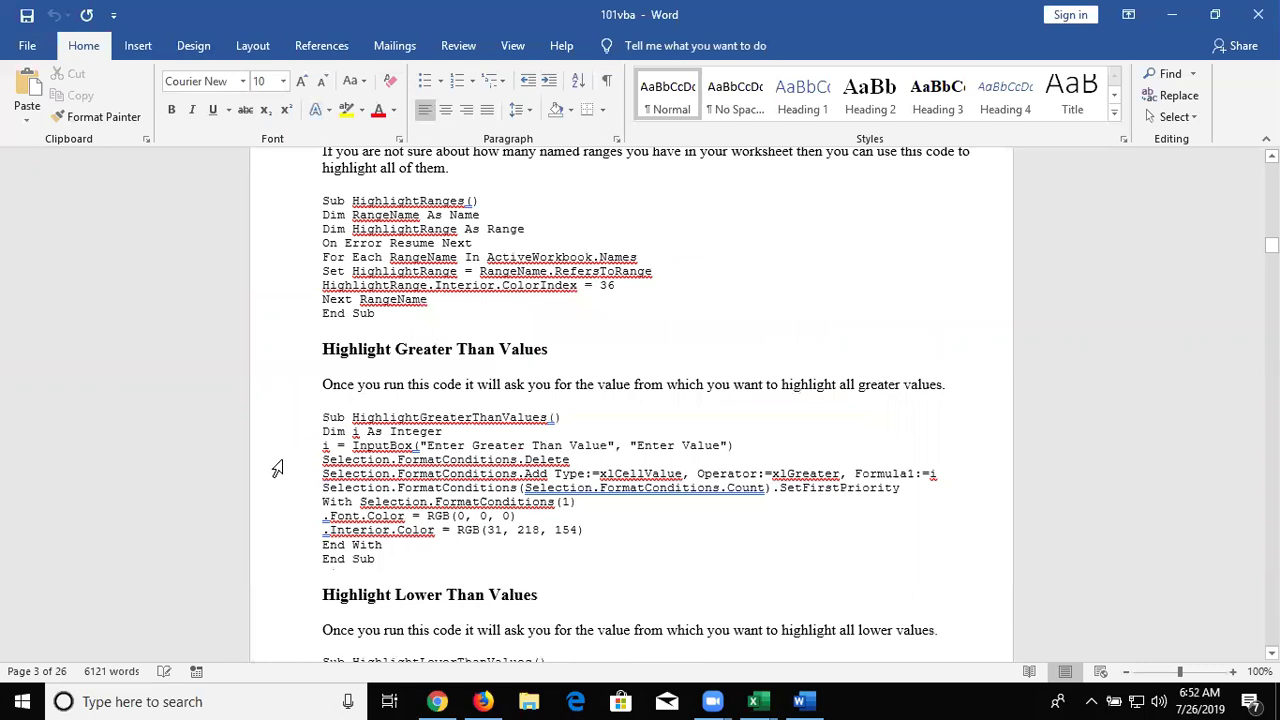
{"action": "scroll", "coordinate": [277, 468], "scroll_direction": "down", "scroll_amount": 3}
{"action": "scroll", "coordinate": [277, 468], "scroll_direction": "down", "scroll_amount": 3}
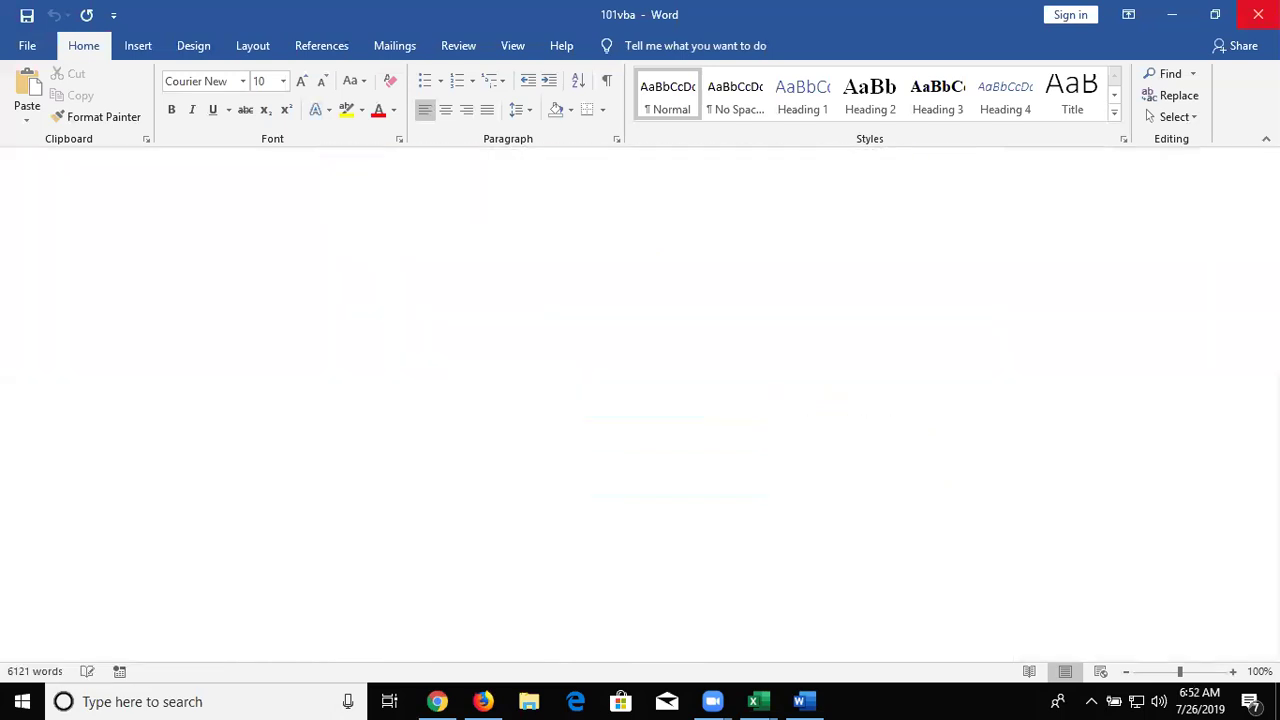
- Close the Word document and return to the Gmail inbox
{"action": "key", "text": "alt+F4"}
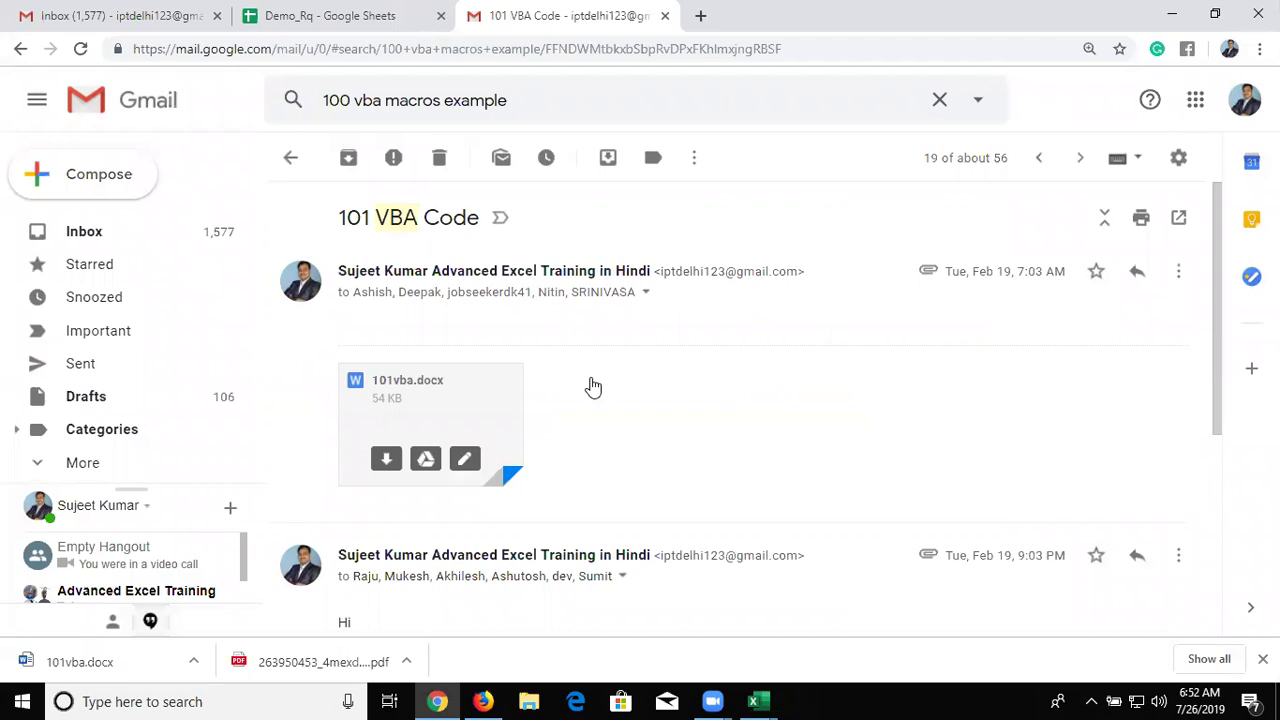
{"action": "key", "text": "g"}
{"action": "key", "text": "i"}
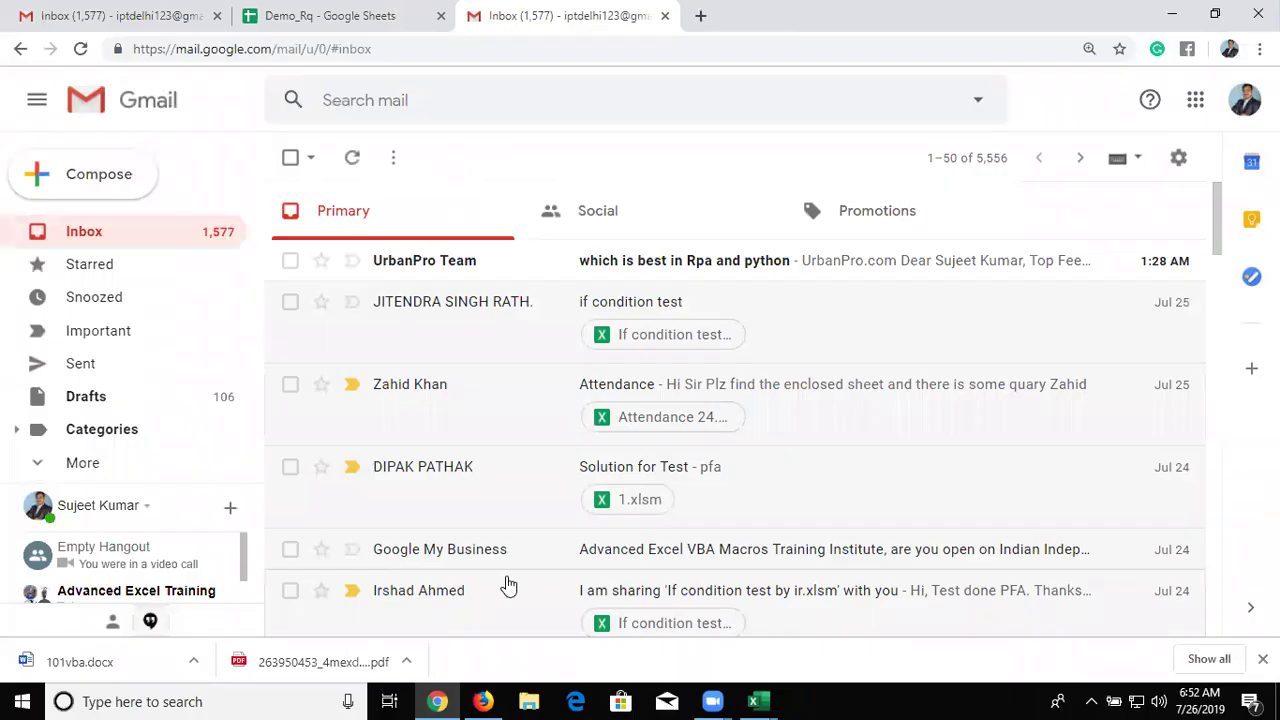
- Open the Attendance email, download 23.07.2019 Attendance.xlsm and open it
{"action": "scroll", "coordinate": [508, 585], "scroll_direction": "down", "scroll_amount": 2}
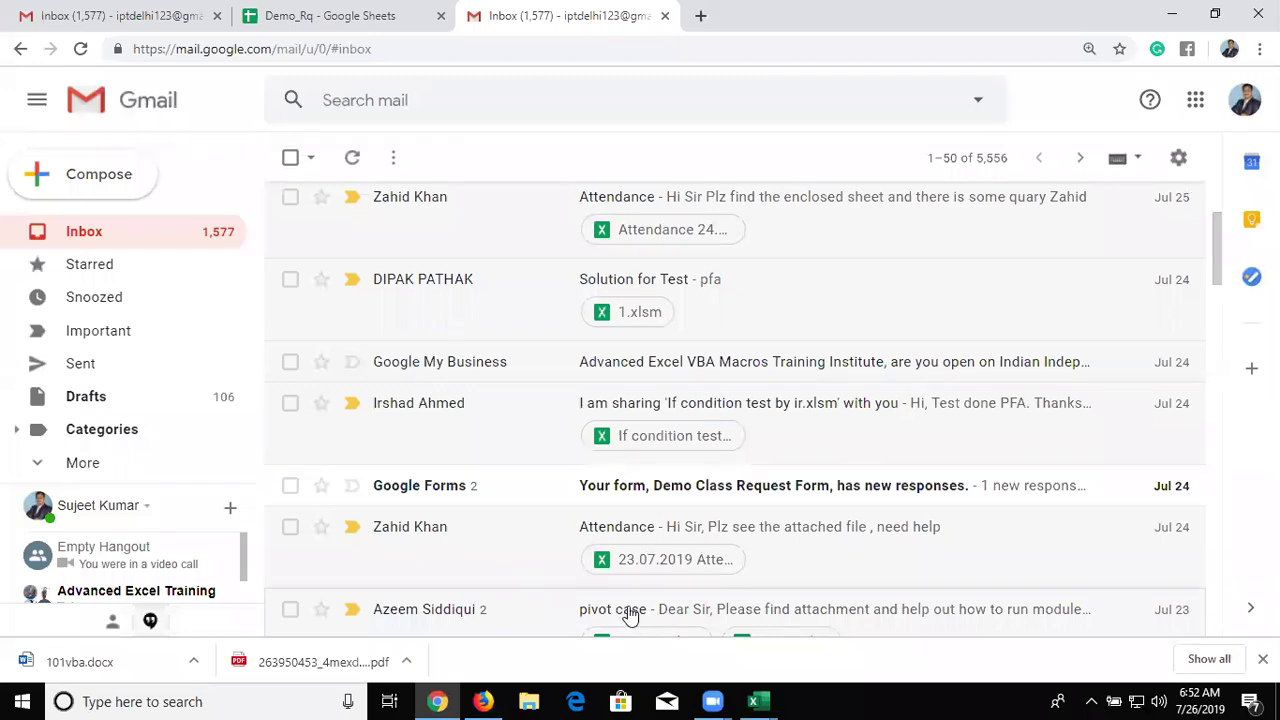
{"action": "left_click", "coordinate": [555, 583]}
{"action": "mouse_move", "coordinate": [430, 497]}
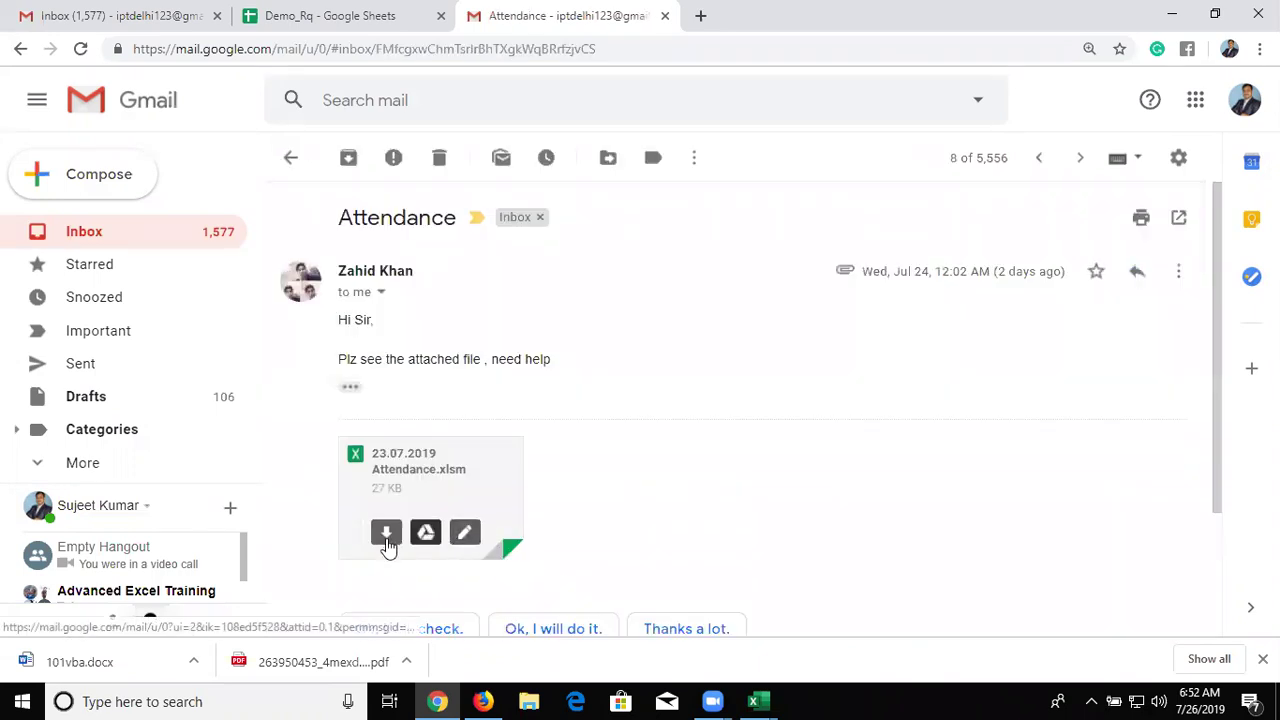
{"action": "left_click", "coordinate": [392, 532]}
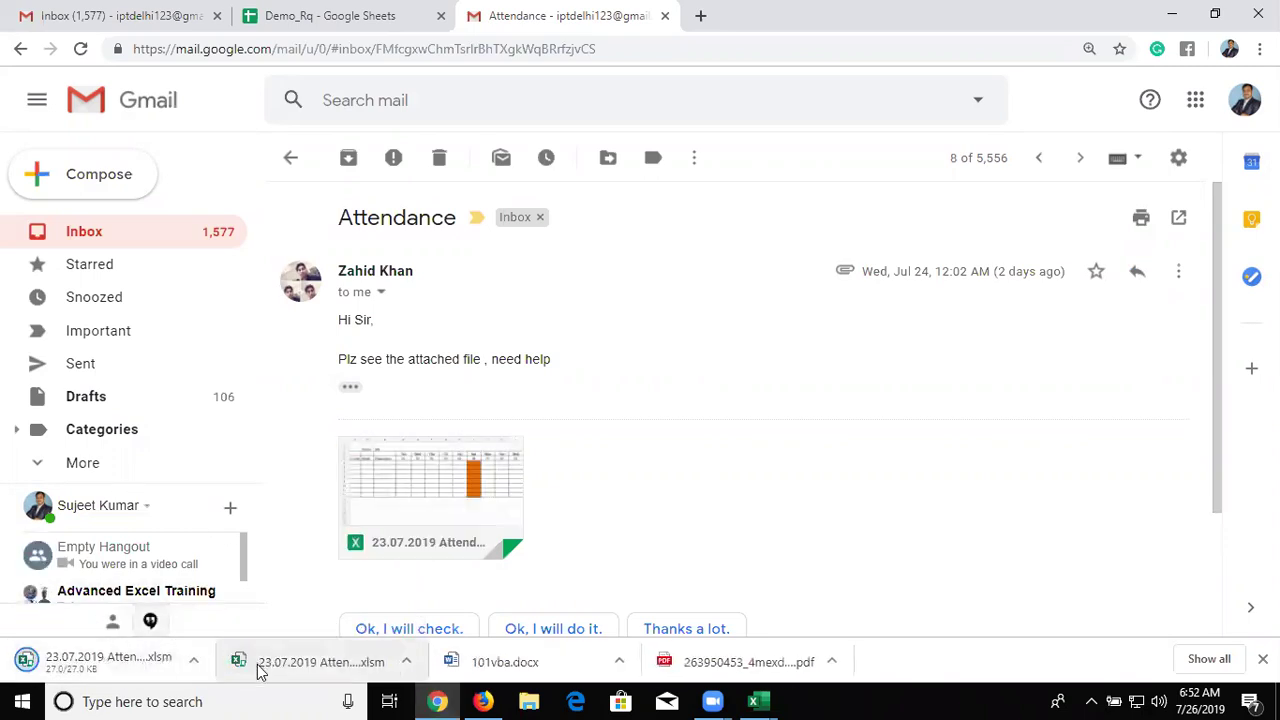
{"action": "left_click", "coordinate": [240, 668]}
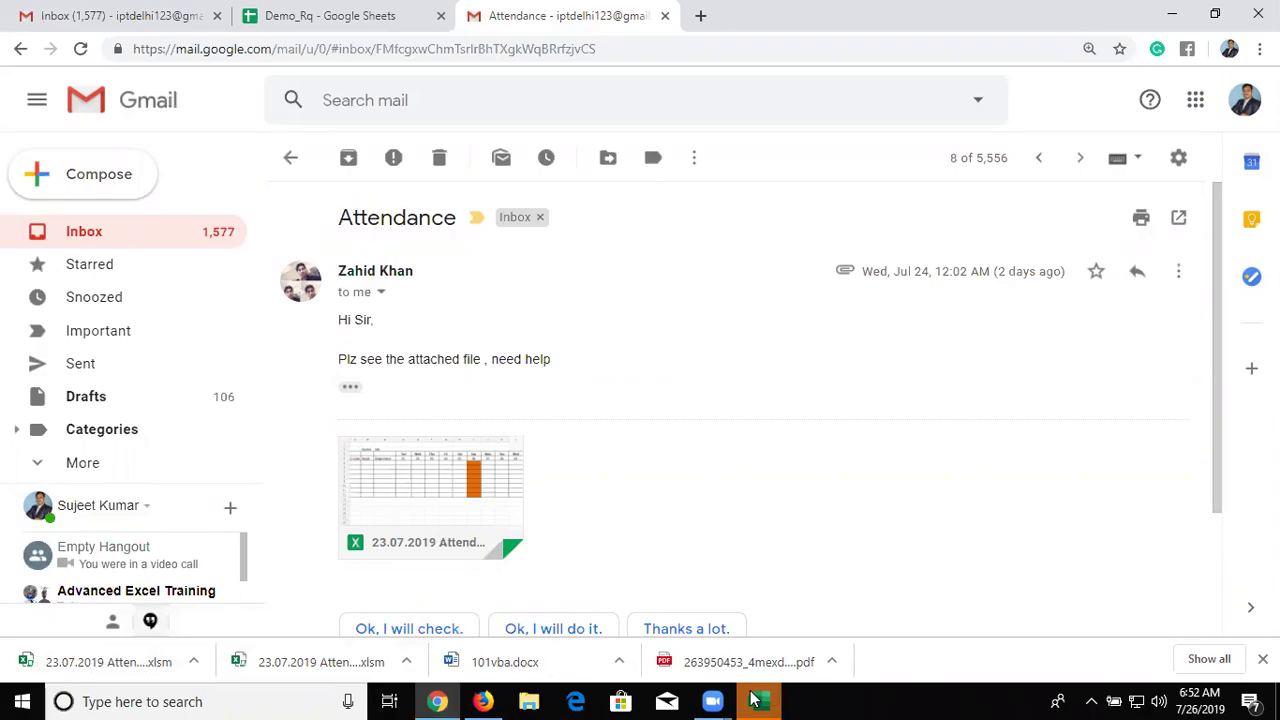
{"action": "mouse_move", "coordinate": [755, 701]}
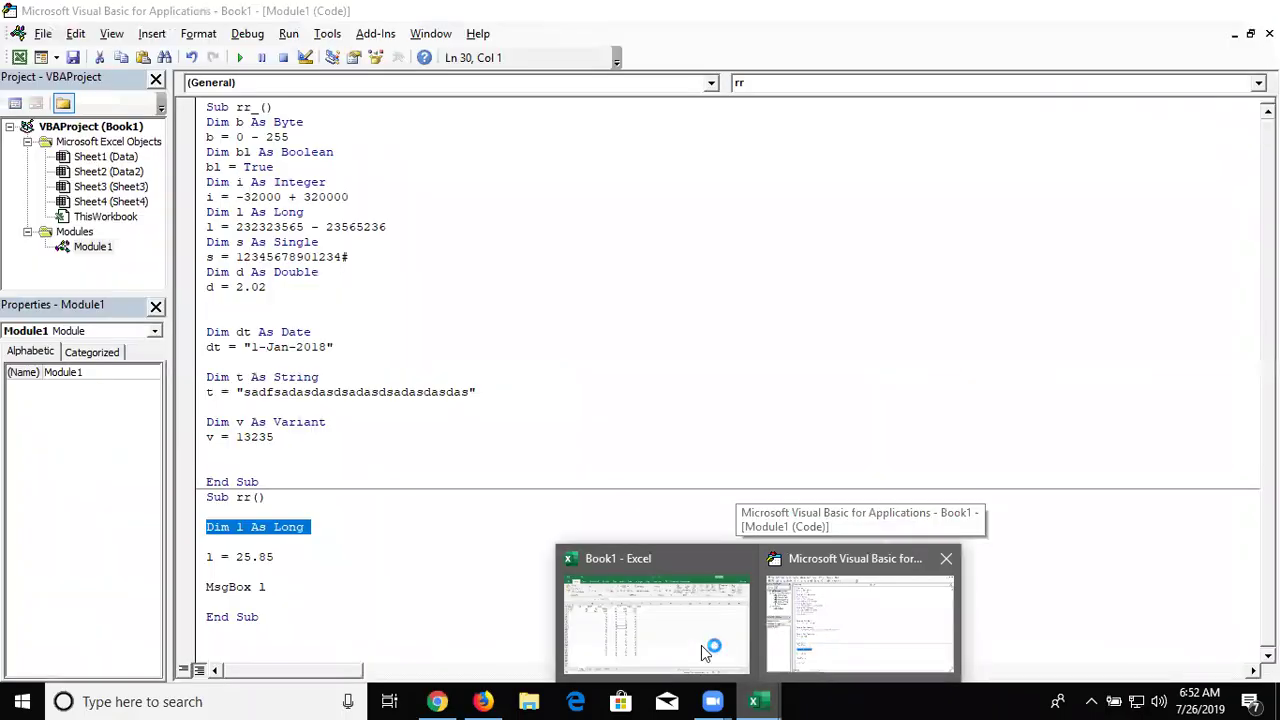
- Switch to Excel, enable editing of 23.07.2019 Attendance.xlsm and show the Developer tab
{"action": "left_click", "coordinate": [668, 653]}
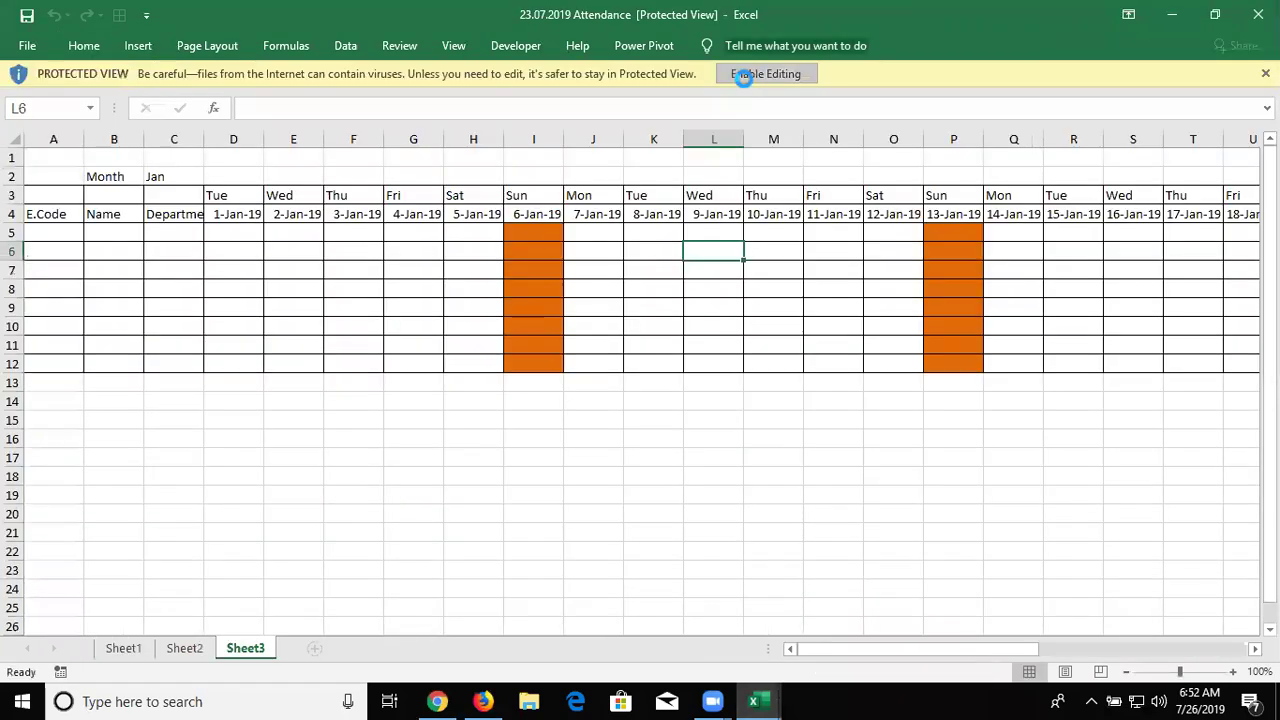
{"action": "left_click", "coordinate": [743, 79]}
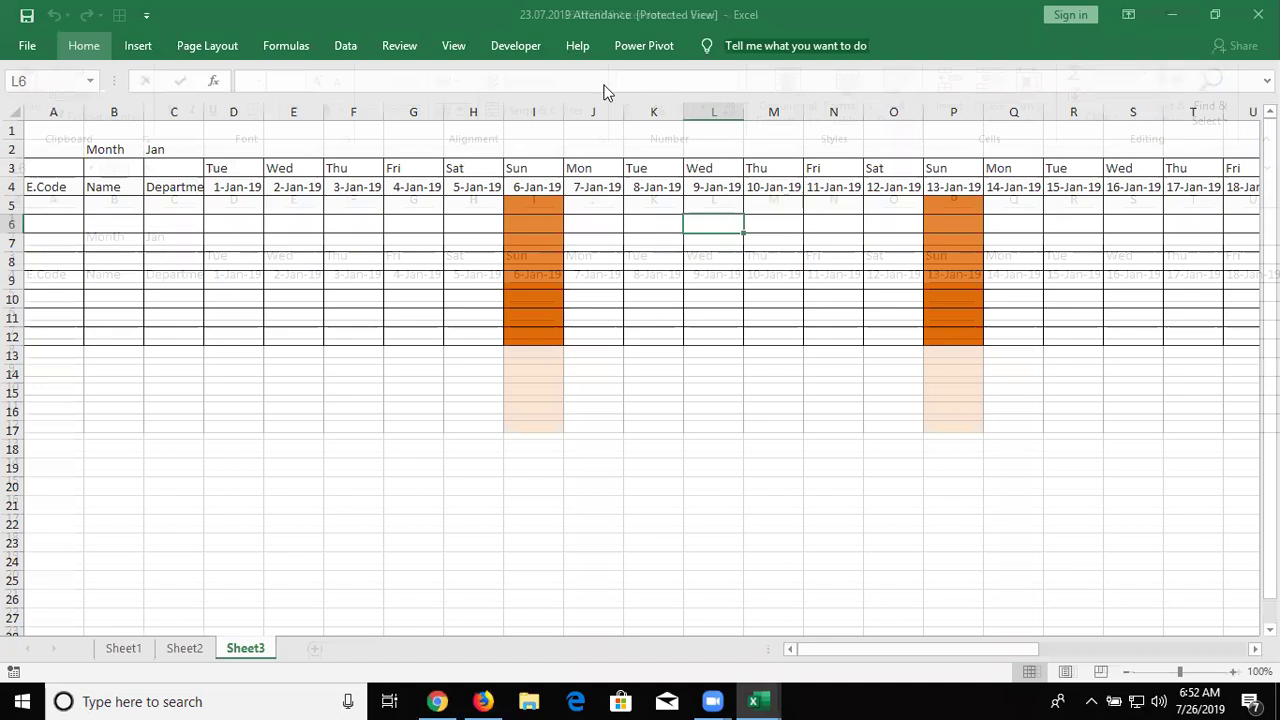
{"action": "key", "text": "alt+l"}
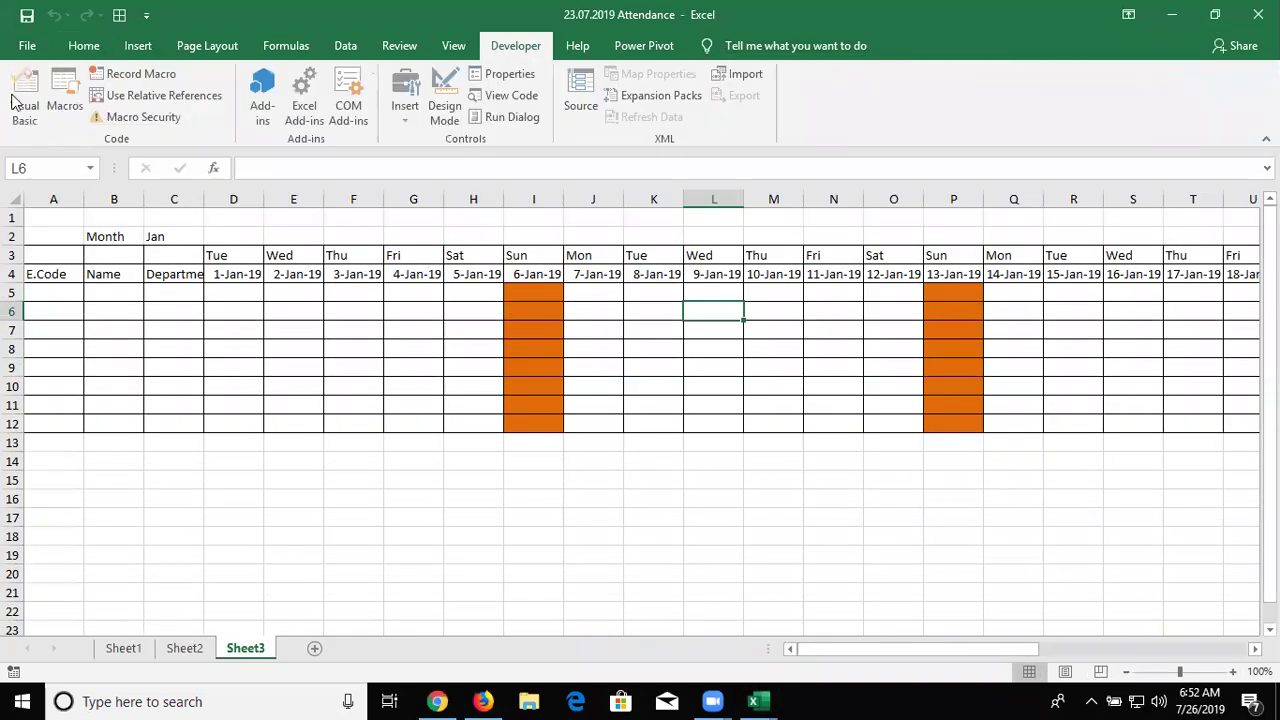
- Open the Visual Basic editor for the attendance workbook
{"action": "left_click", "coordinate": [15, 97]}
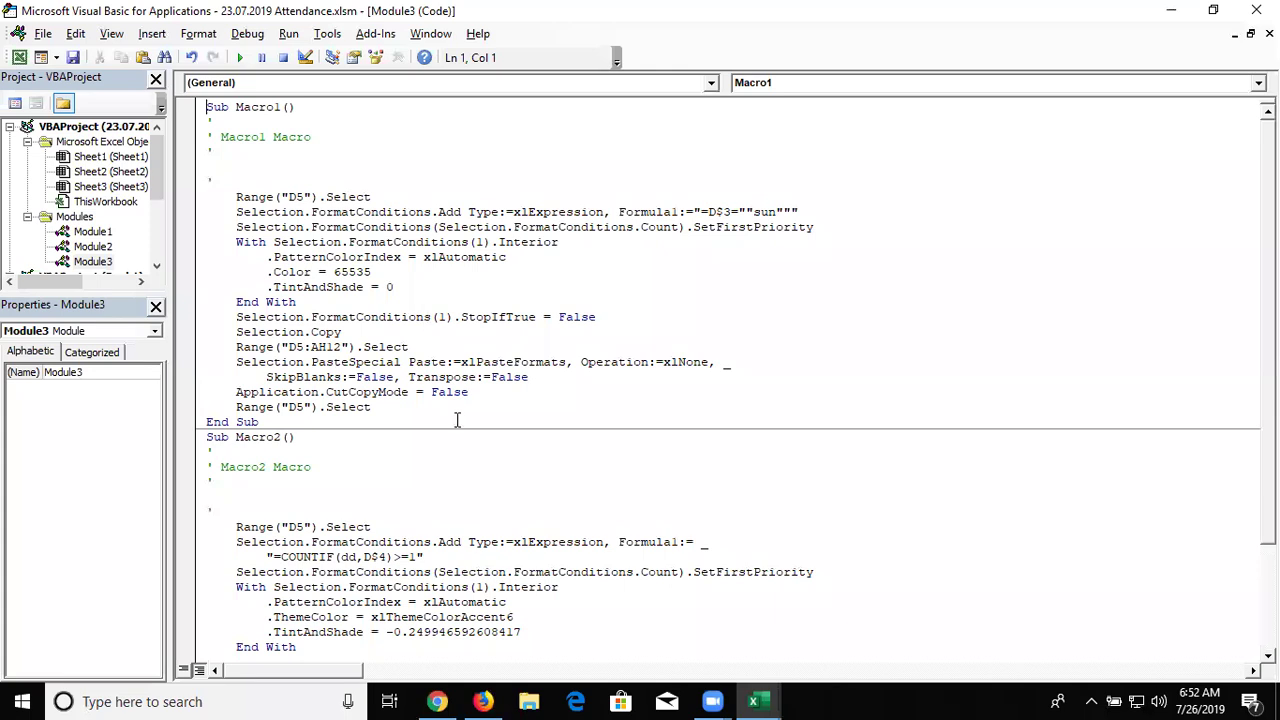
{"action": "scroll", "coordinate": [457, 425], "scroll_direction": "down", "scroll_amount": 2}
{"action": "scroll", "coordinate": [457, 425], "scroll_direction": "down", "scroll_amount": 1}
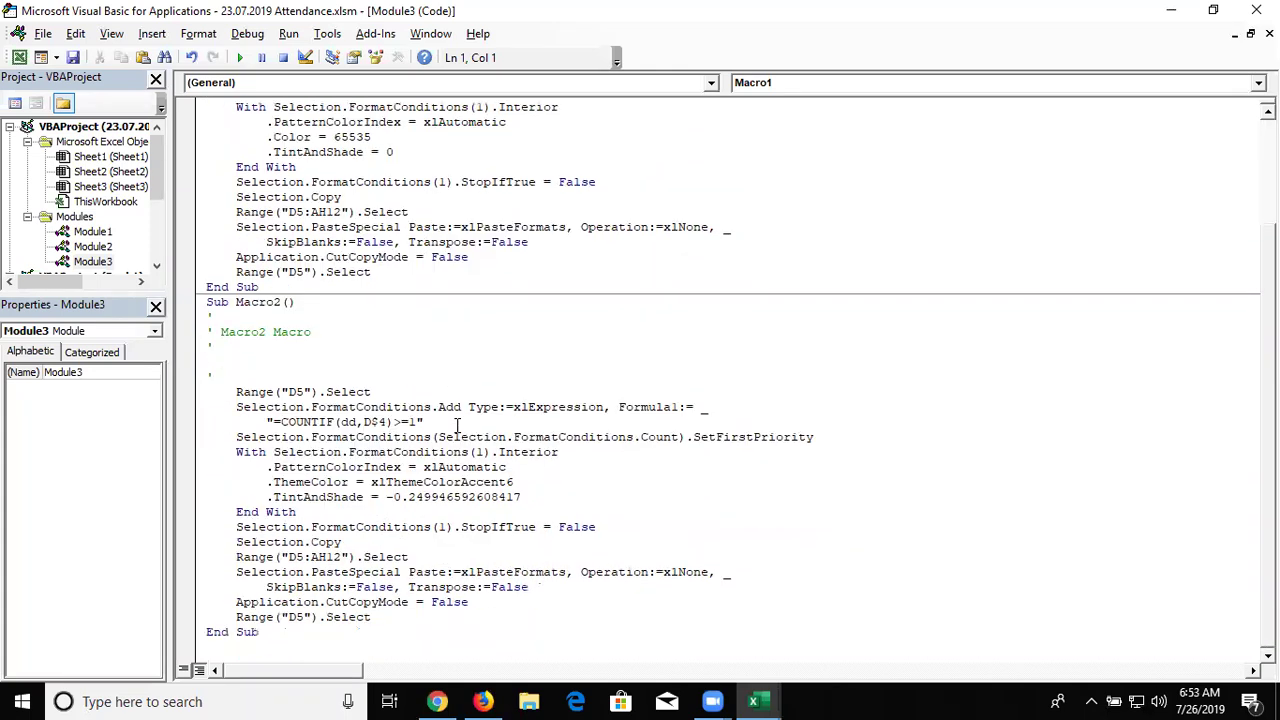
{"action": "scroll", "coordinate": [457, 425], "scroll_direction": "up", "scroll_amount": 2}
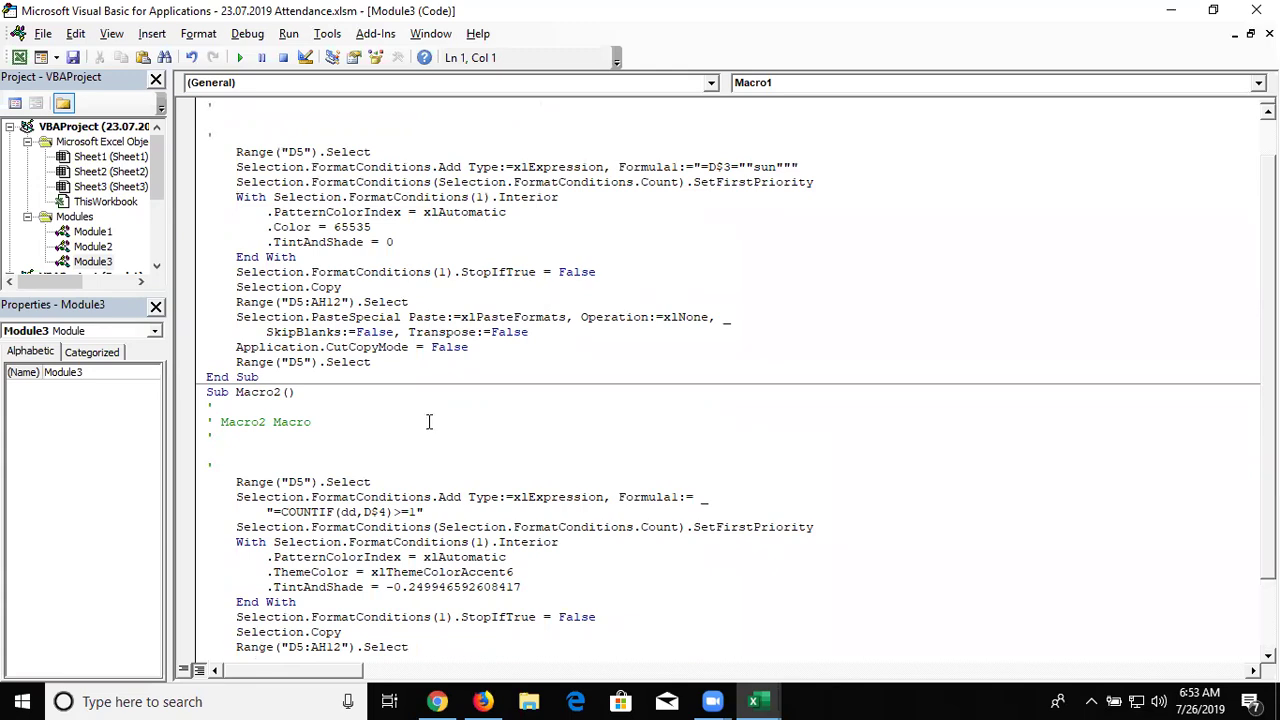
{"action": "scroll", "coordinate": [429, 438], "scroll_direction": "down", "scroll_amount": 2}
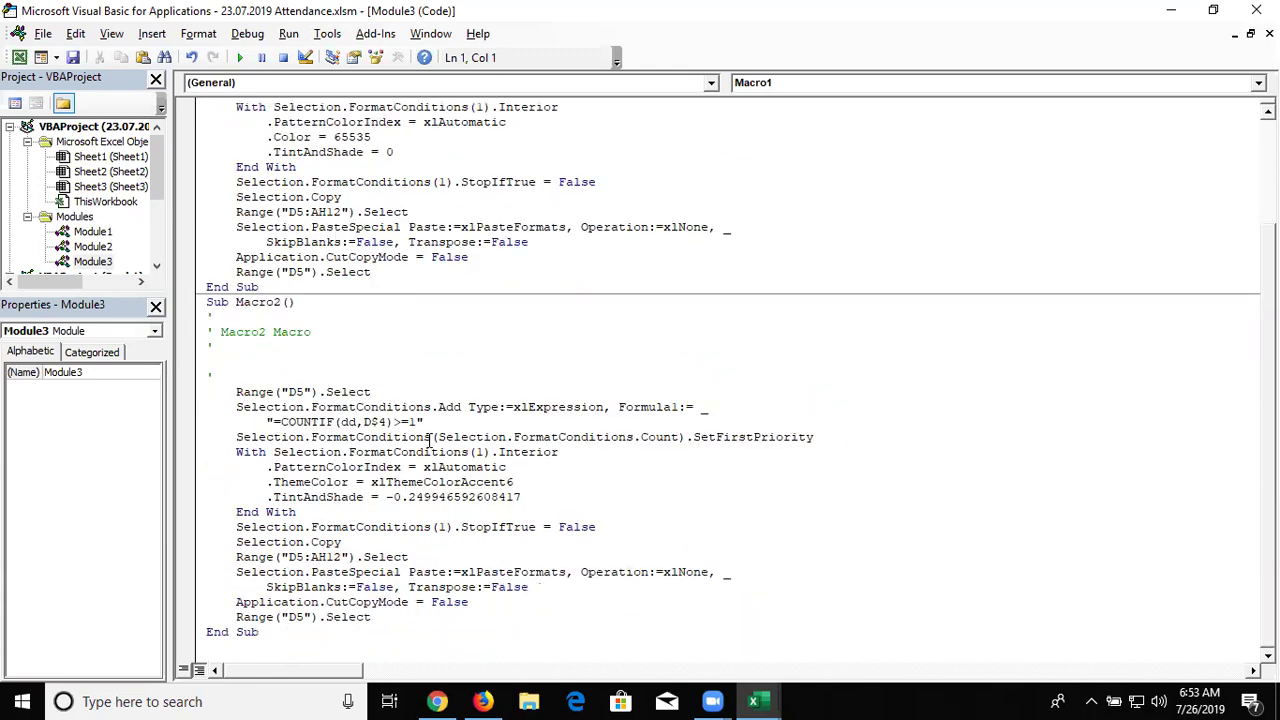
- View Module2, then open att_3 in Module1 and read through its month and Total P/A/L code
{"action": "double_click", "coordinate": [95, 246]}
{"action": "double_click", "coordinate": [96, 233]}
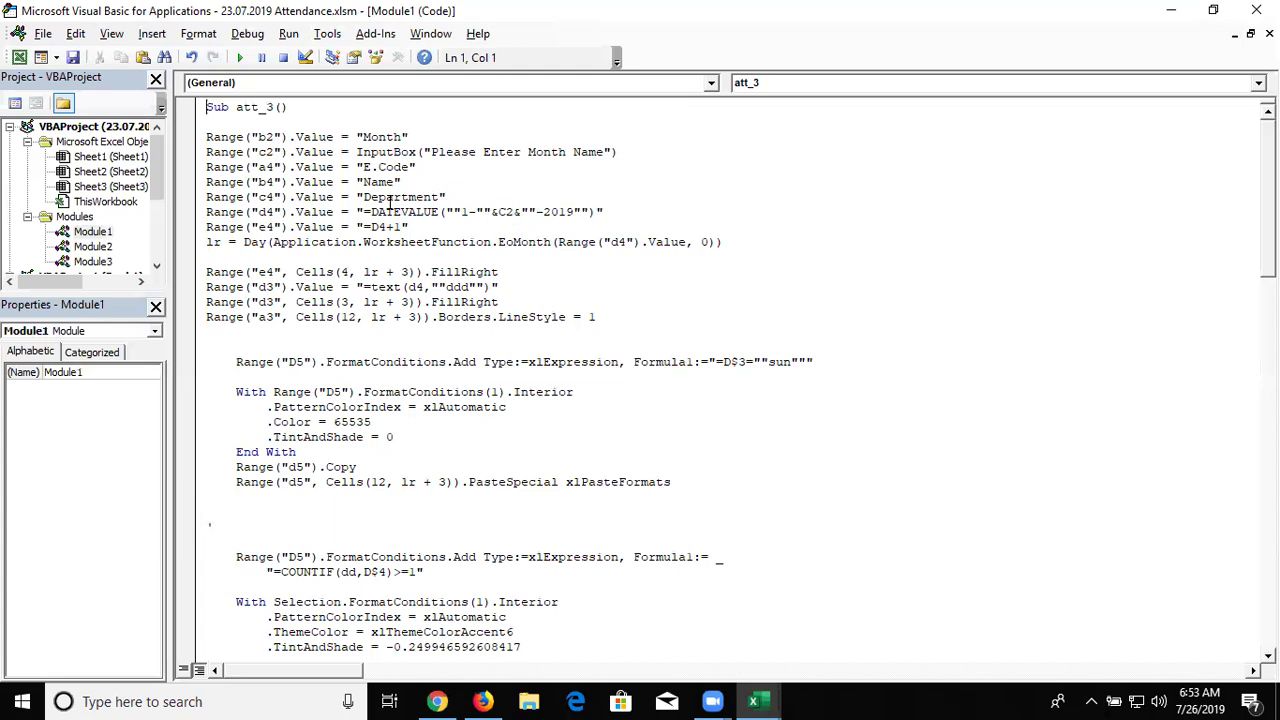
{"action": "double_click", "coordinate": [312, 152]}
{"action": "left_click", "coordinate": [312, 152]}
{"action": "scroll", "coordinate": [540, 289], "scroll_direction": "down", "scroll_amount": 4}
{"action": "scroll", "coordinate": [531, 290], "scroll_direction": "down", "scroll_amount": 2}
{"action": "scroll", "coordinate": [530, 290], "scroll_direction": "down", "scroll_amount": 2}
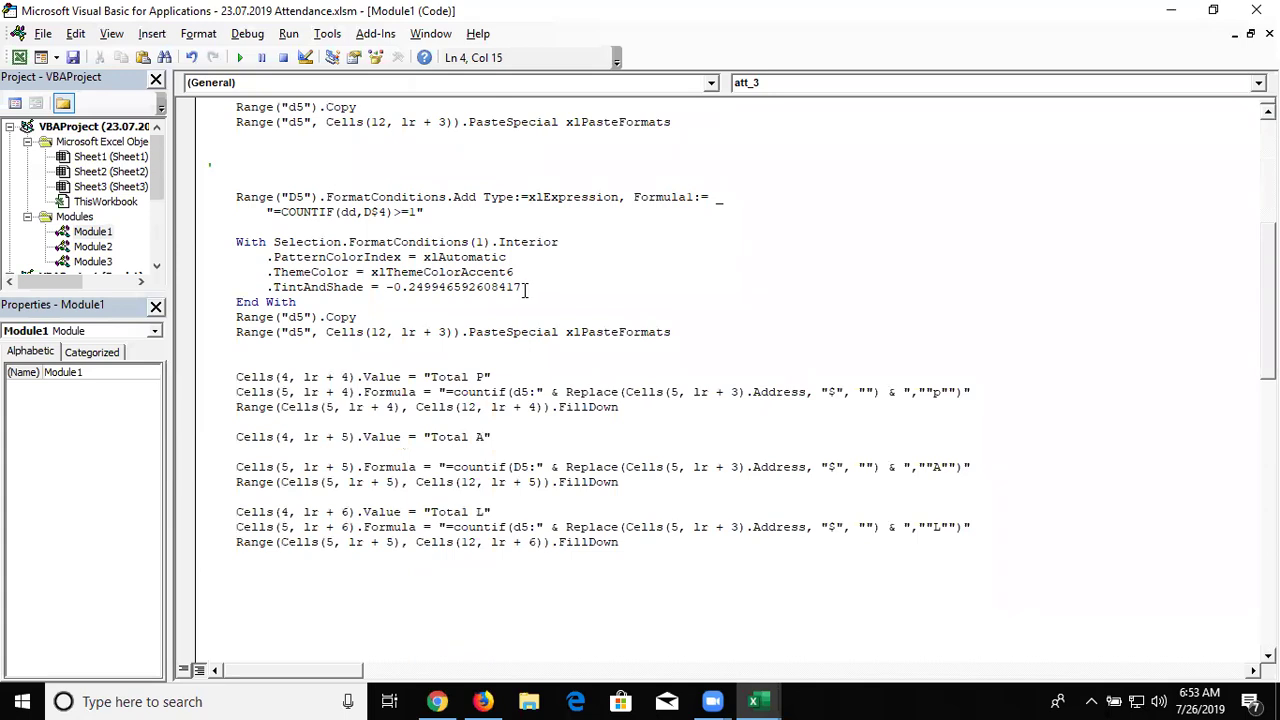
{"action": "scroll", "coordinate": [518, 295], "scroll_direction": "down", "scroll_amount": 2}
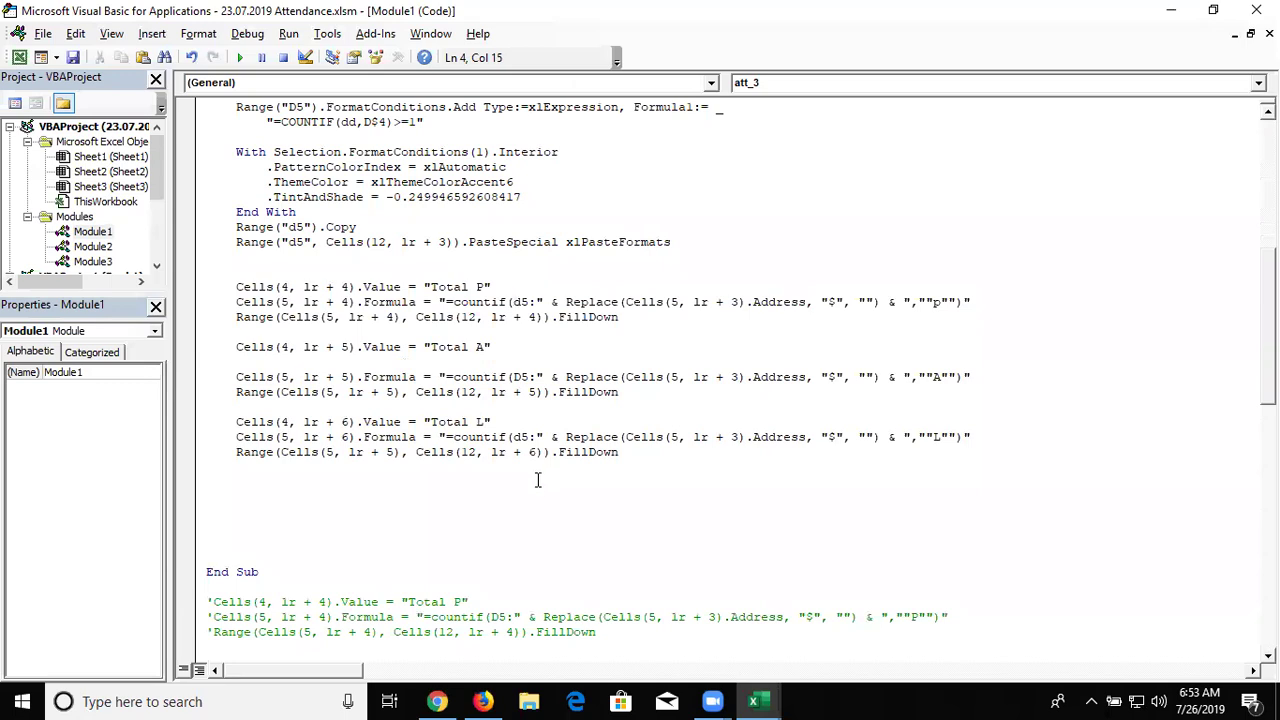
{"action": "scroll", "coordinate": [535, 480], "scroll_direction": "up", "scroll_amount": 1}
{"action": "scroll", "coordinate": [532, 481], "scroll_direction": "up", "scroll_amount": 1}
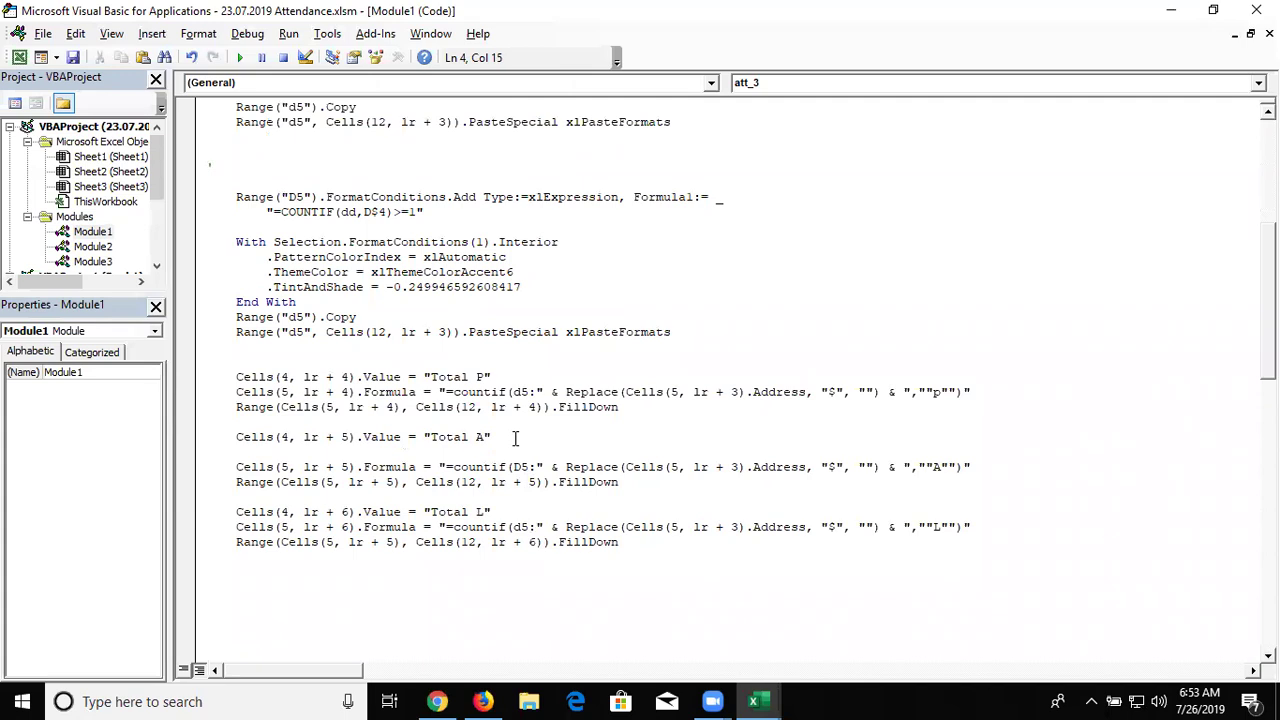
{"action": "scroll", "coordinate": [515, 437], "scroll_direction": "up", "scroll_amount": 2}
{"action": "scroll", "coordinate": [545, 500], "scroll_direction": "down", "scroll_amount": 1}
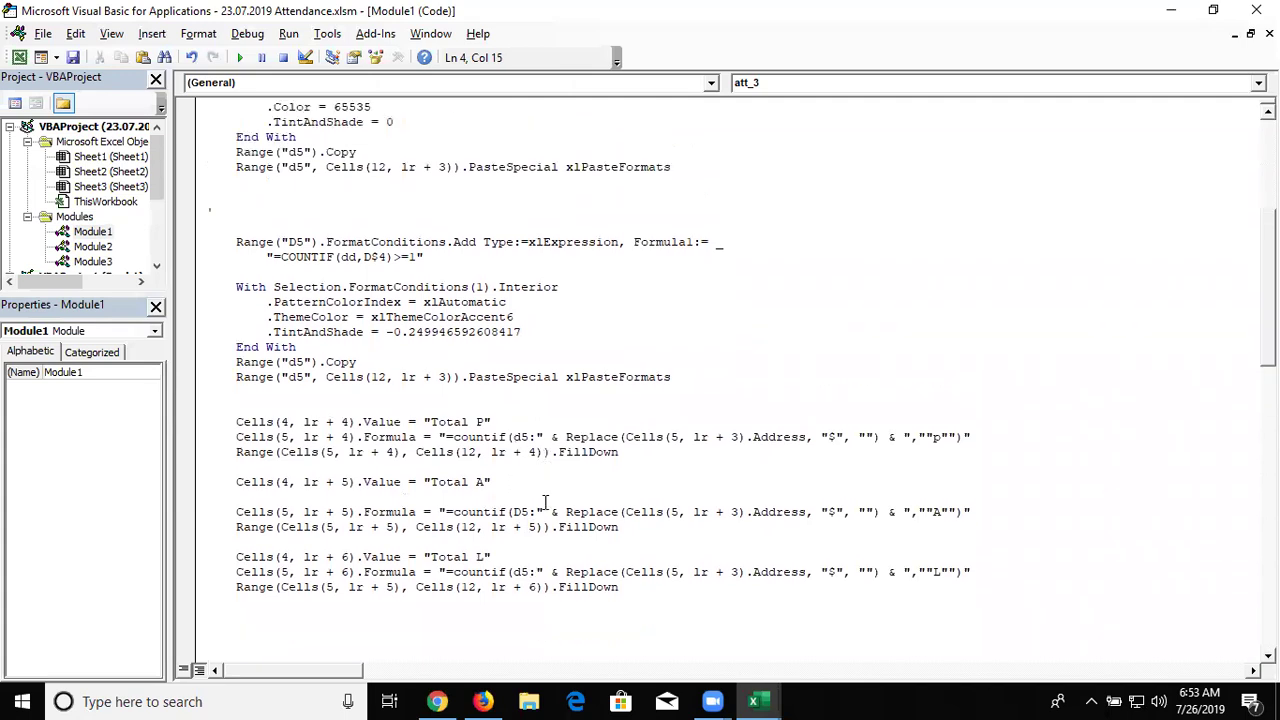
- Back in Excel, add Sheet4 and run att_3 with Feb as the month
{"action": "key", "text": "alt+F11"}
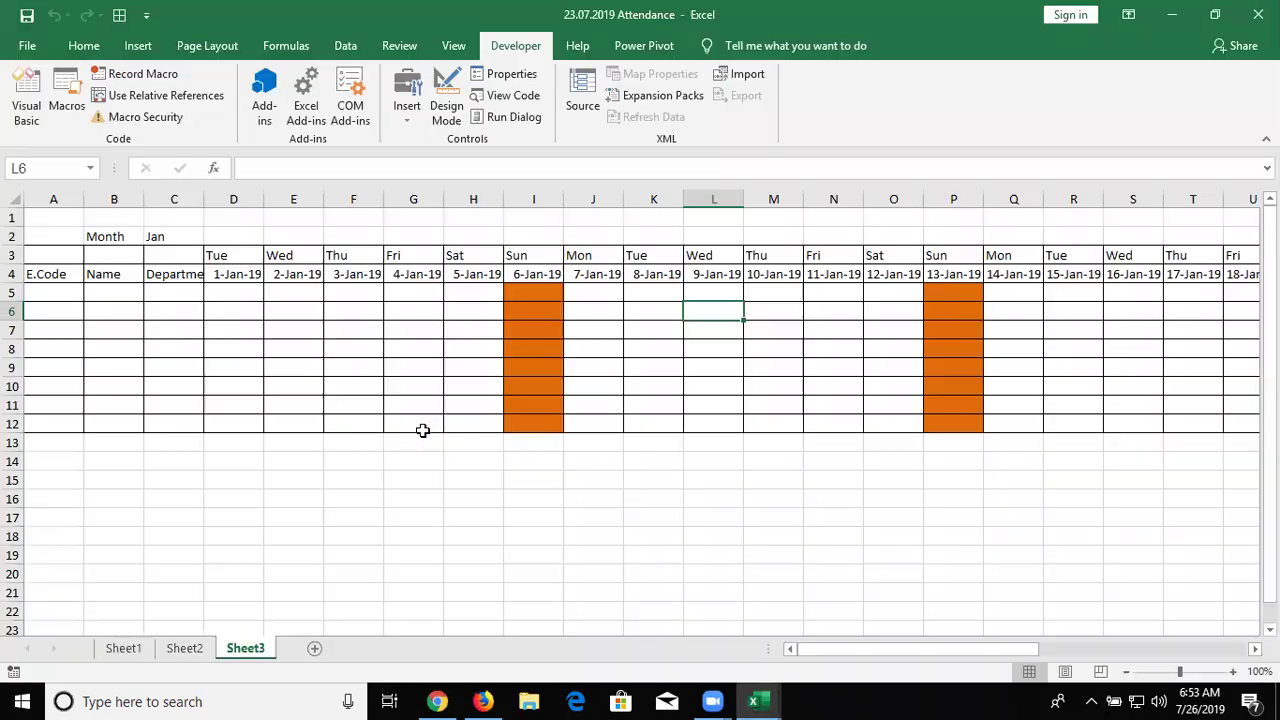
{"action": "left_click", "coordinate": [310, 644]}
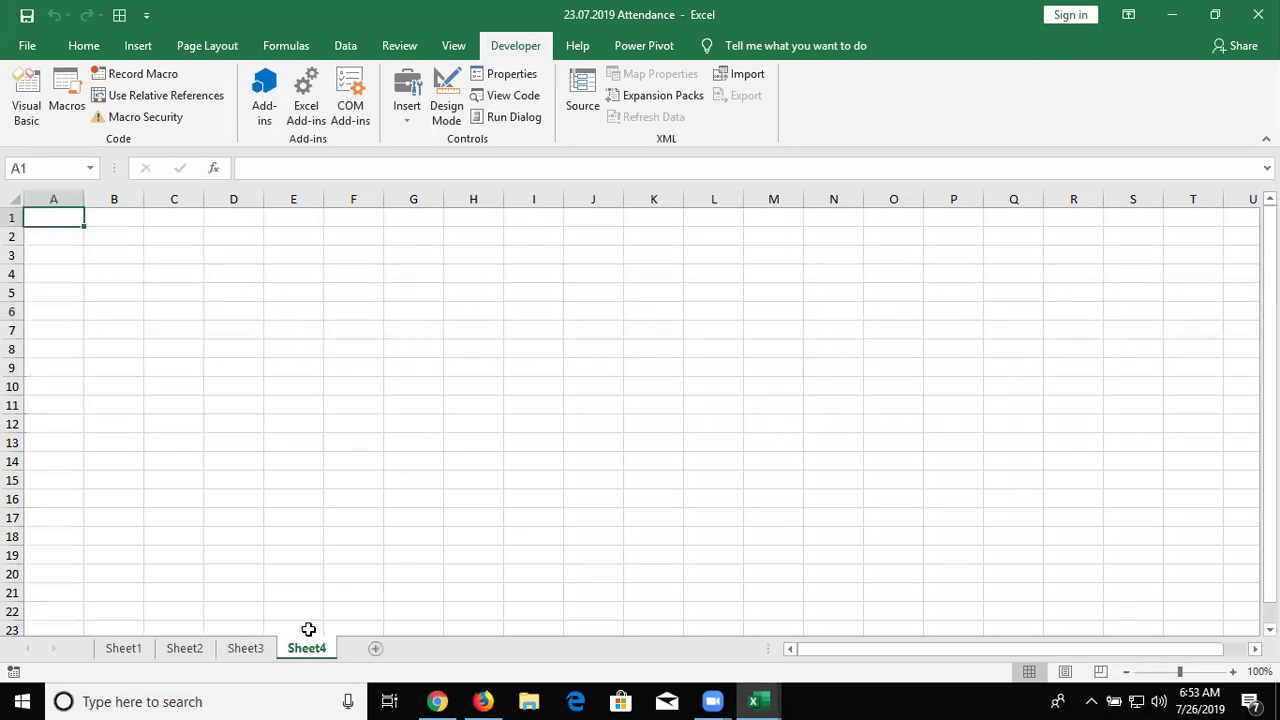
{"action": "left_click", "coordinate": [85, 118]}
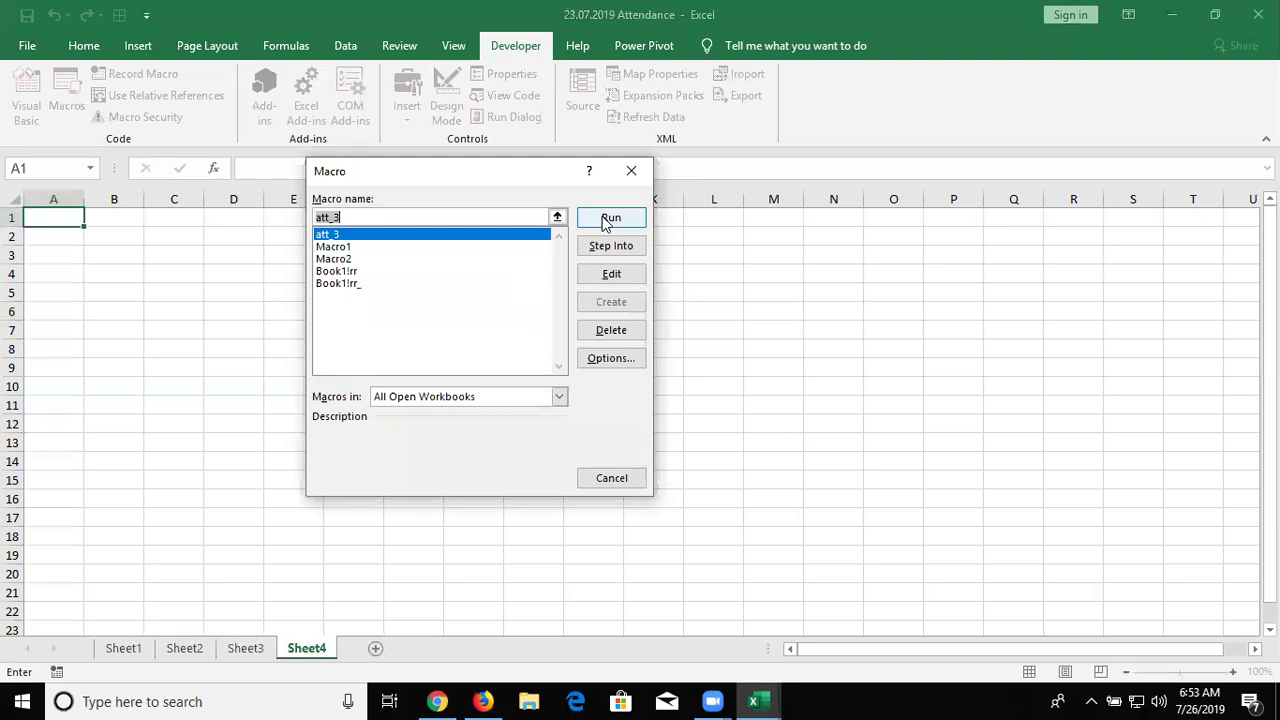
{"action": "left_click", "coordinate": [605, 220]}
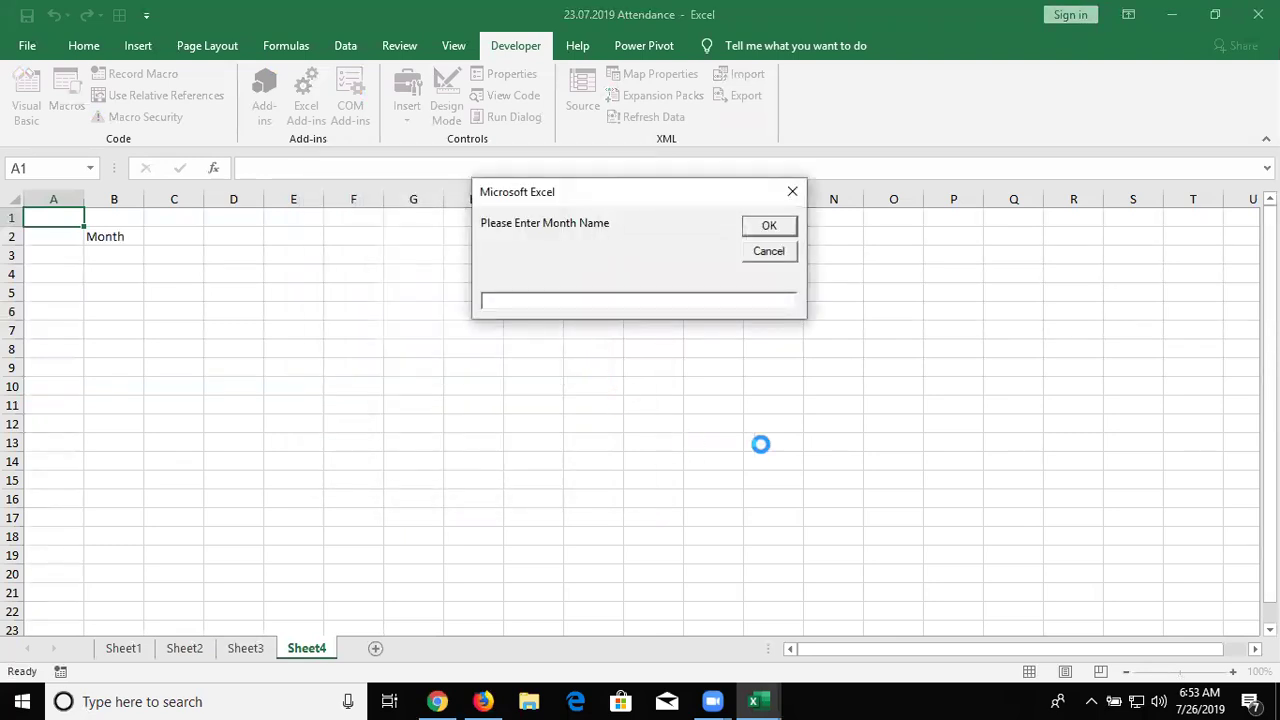
{"action": "type", "text": "Feb"}
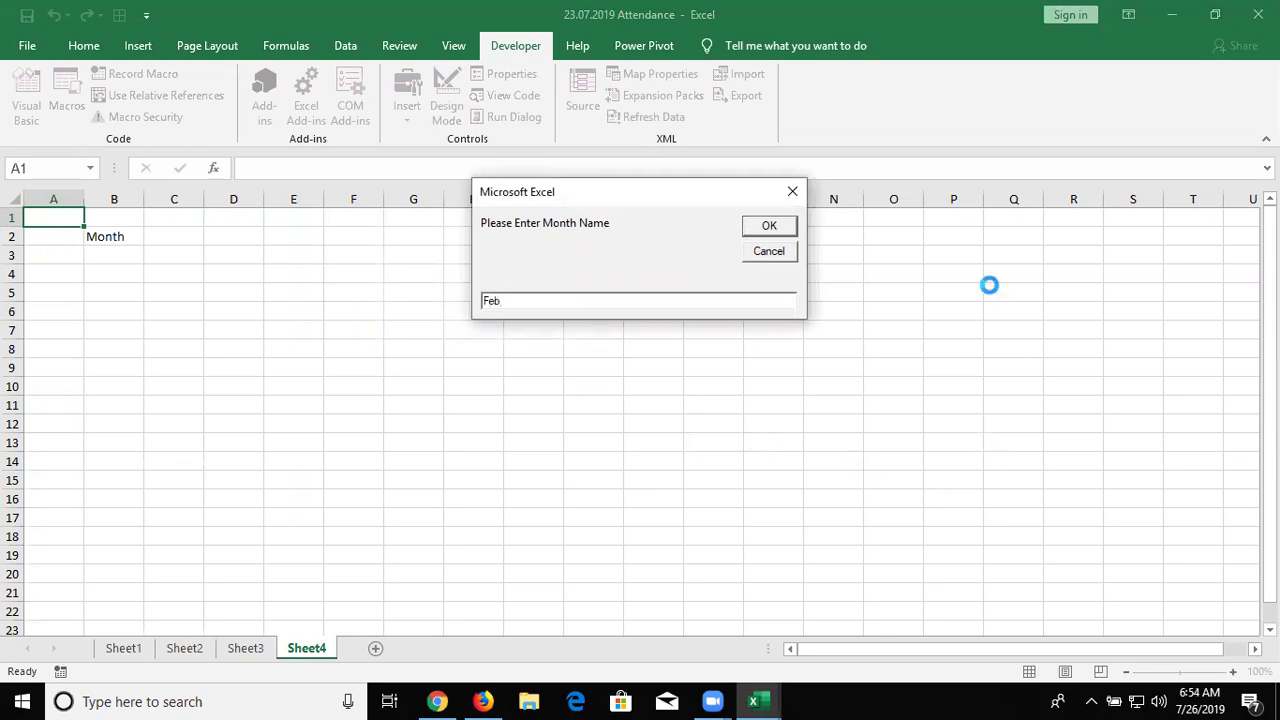
{"action": "left_click", "coordinate": [780, 225]}
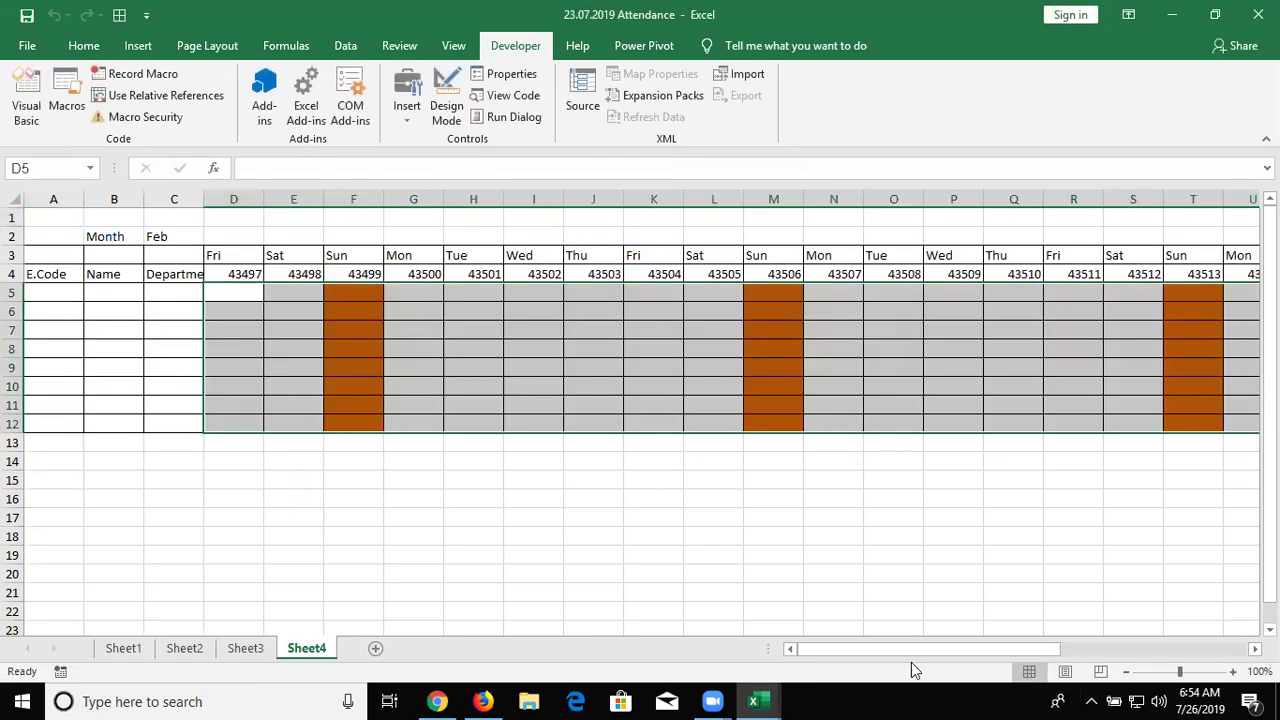
- Format the row 4 cells D4:AE4 as dates
{"action": "left_click_drag", "start_coordinate": [911, 647], "coordinate": [1146, 648]}
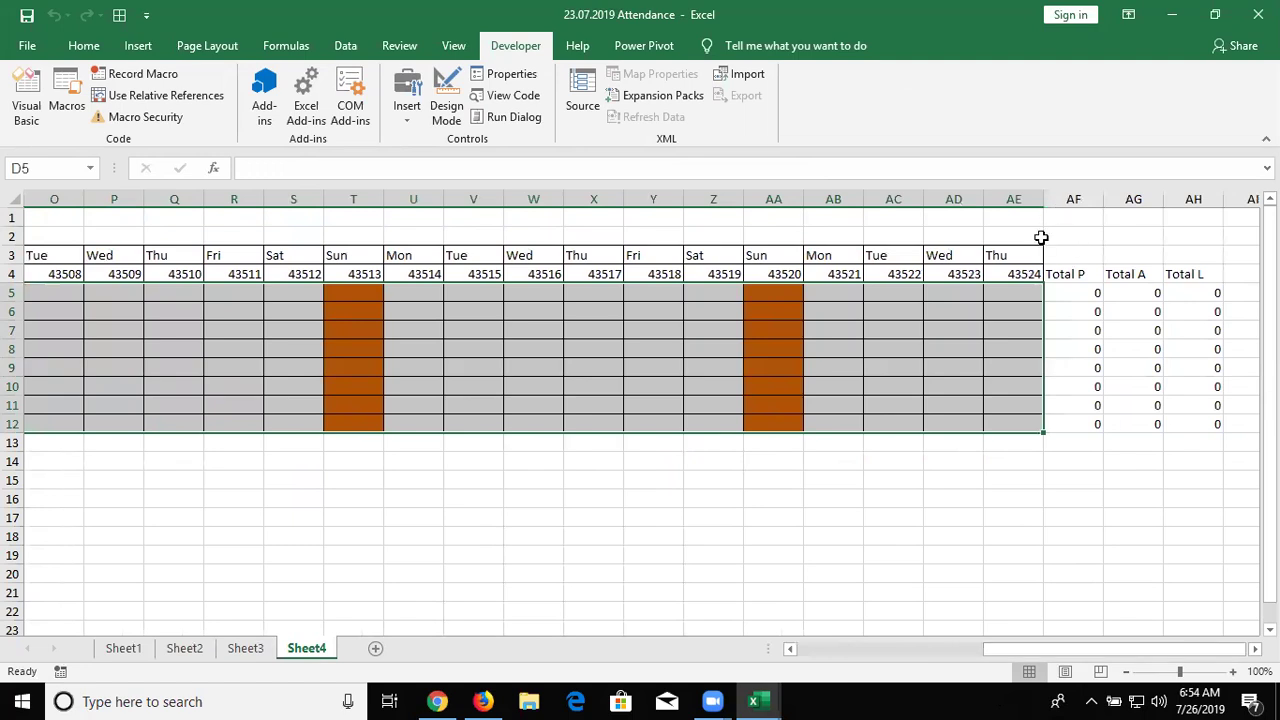
{"action": "left_click", "coordinate": [1030, 275]}
{"action": "key", "text": "ctrl+shift+Left"}
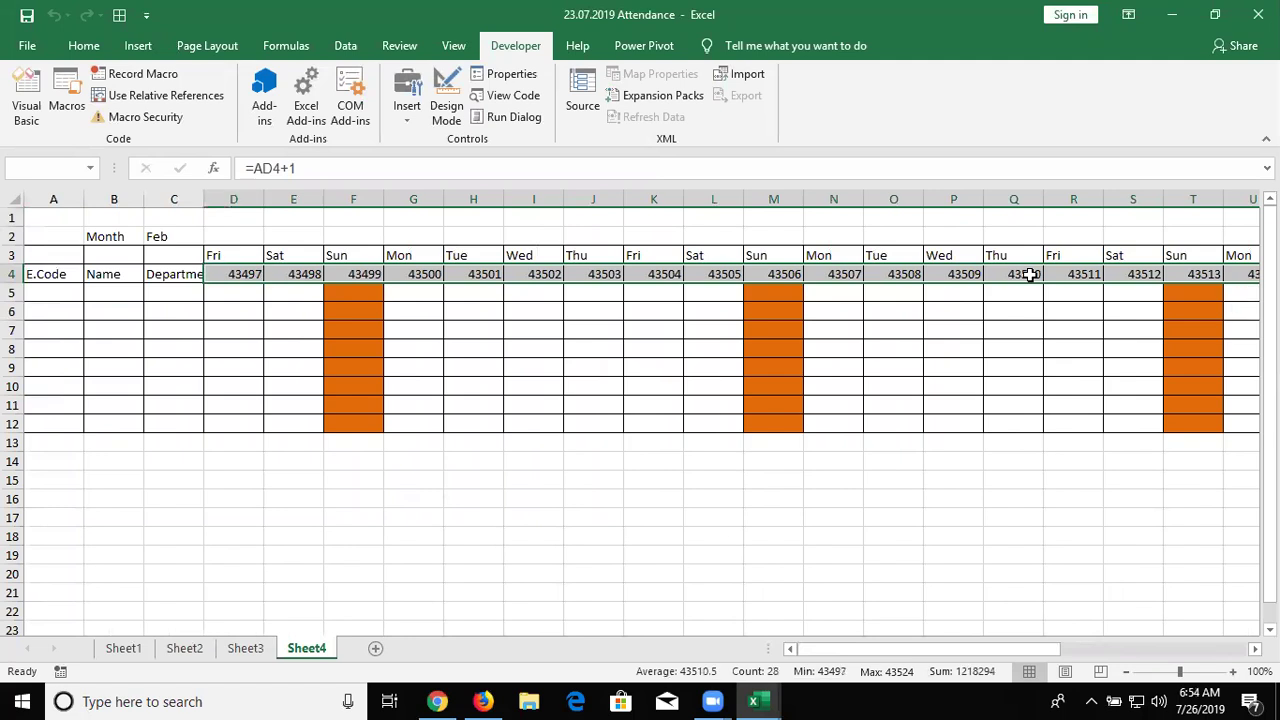
{"action": "key", "text": "ctrl+shift+3"}
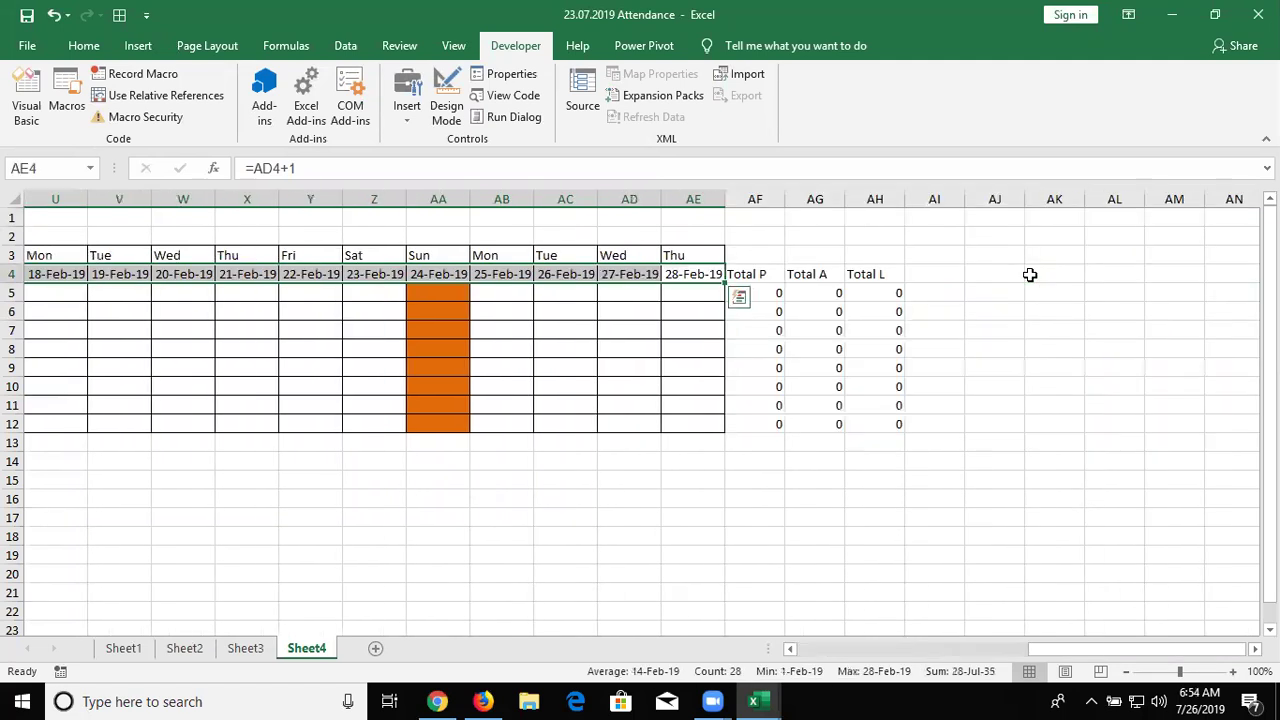
{"action": "key", "text": "Left"}
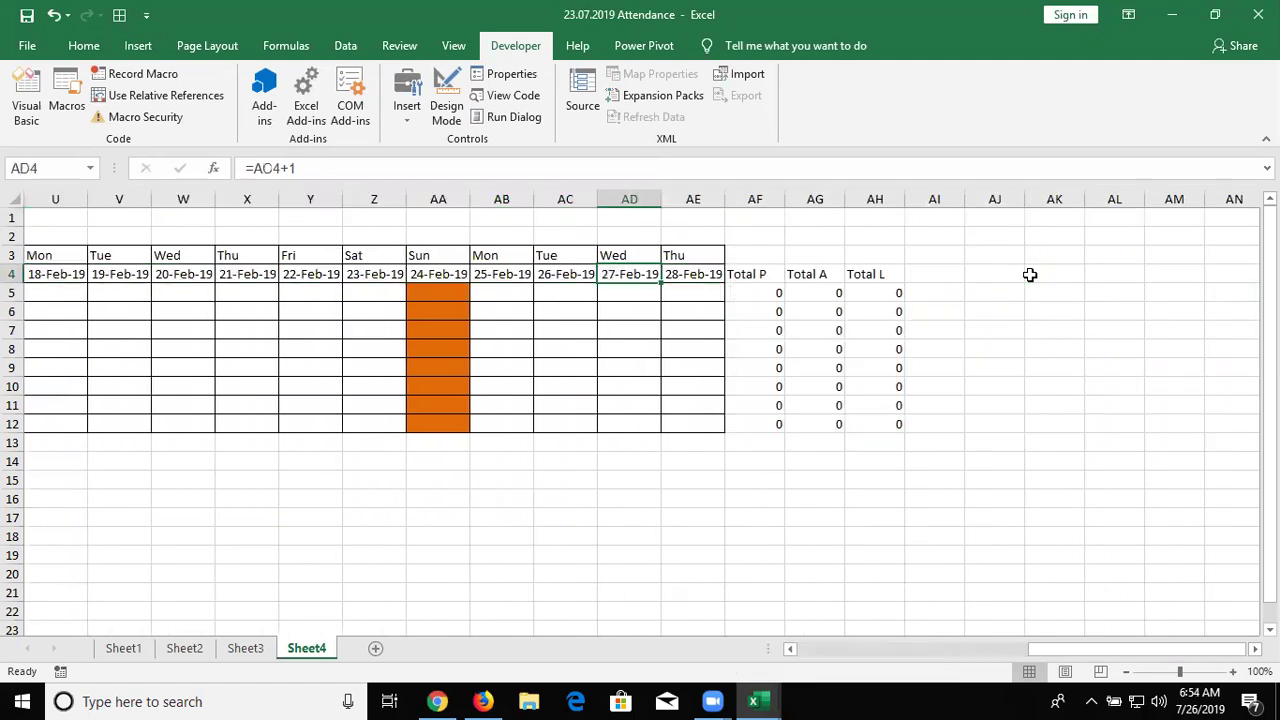
{"action": "key", "text": "Left"}
{"action": "key", "text": "Left"}
{"action": "key", "text": "Left"}
{"action": "key", "text": "Left"}
{"action": "key", "text": "Left"}
{"action": "key", "text": "Left"}
{"action": "key", "text": "Left"}
{"action": "key", "text": "Left"}
{"action": "key", "text": "Left"}
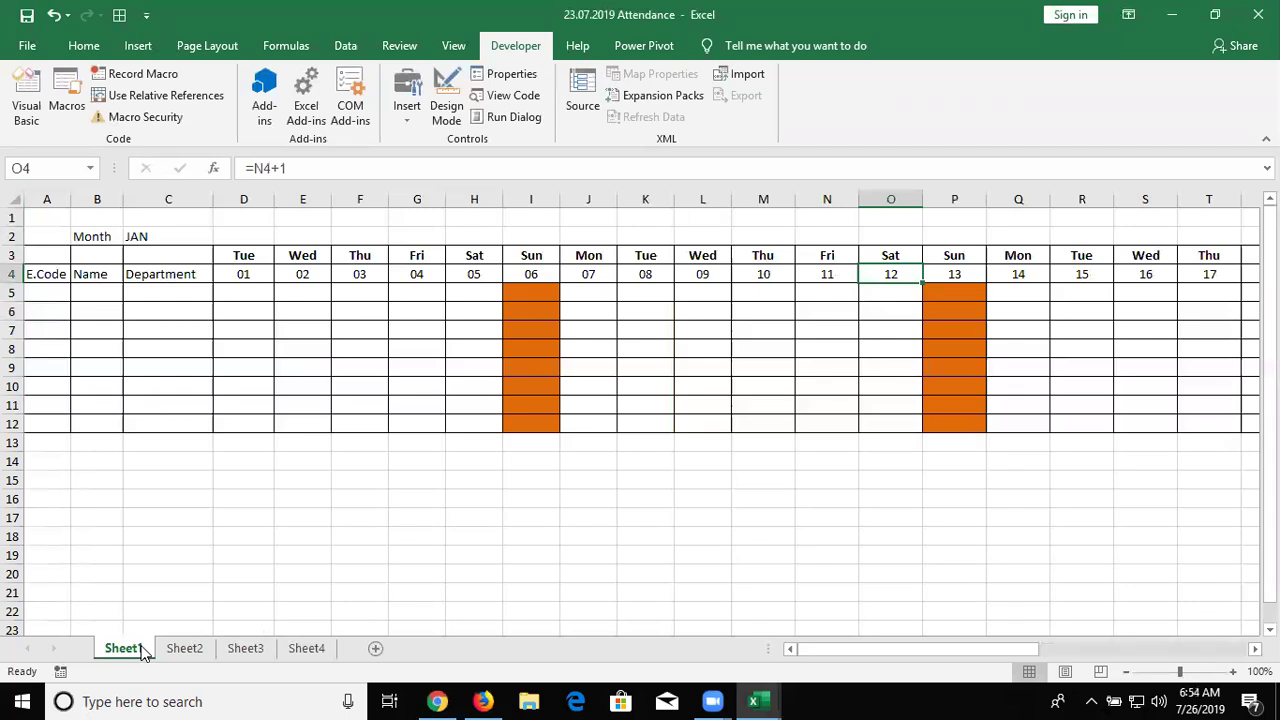
- Review the January grid on Sheet1 from the day columns to day 31 and the coloured Total P, A and L headers
{"action": "key", "text": "Down"}
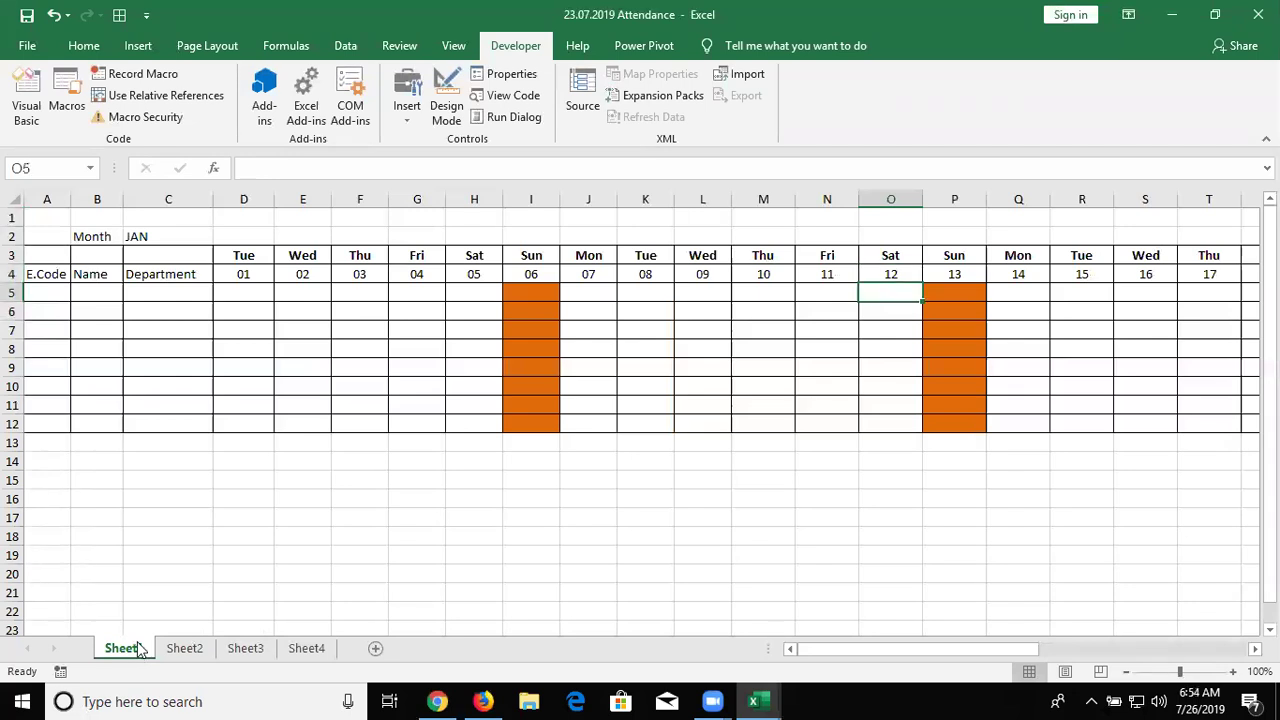
{"action": "key", "text": "Right"}
{"action": "key", "text": "Right"}
{"action": "key", "text": "Right"}
{"action": "key", "text": "Right"}
{"action": "key", "text": "Right"}
{"action": "key", "text": "Right"}
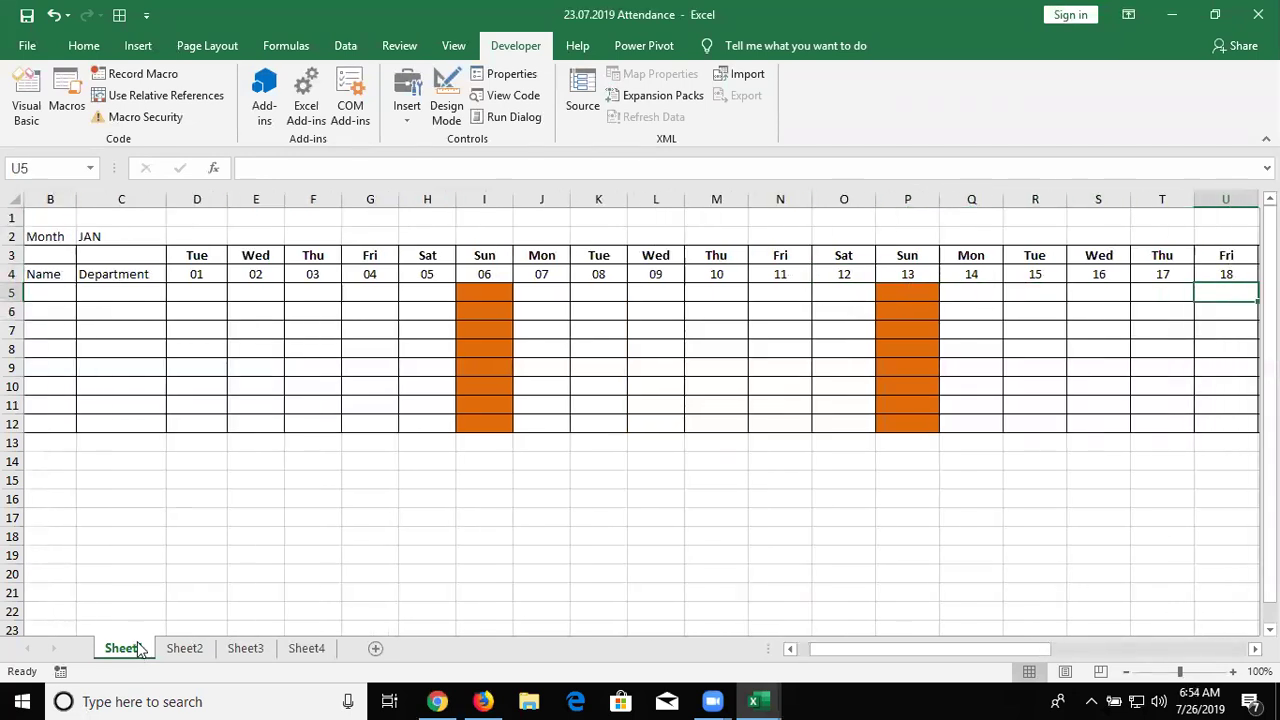
{"action": "key", "text": "Right"}
{"action": "key", "text": "Right"}
{"action": "key", "text": "Right"}
{"action": "key", "text": "Right"}
{"action": "key", "text": "Right"}
{"action": "key", "text": "Right"}
{"action": "key", "text": "Right"}
{"action": "key", "text": "Left"}
{"action": "key", "text": "Left"}
{"action": "key", "text": "Left"}
{"action": "key", "text": "Left"}
{"action": "key", "text": "Left"}
{"action": "key", "text": "Left"}
{"action": "key", "text": "Up"}
{"action": "key", "text": "Left"}
{"action": "key", "text": "Left"}
{"action": "key", "text": "Left"}
{"action": "key", "text": "Left"}
{"action": "key", "text": "Right"}
{"action": "key", "text": "Right"}
{"action": "key", "text": "Right"}
{"action": "key", "text": "Right"}
{"action": "key", "text": "Right"}
{"action": "key", "text": "Right"}
{"action": "key", "text": "Right"}
{"action": "key", "text": "Right"}
{"action": "key", "text": "Left"}
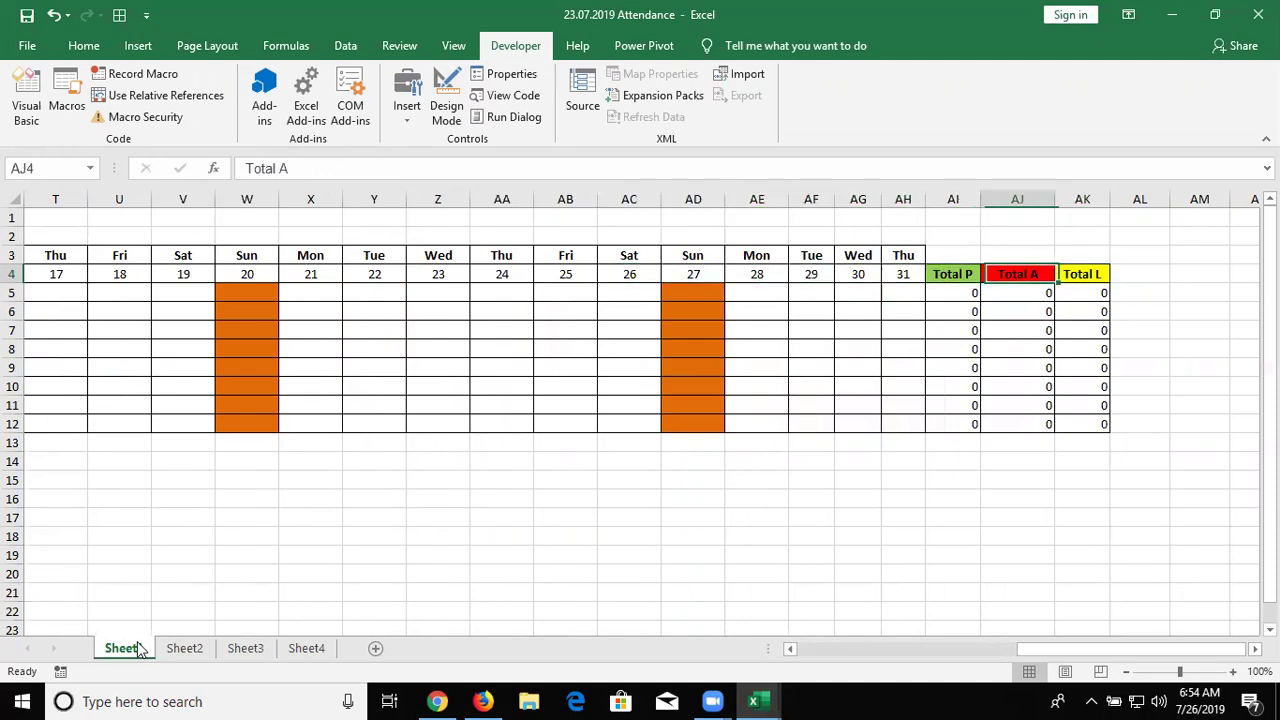
{"action": "key", "text": "Left"}
{"action": "key", "text": "Left"}
{"action": "key", "text": "Left"}
{"action": "key", "text": "Left"}
{"action": "key", "text": "Left"}
{"action": "key", "text": "Left"}
{"action": "key", "text": "Left"}
{"action": "key", "text": "Left"}
{"action": "key", "text": "Left"}
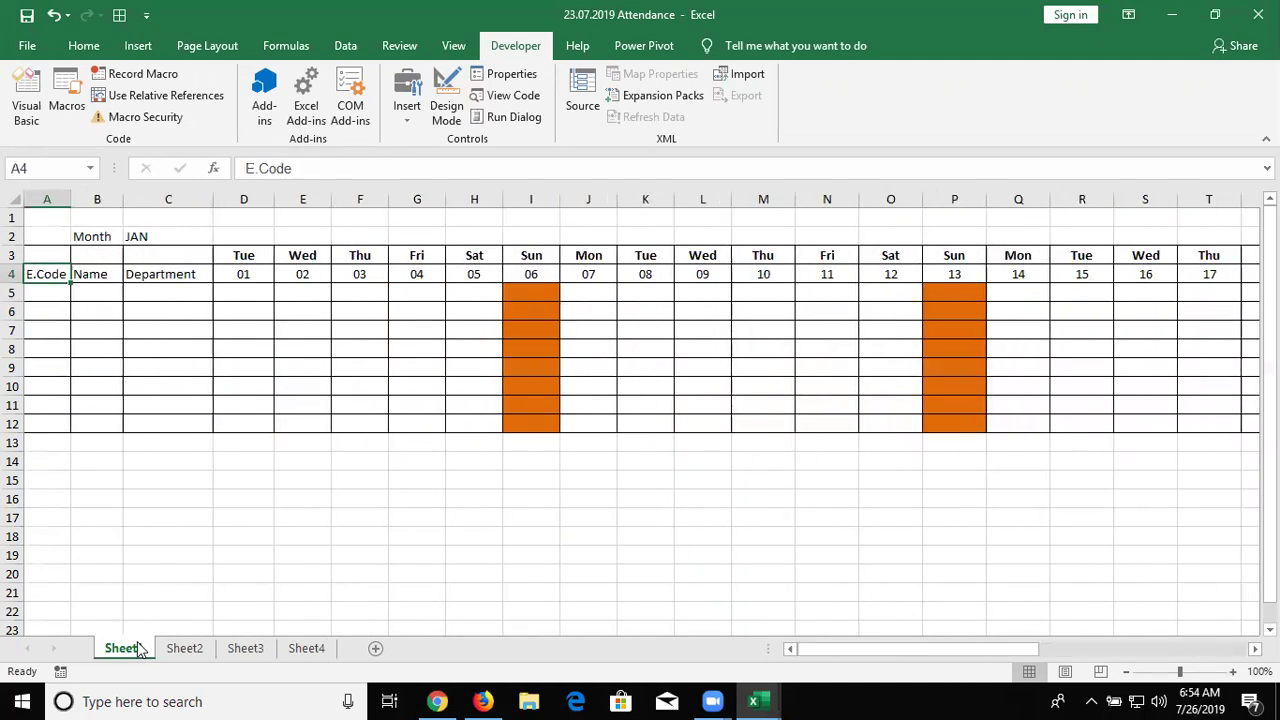
{"action": "key", "text": "Right"}
{"action": "key", "text": "Right"}
{"action": "key", "text": "Right"}
{"action": "key", "text": "Right"}
{"action": "key", "text": "Right"}
{"action": "key", "text": "Right"}
{"action": "key", "text": "Right"}
{"action": "key", "text": "Right"}
{"action": "key", "text": "Right"}
{"action": "key", "text": "Right"}
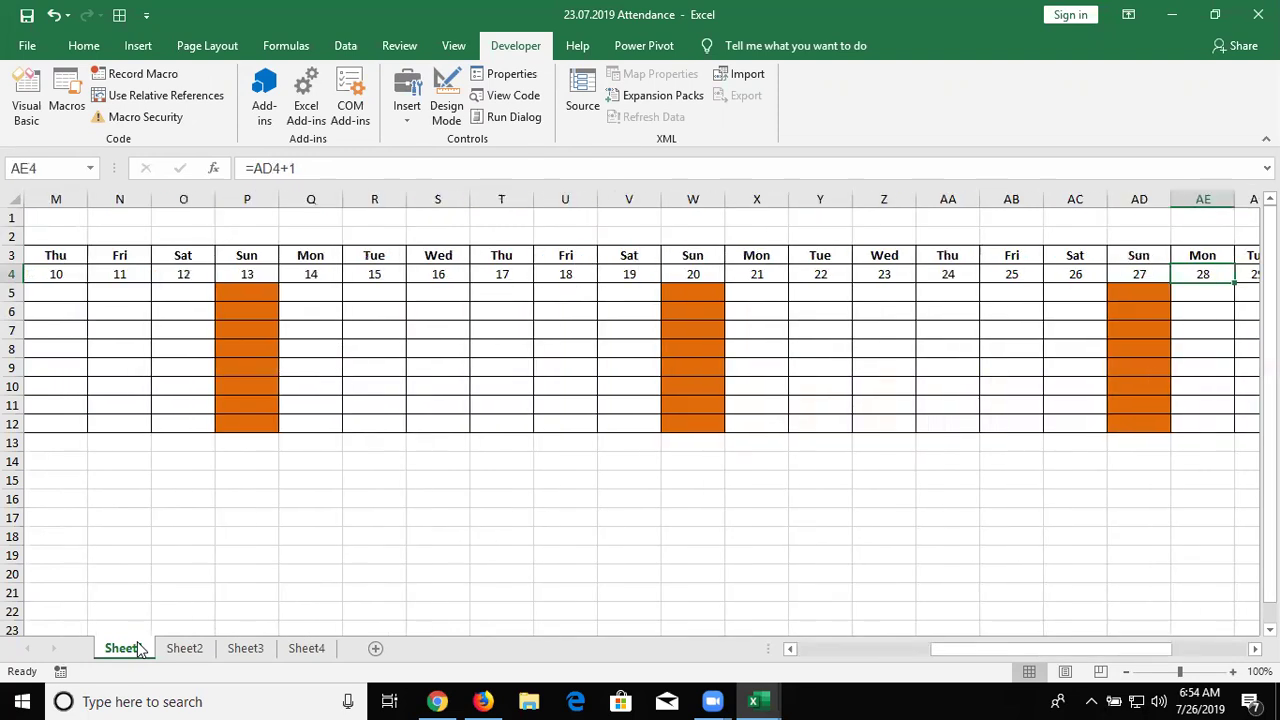
{"action": "key", "text": "Right"}
{"action": "key", "text": "Right"}
{"action": "key", "text": "Right"}
{"action": "key", "text": "Right"}
{"action": "key", "text": "Right"}
{"action": "key", "text": "Right"}
{"action": "key", "text": "Left"}
{"action": "key", "text": "Left"}
{"action": "key", "text": "Left"}
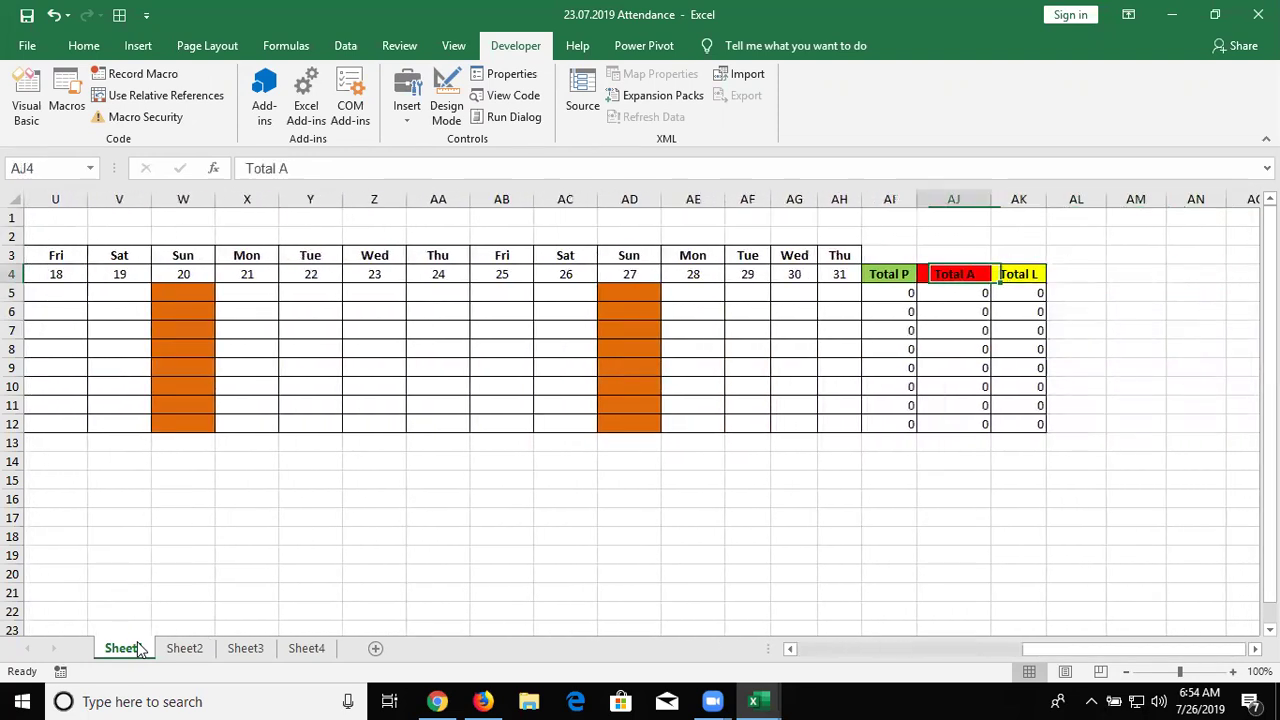
{"action": "key", "text": "Left"}
{"action": "key", "text": "Left"}
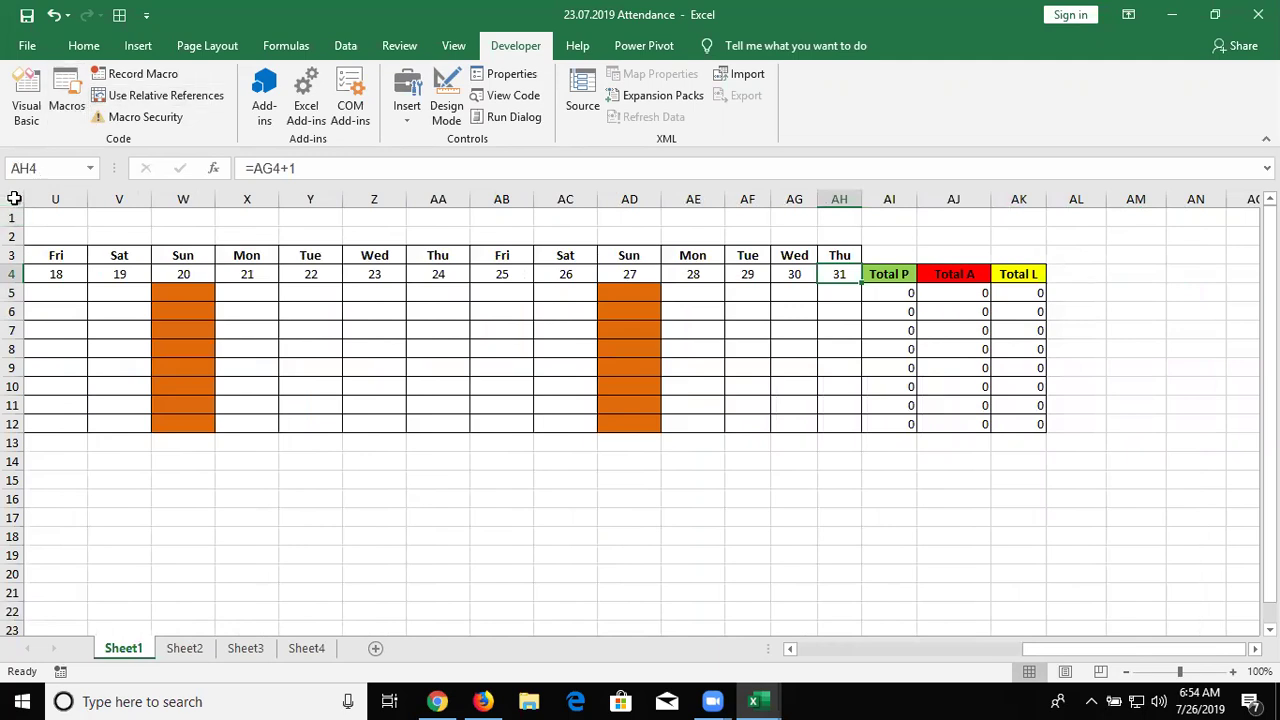
- Clear all content and formatting from Sheet1 and make every column one uniform width
{"action": "left_click", "coordinate": [15, 198]}
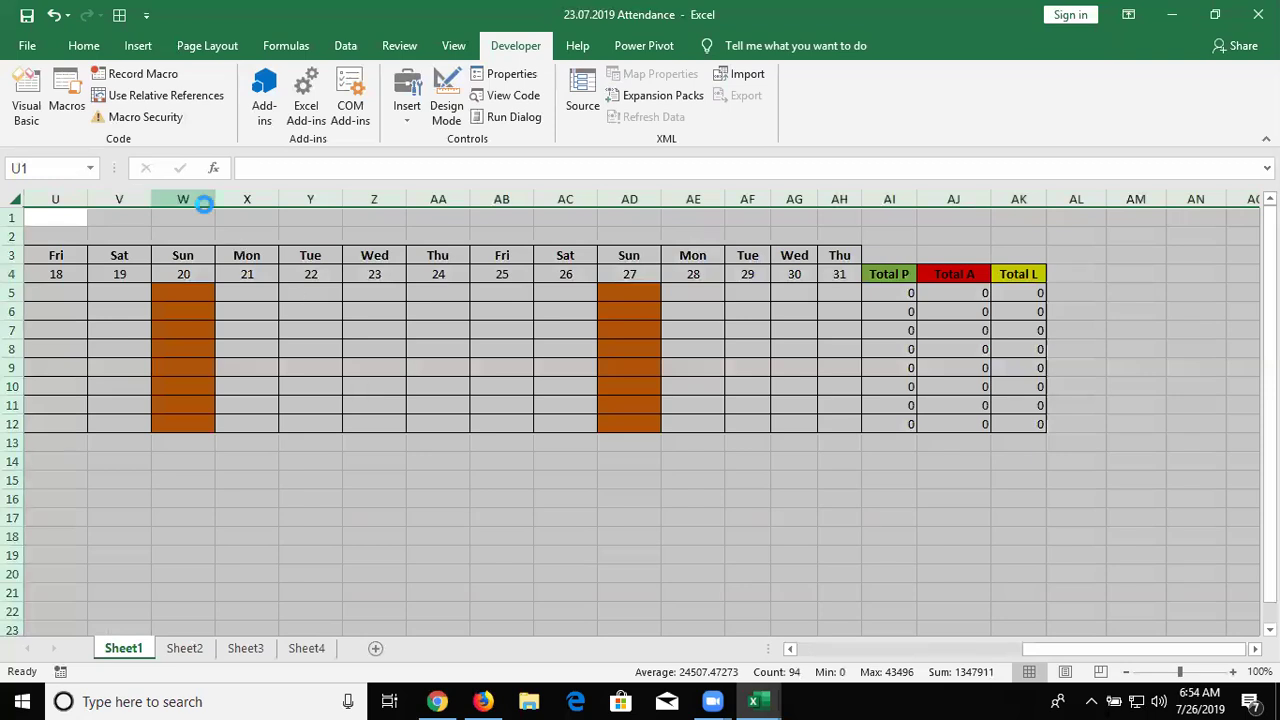
{"action": "left_click_drag", "start_coordinate": [213, 200], "coordinate": [203, 203]}
{"action": "key", "text": "ctrl+minus"}
{"action": "left_click", "coordinate": [113, 254]}
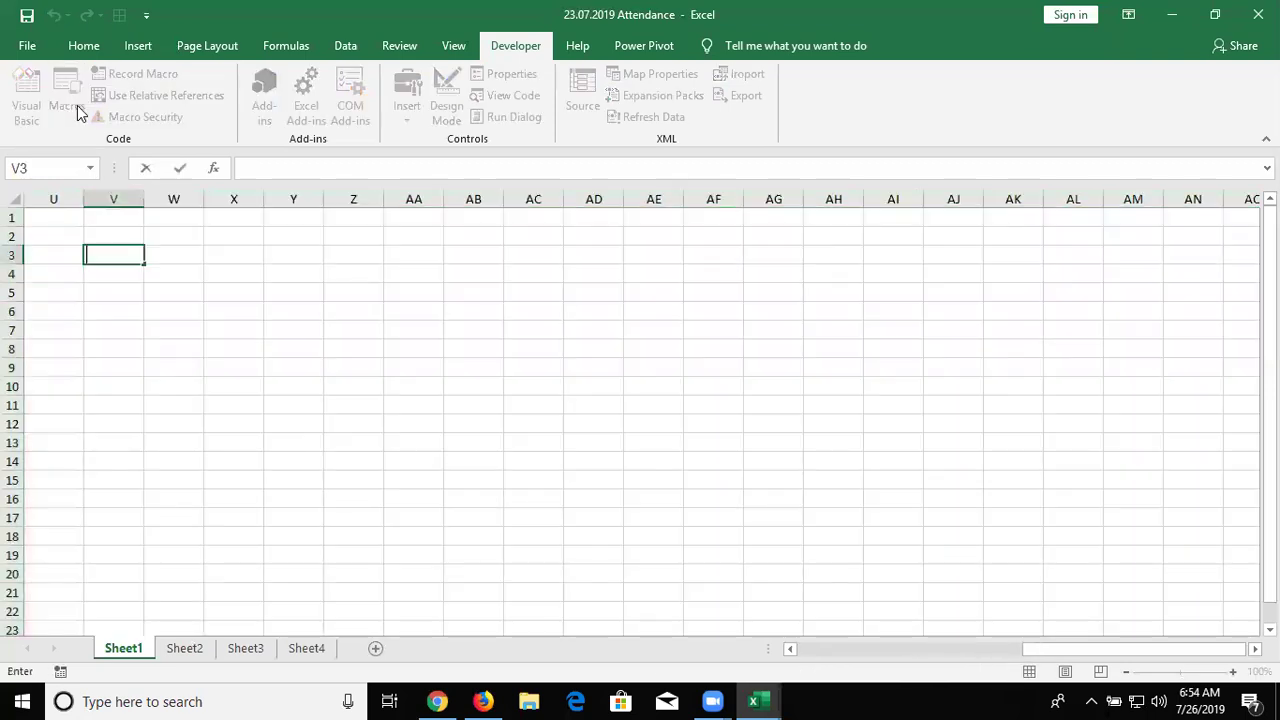
{"action": "left_click", "coordinate": [53, 235]}
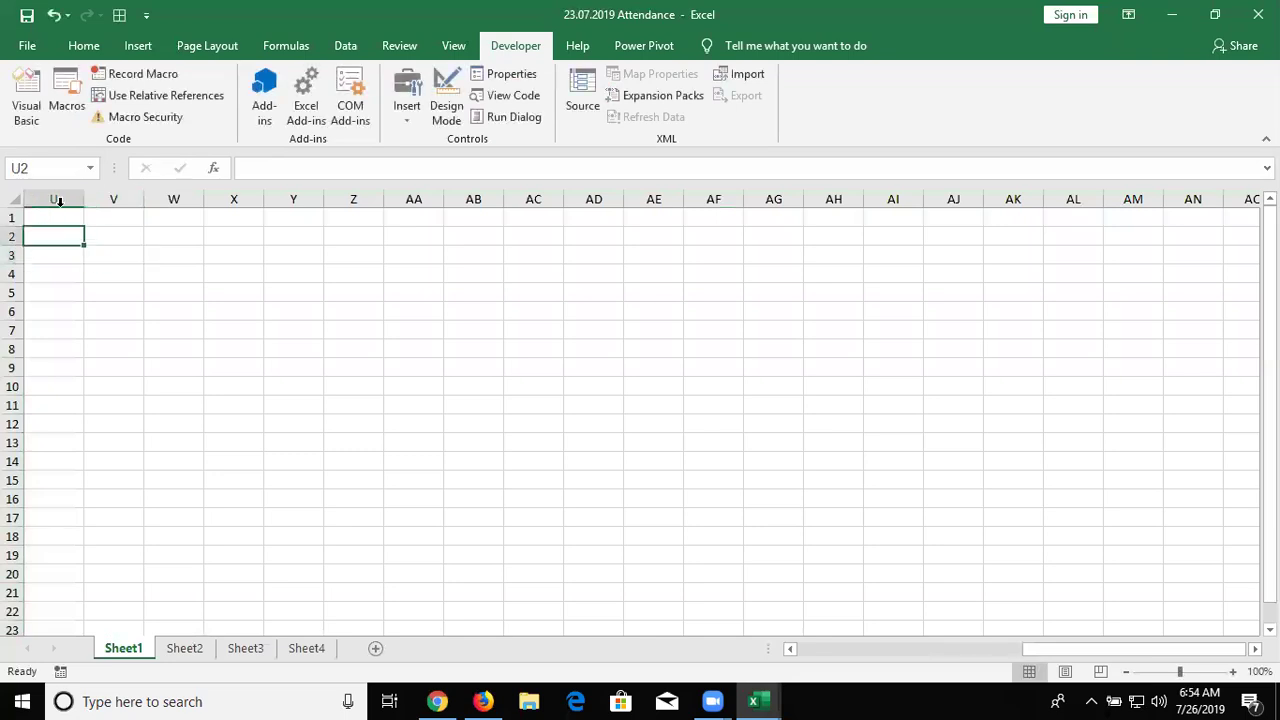
- Run the att_3 macro with JAN as the month to build the January grid with orange Sundays
{"action": "left_click", "coordinate": [60, 110]}
{"action": "left_click", "coordinate": [607, 219]}
{"action": "type", "text": "JAN"}
{"action": "left_click", "coordinate": [770, 228]}
{"action": "left_click", "coordinate": [770, 228]}
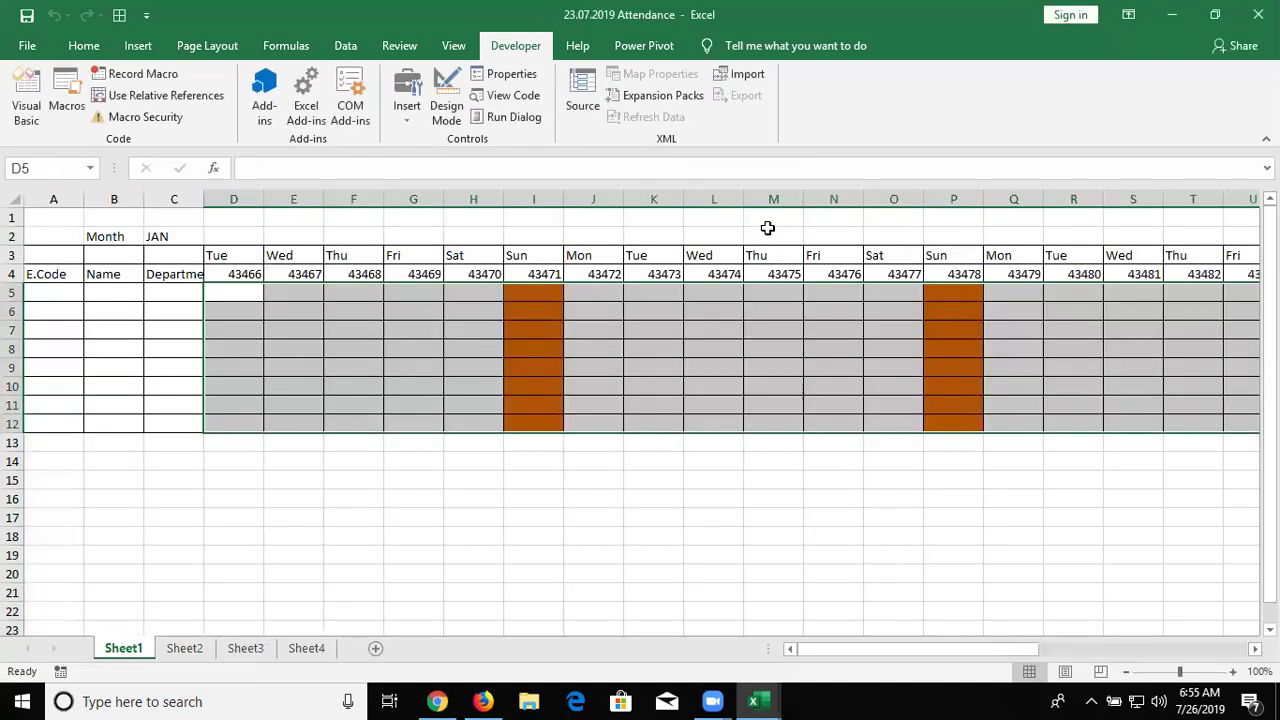
- Check the date formulas in D4 and in the last date cell AH4
{"action": "left_click", "coordinate": [233, 274]}
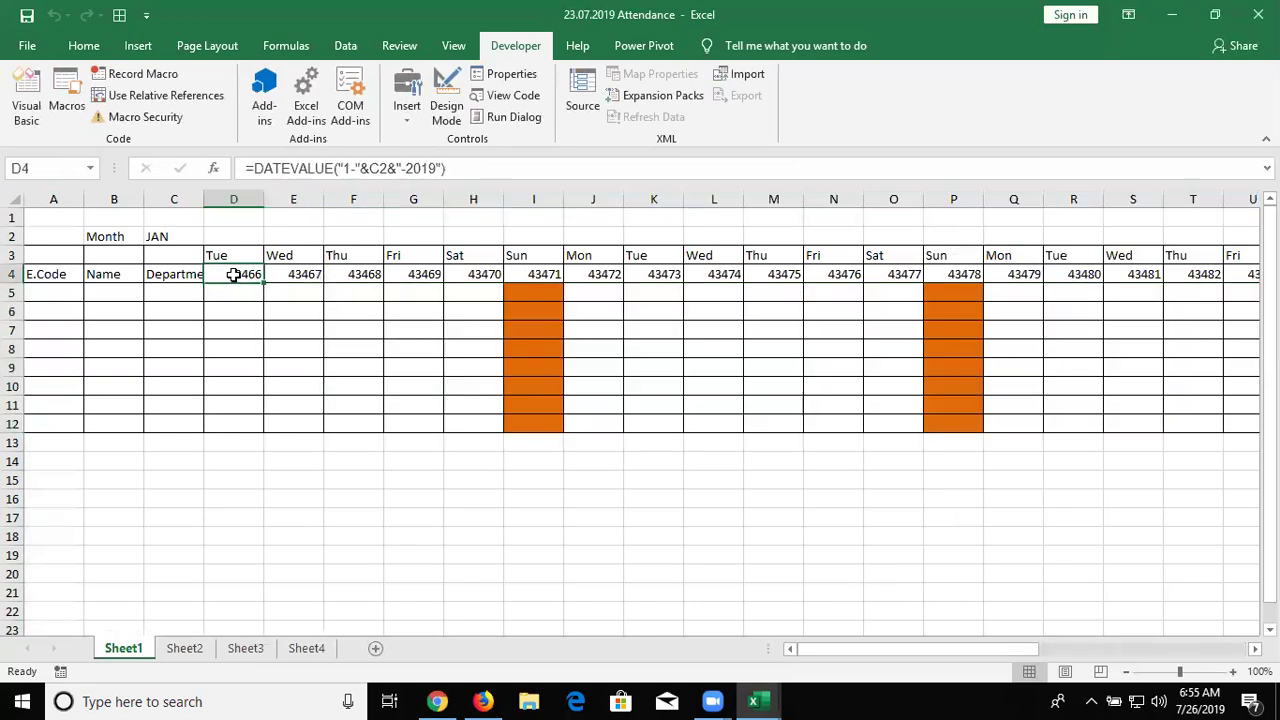
{"action": "key", "text": "ctrl+Right"}
{"action": "key", "text": "Left"}
{"action": "key", "text": "Left"}
{"action": "key", "text": "Left"}
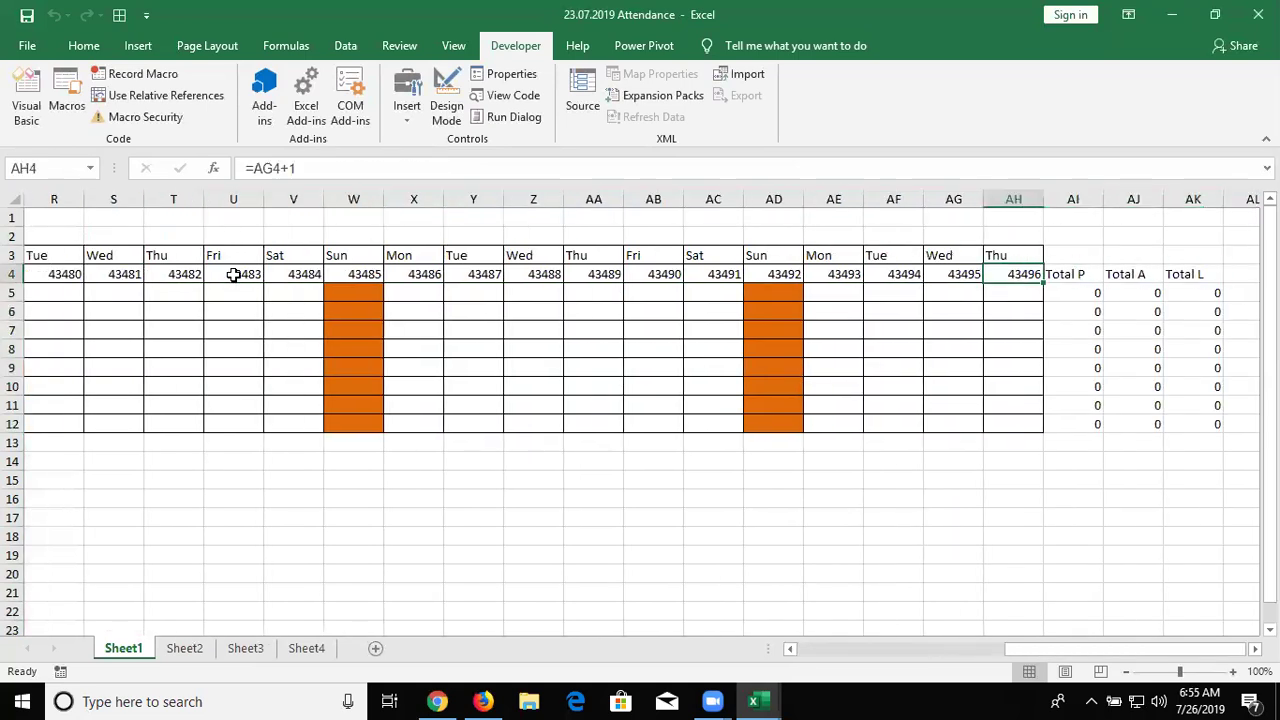
{"action": "key", "text": "Left"}
{"action": "key", "text": "Left"}
{"action": "key", "text": "Left"}
{"action": "key", "text": "Left"}
{"action": "key", "text": "Left"}
{"action": "key", "text": "Home"}
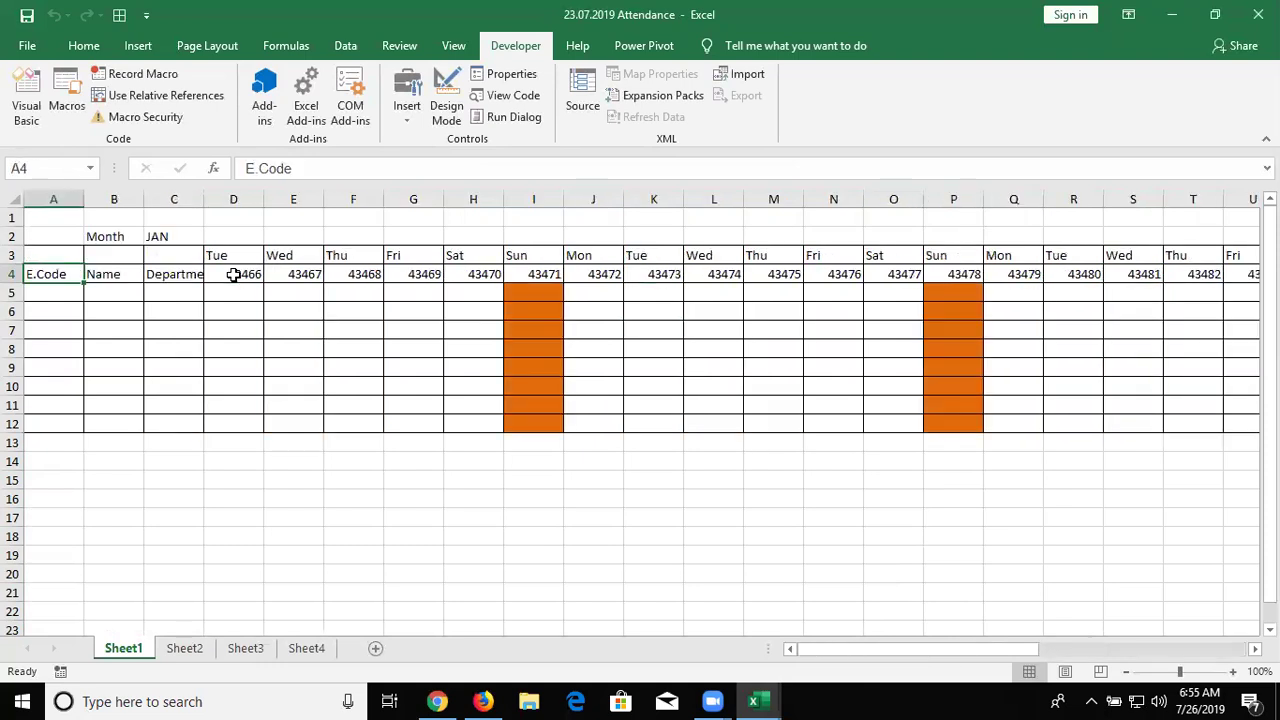
- Enter Feb as the month name in cell C2
{"action": "key", "text": "Right"}
{"action": "key", "text": "Up"}
{"action": "key", "text": "Up"}
{"action": "key", "text": "Right"}
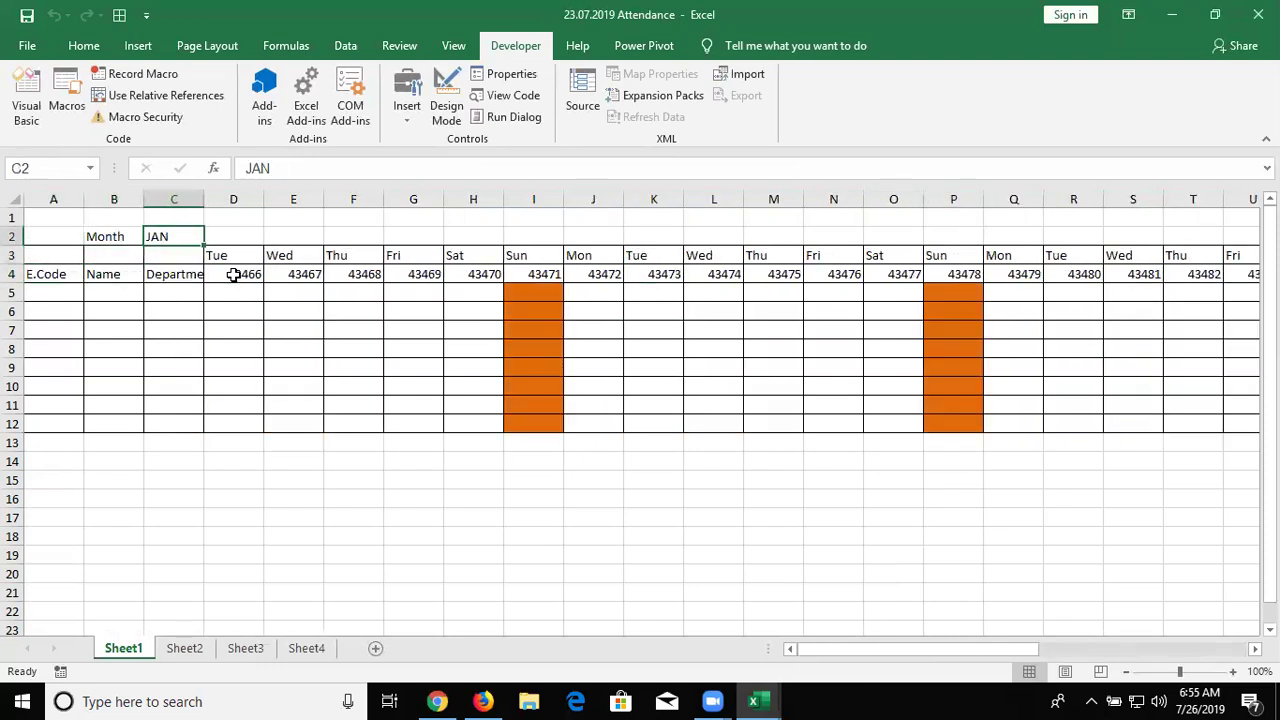
{"action": "type", "text": "Fe"}
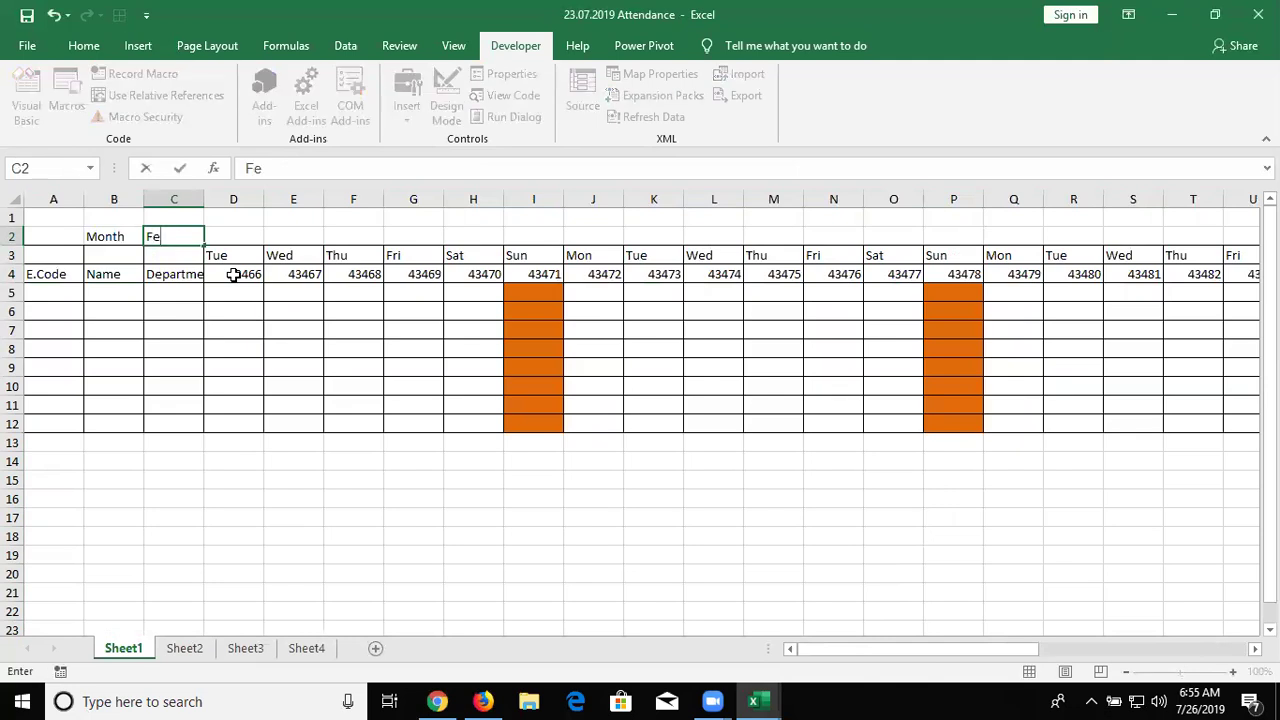
{"action": "type", "text": "b"}
{"action": "key", "text": "Return"}
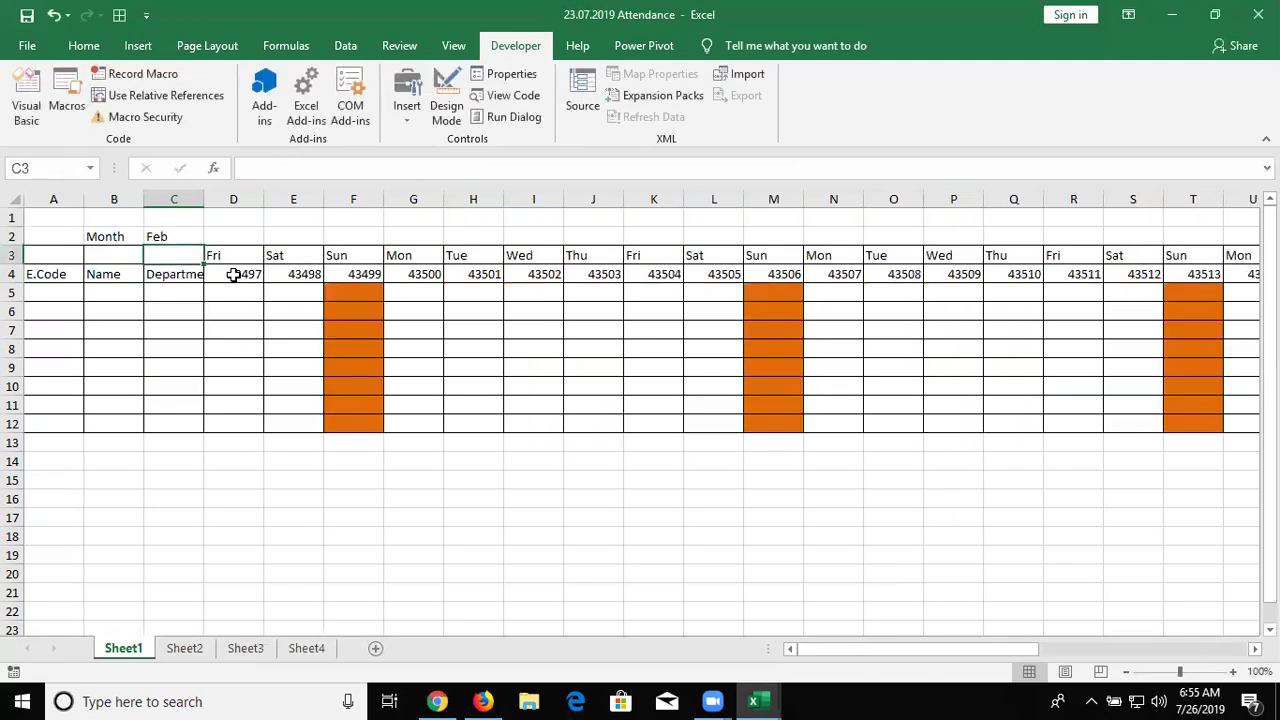
- Inspect the DATEVALUE formula in D4, select the date row D4:AH4 and toggle filter arrows on and off
{"action": "key", "text": "ctrl+shift+l"}
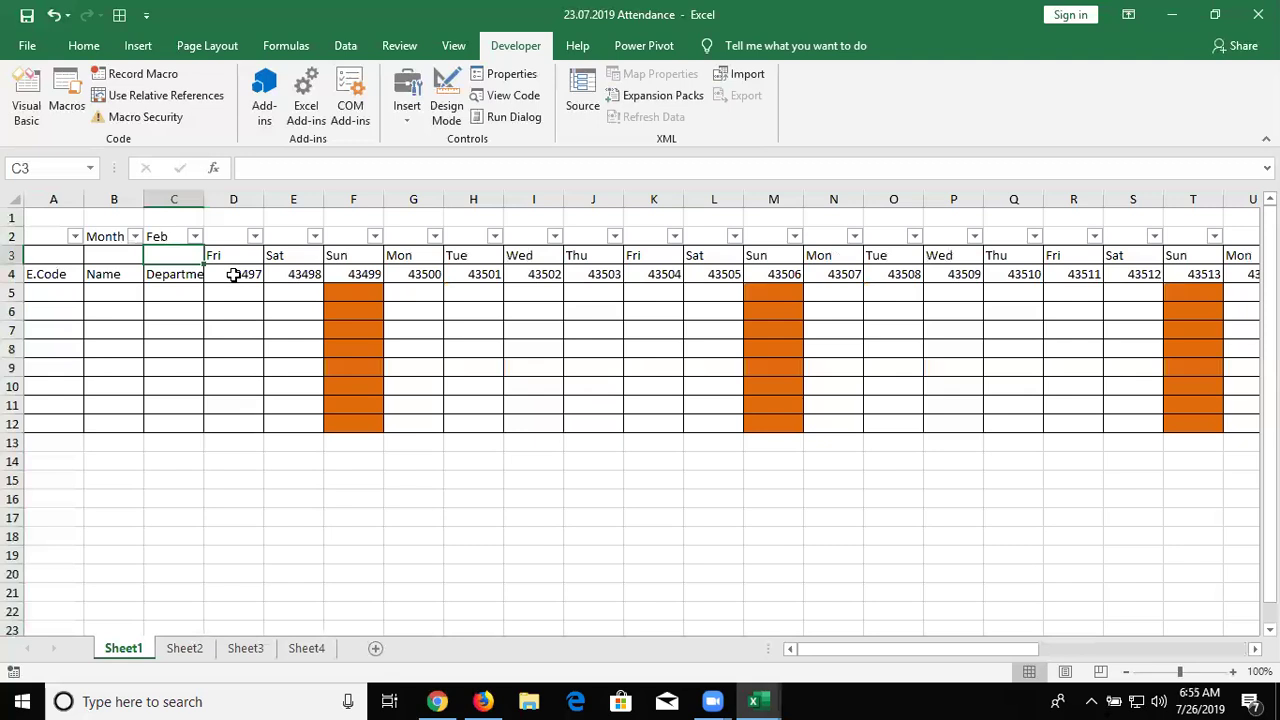
{"action": "key", "text": "ctrl+shift+l"}
{"action": "key", "text": "Down"}
{"action": "left_click", "coordinate": [233, 275]}
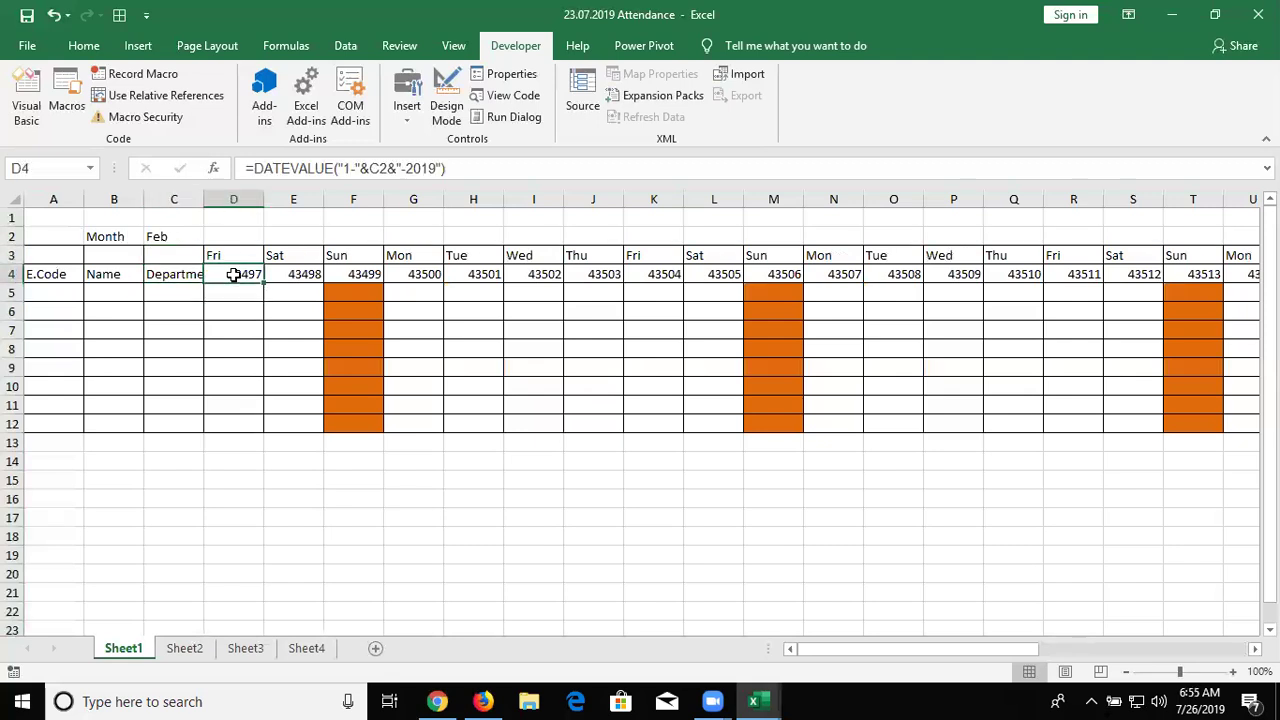
{"action": "key", "text": "ctrl+shift+Right"}
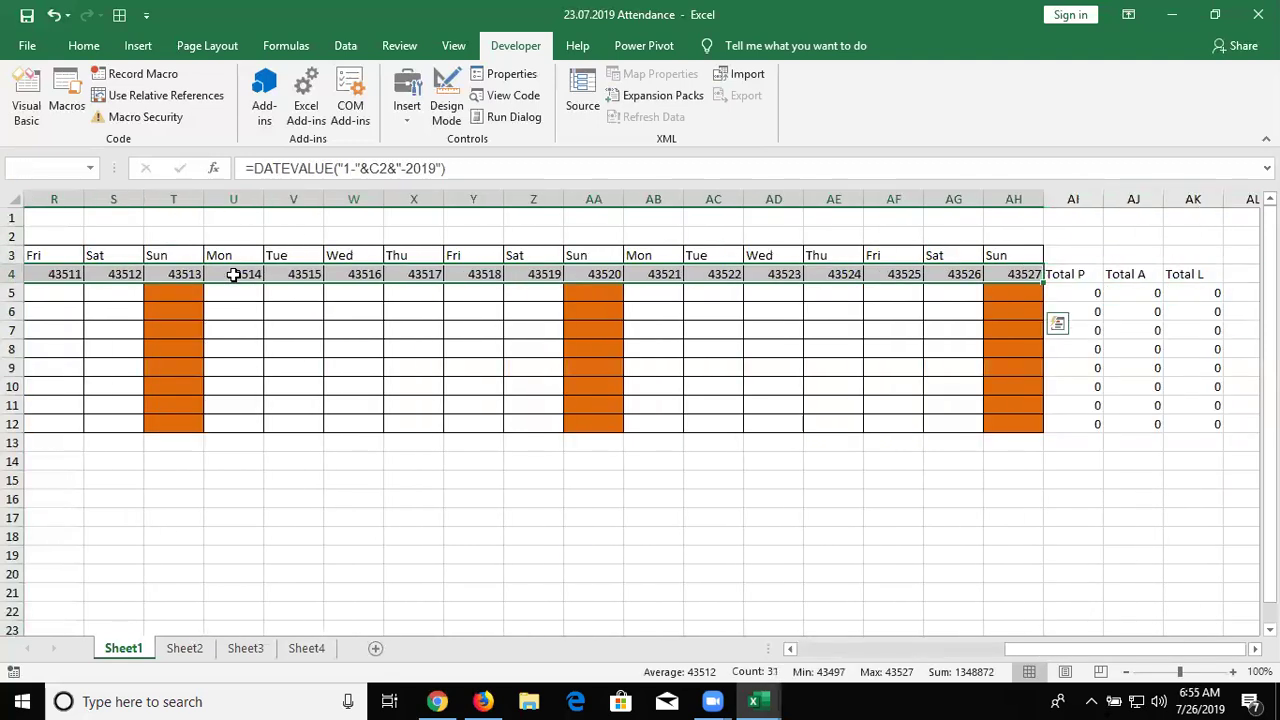
{"action": "key", "text": "ctrl+shift+l"}
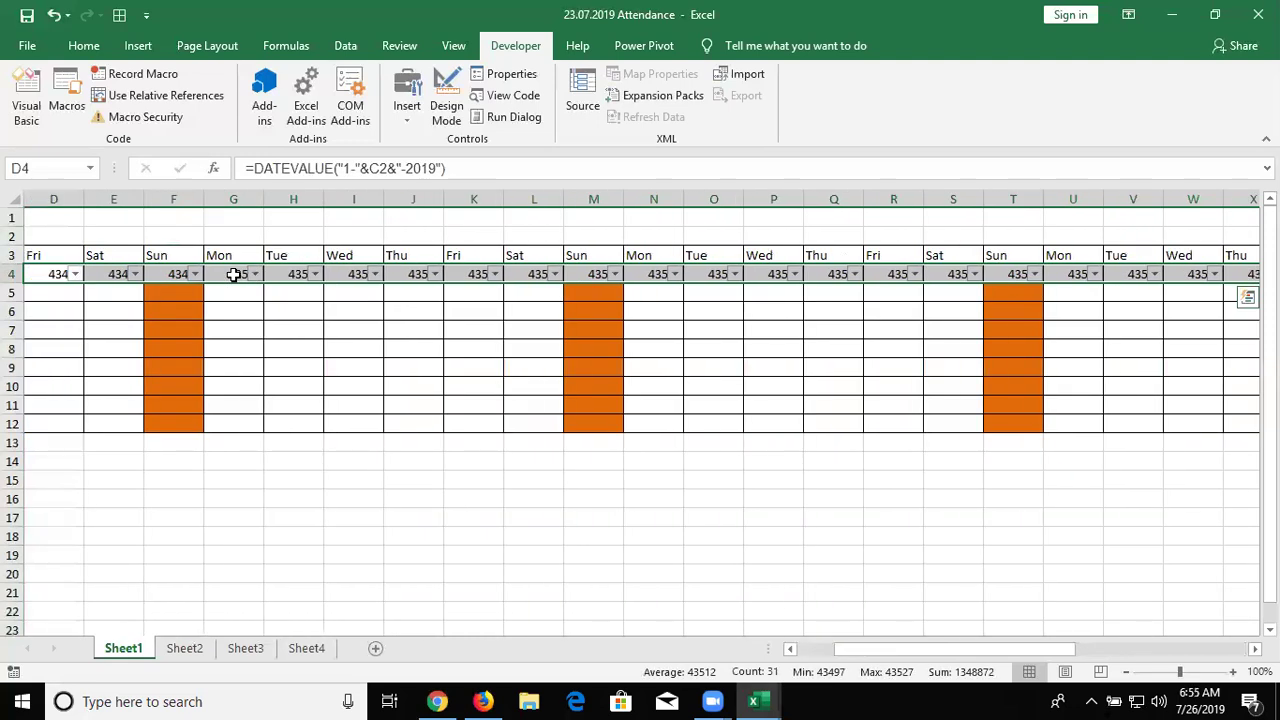
{"action": "key", "text": "ctrl+shift+l"}
- Step through the February dates to the Total P header, then return to A1
{"action": "key", "text": "Right"}
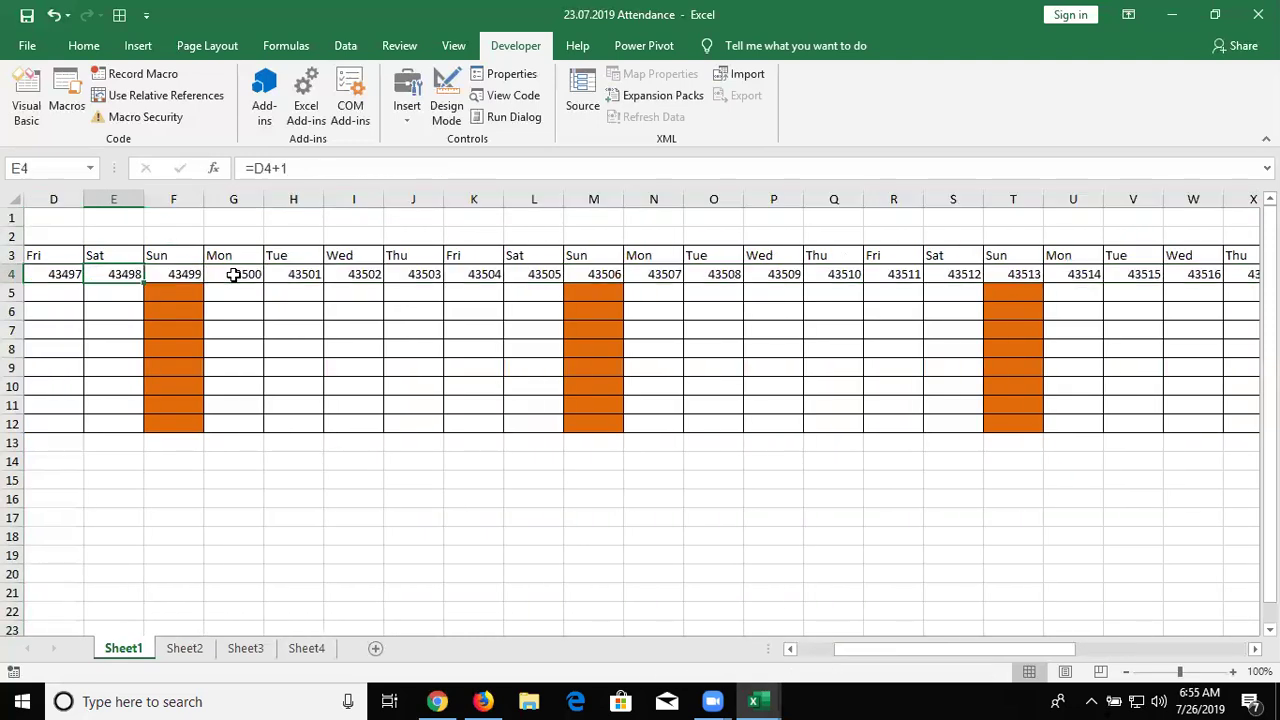
{"action": "key", "text": "Right"}
{"action": "key", "text": "Right"}
{"action": "key", "text": "Right"}
{"action": "key", "text": "Right"}
{"action": "key", "text": "Right"}
{"action": "key", "text": "Right"}
{"action": "key", "text": "Right"}
{"action": "key", "text": "Right"}
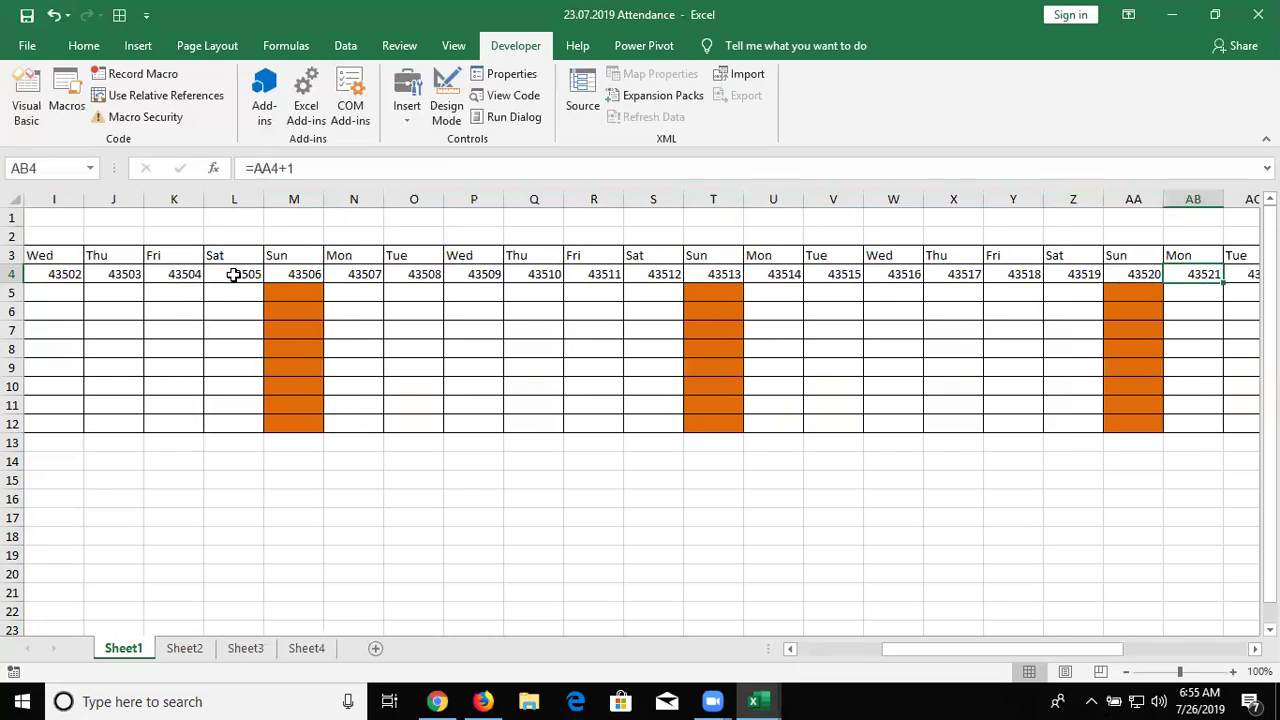
{"action": "key", "text": "Right"}
{"action": "key", "text": "Right"}
{"action": "key", "text": "Right"}
{"action": "key", "text": "Right"}
{"action": "key", "text": "Right"}
{"action": "key", "text": "Right"}
{"action": "key", "text": "Right"}
{"action": "key", "text": "Right"}
{"action": "key", "text": "Left"}
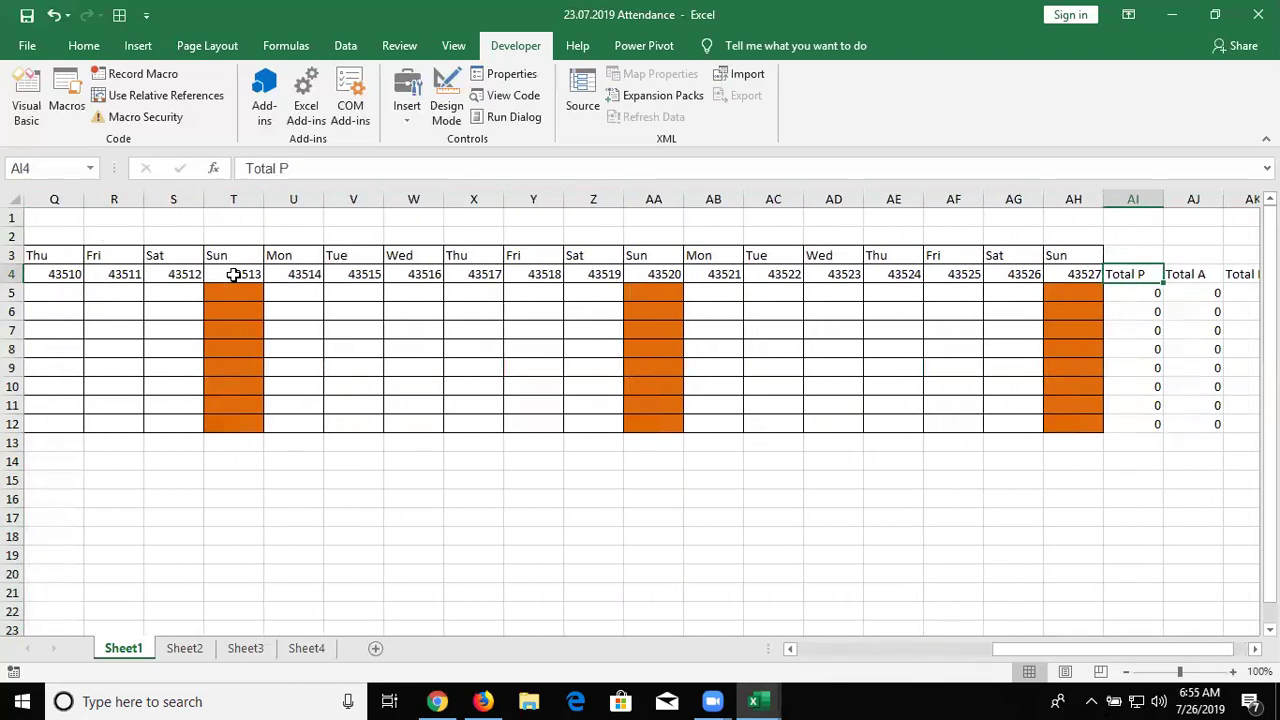
{"action": "key", "text": "Left"}
{"action": "key", "text": "Left"}
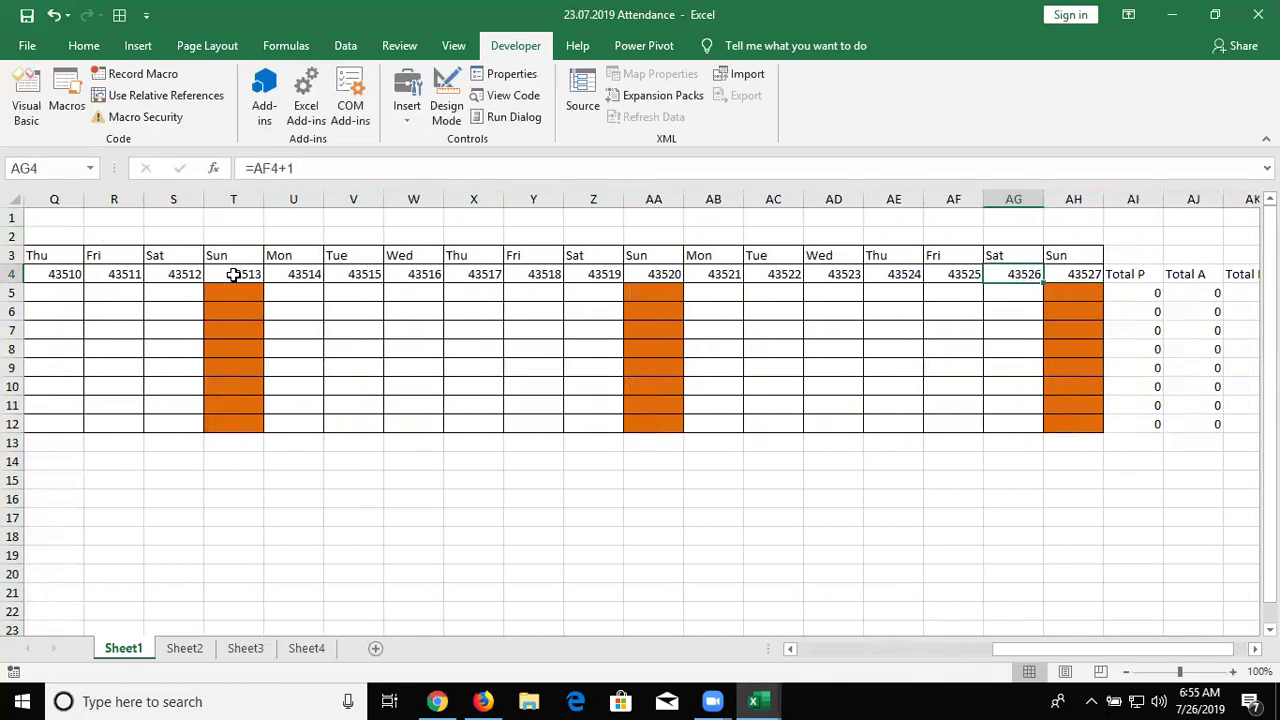
{"action": "key", "text": "Home"}
{"action": "key", "text": "Up"}
{"action": "key", "text": "Up"}
{"action": "key", "text": "Up"}
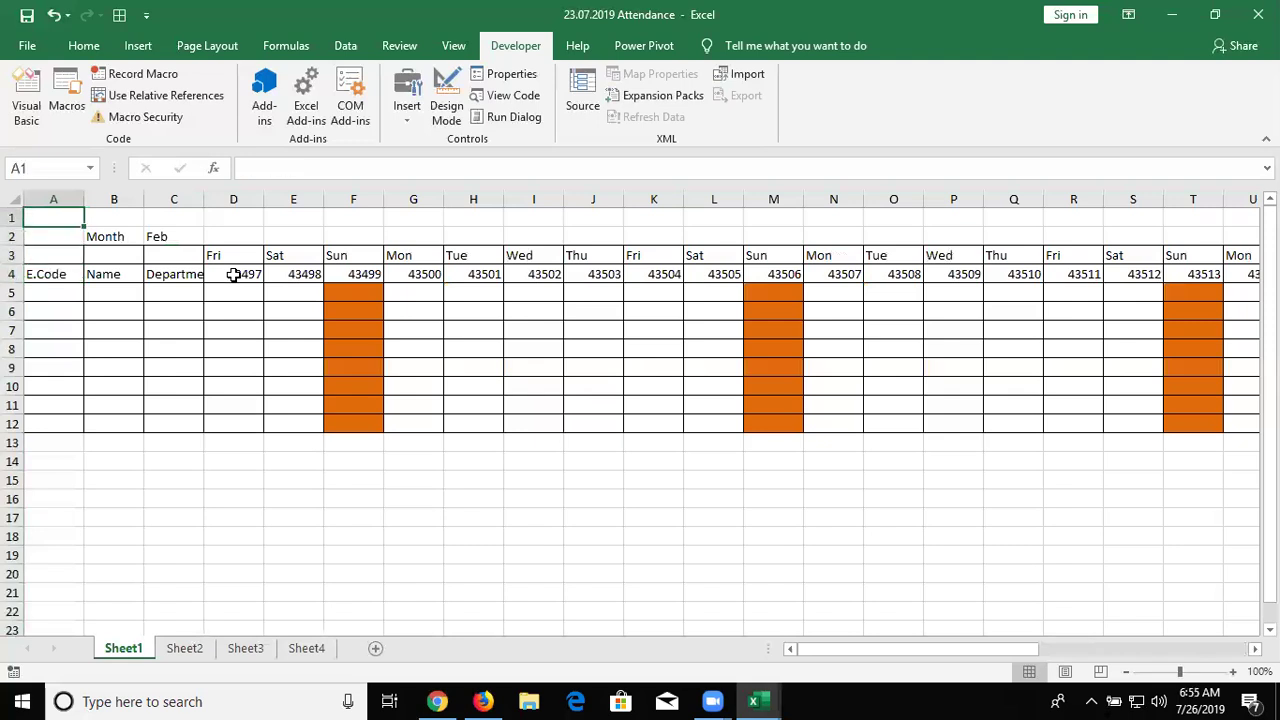
- Select the entire worksheet and clear all its content and formatting
{"action": "key", "text": "ctrl+space"}
{"action": "key", "text": "shift+space"}
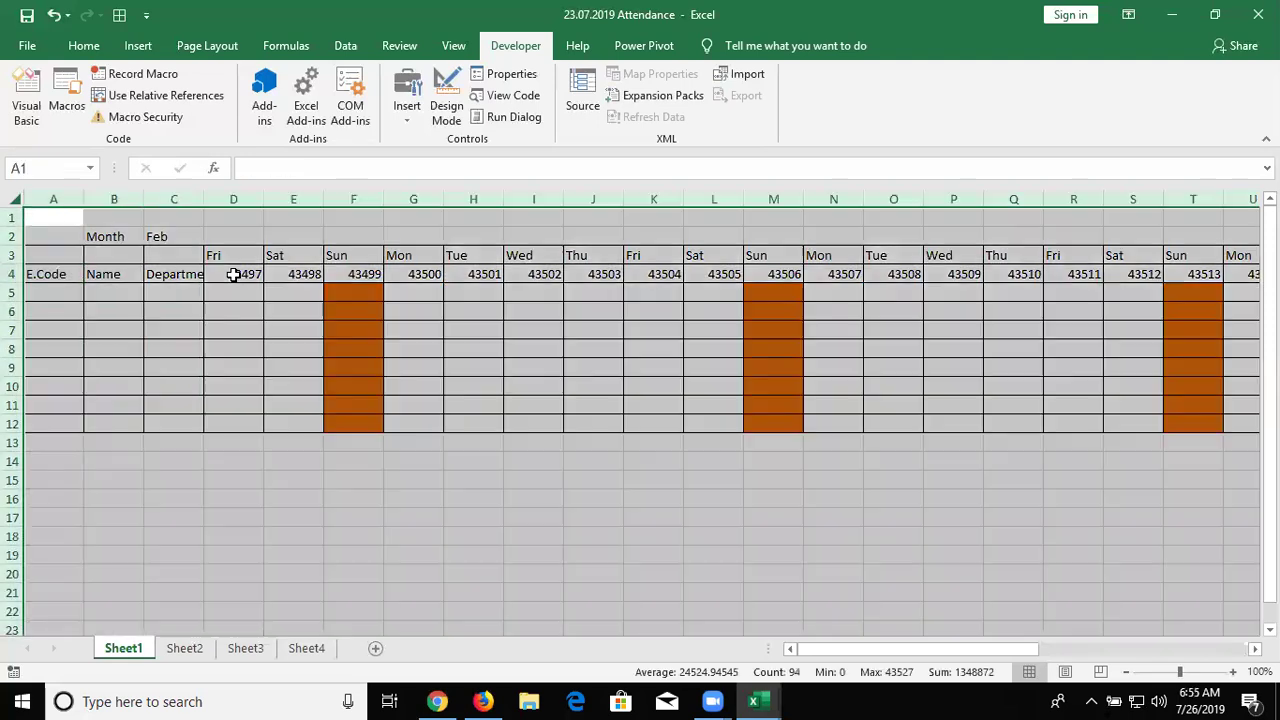
{"action": "key", "text": "ctrl+minus"}
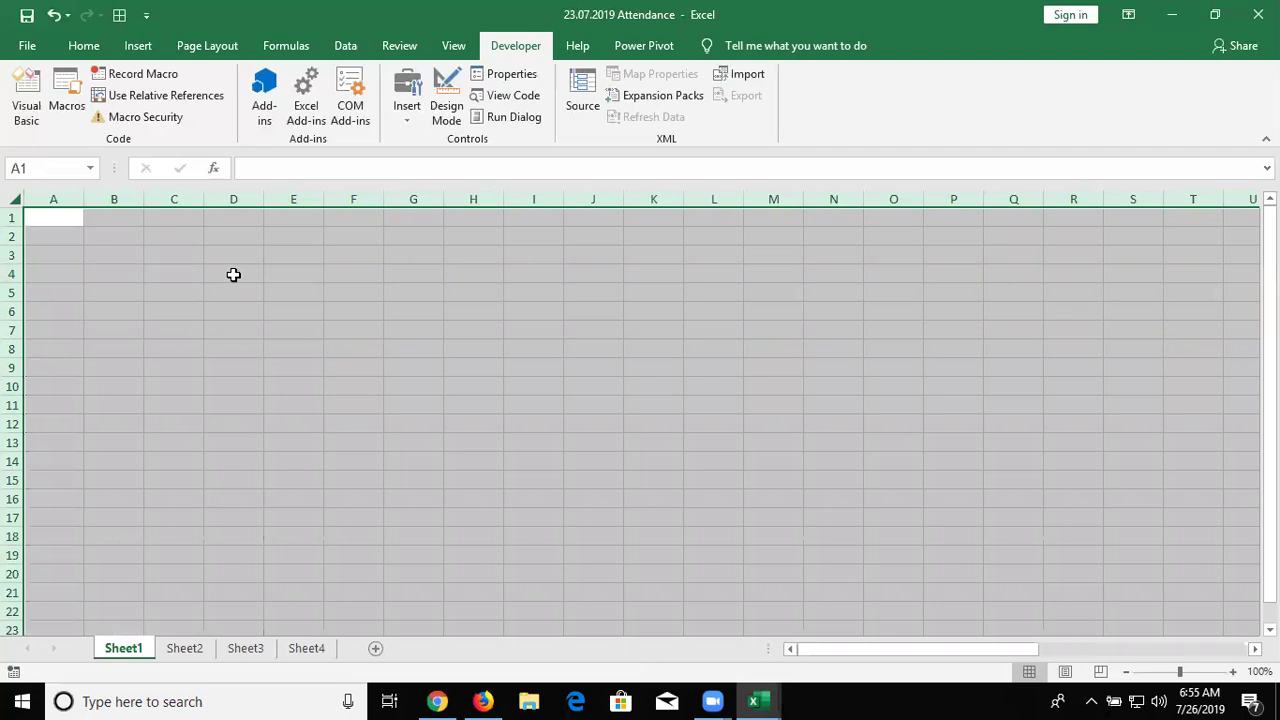
{"action": "left_click", "coordinate": [80, 217]}
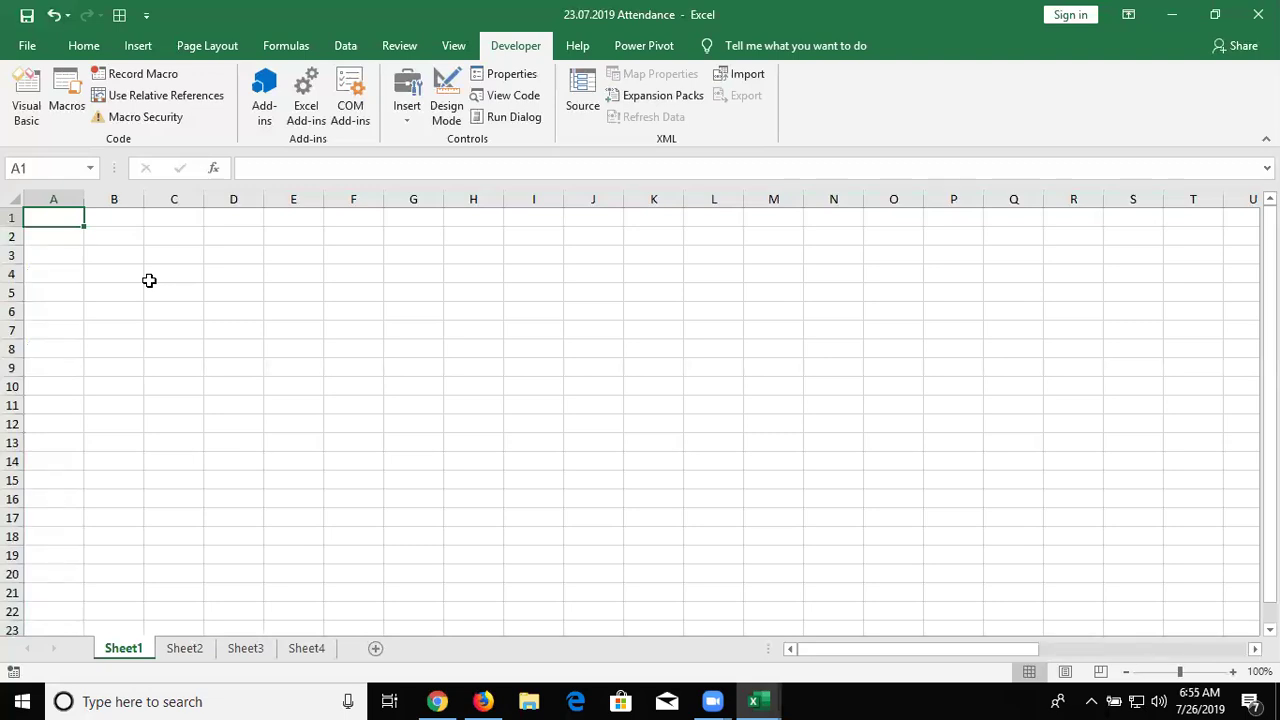
- Run the att_3 macro with Feb as the month to regenerate the February grid
{"action": "left_click", "coordinate": [60, 114]}
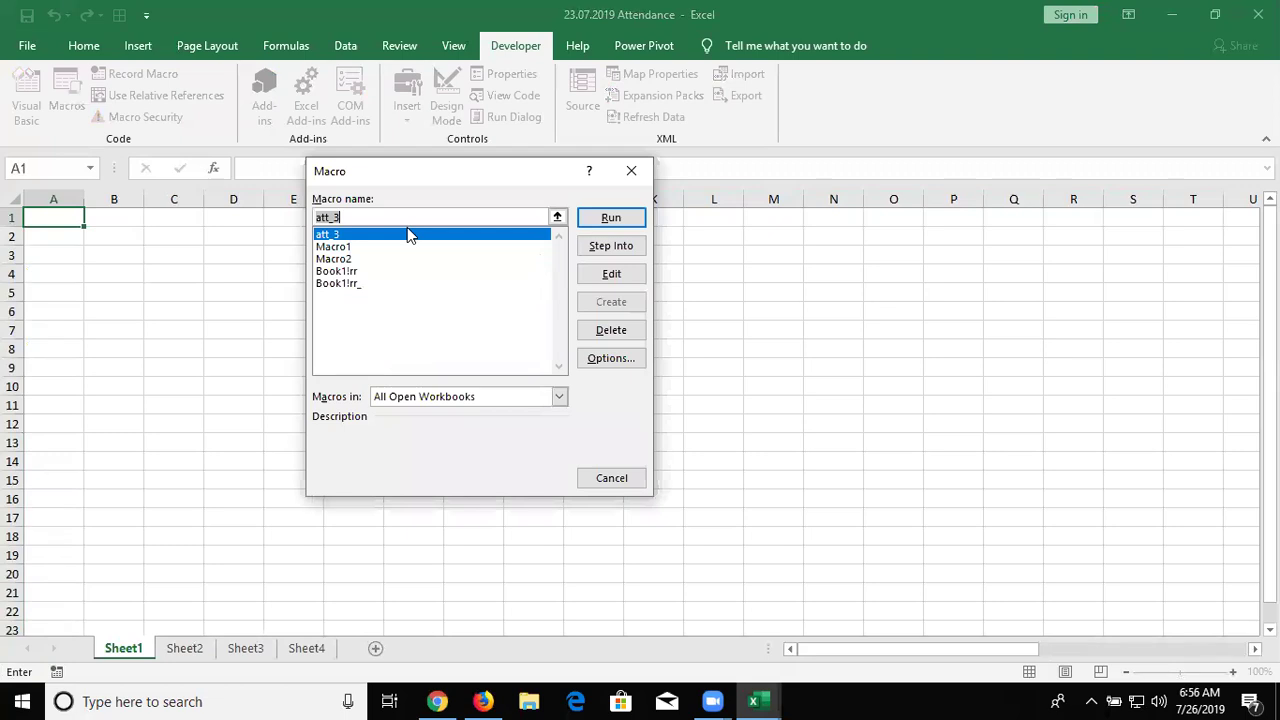
{"action": "left_click", "coordinate": [592, 222]}
{"action": "type", "text": "Feb"}
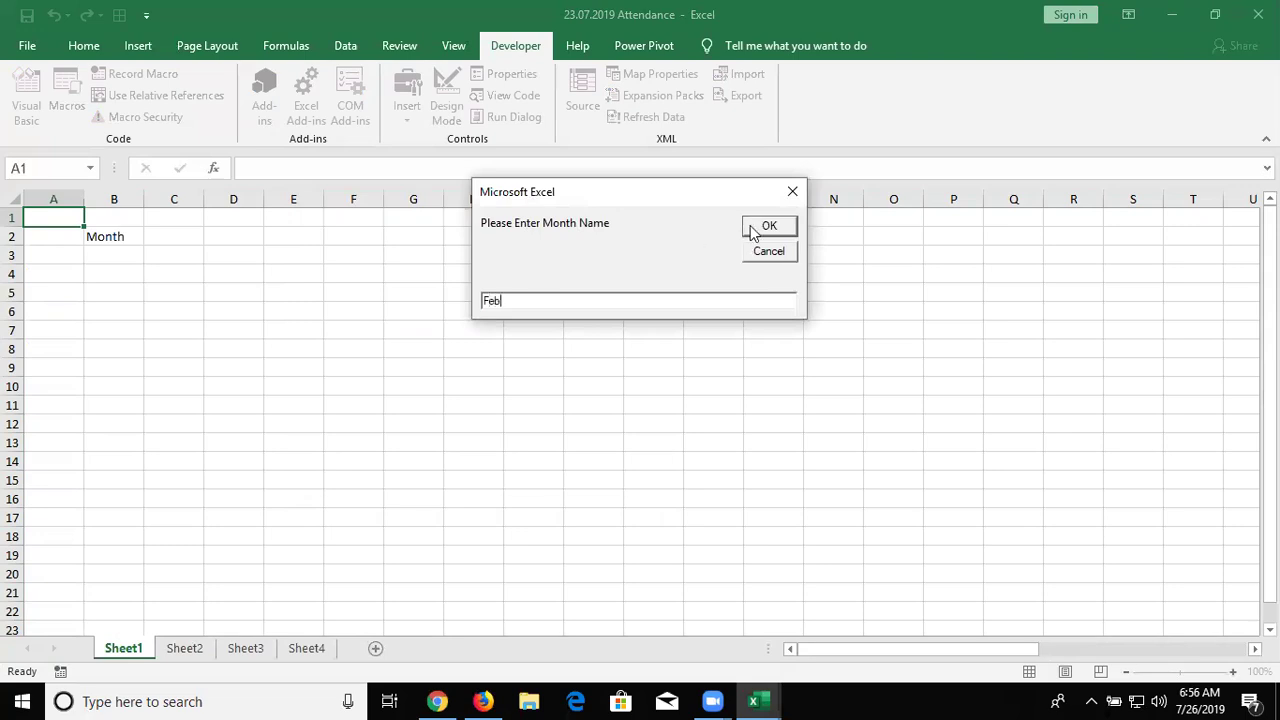
{"action": "left_click", "coordinate": [751, 229]}
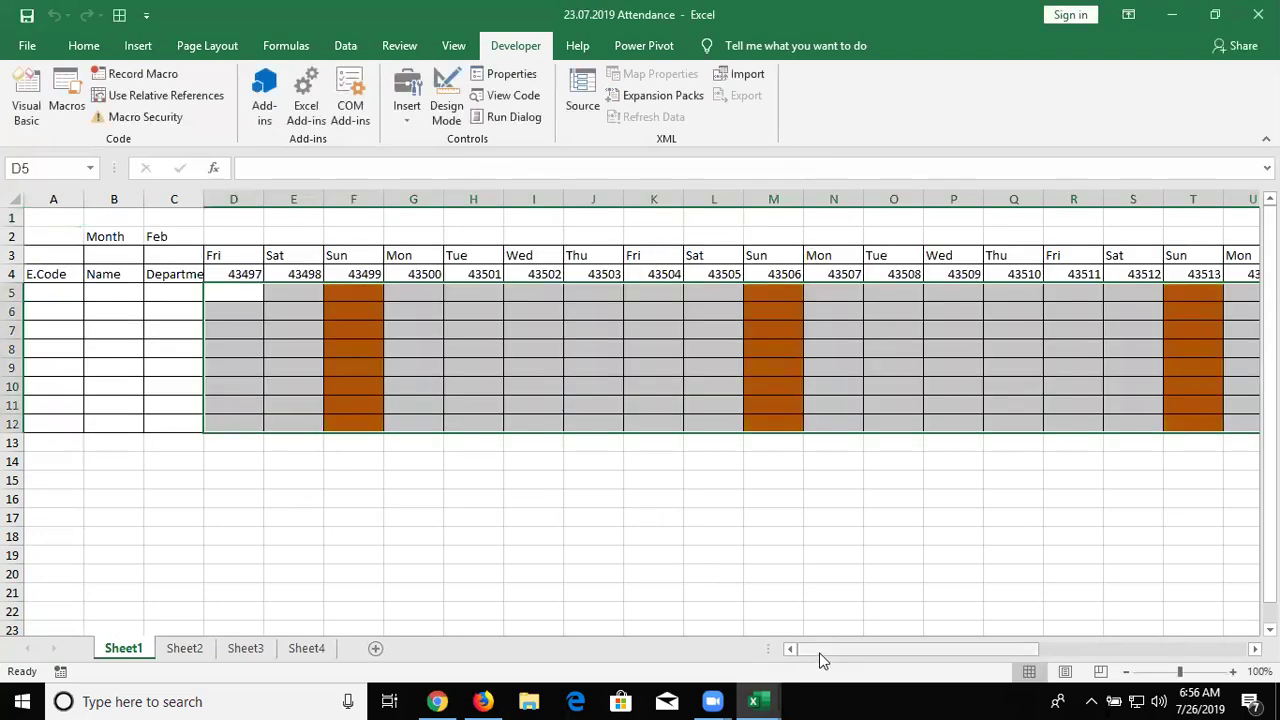
- Reselect the month cell C2 on the February sheet
{"action": "left_click_drag", "start_coordinate": [849, 651], "coordinate": [1038, 676]}
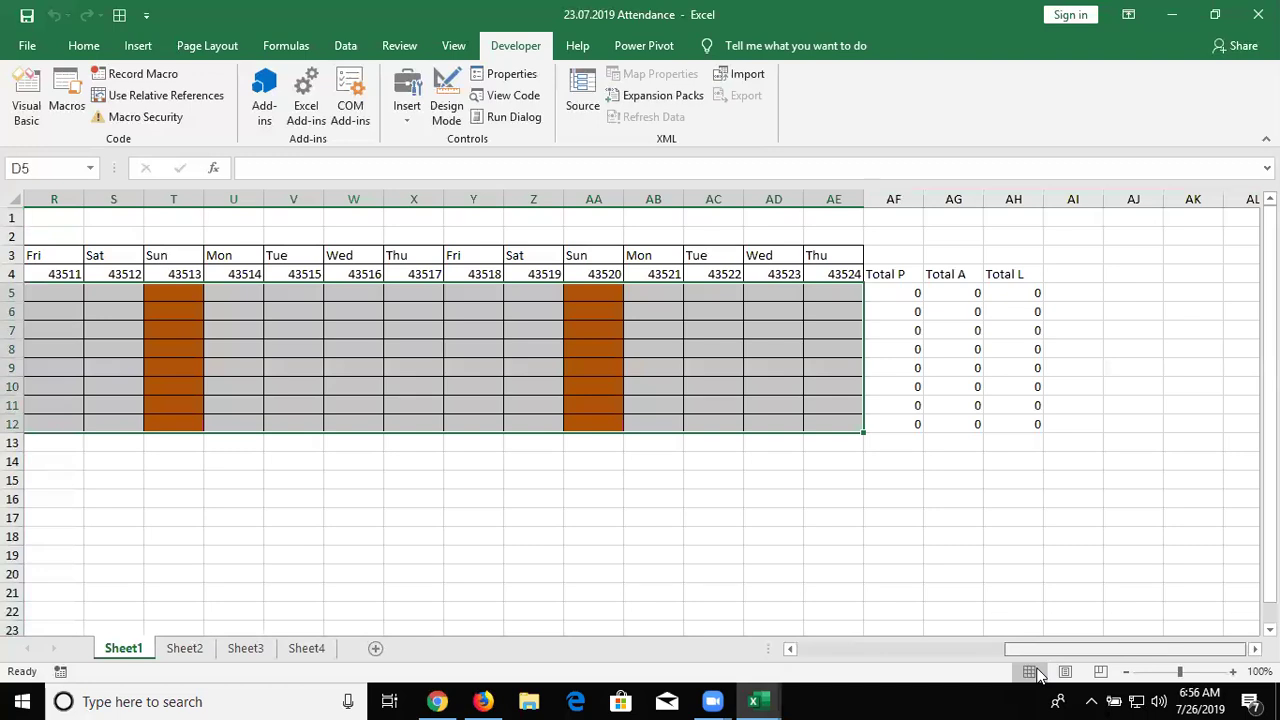
{"action": "left_click", "coordinate": [847, 650]}
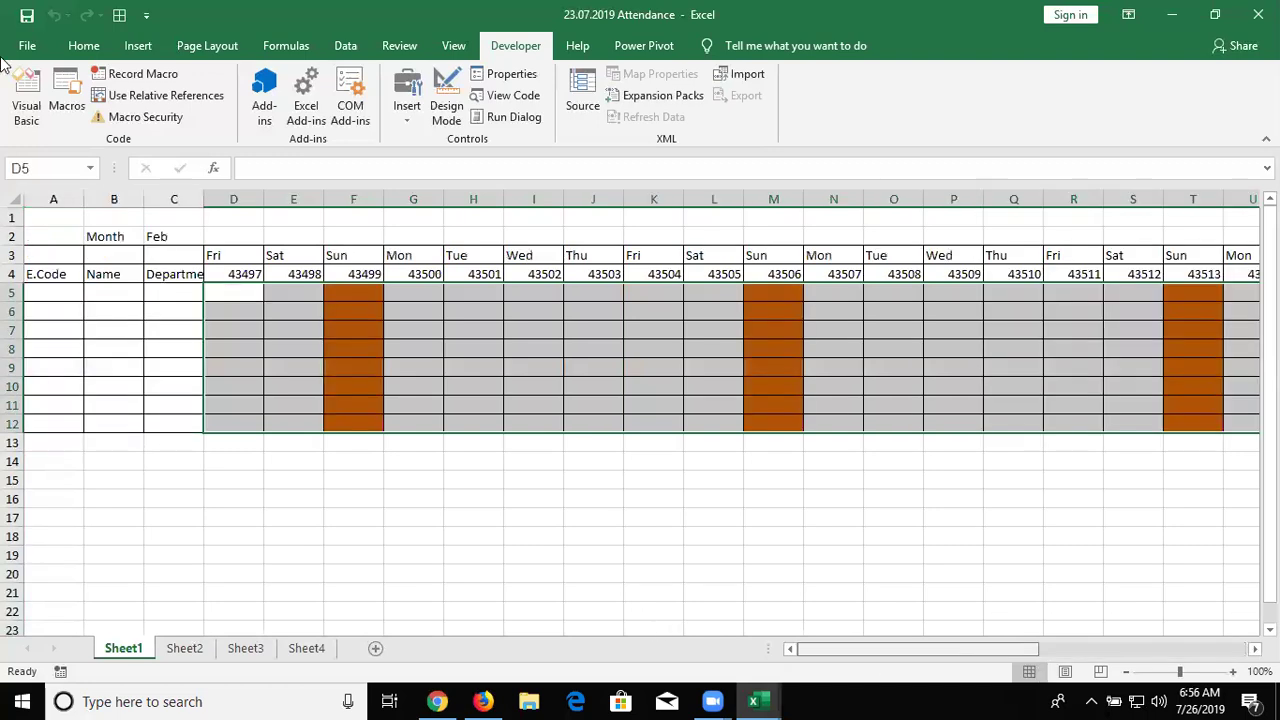
{"action": "left_click", "coordinate": [163, 234]}
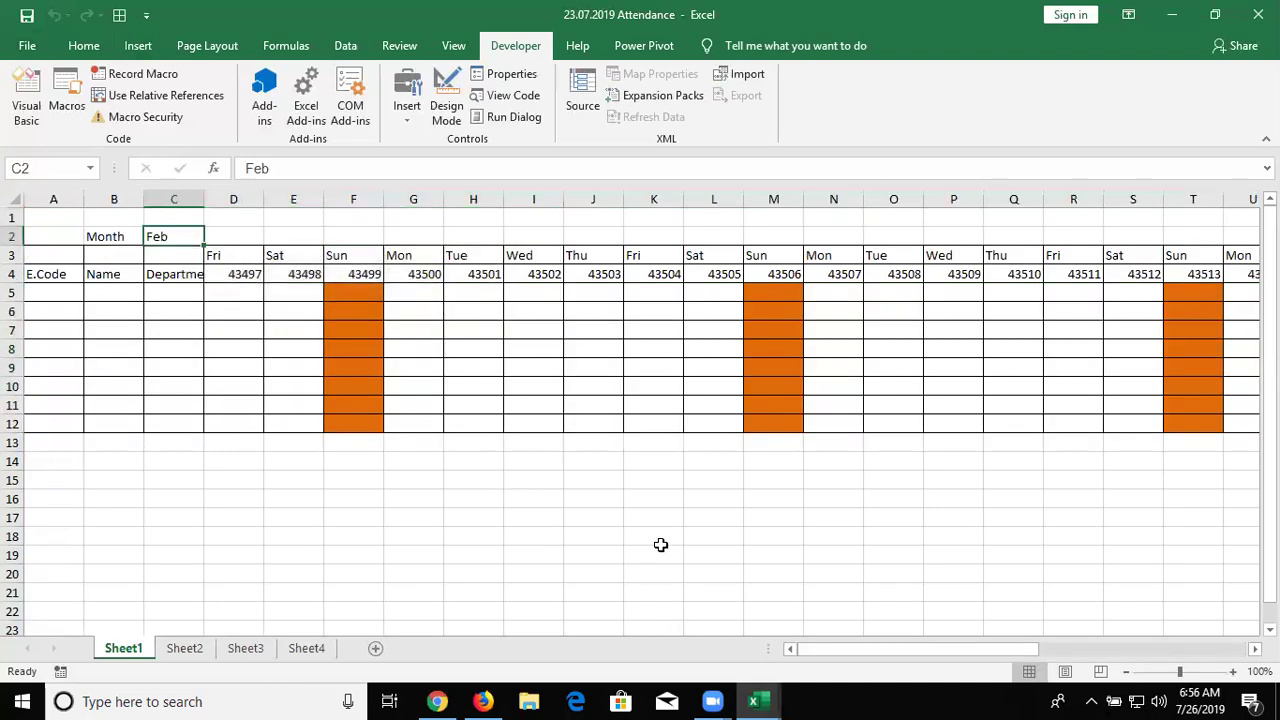
{"action": "mouse_move", "coordinate": [1016, 654]}
{"action": "left_mouse_down"}
{"action": "mouse_move", "coordinate": [1038, 654]}
{"action": "mouse_move", "coordinate": [926, 658]}
{"action": "mouse_move", "coordinate": [622, 612]}
{"action": "left_mouse_up"}
- Clear the whole sheet and rerun att_3, entering Mar as the month
{"action": "left_click", "coordinate": [14, 196]}
{"action": "key", "text": "ctrl+minus"}
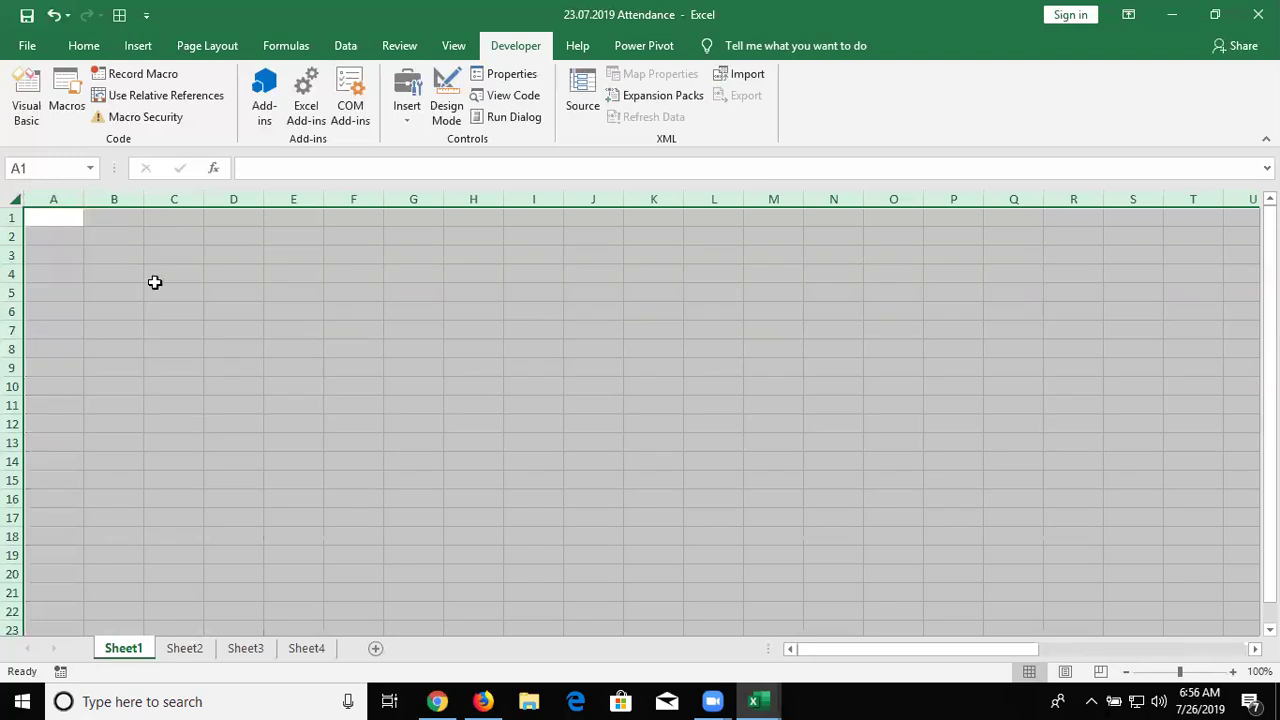
{"action": "left_click", "coordinate": [70, 233]}
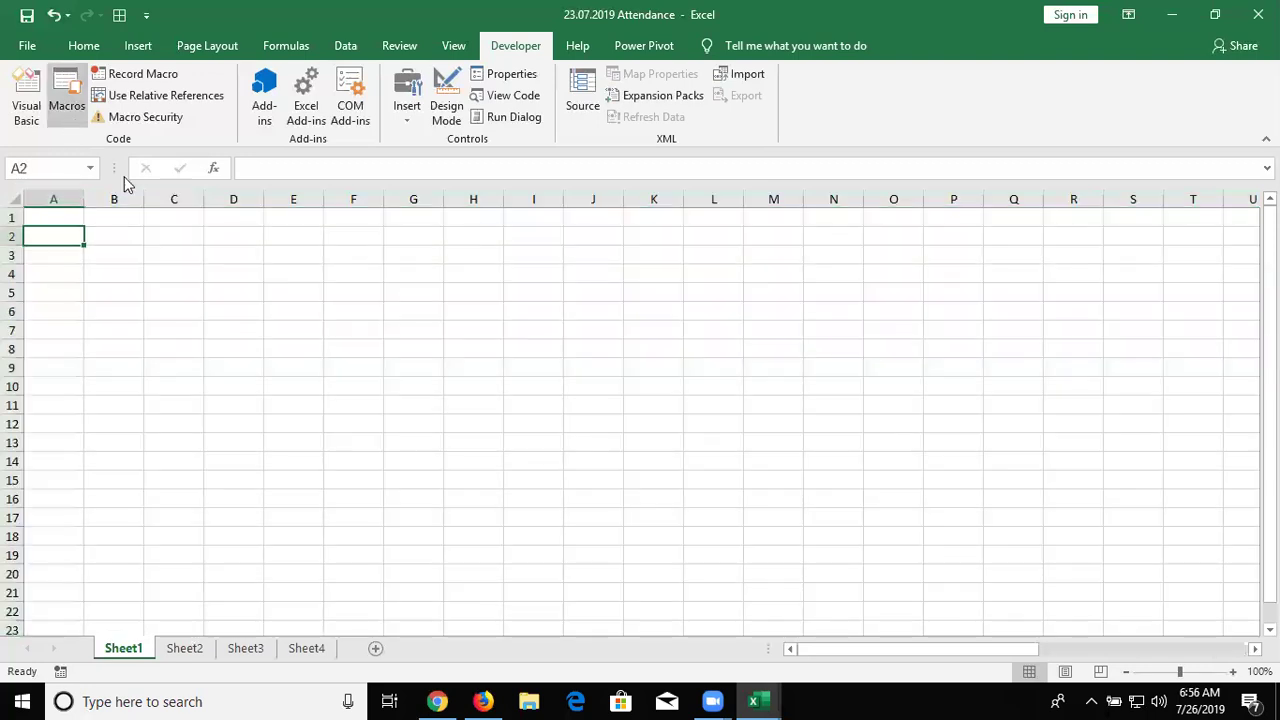
{"action": "left_click", "coordinate": [612, 216]}
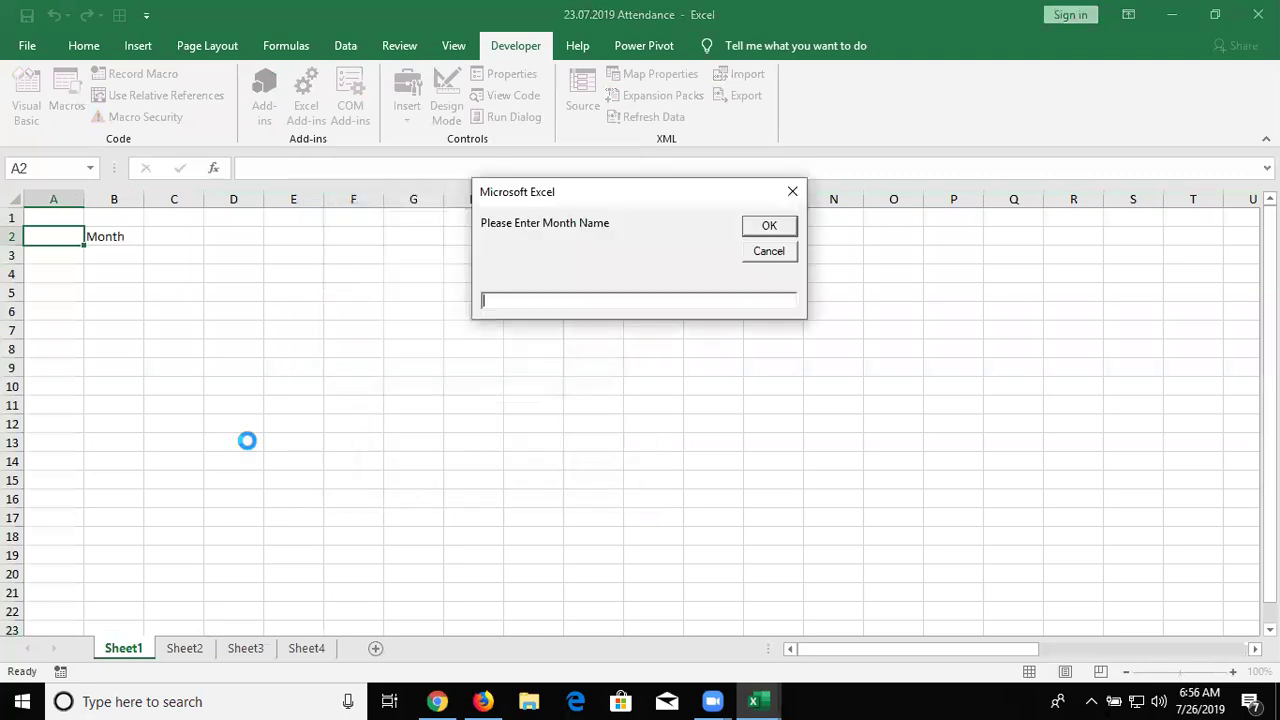
{"action": "type", "text": "Mar"}
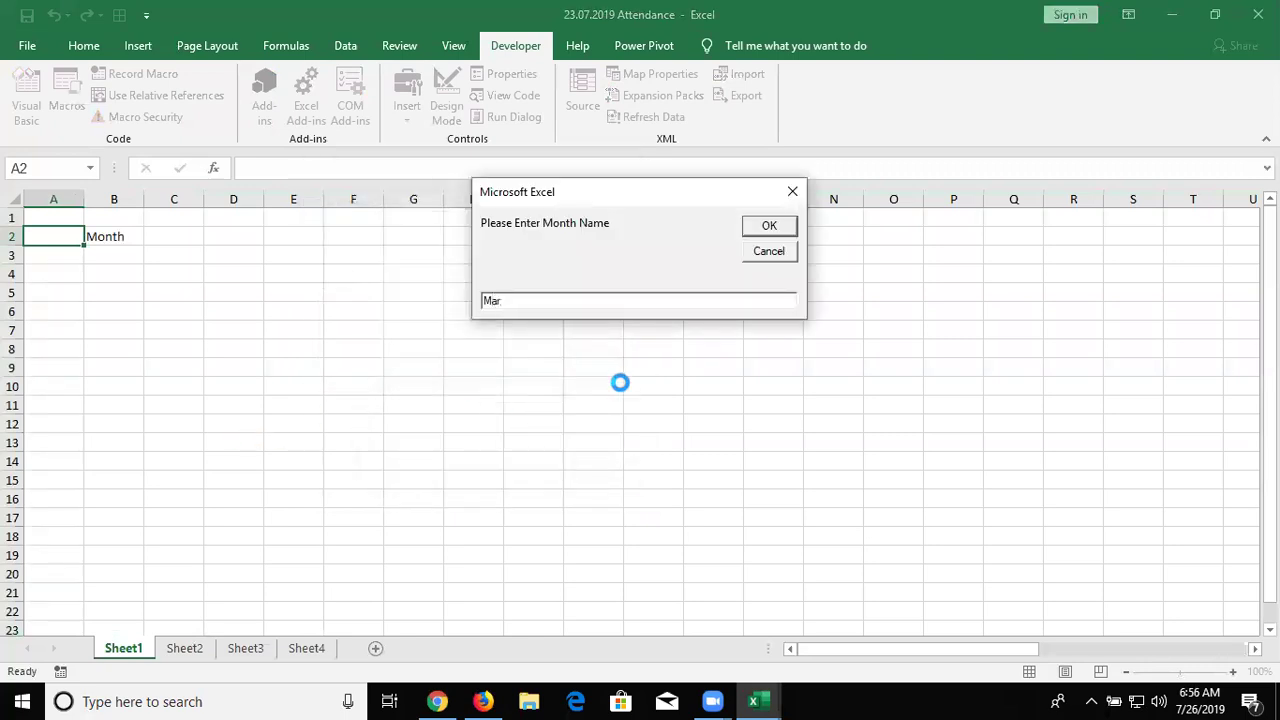